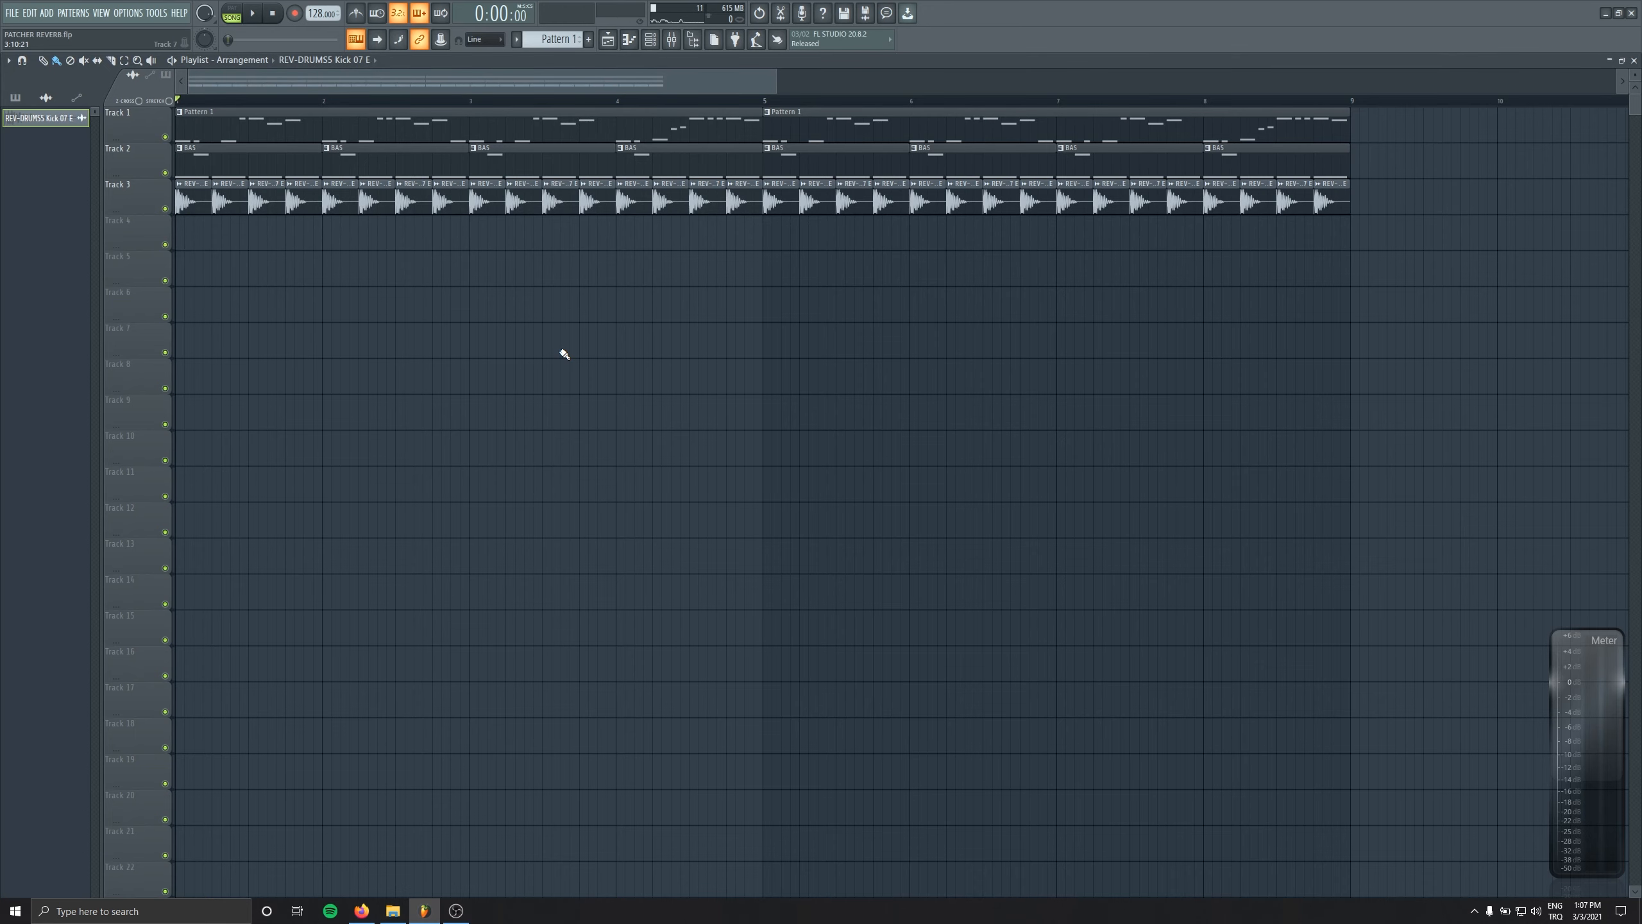
- Free the first effect slot on mixer Insert 1 by shifting its upper effects down, and play the arrangement briefly
click(673, 41)
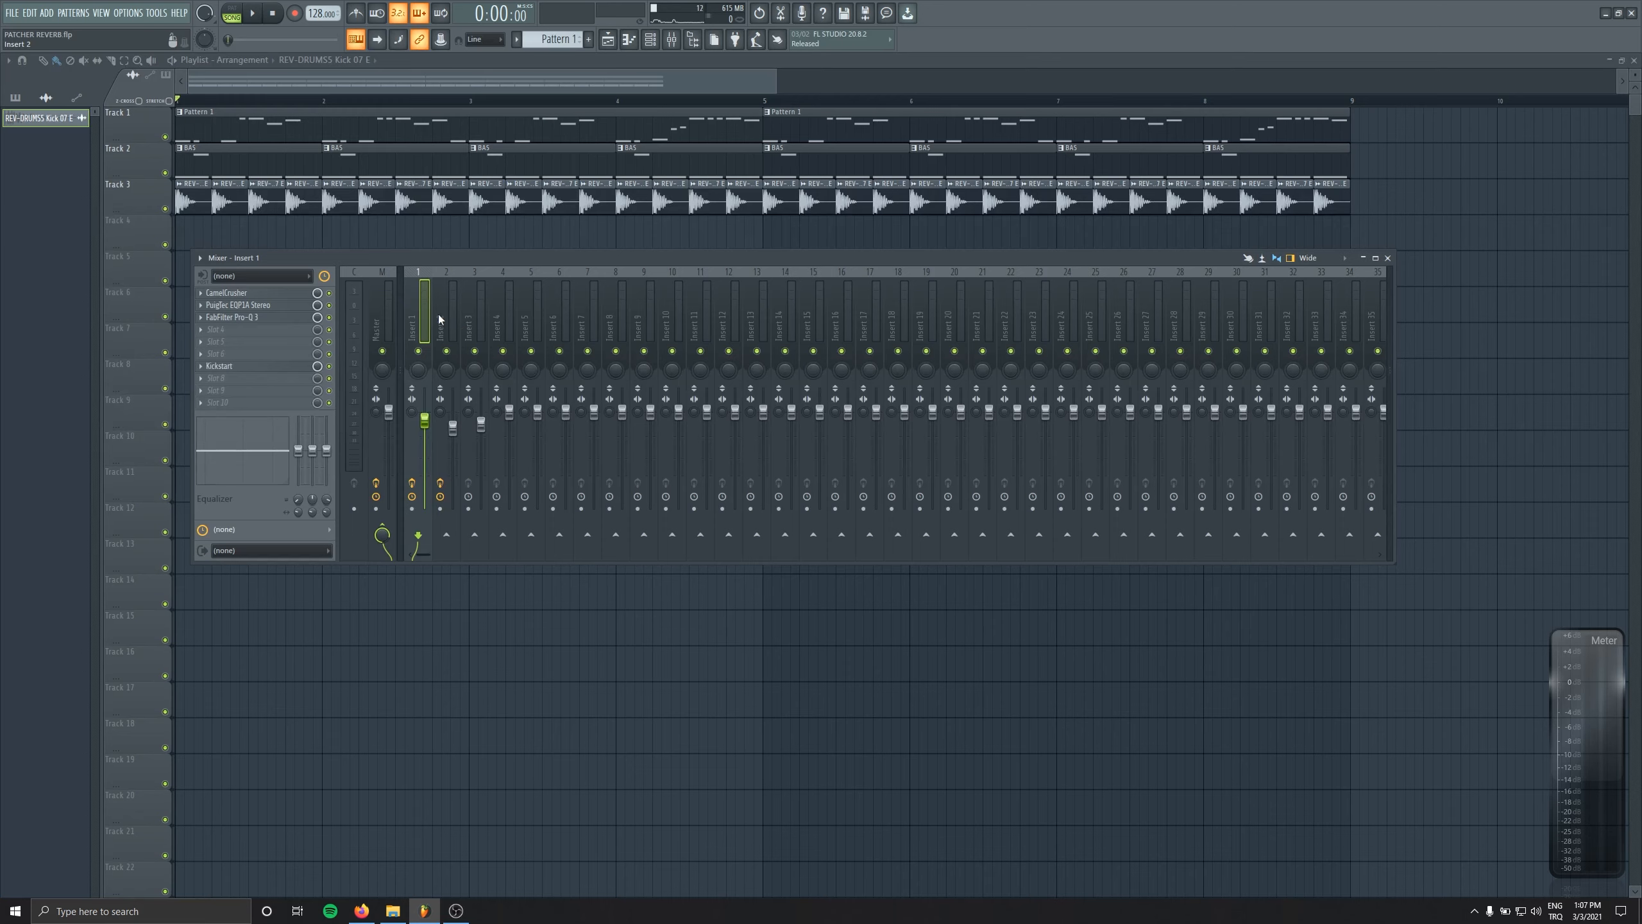
mouse_move(231, 317)
mouse_down()
mouse_move(240, 330)
mouse_move(246, 309)
mouse_up()
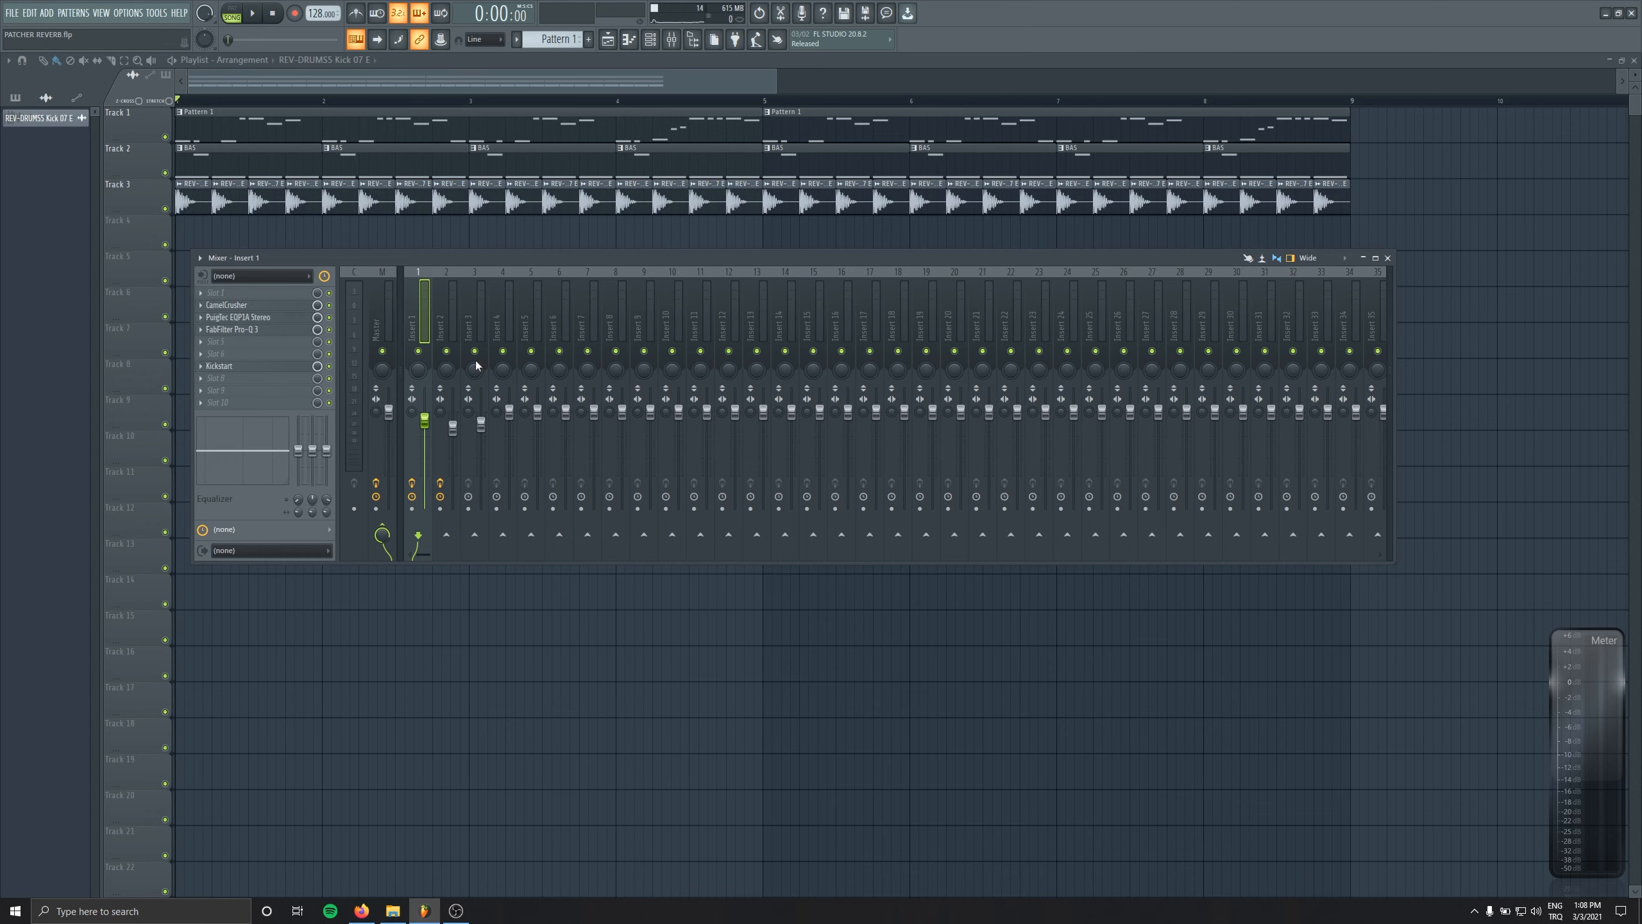
key(space)
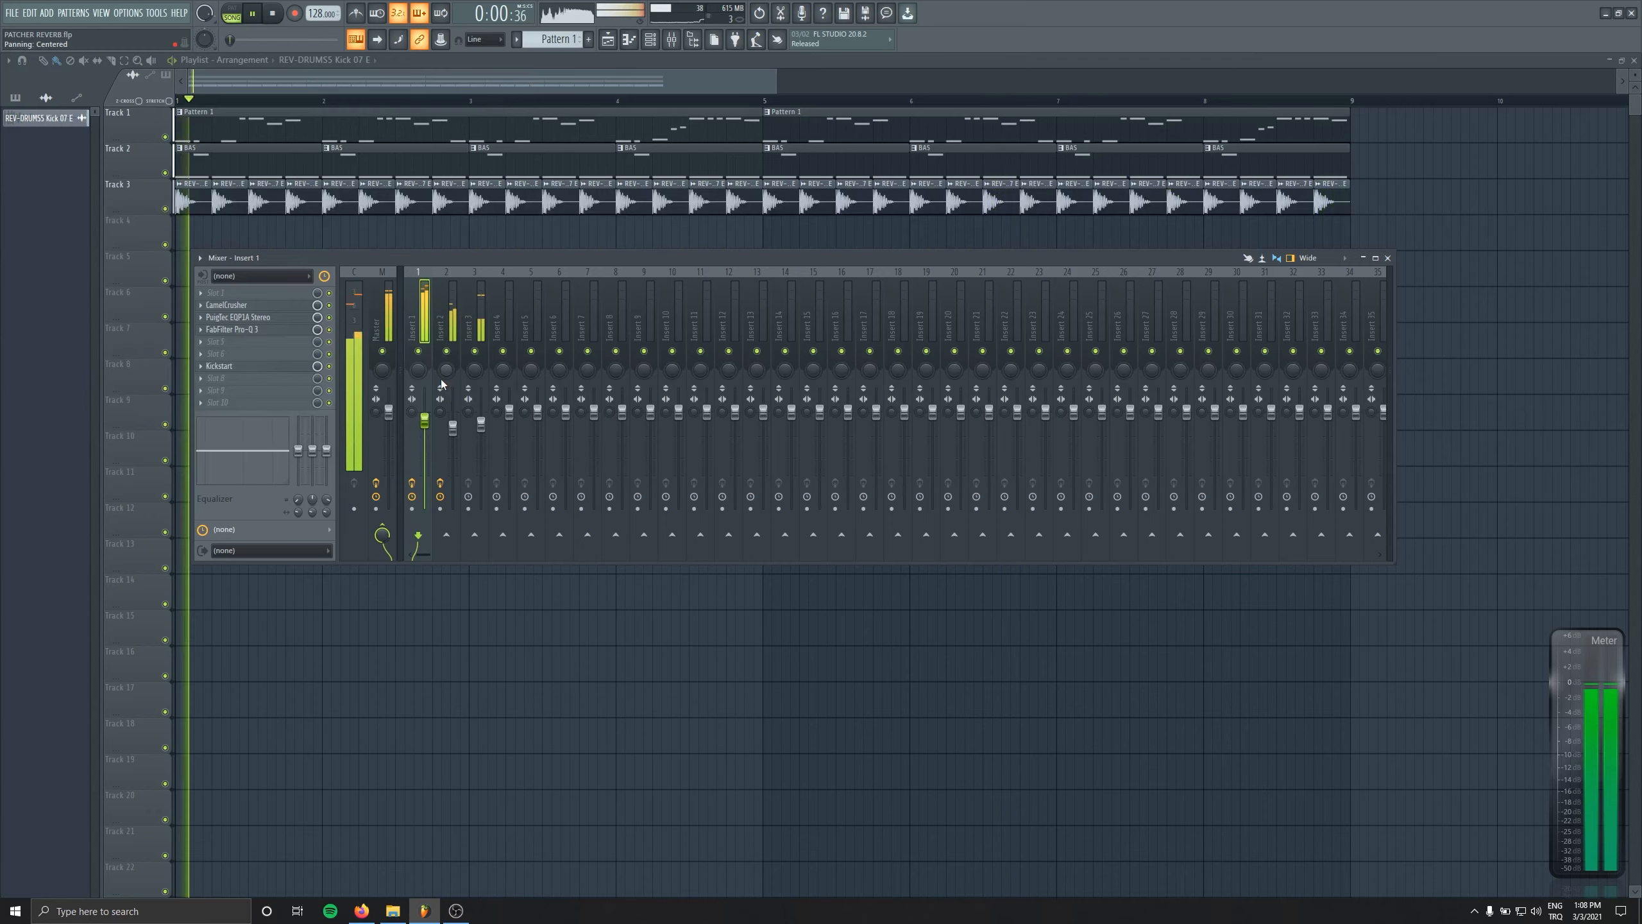
key(space)
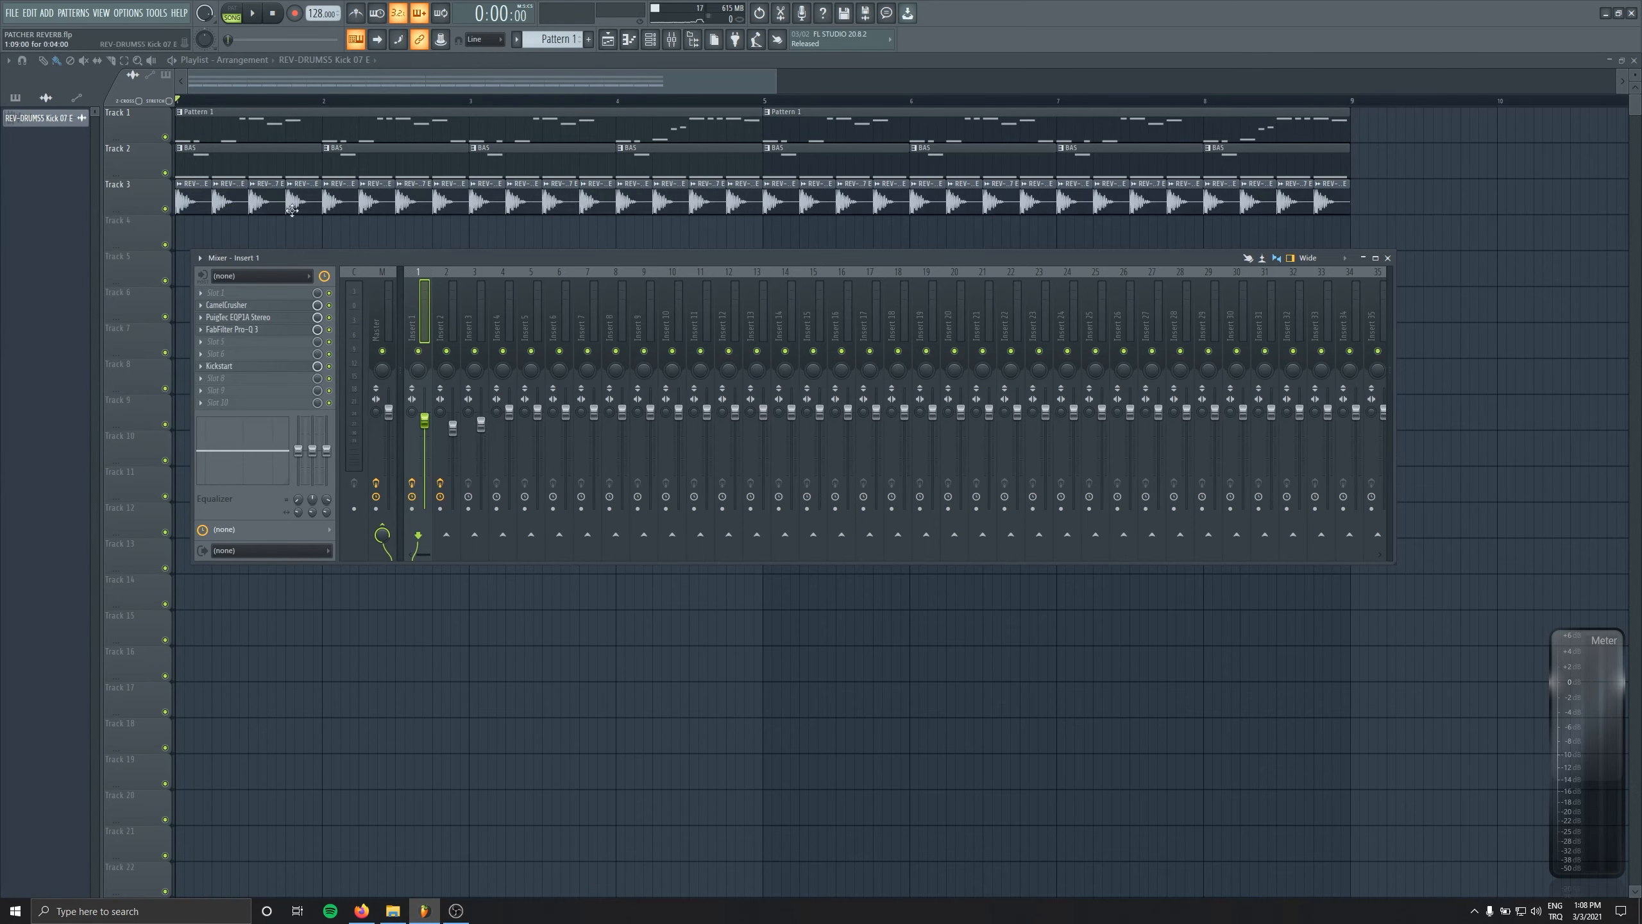
- Load Fruity Peak Controller in Insert 1's first slot and ArtsAcoustic Reverb with the Break LD preset in its fifth slot
click(233, 297)
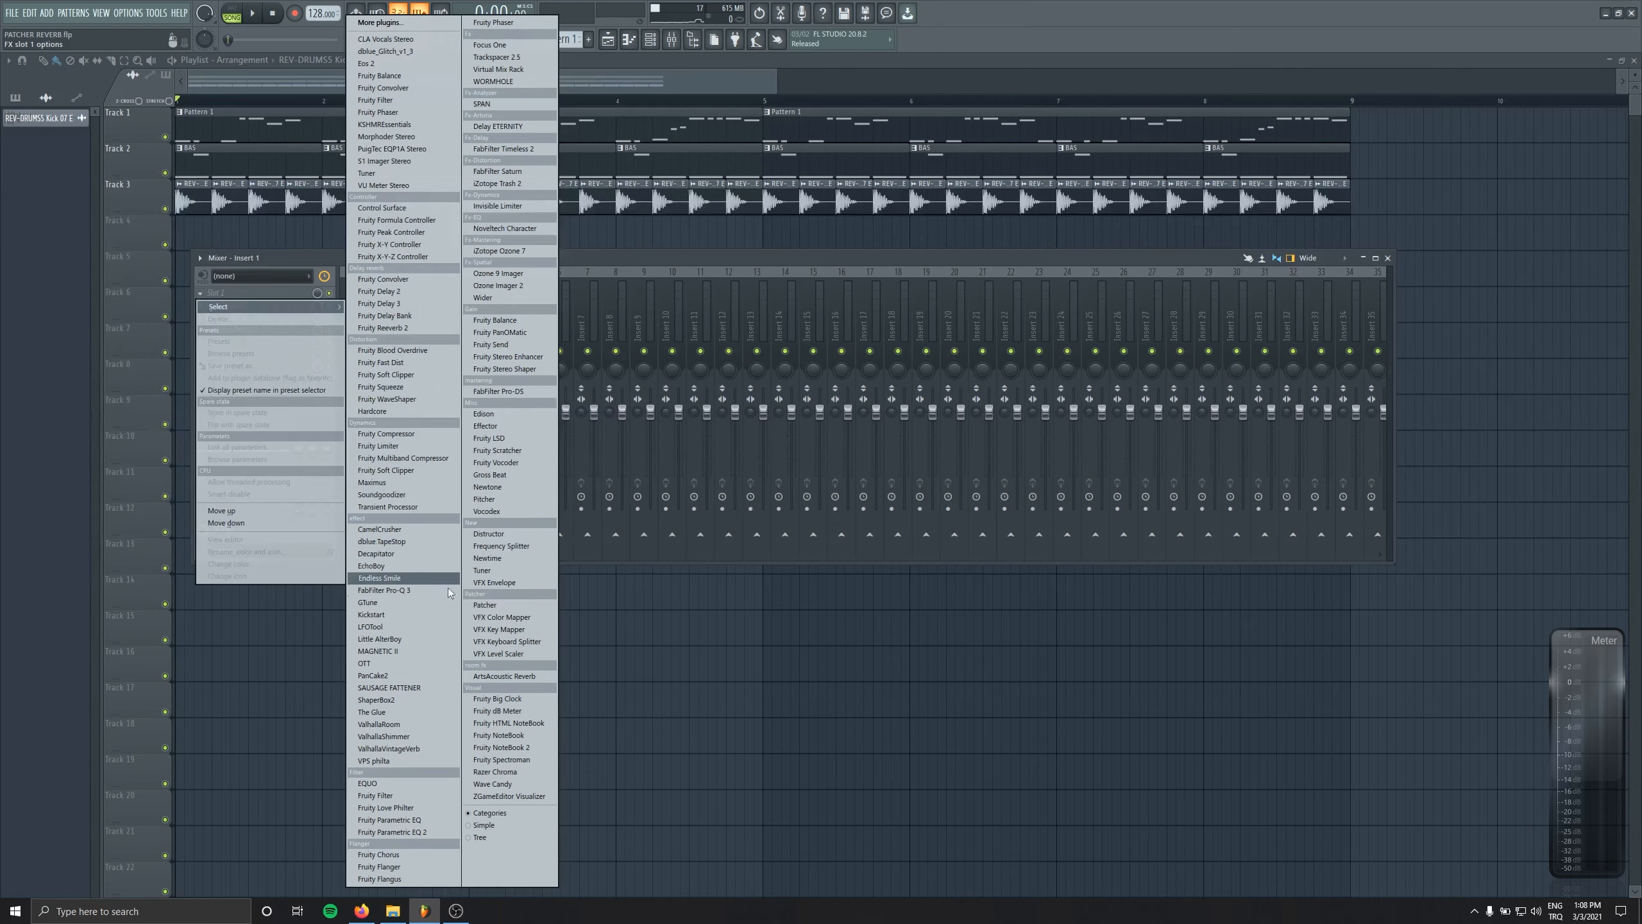
click(408, 231)
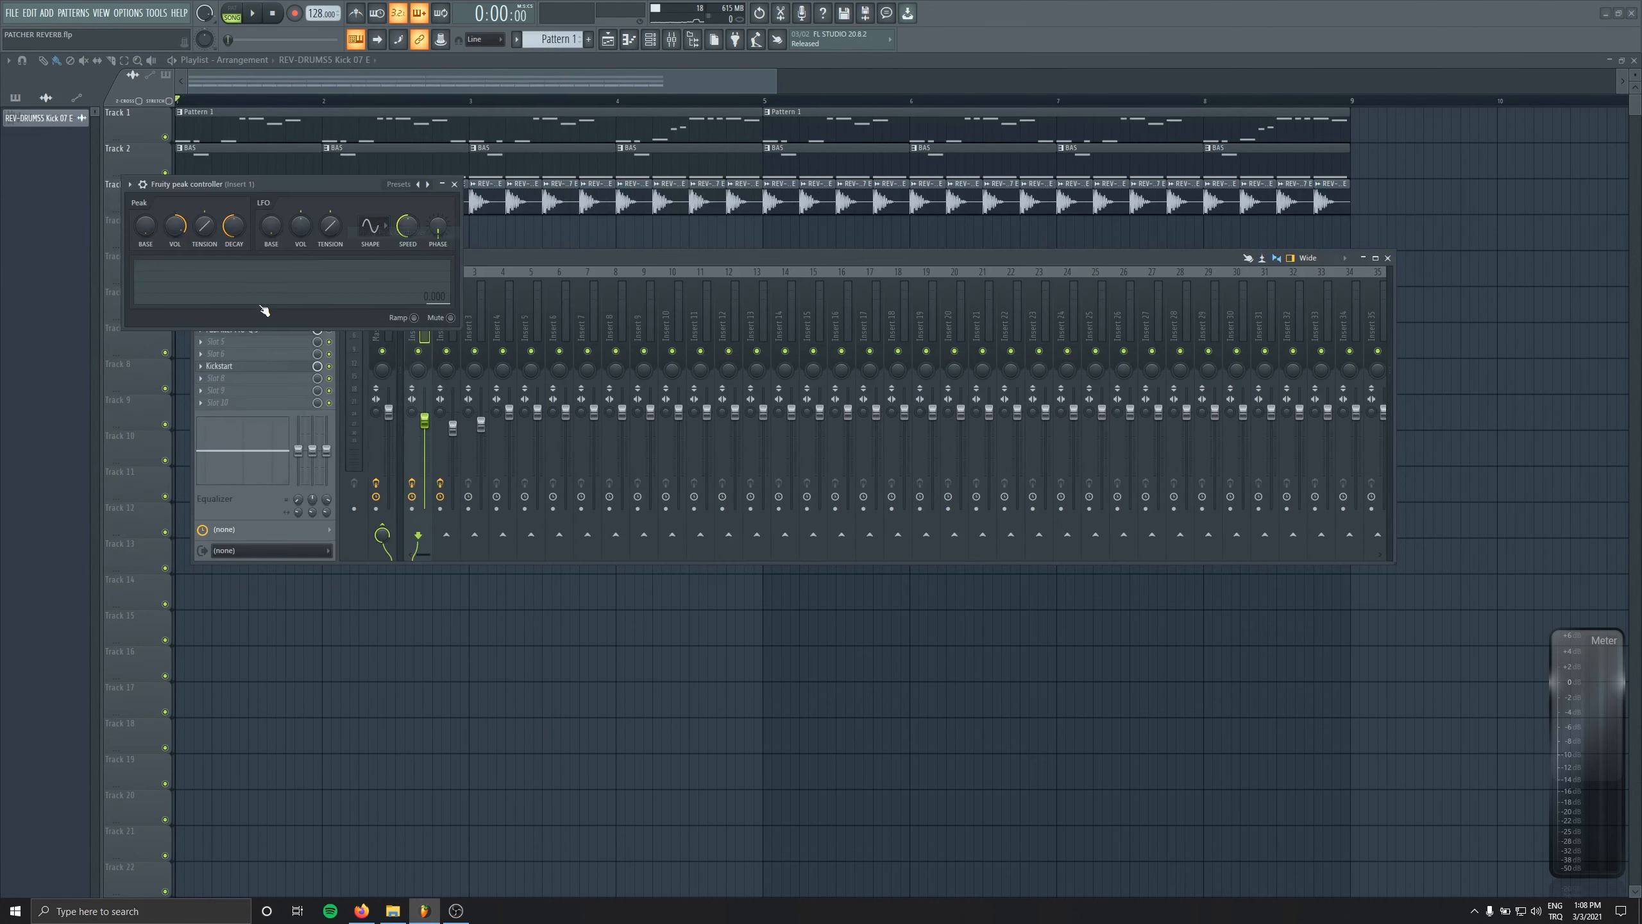
click(222, 342)
drag(408, 195, 315, 277)
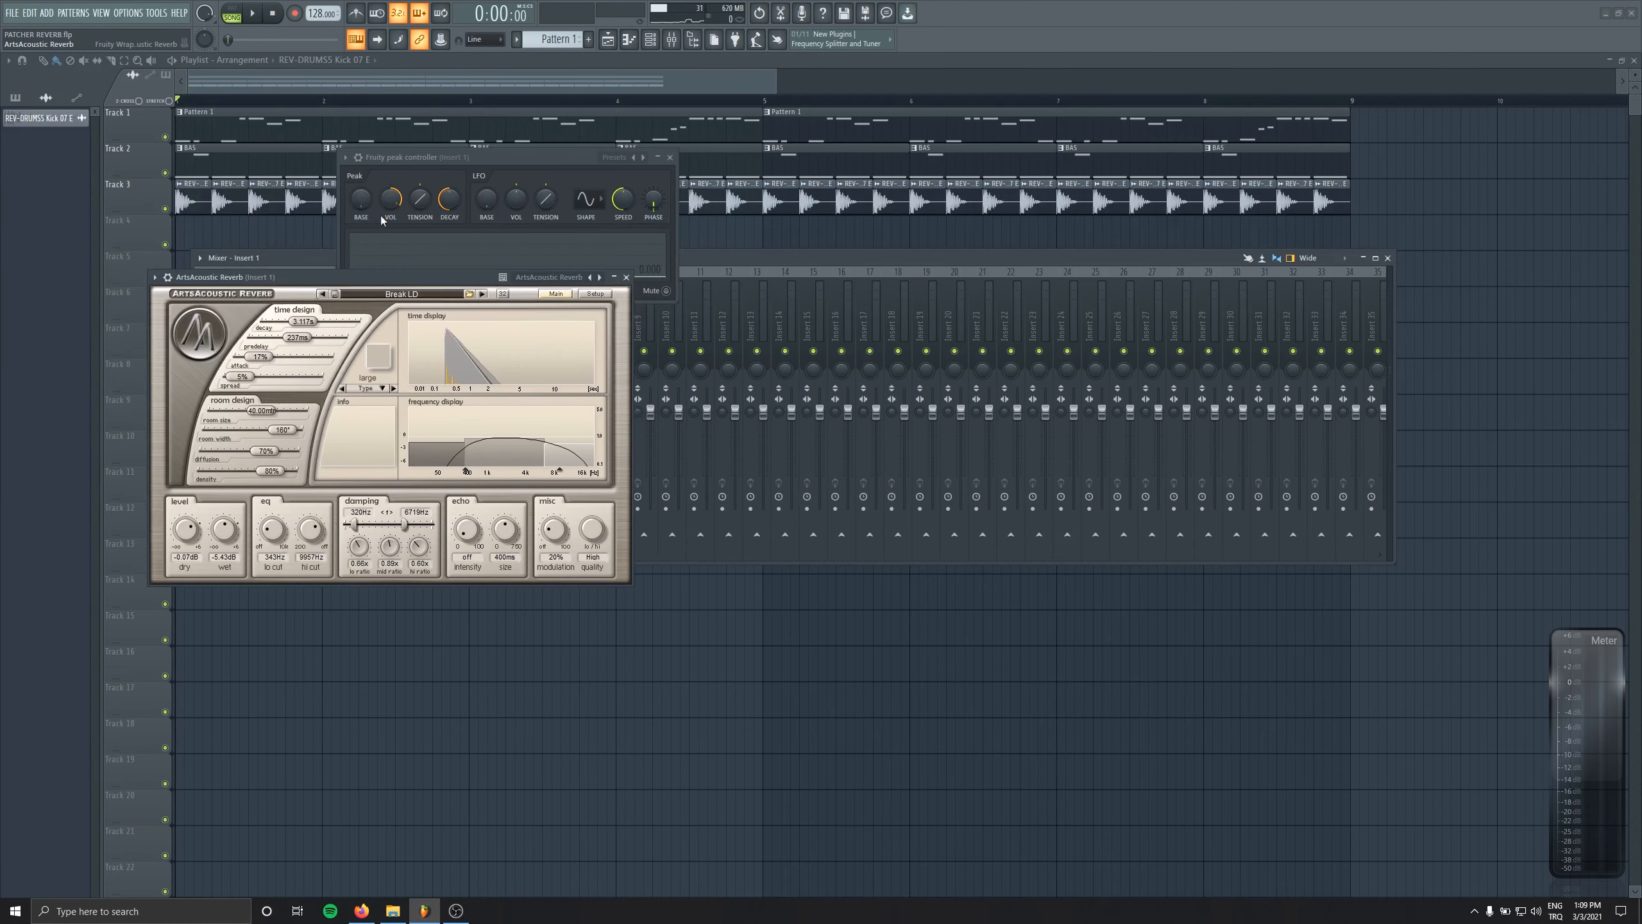
drag(417, 162, 657, 167)
drag(374, 279, 557, 397)
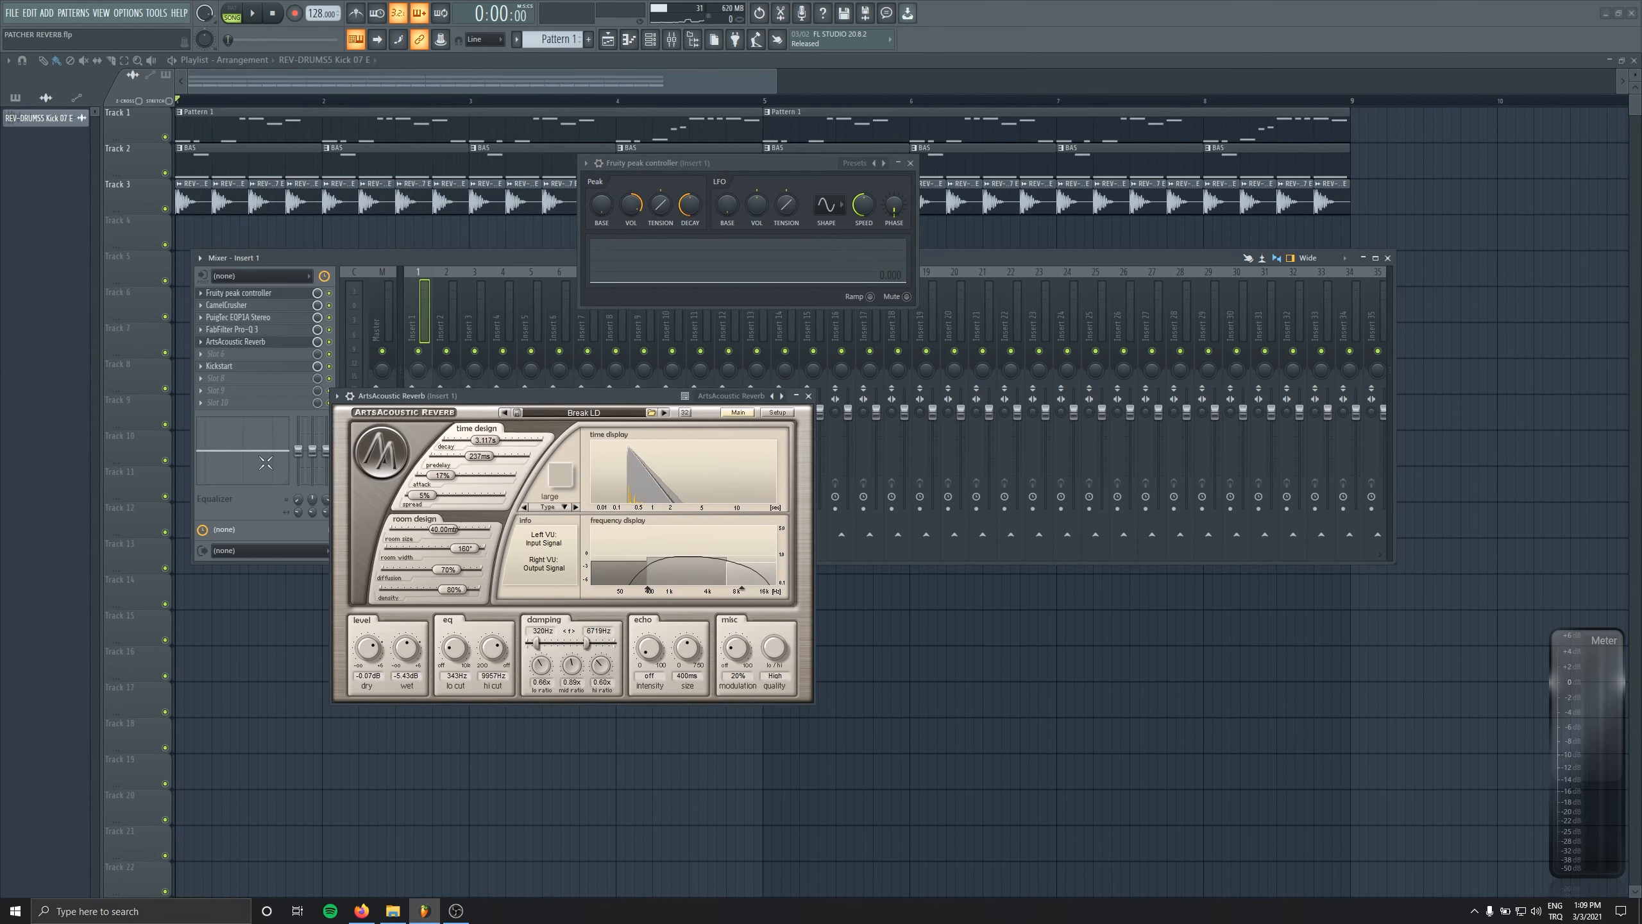
- Link the mix level of the ArtsAcoustic Reverb slot to the peak controller and choose a mapping formula for the link
right_click(317, 341)
click(362, 456)
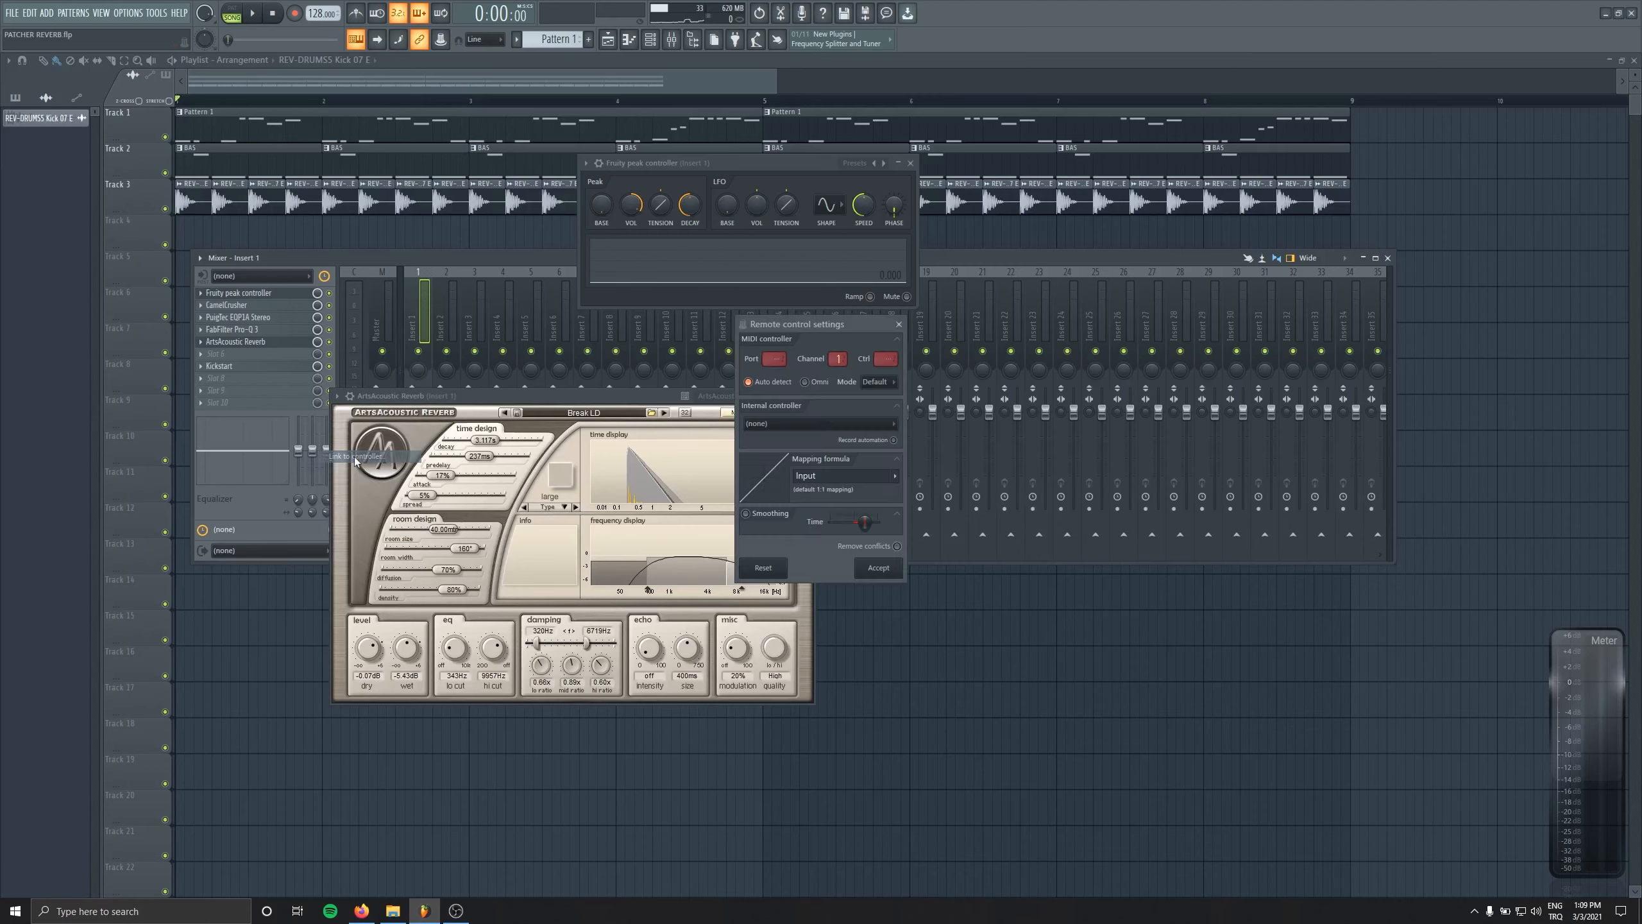
click(782, 422)
click(787, 481)
click(895, 475)
click(913, 514)
click(886, 568)
drag(573, 396, 740, 337)
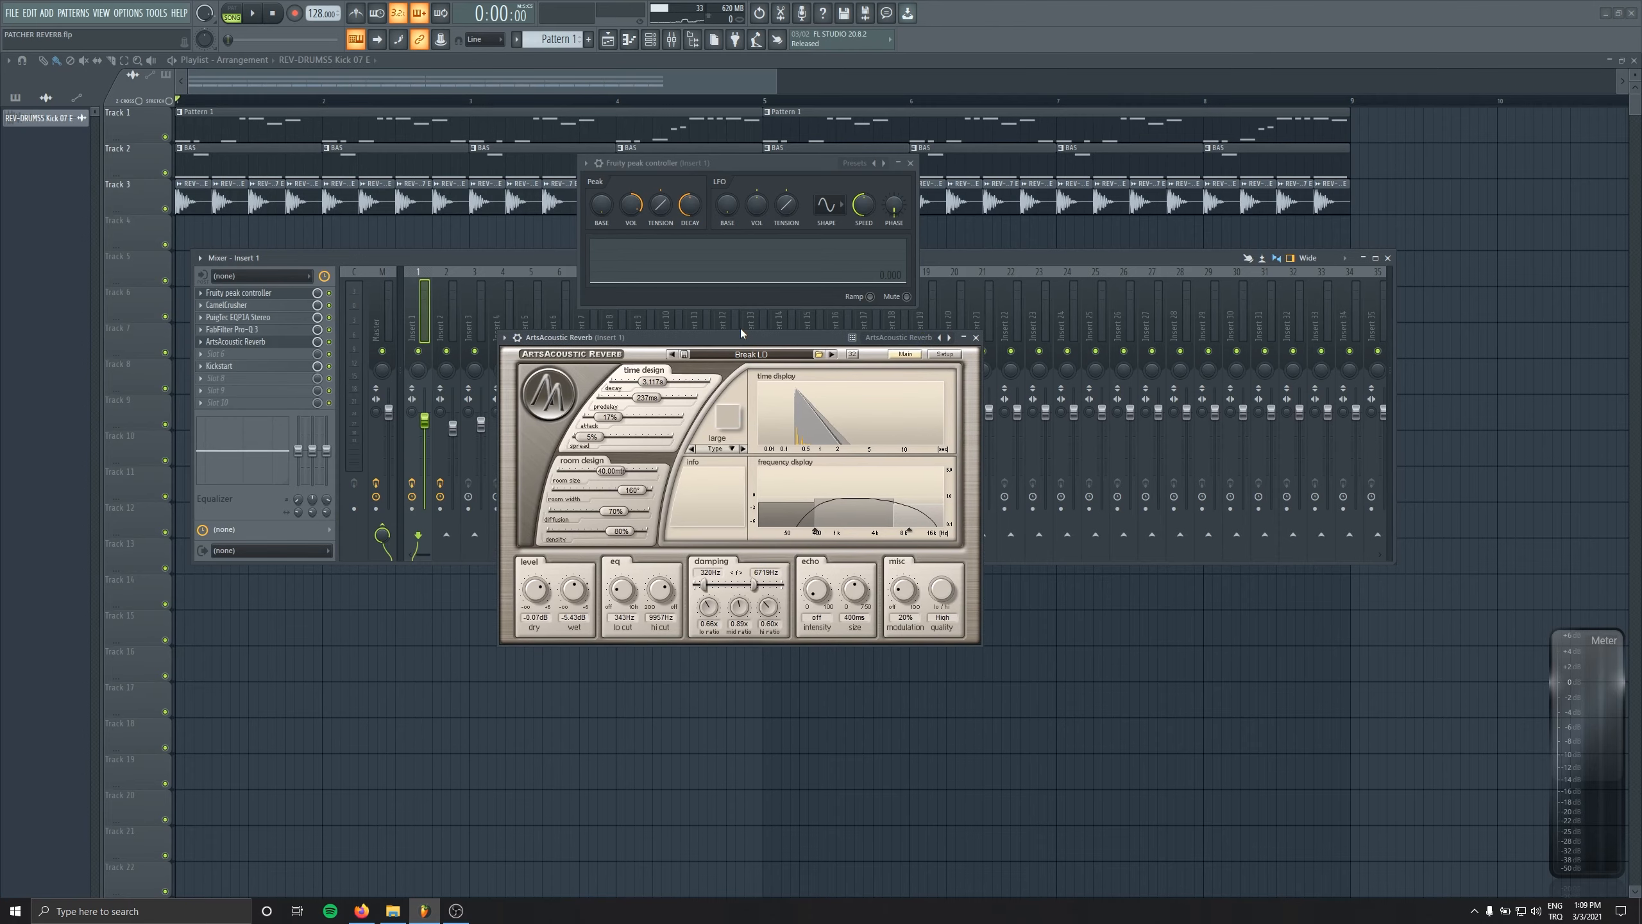
- Lower the peak controller's peak amount to about 46% while the arrangement plays
key(space)
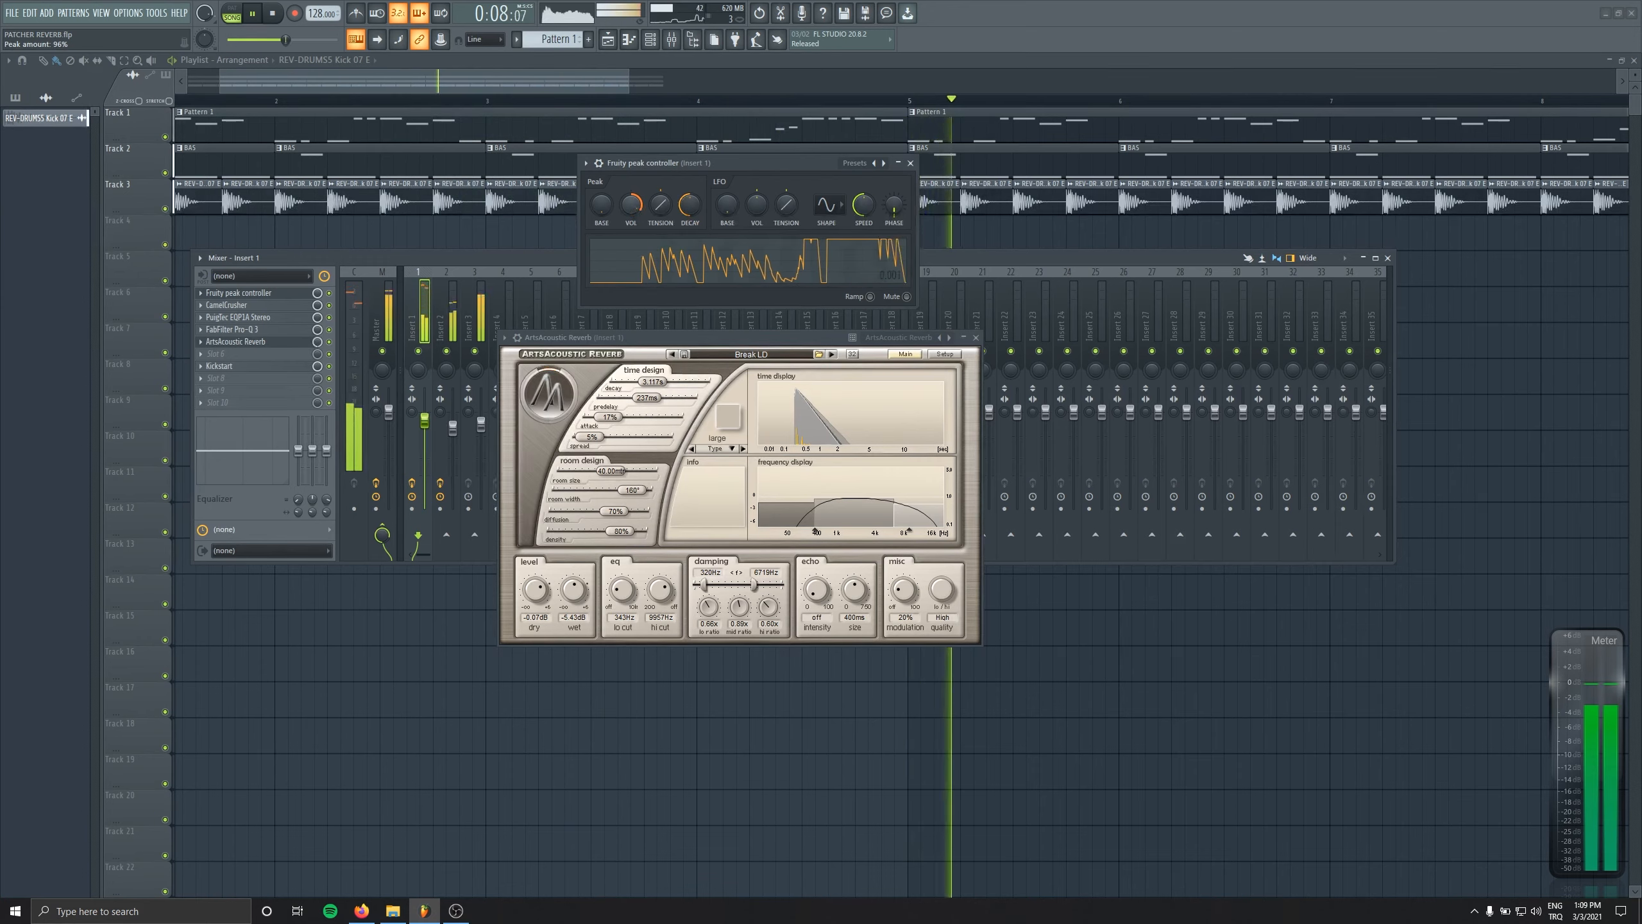
drag(635, 207, 635, 217)
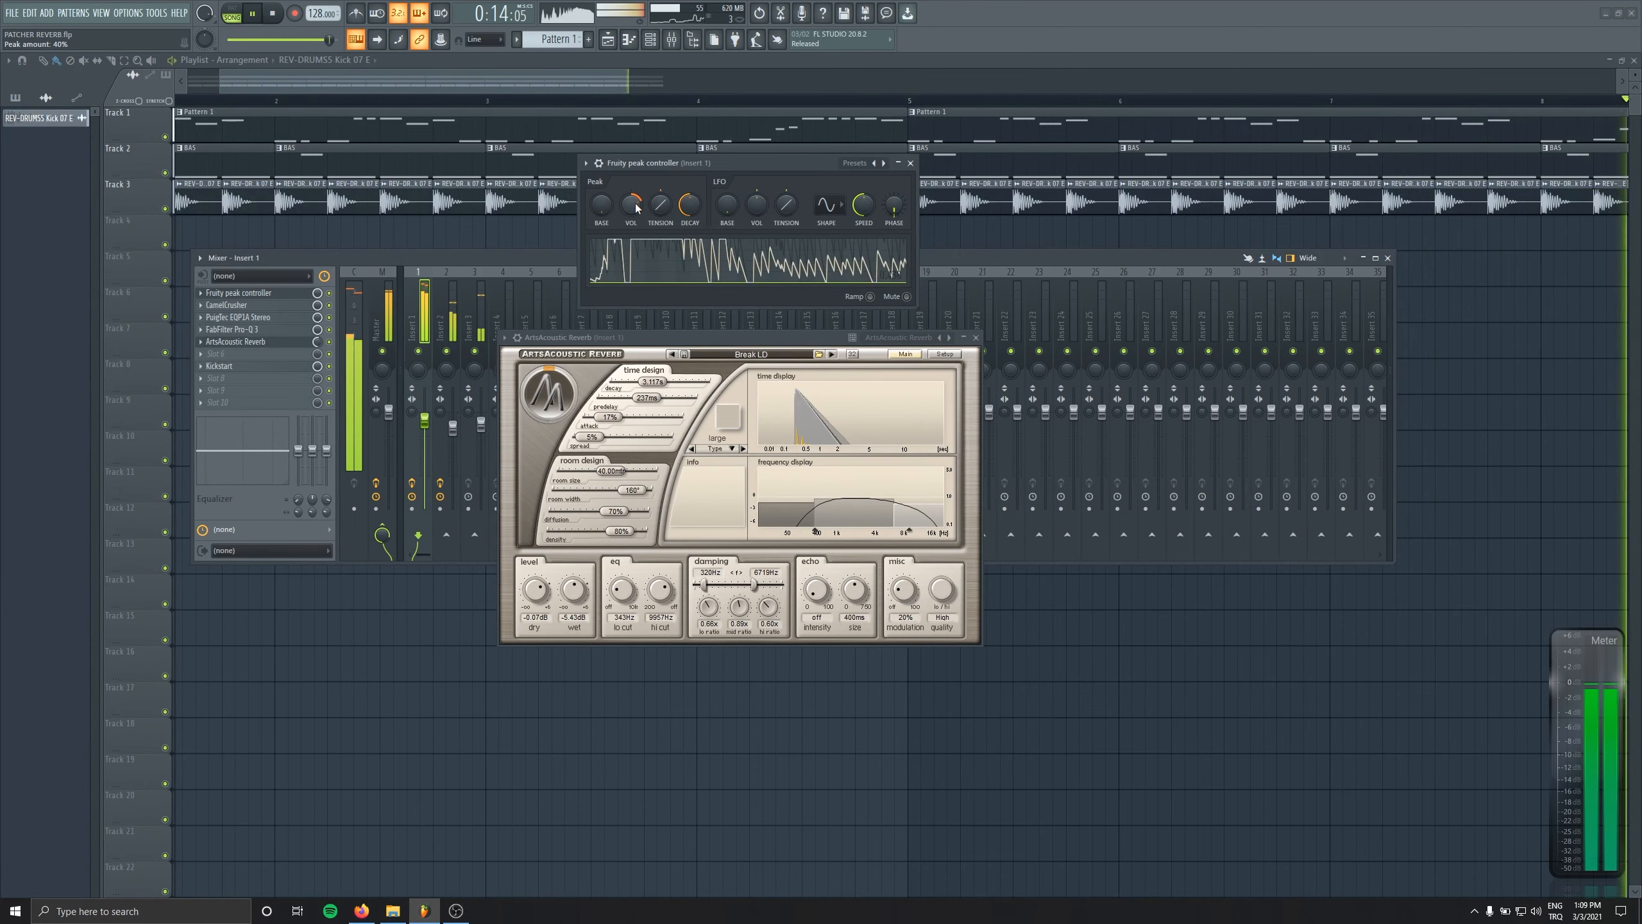
key(space)
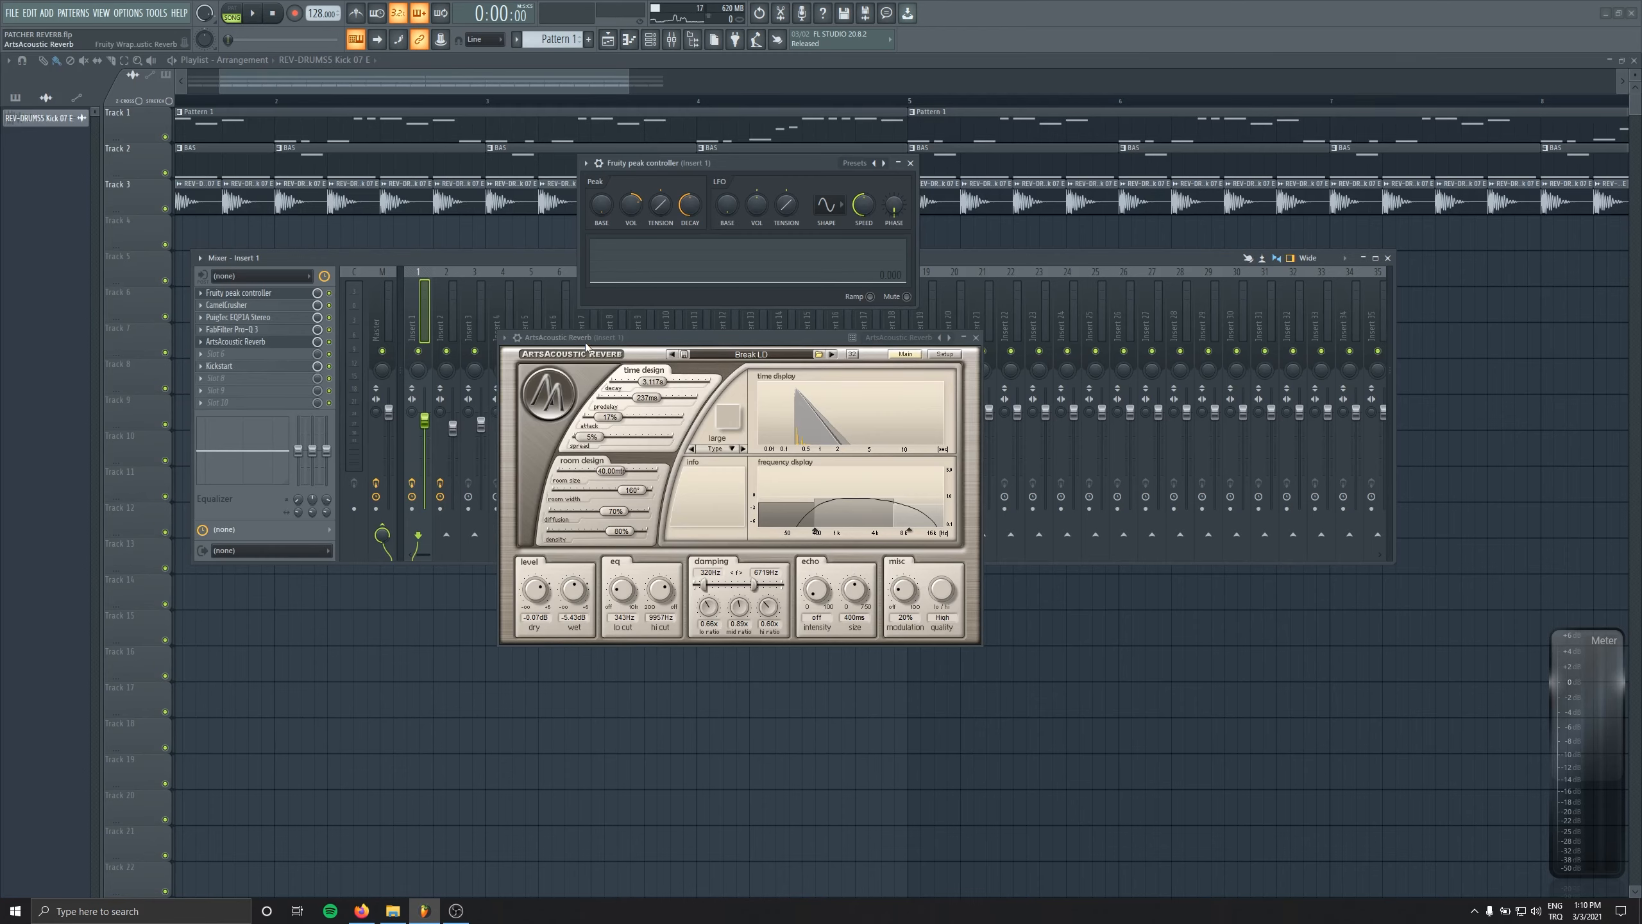
- Remove ArtsAcoustic Reverb and Fruity Peak Controller from Insert 1, keeping its other effects
drag(598, 341, 527, 368)
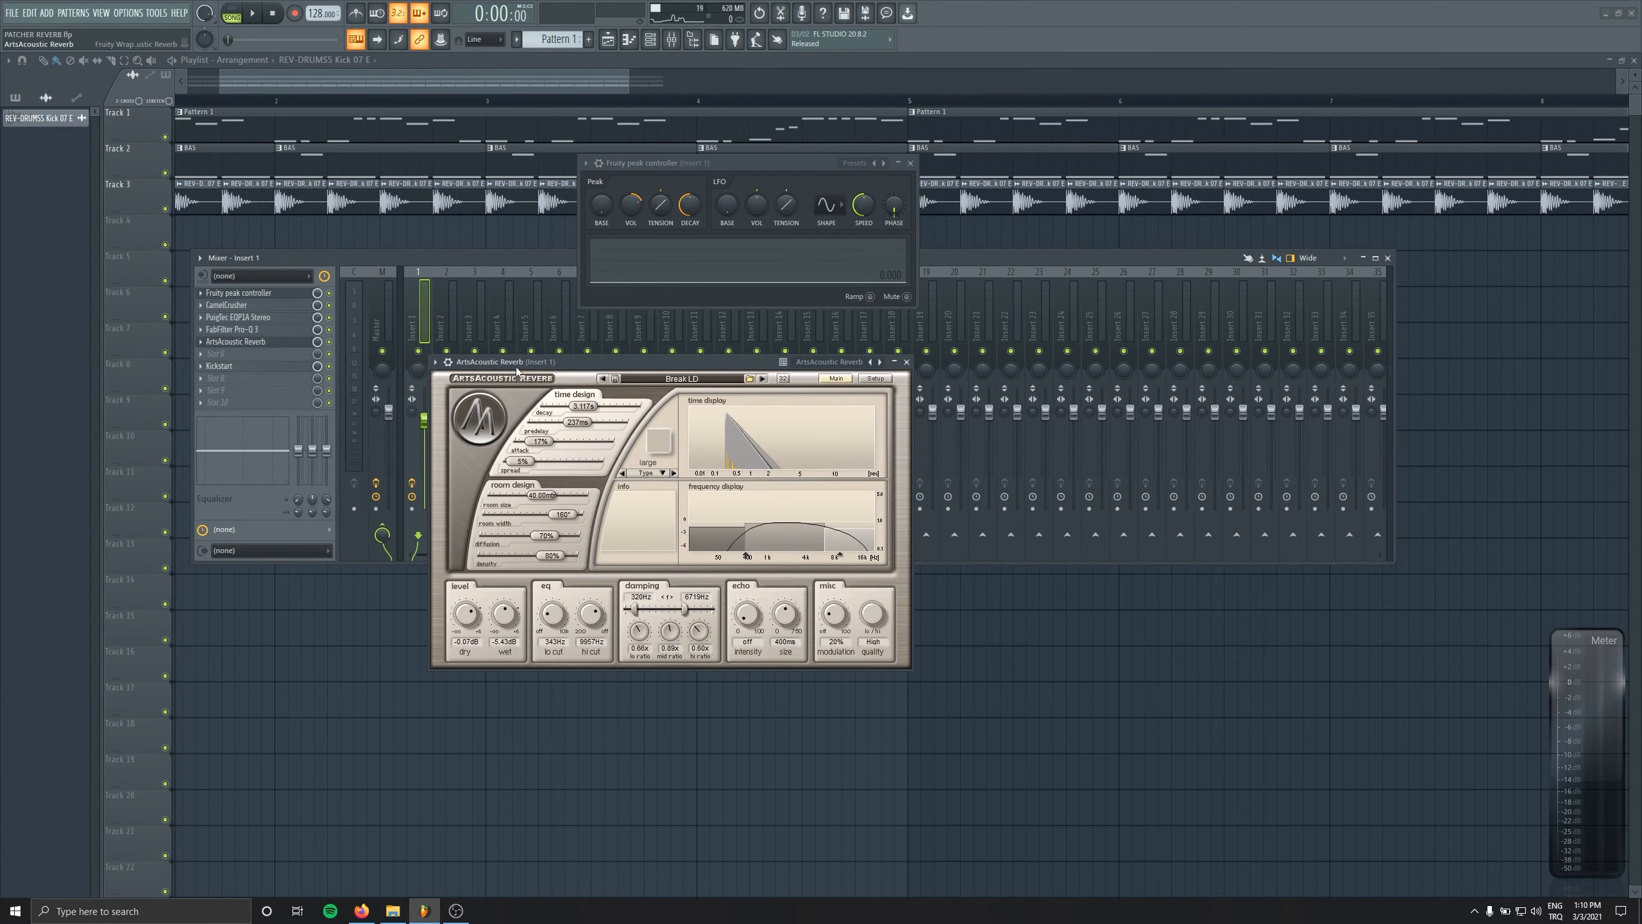
click(203, 349)
click(211, 356)
click(201, 292)
click(212, 319)
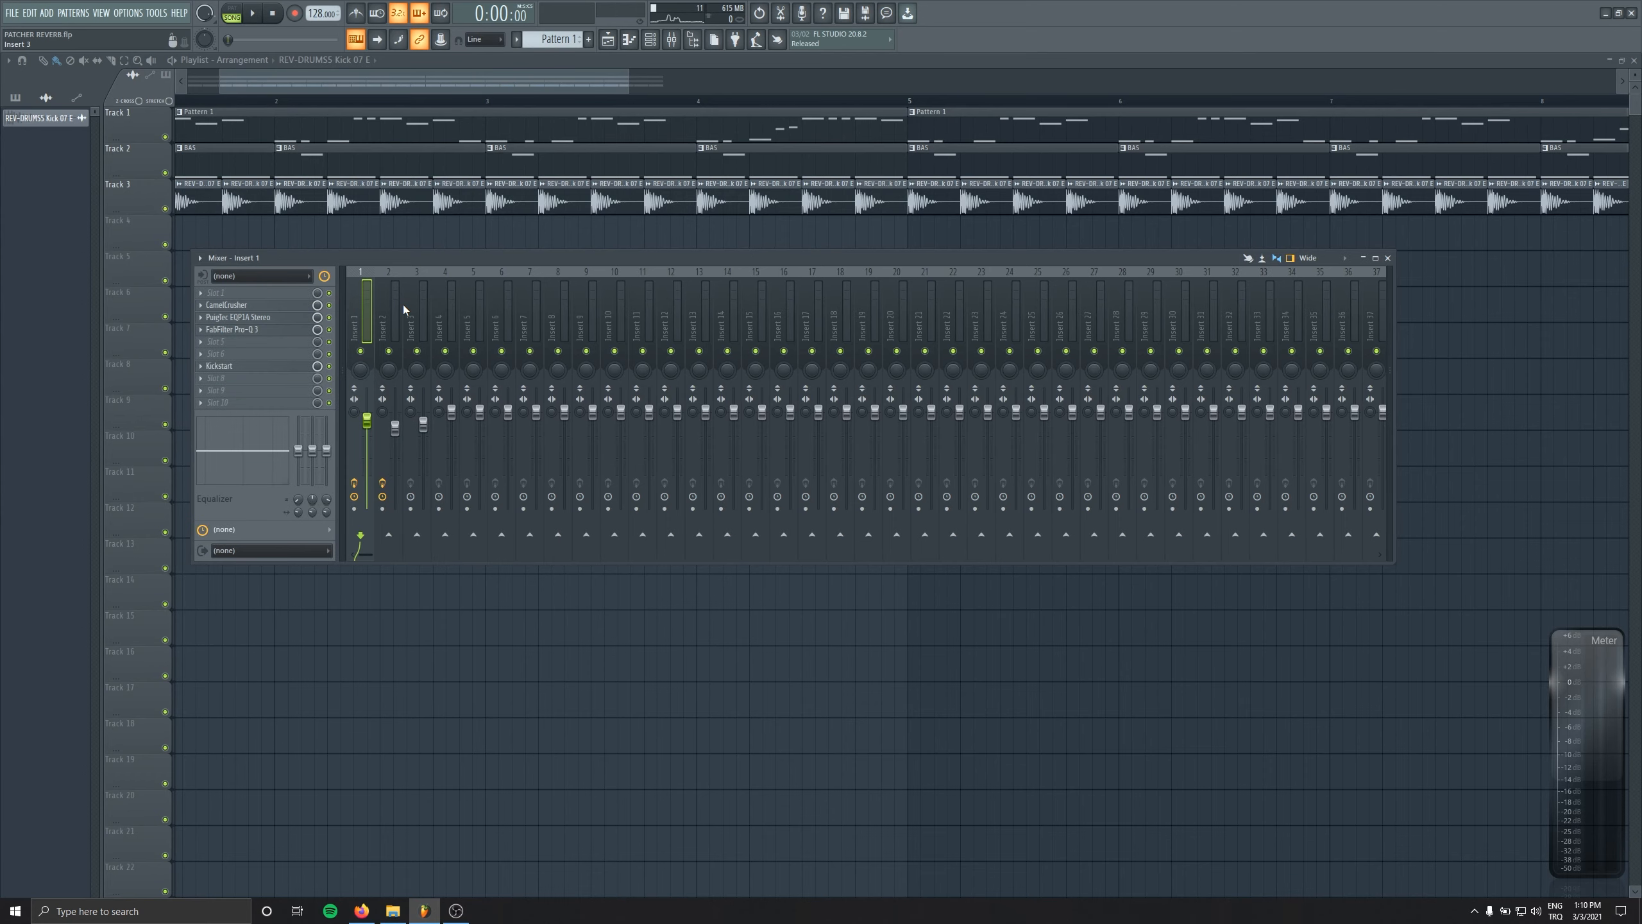
- Rename mixer inserts 1, 2 and 3 as LD, BASS and KICK
key(F2)
text(LD)
key(Return)
key(Right)
key(F2)
text(BAS)
key(Return)
key(Right)
key(F2)
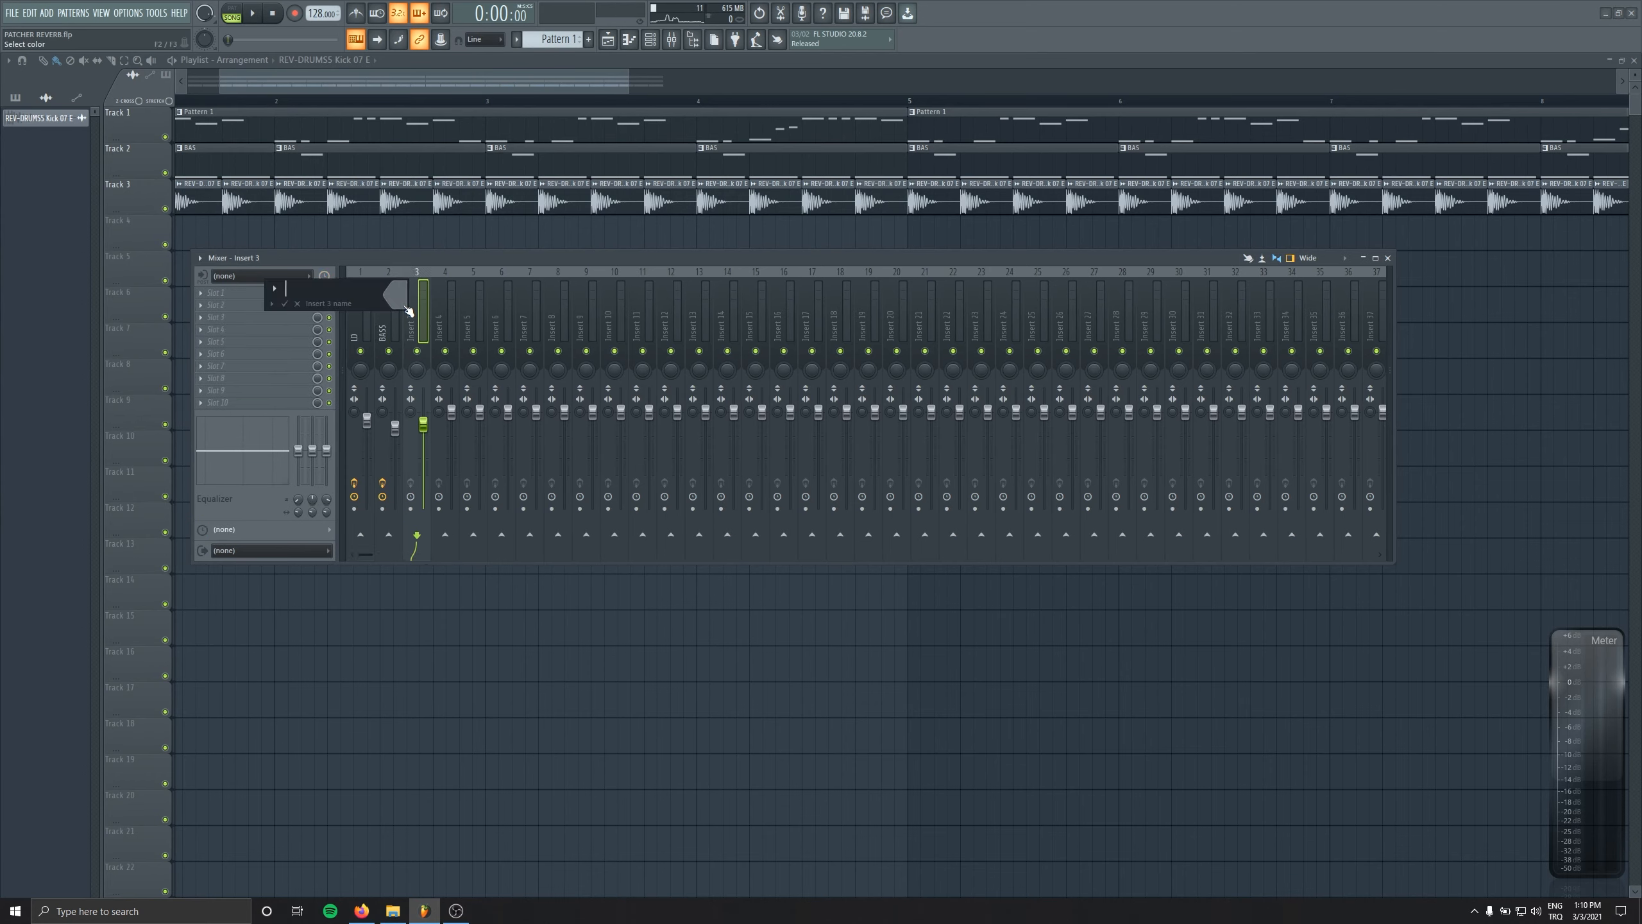
text(KICK)
key(Return)
- Move the empty Insert 4 two positions so that it sits between LD and BASS
click(438, 306)
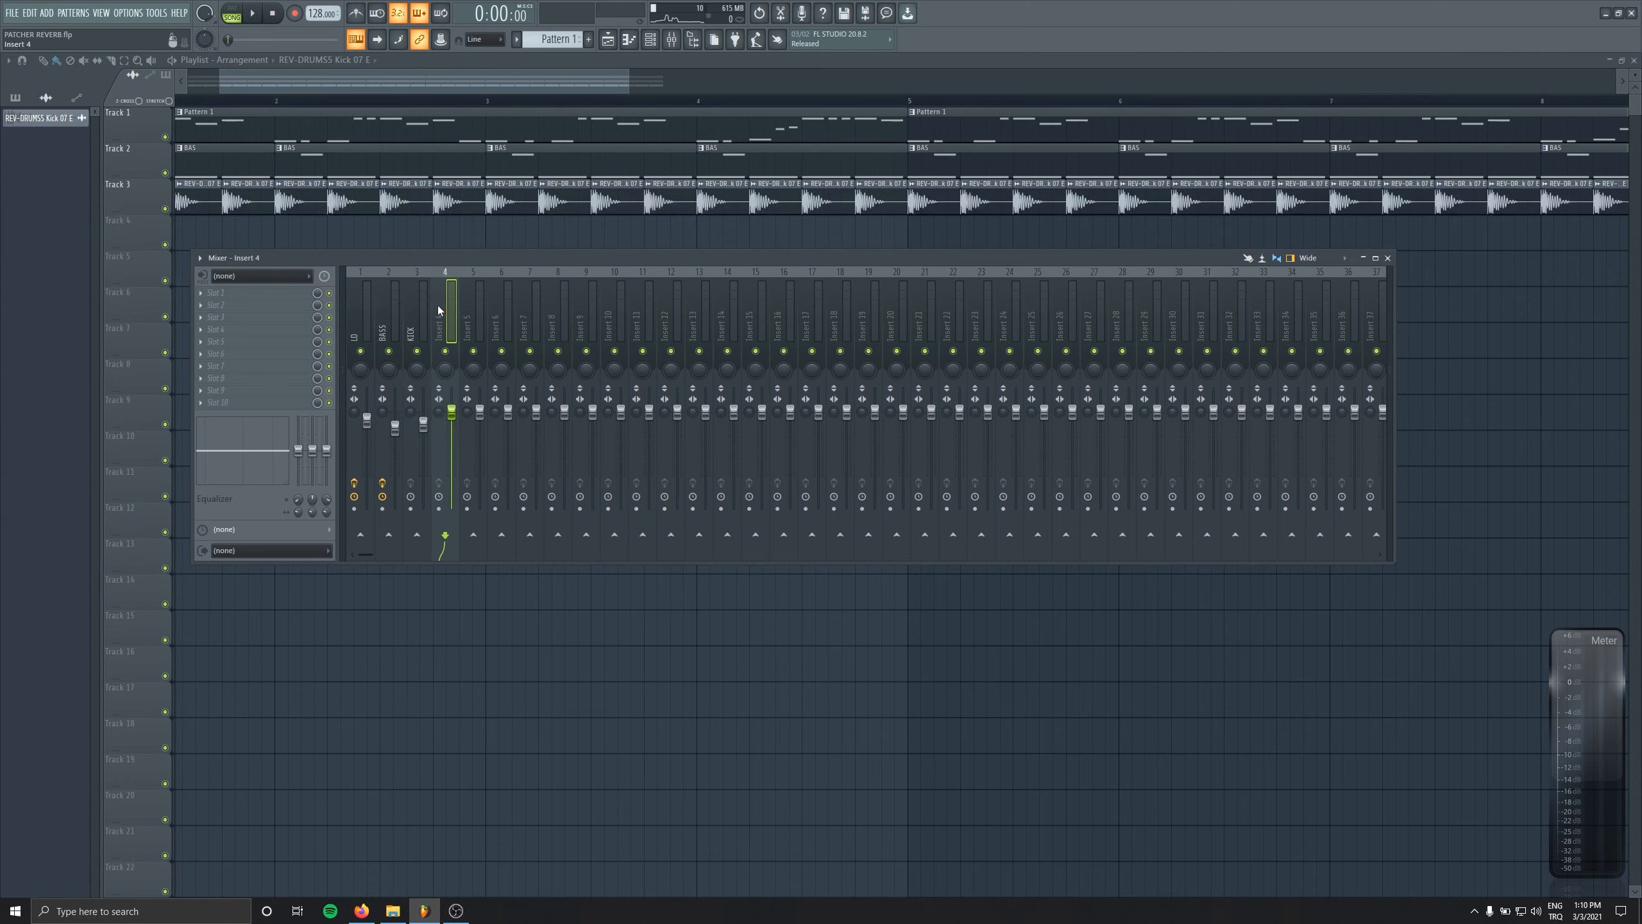
key(alt+Left)
key(alt+Left)
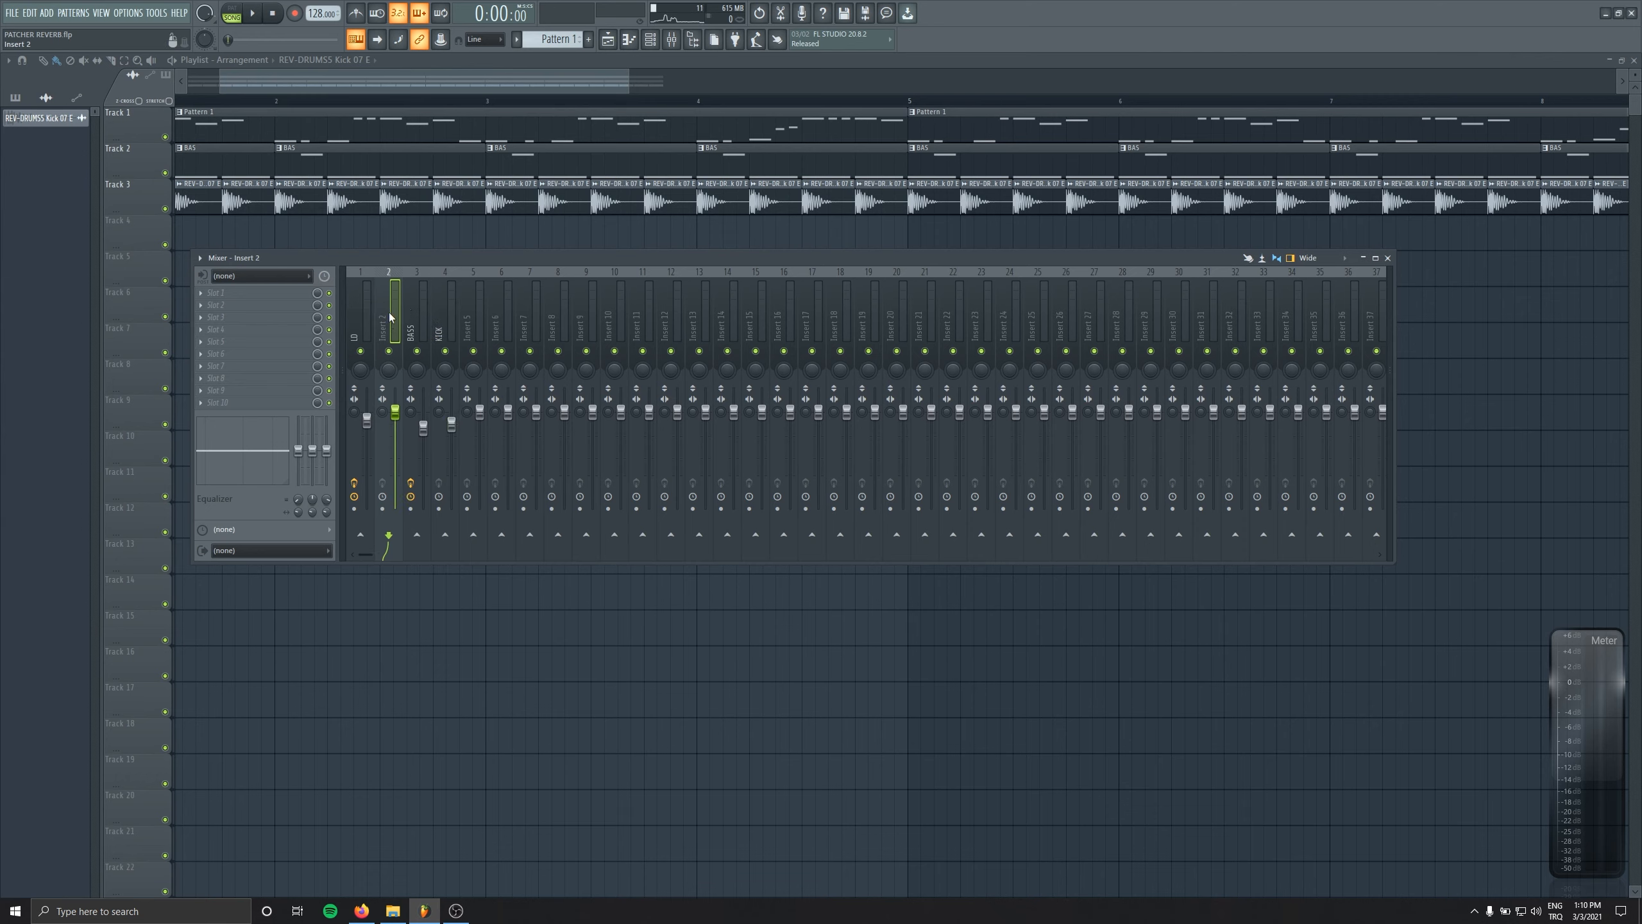
- Name the empty mixer track between LD and BASS REVERB SEND
key(F2)
text(REVER)
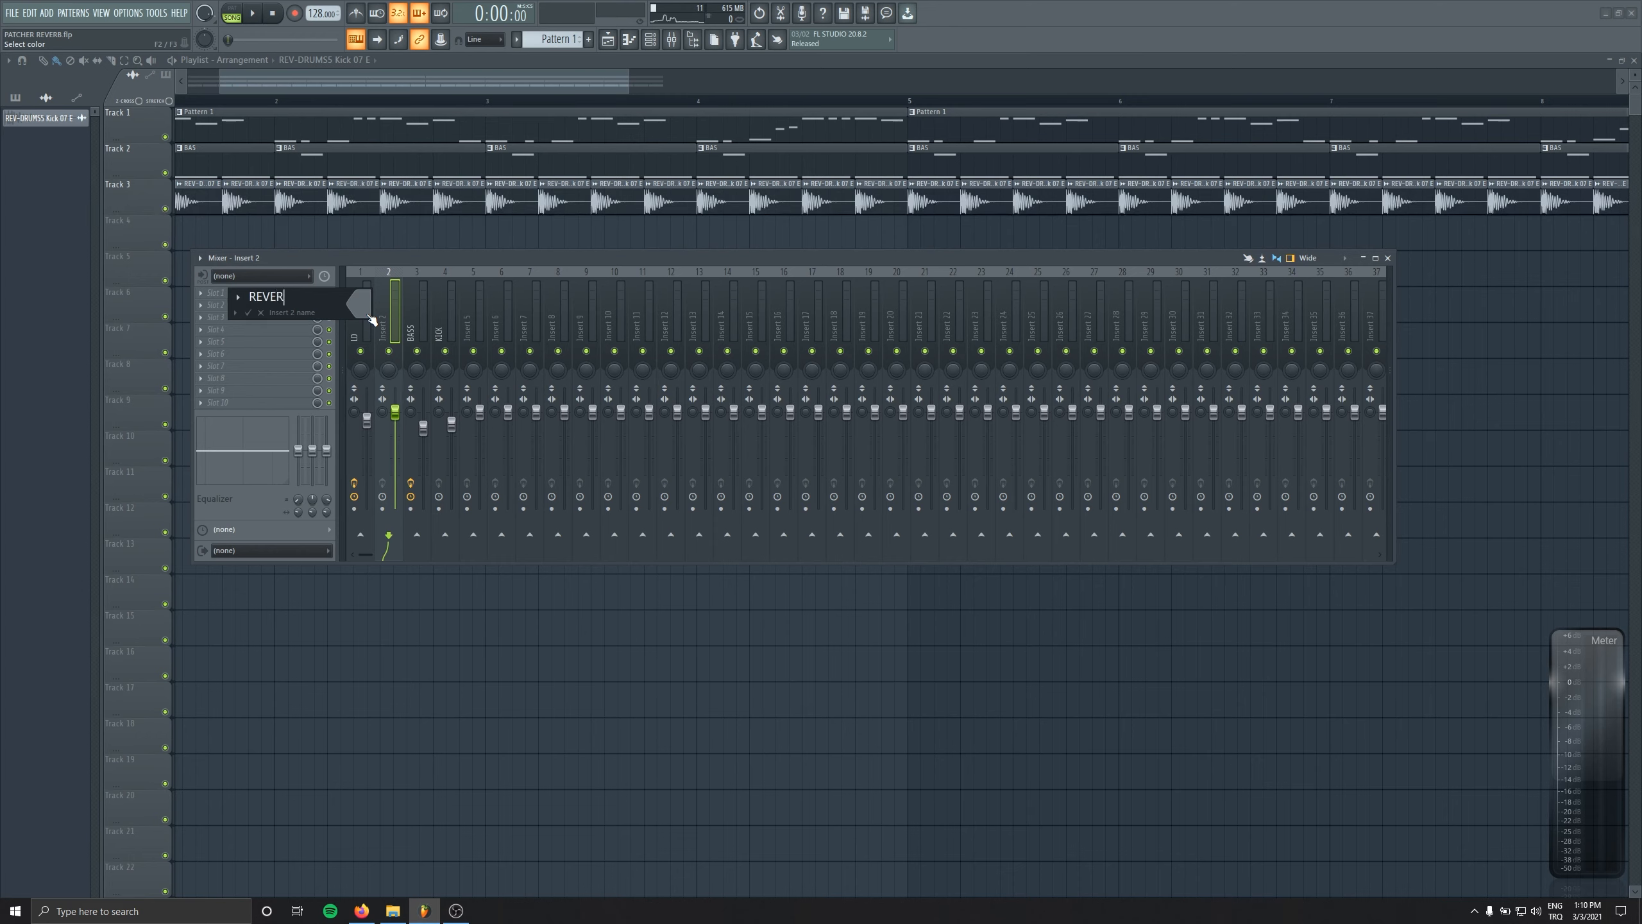
text(B SENSD)
key(Return)
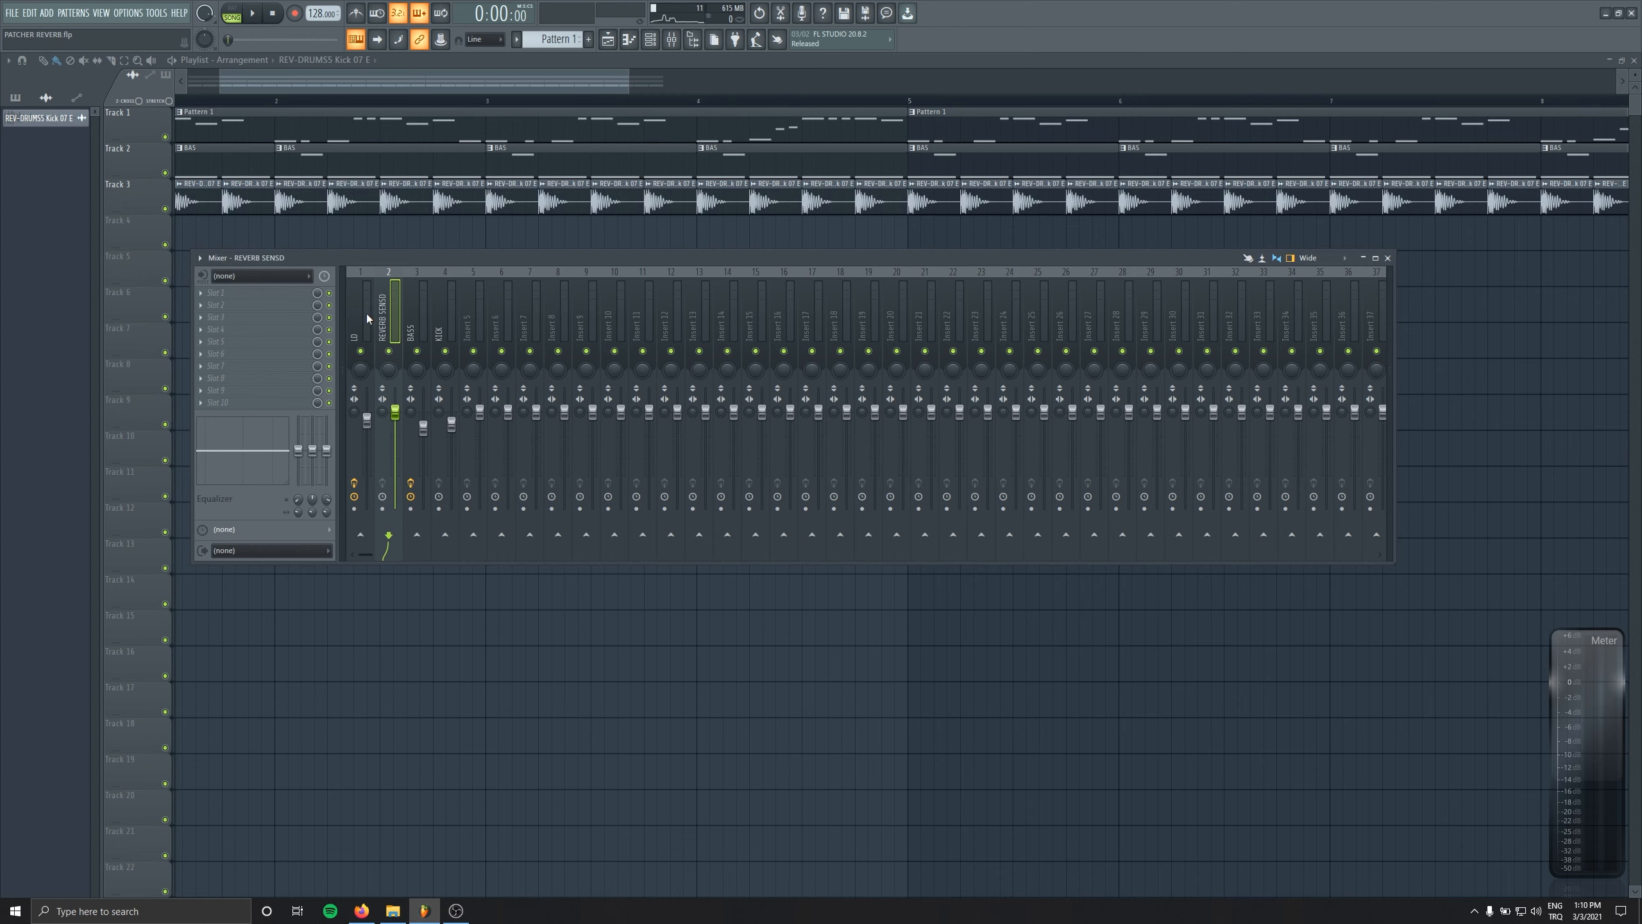
key(F2)
key(Left)
key(BackSpace)
key(Return)
- Route the LD track to REVERB SEND and load ArtsAcoustic Reverb in the send track's first slot
click(366, 453)
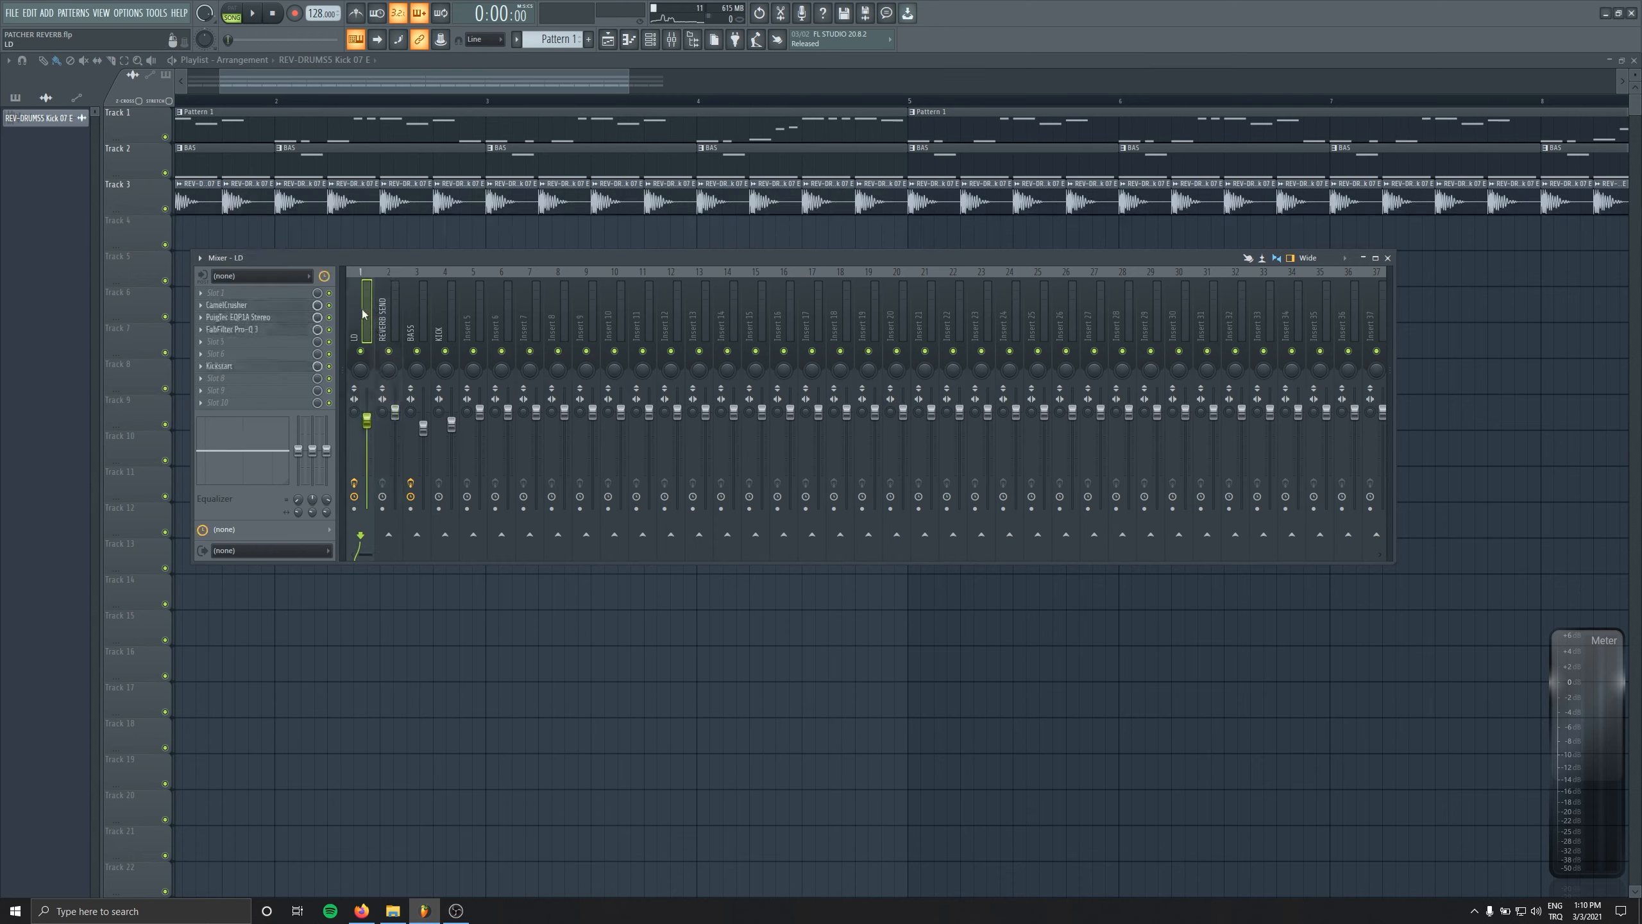
click(389, 535)
click(378, 294)
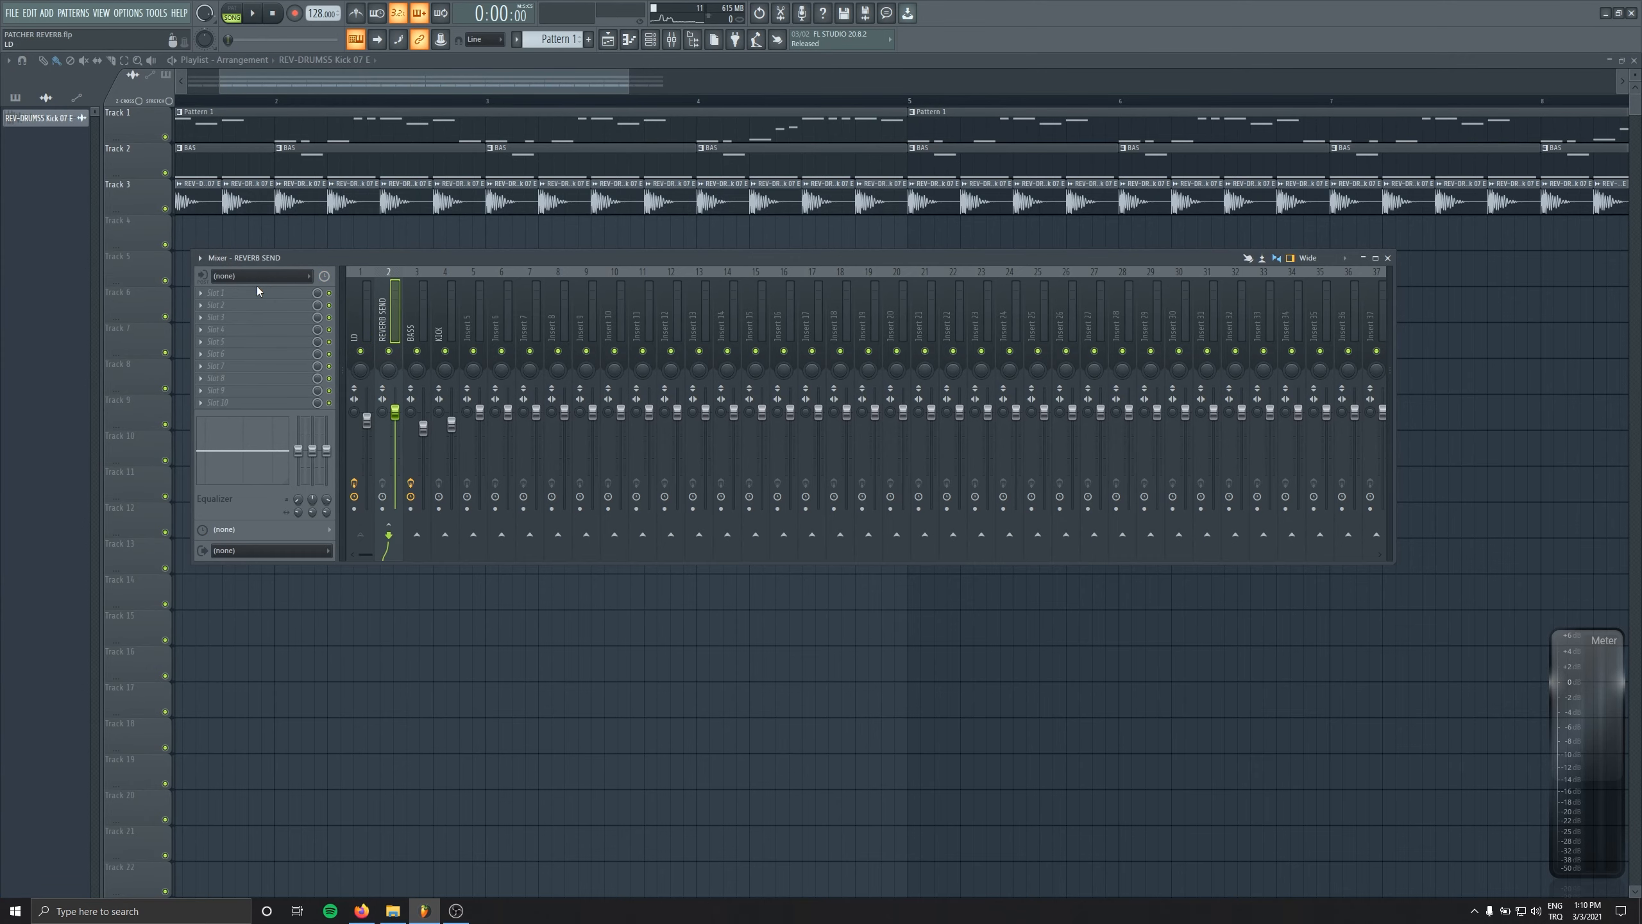
click(259, 297)
click(406, 495)
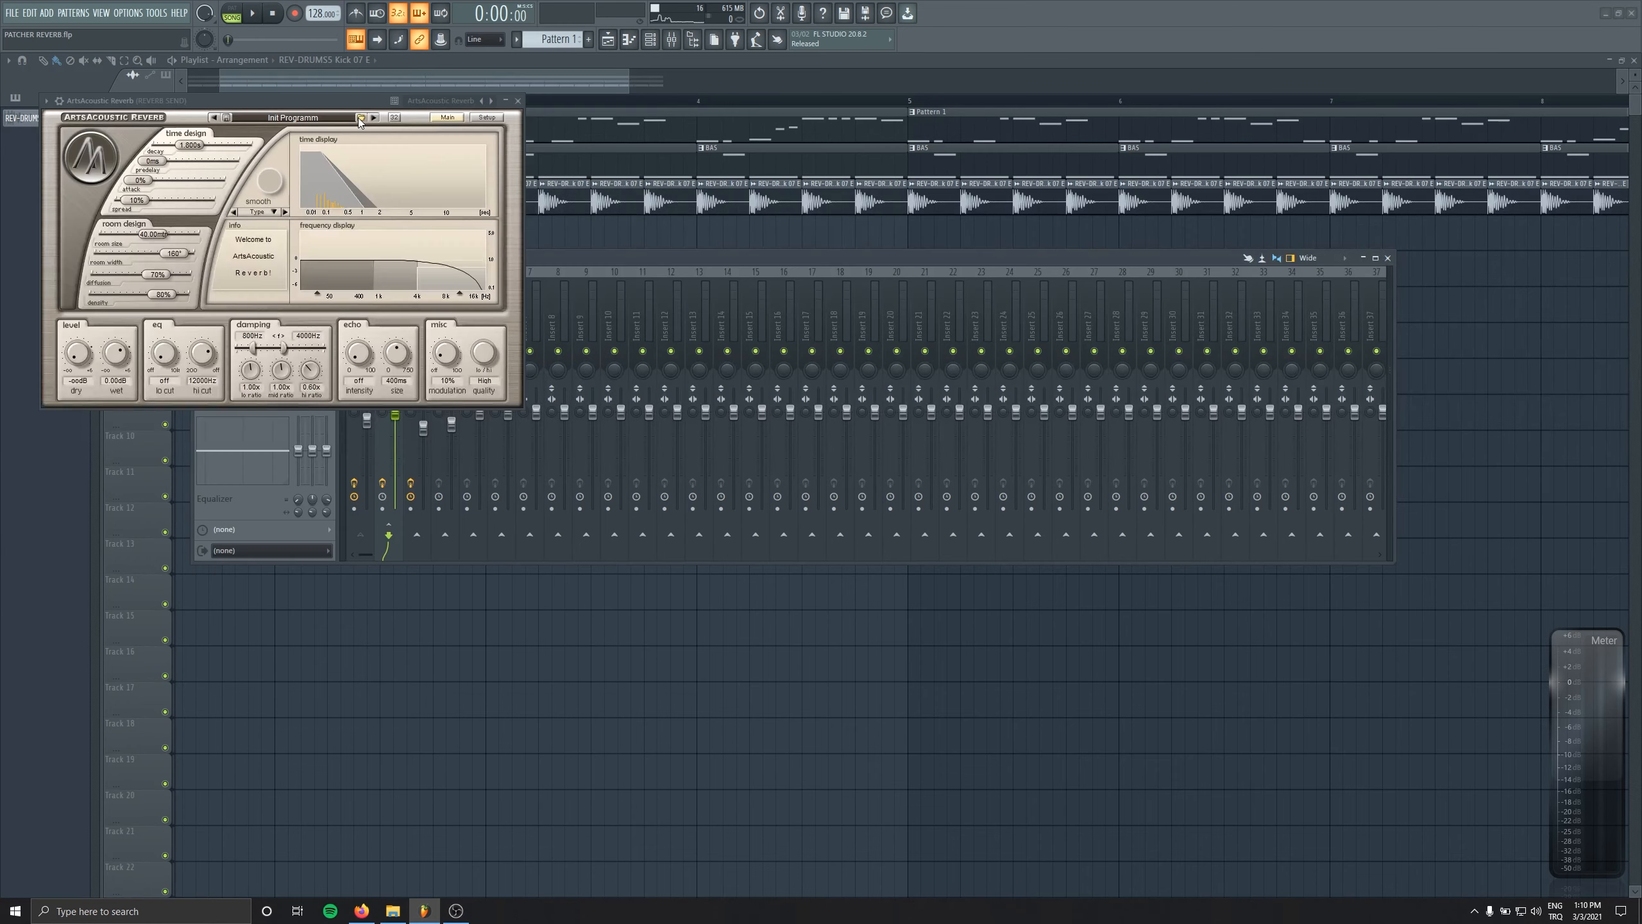
- Load the Break LD user preset in ArtsAcoustic Reverb and set its wet level to 0.00 dB
click(360, 119)
mouse_move(401, 202)
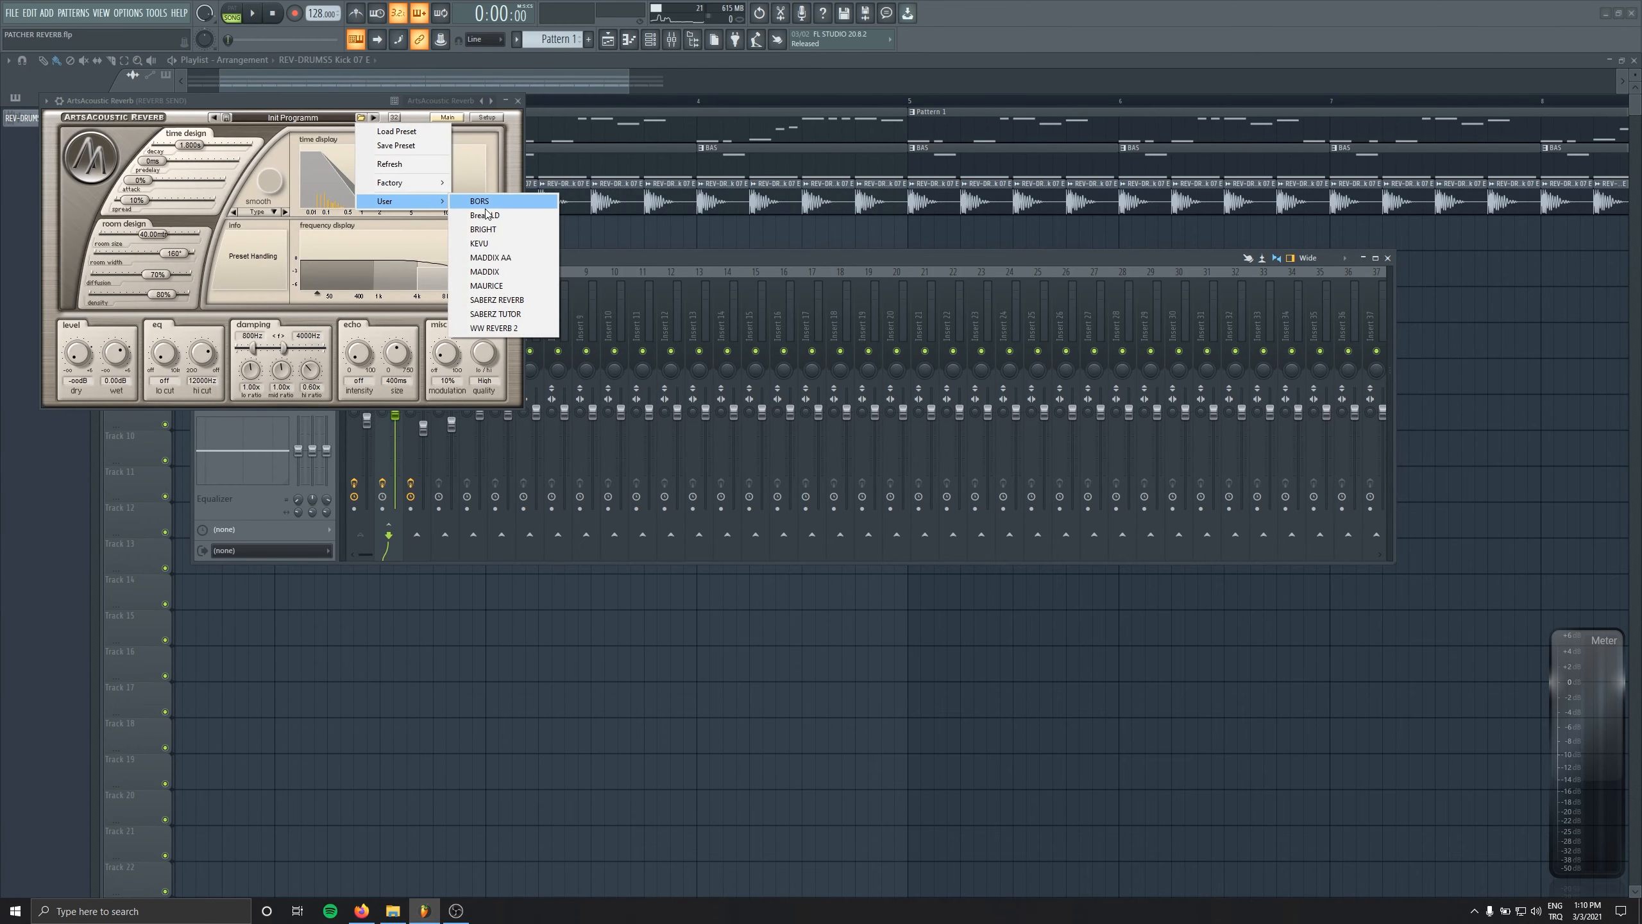
click(511, 217)
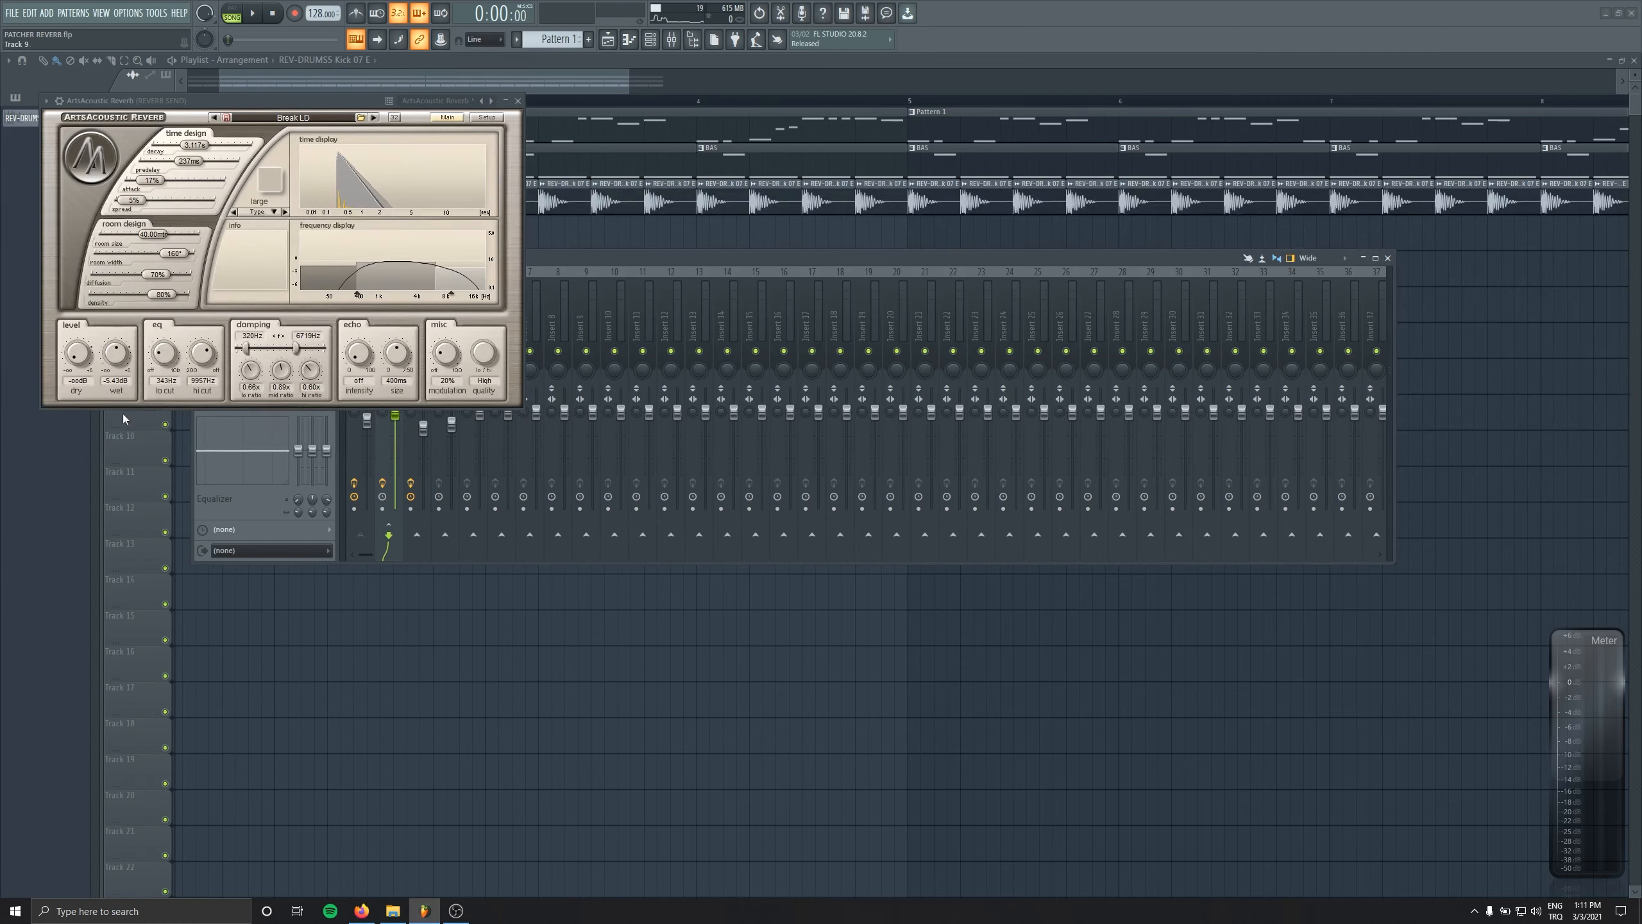
double_click(116, 354)
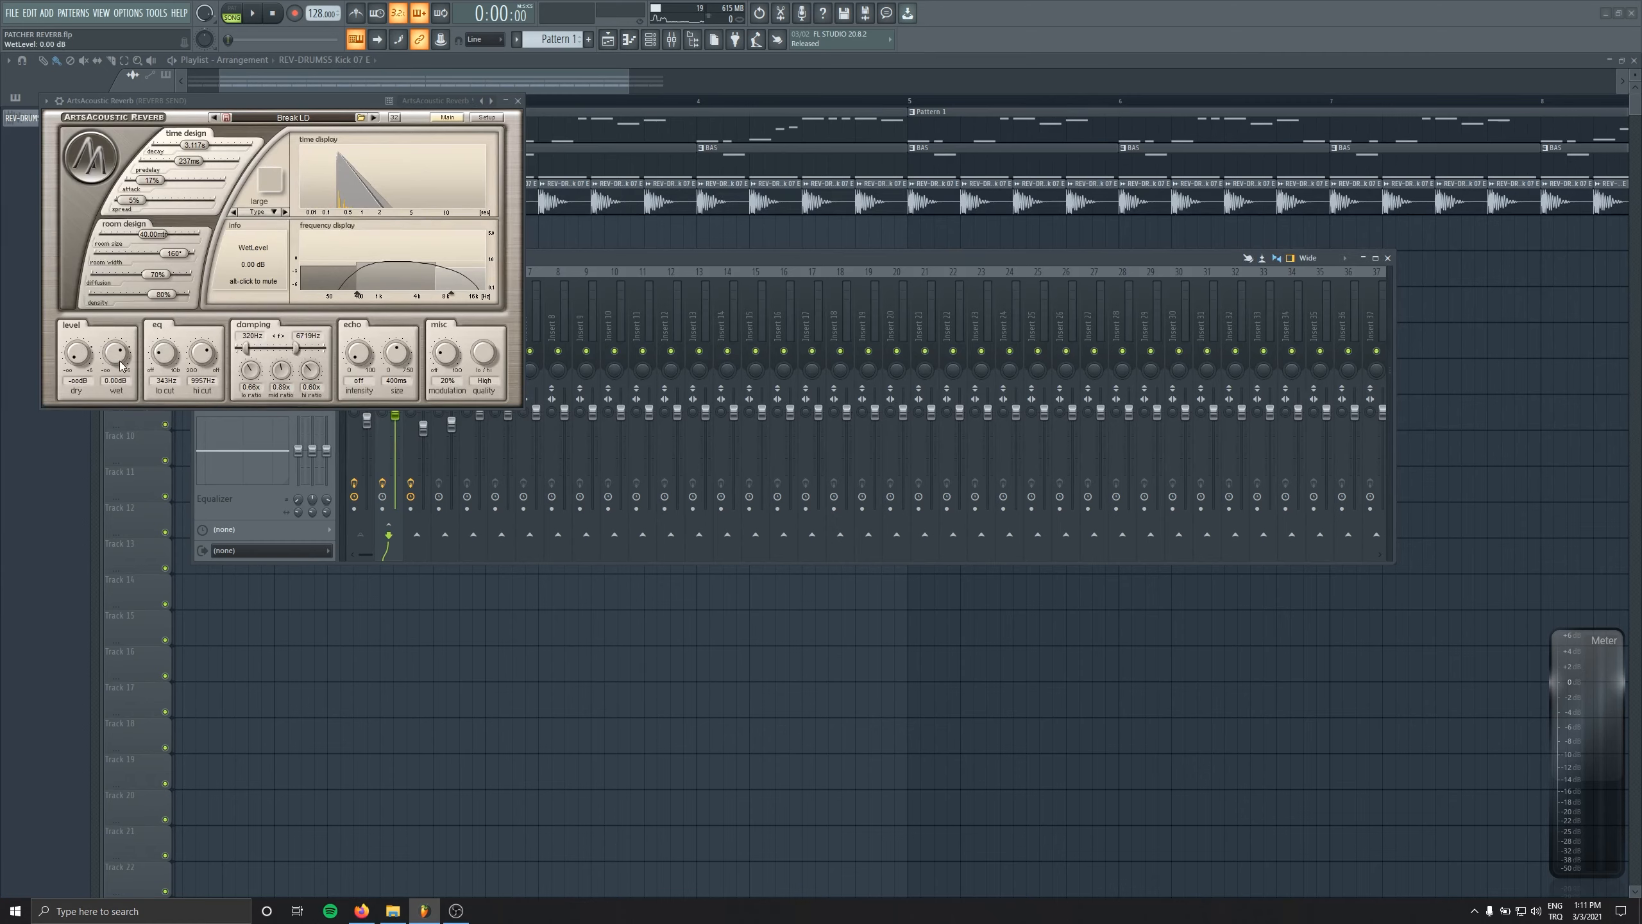
click(517, 101)
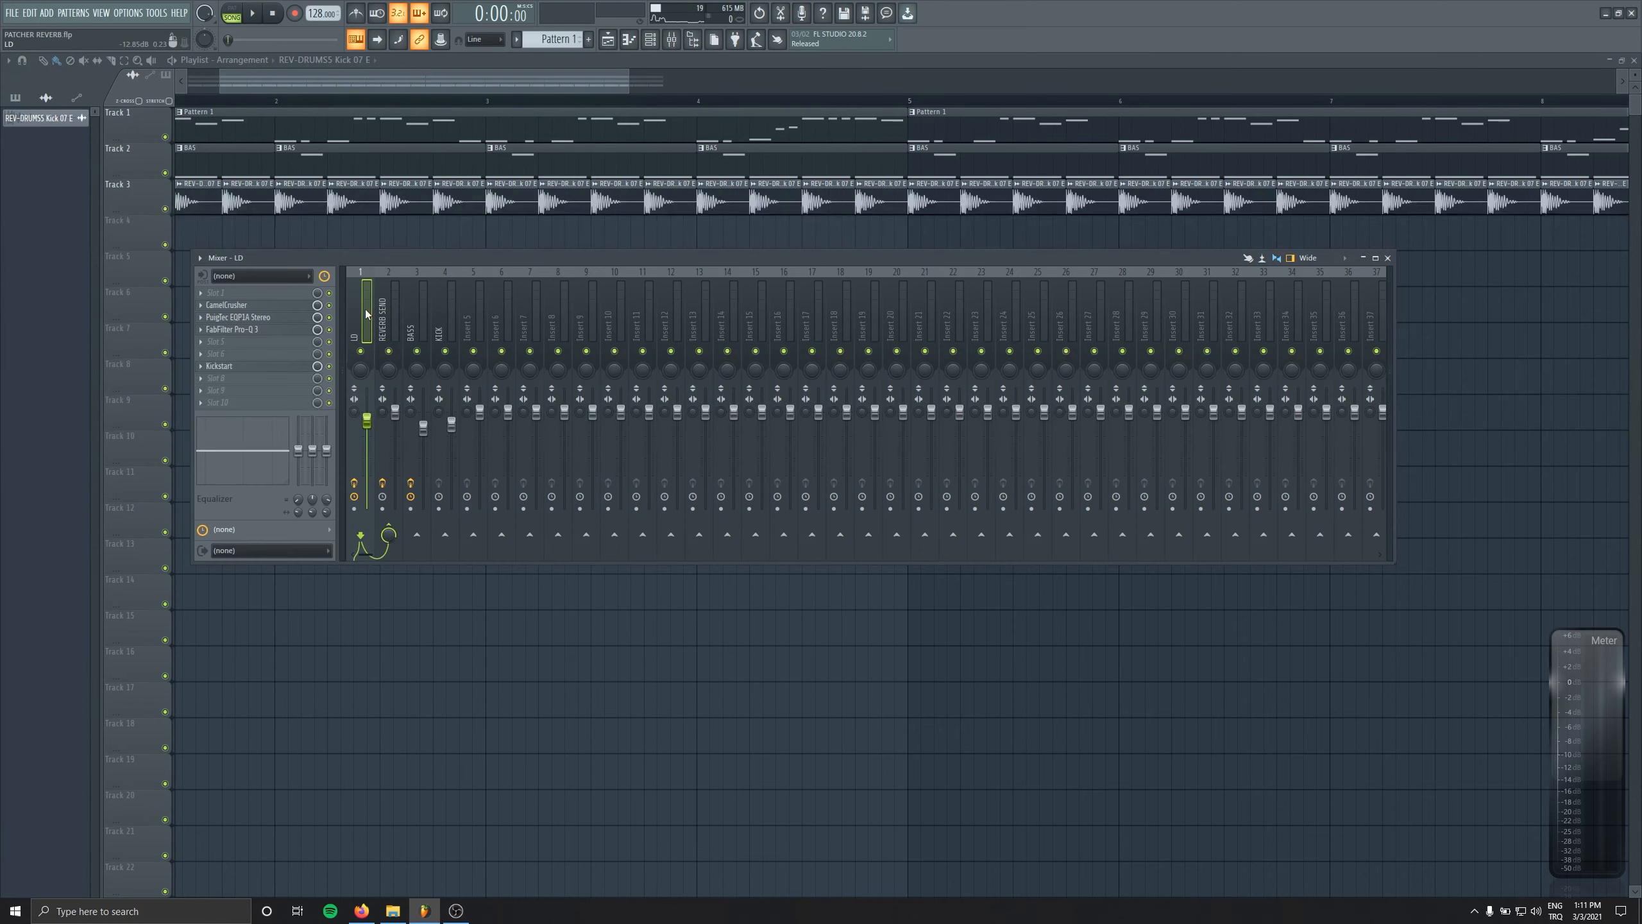
- Load Fruity Limiter in REVERB SEND's second slot, switch it to compressor mode and choose its sidechain source
click(266, 308)
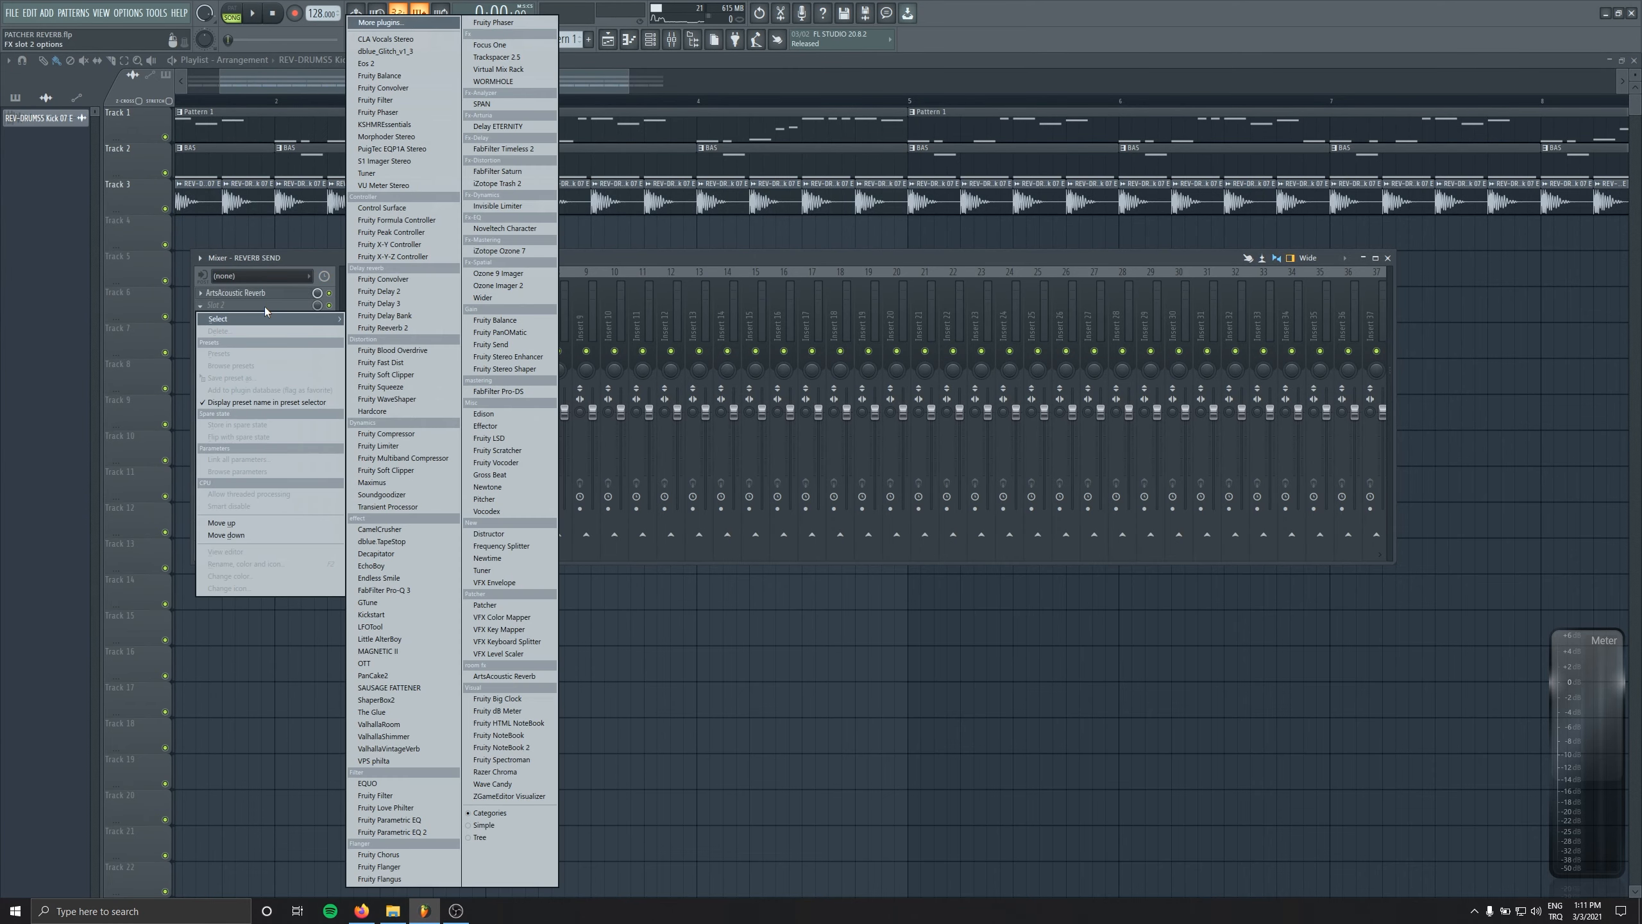
click(400, 451)
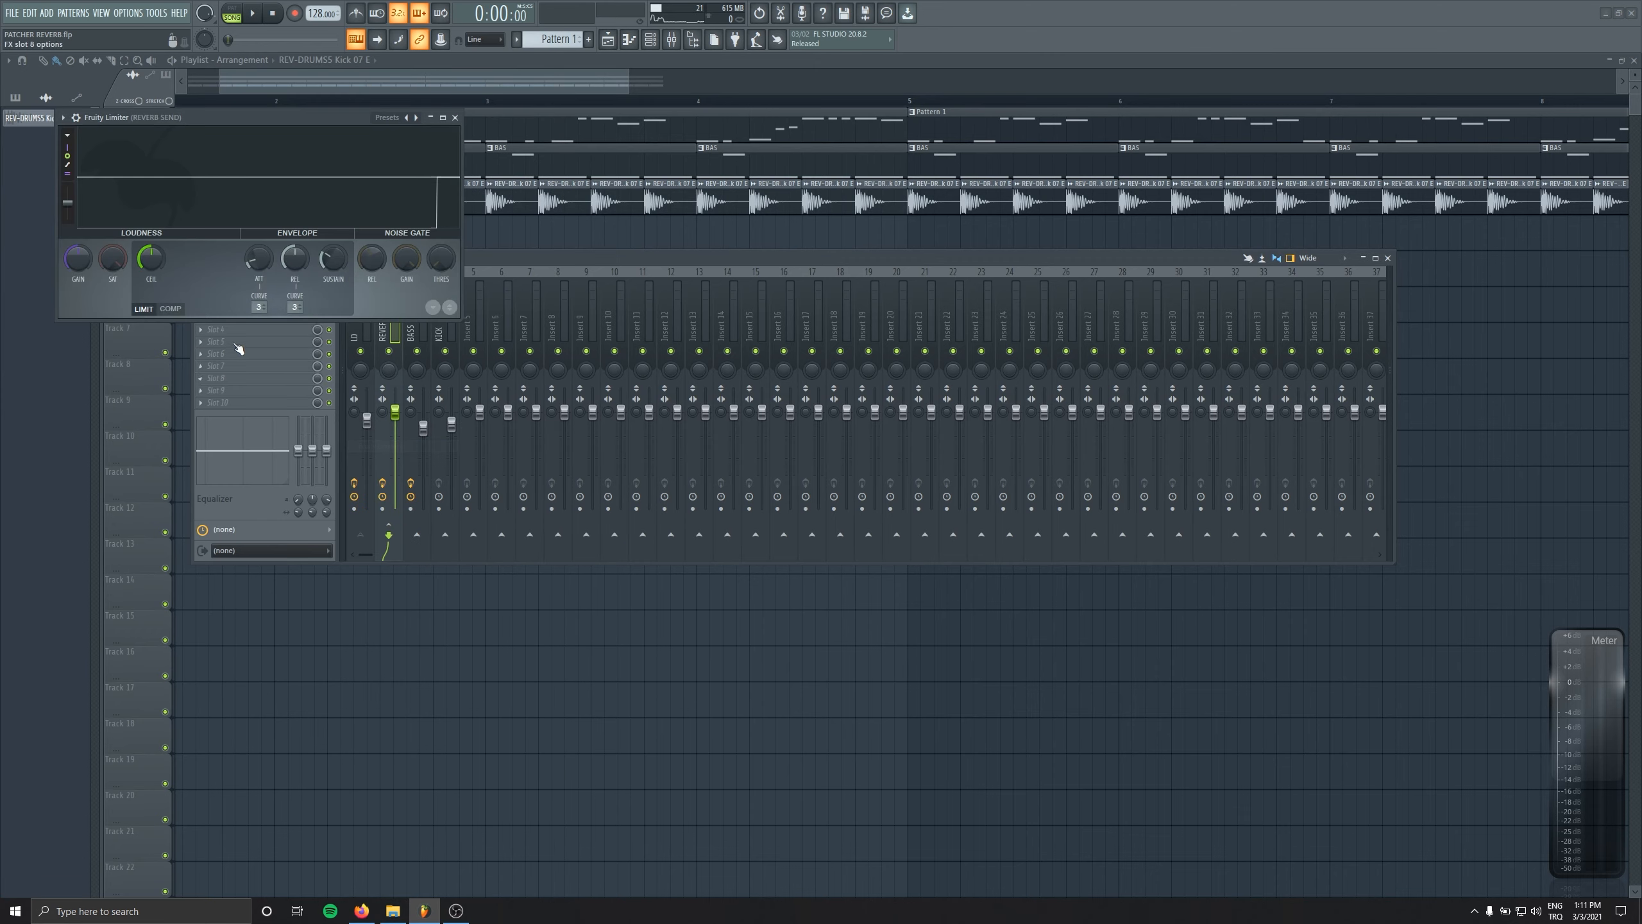
click(176, 310)
right_click(299, 308)
click(321, 328)
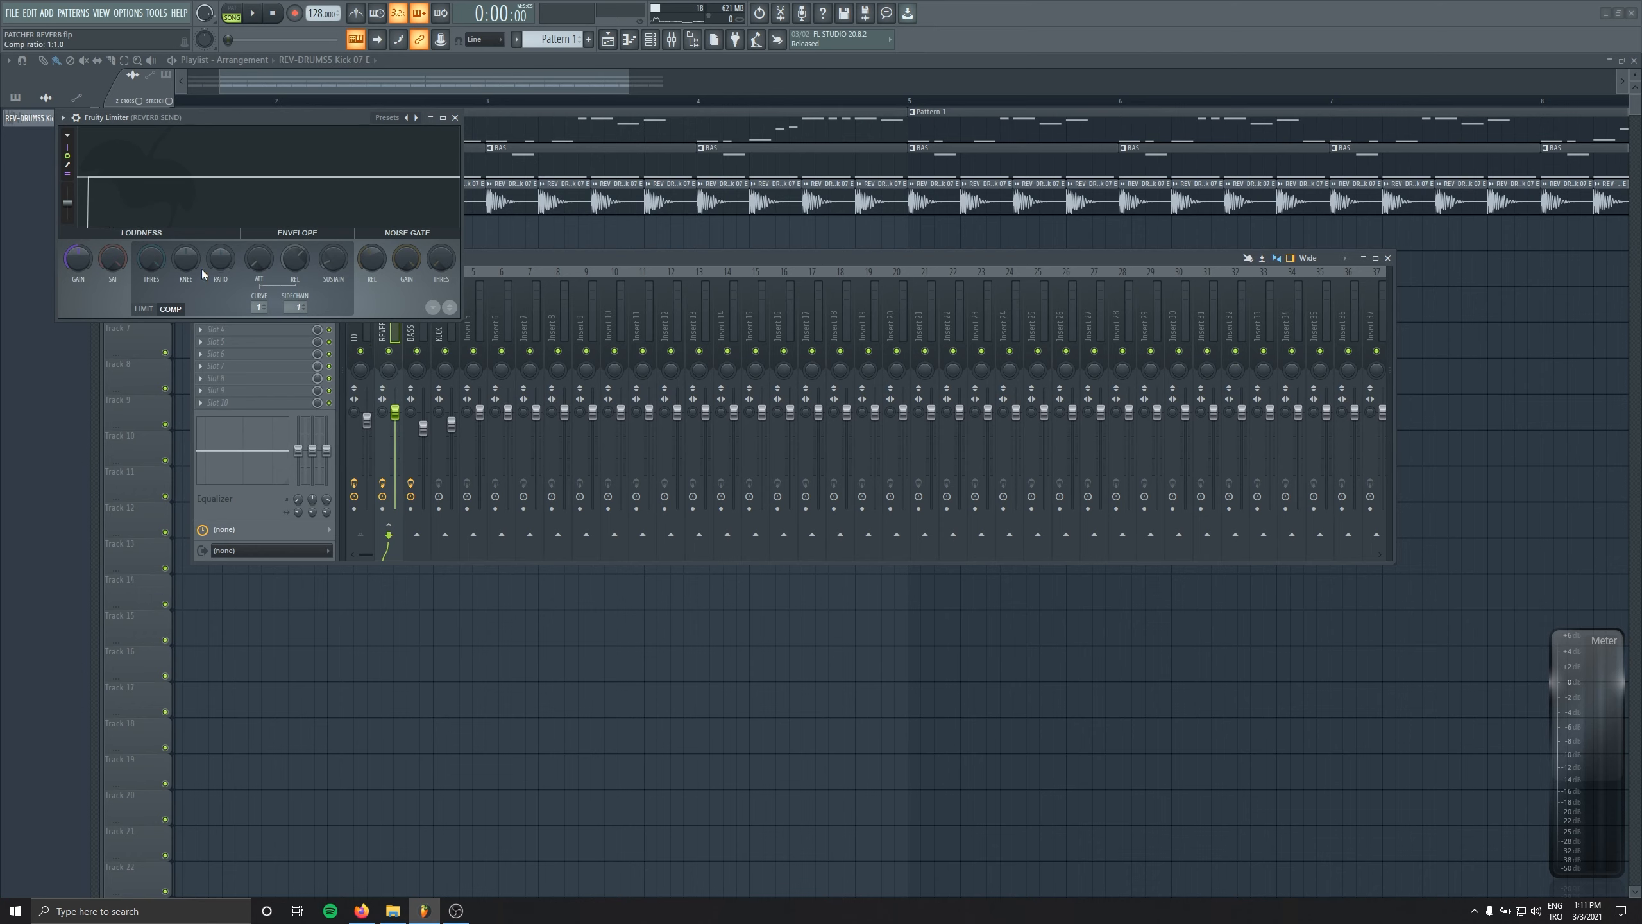
- Lower the threshold and raise the ratio of the Fruity Limiter's compressor, and place its window clear of the effect slots
drag(151, 260, 151, 321)
drag(220, 259, 221, 255)
drag(151, 260, 151, 285)
drag(220, 258, 153, 264)
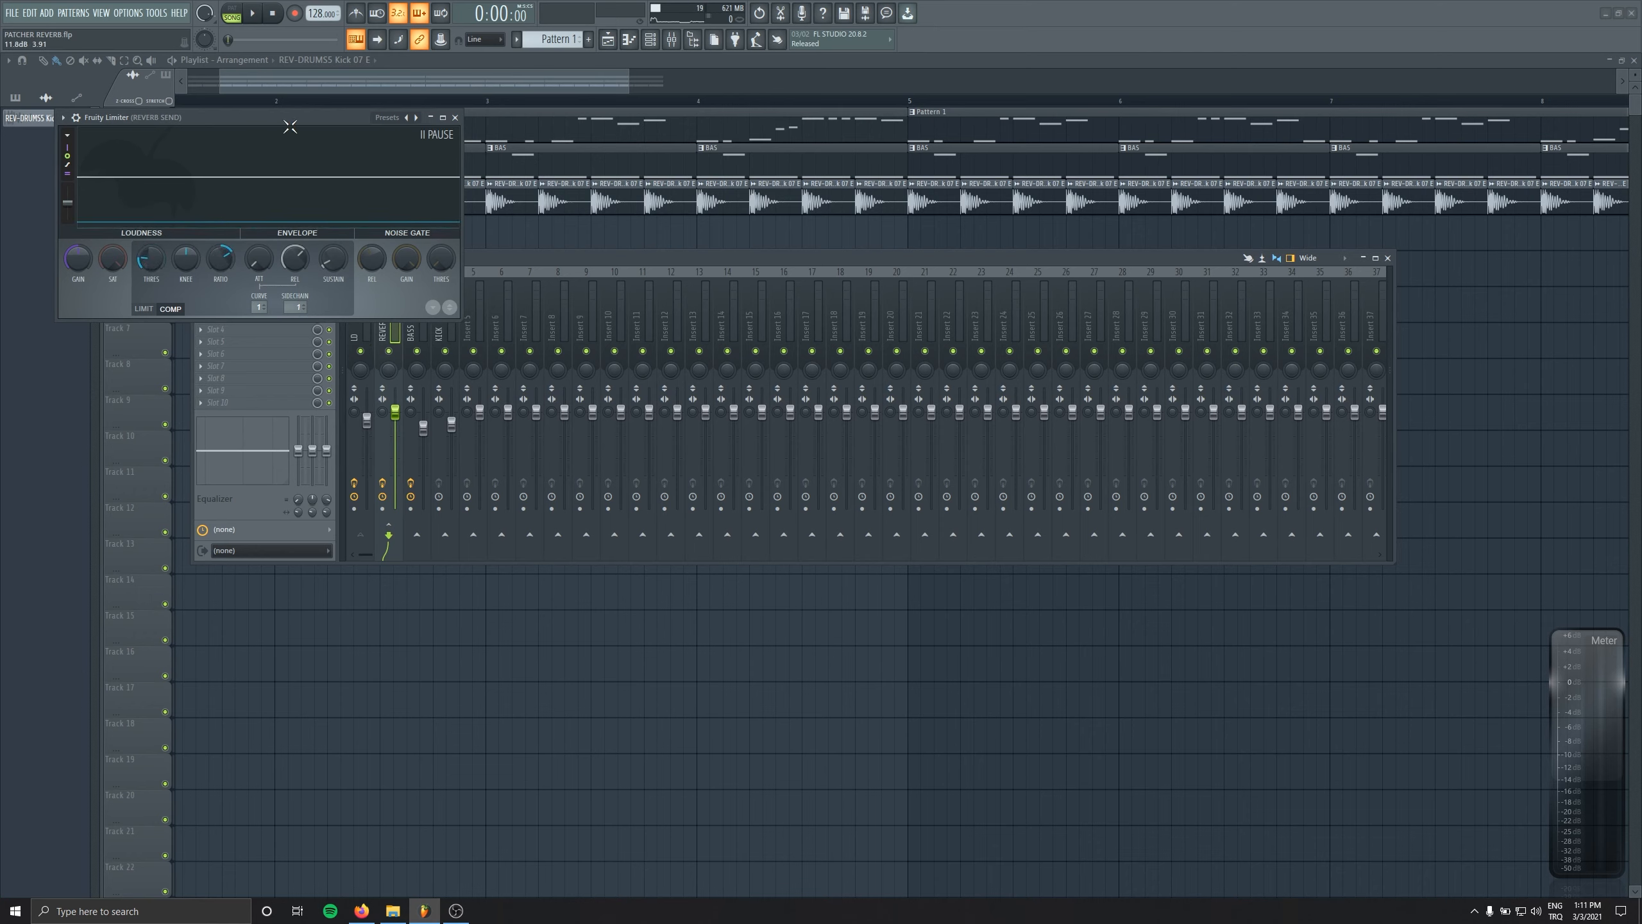
drag(285, 118, 327, 154)
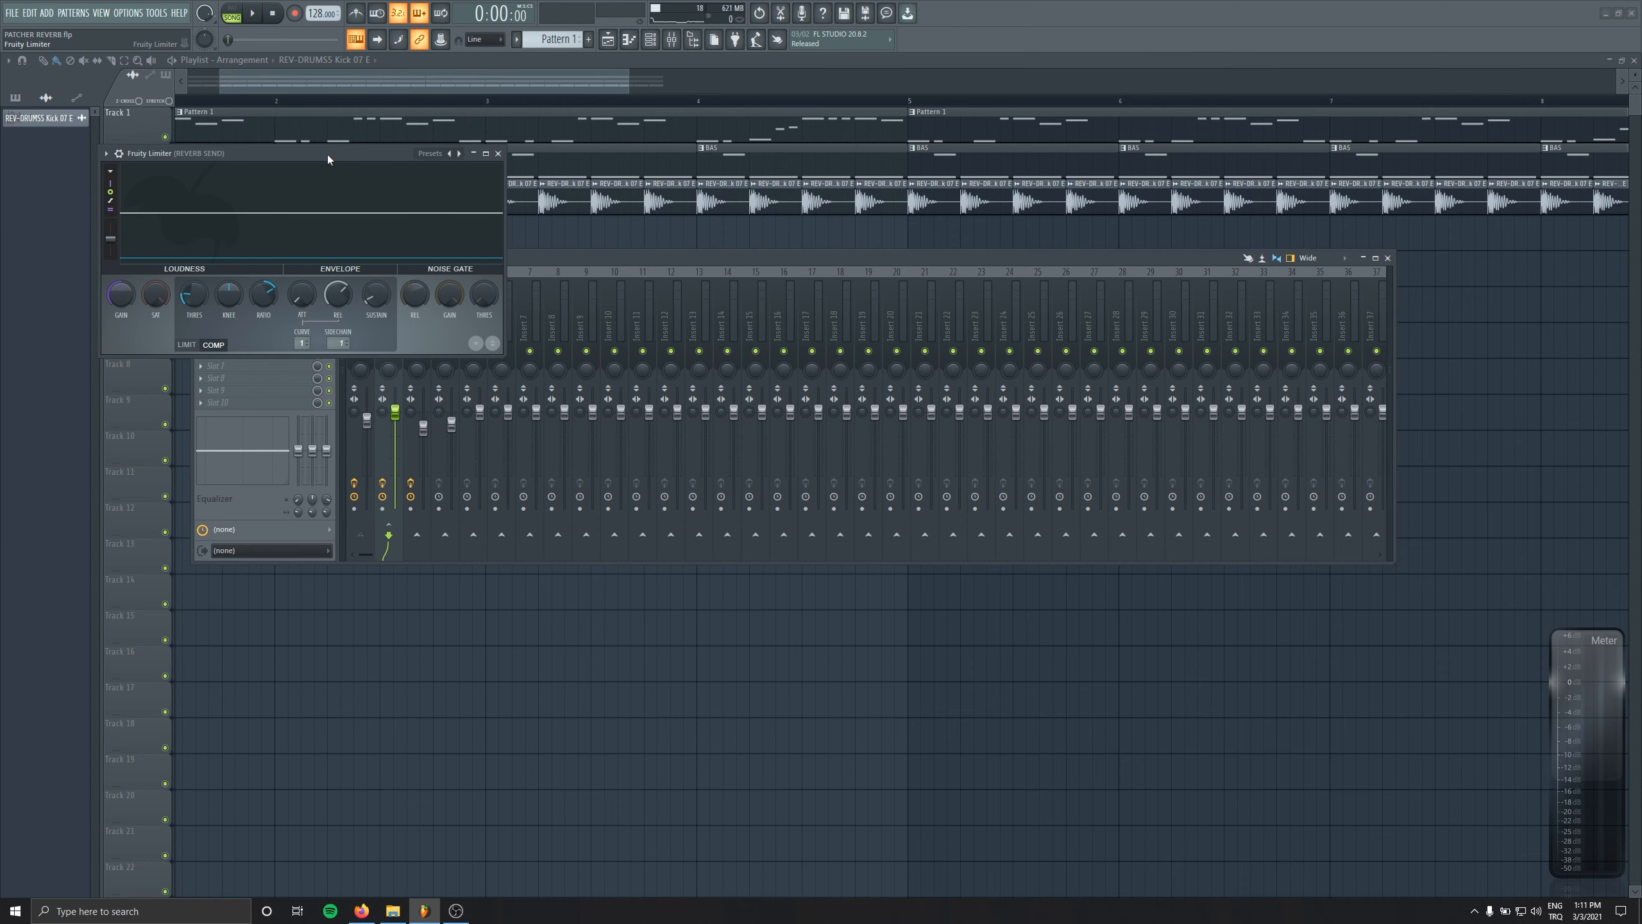
drag(327, 154, 325, 200)
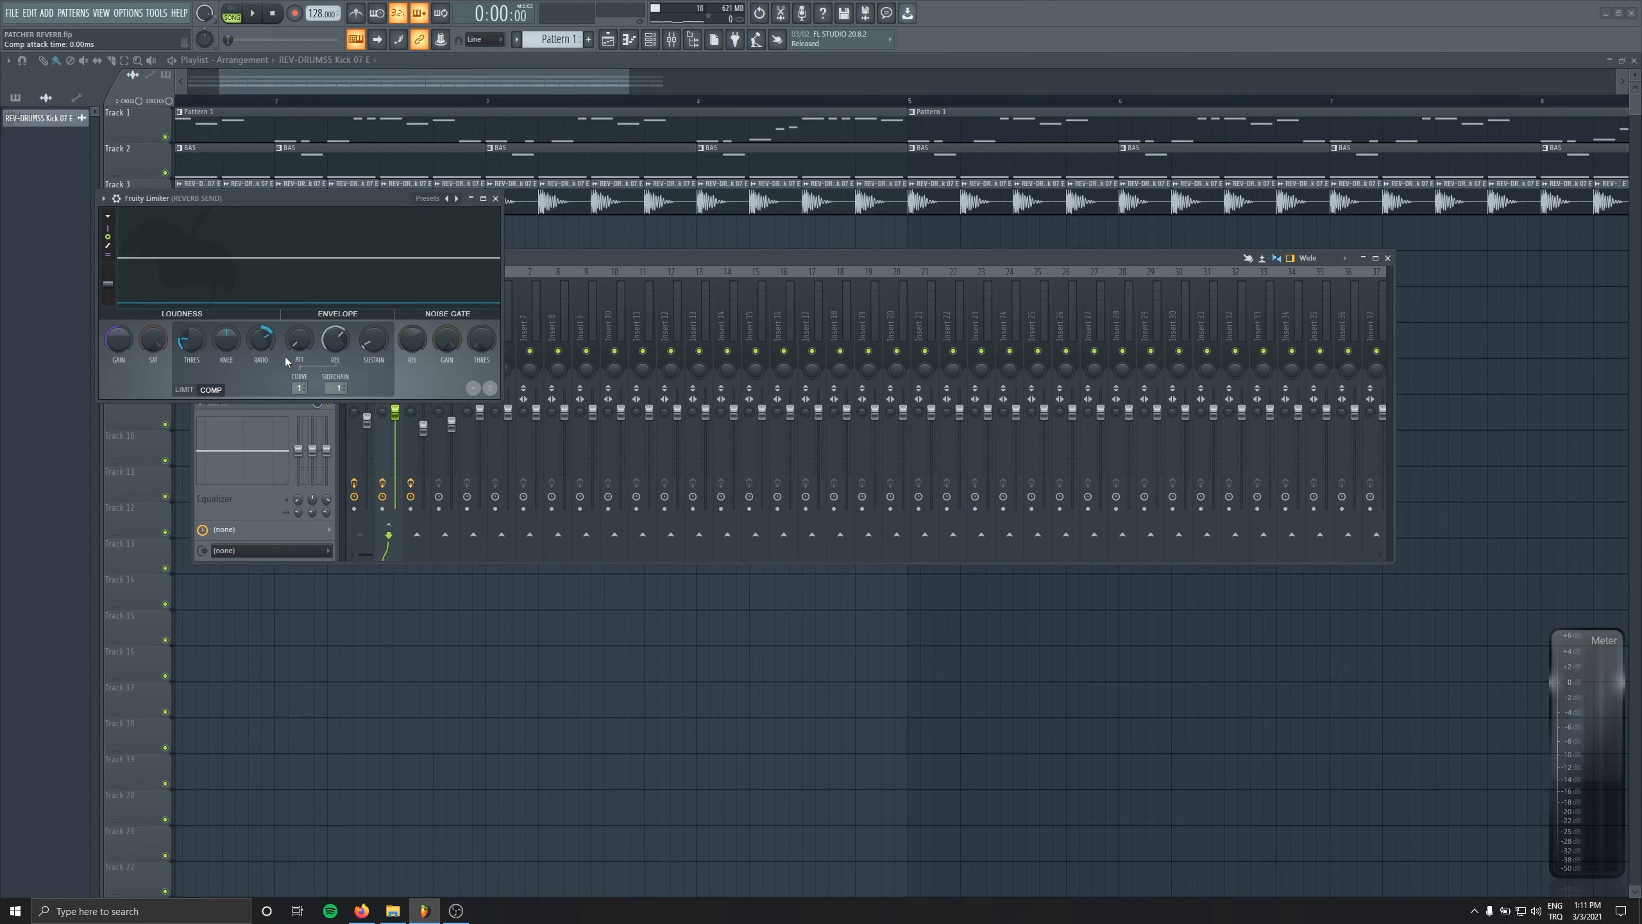
drag(227, 207, 632, 301)
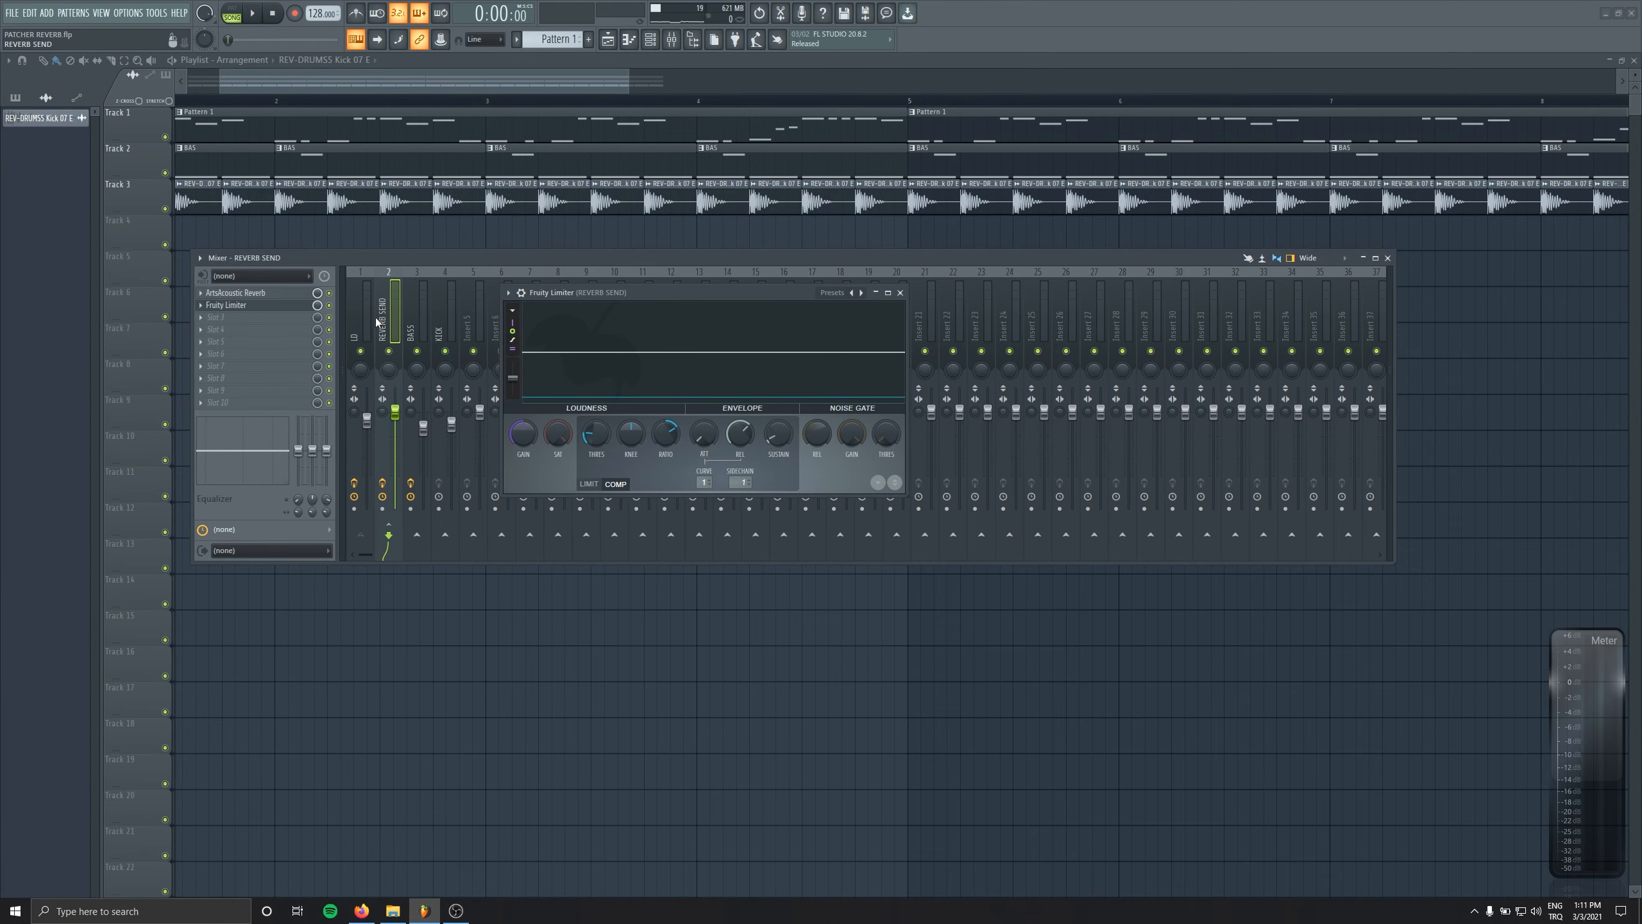
- Load Kickstart in REVERB SEND's sixth effect slot and close its window
click(263, 355)
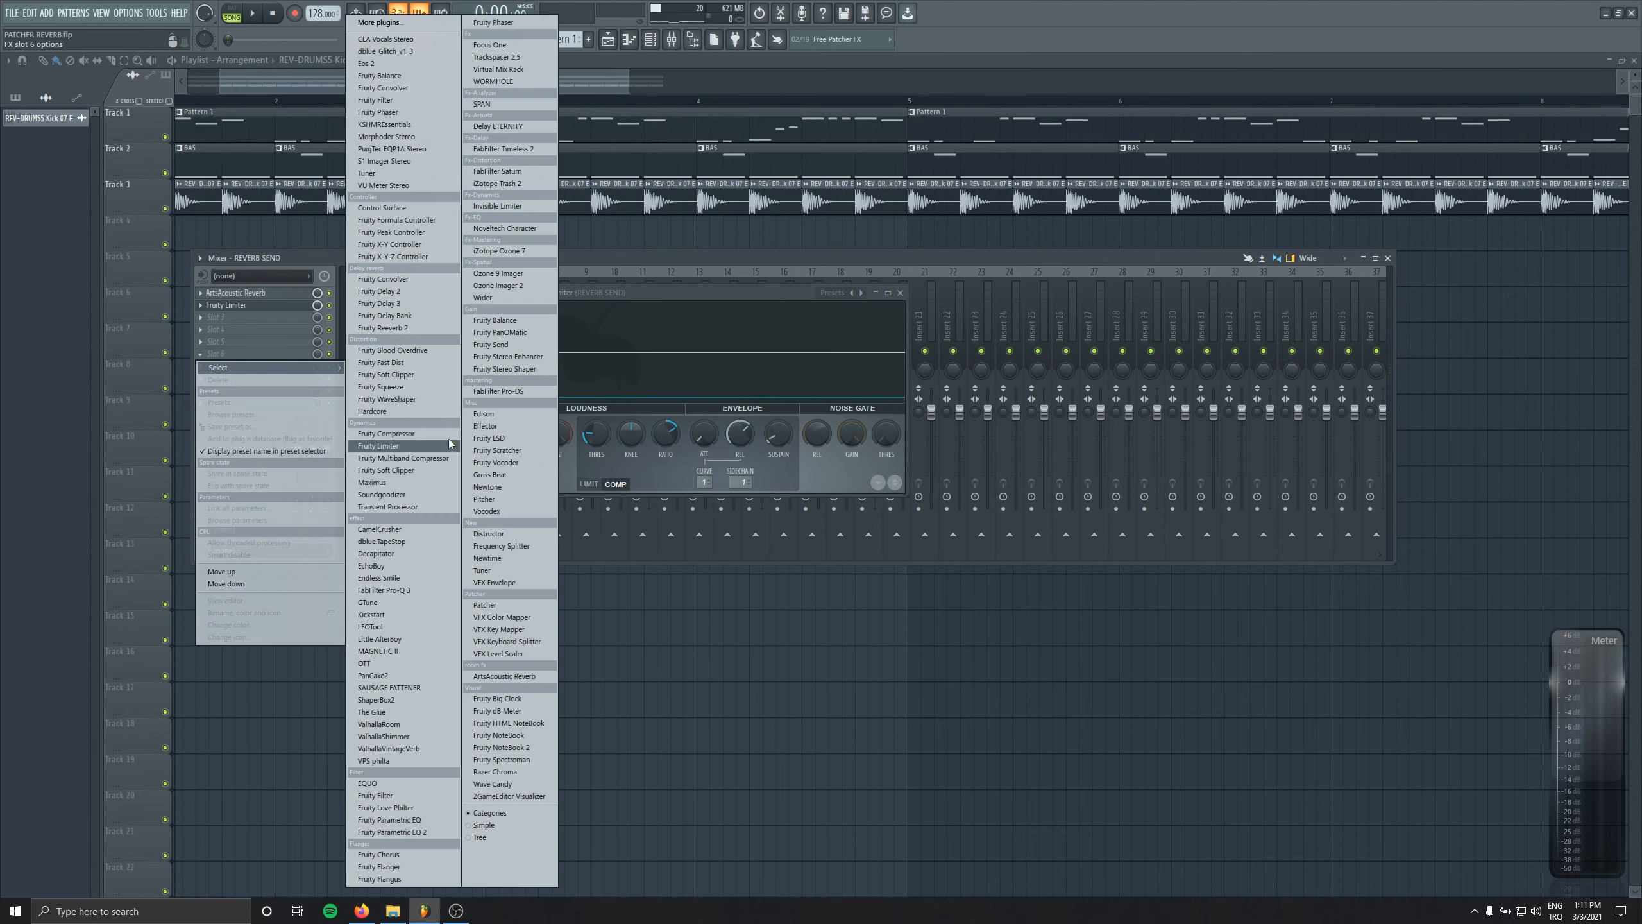
click(381, 614)
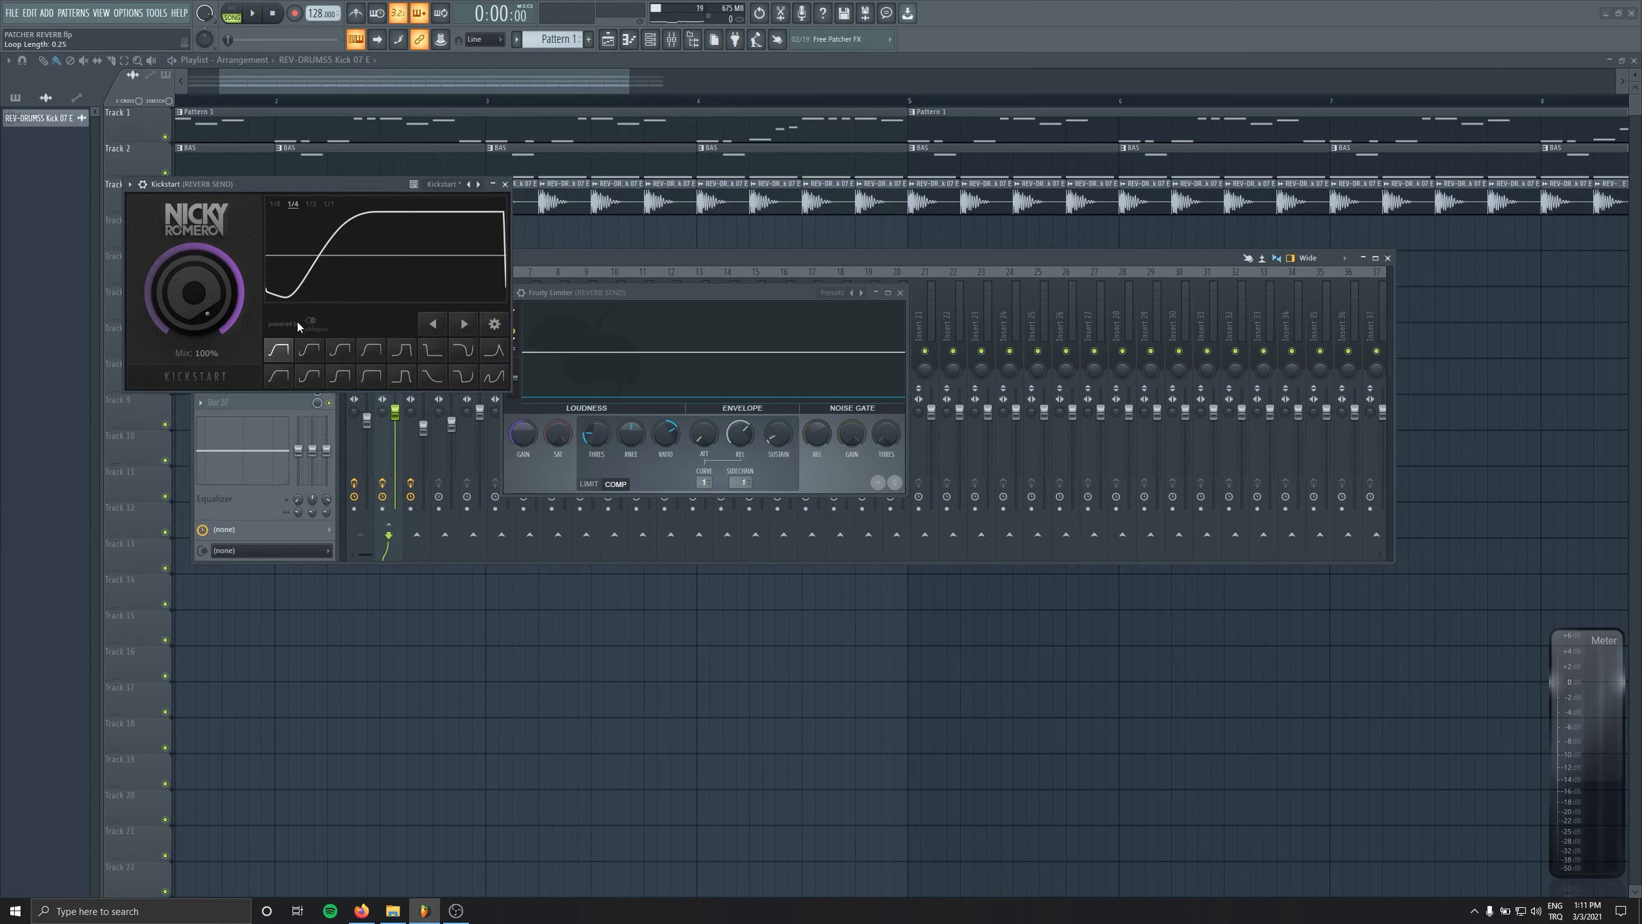
click(505, 184)
- Lower REVERB SEND's volume to about 69% and fine-tune the Fruity Limiter's compressor threshold while the song plays
mouse_move(386, 417)
mouse_down()
mouse_move(395, 484)
mouse_move(396, 425)
mouse_move(398, 443)
mouse_up()
key(space)
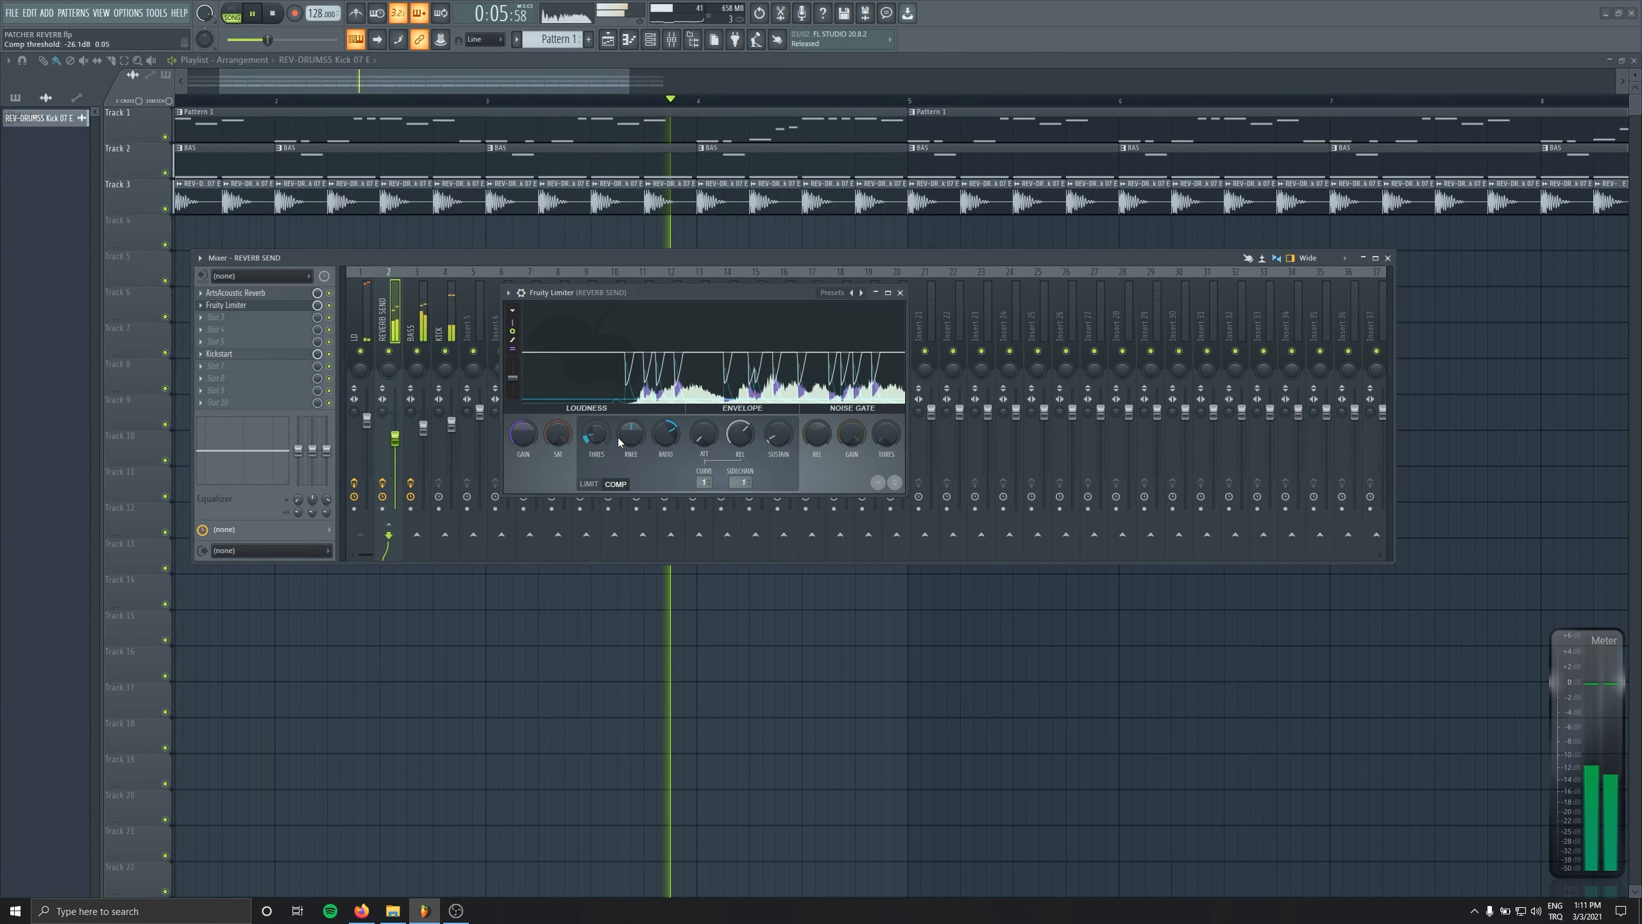
drag(603, 427, 590, 442)
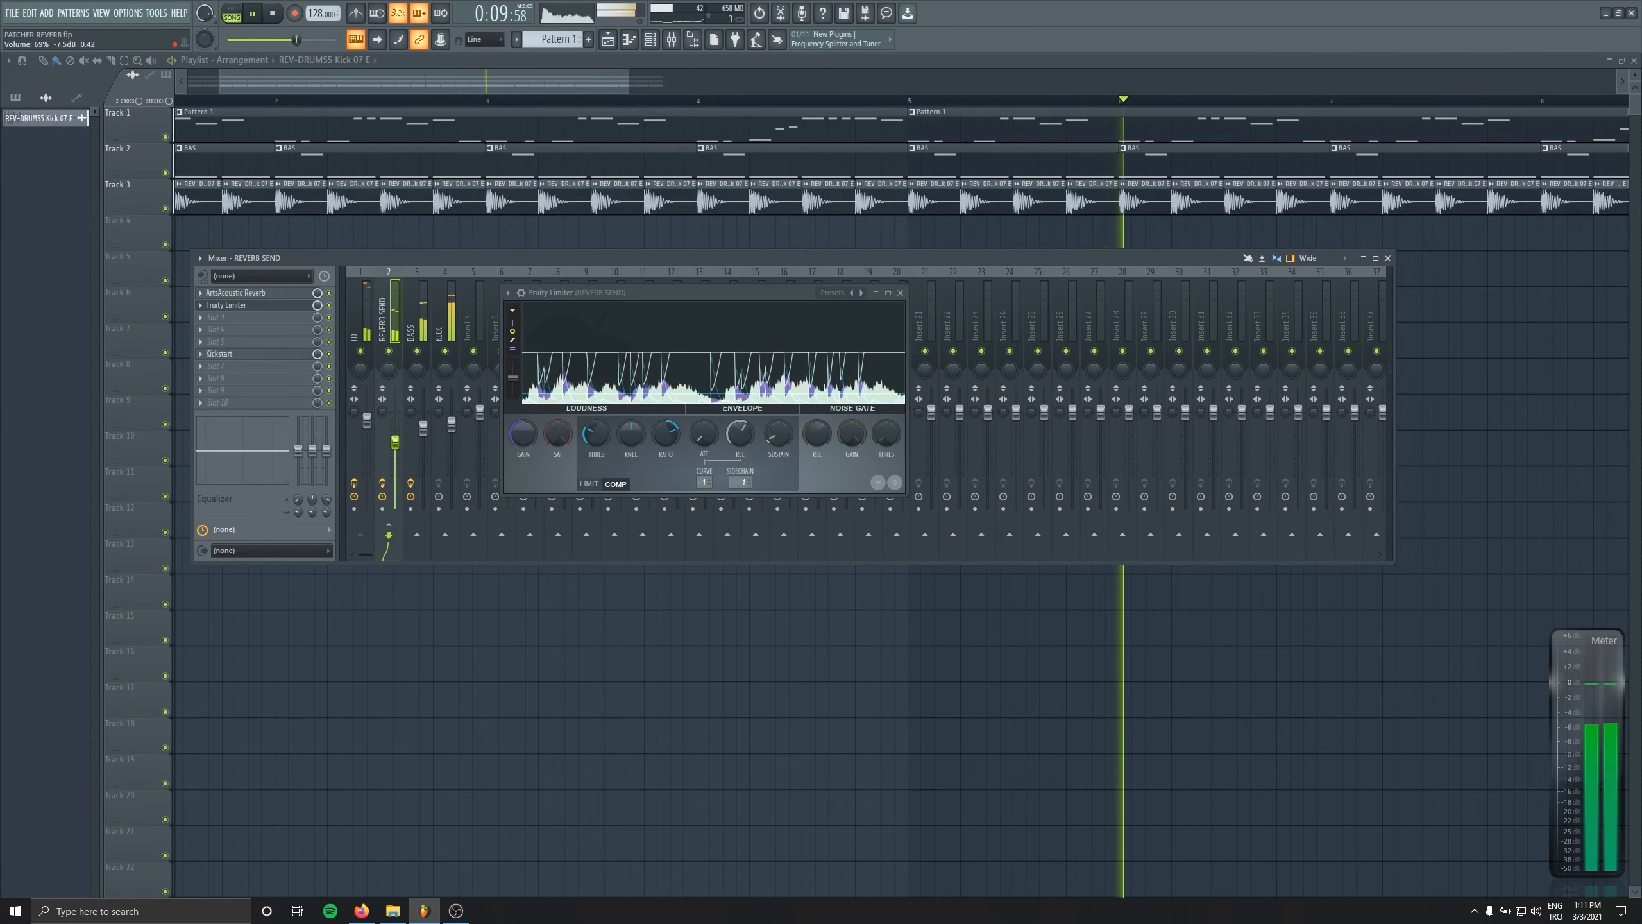
drag(395, 439, 397, 448)
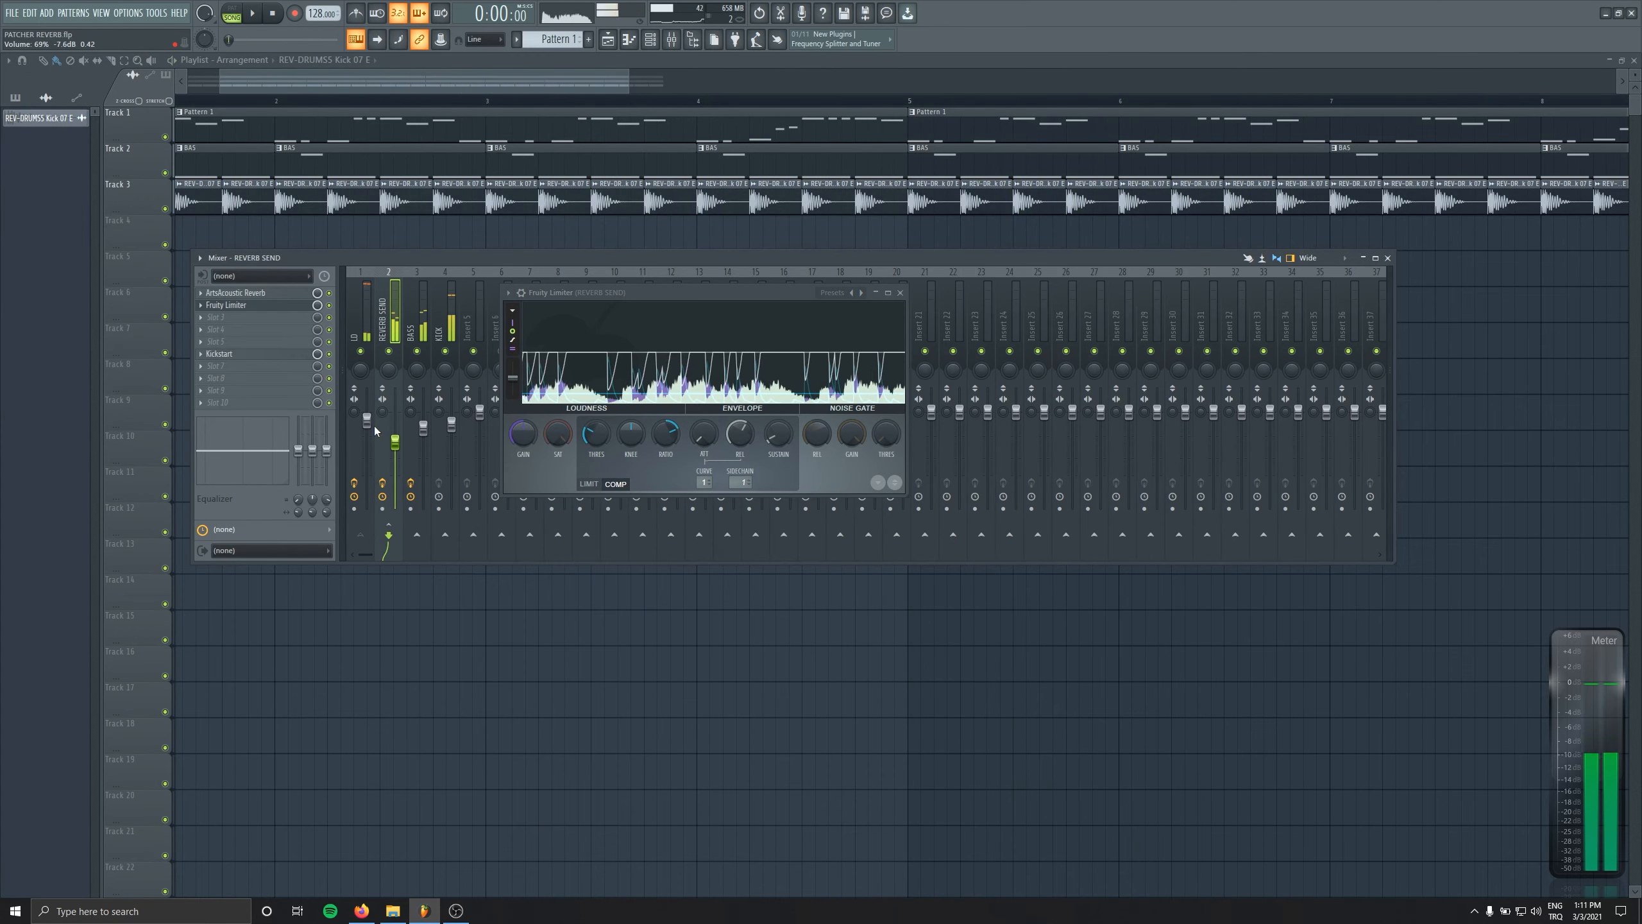
key(space)
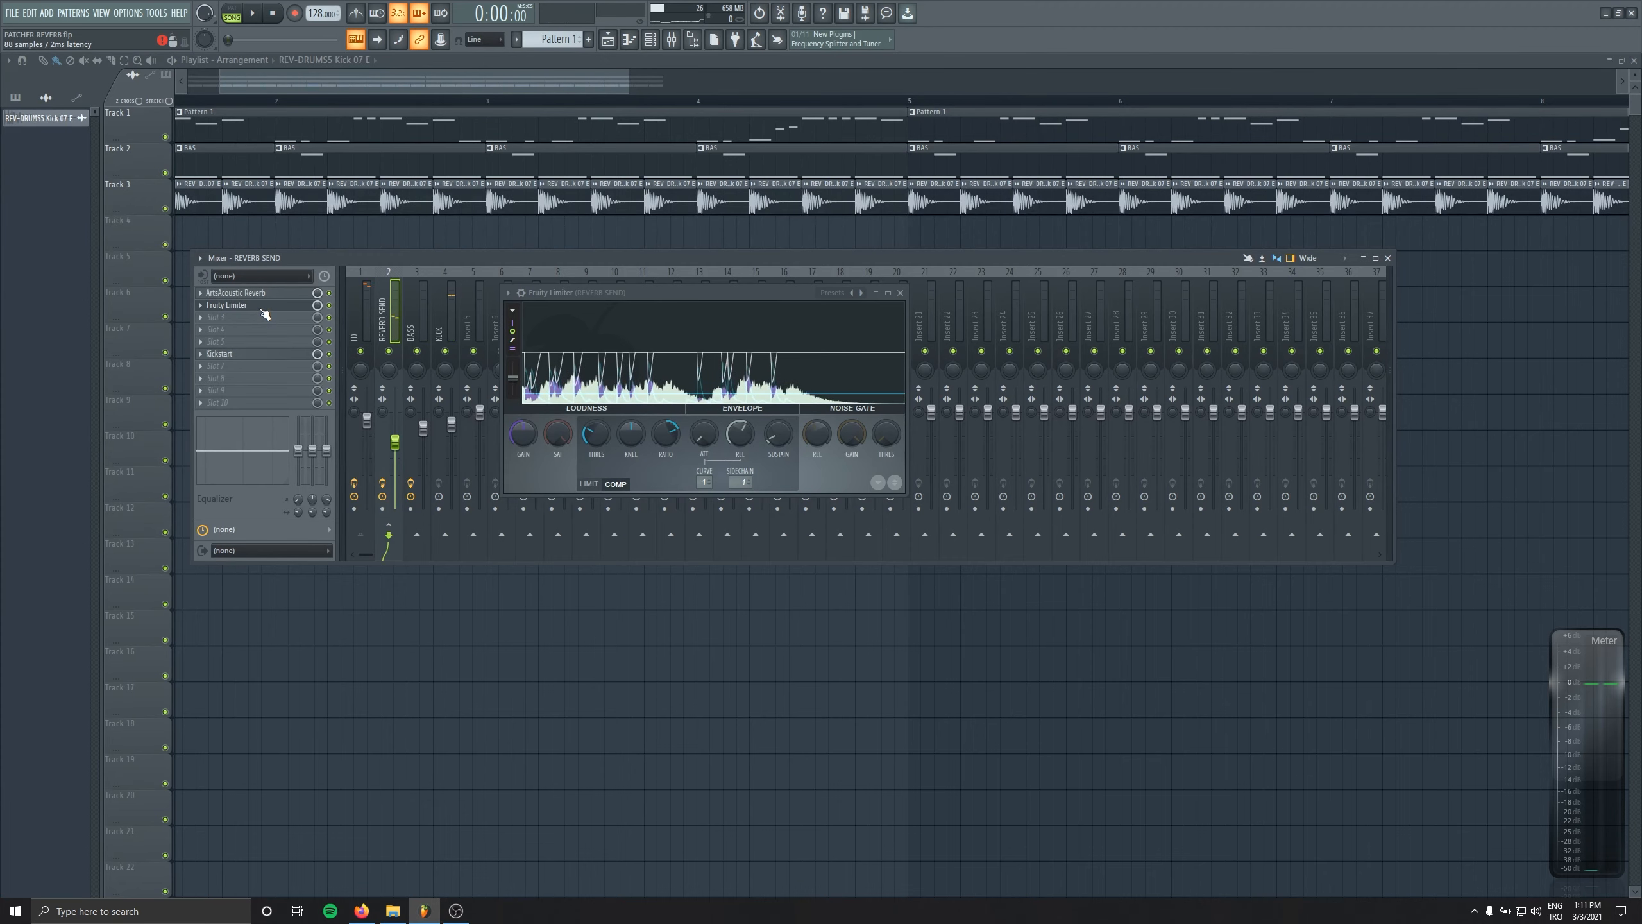
- Insert Fruity Parametric EQ 2 between ArtsAcoustic Reverb and Fruity Limiter on REVERB SEND
drag(265, 317, 266, 302)
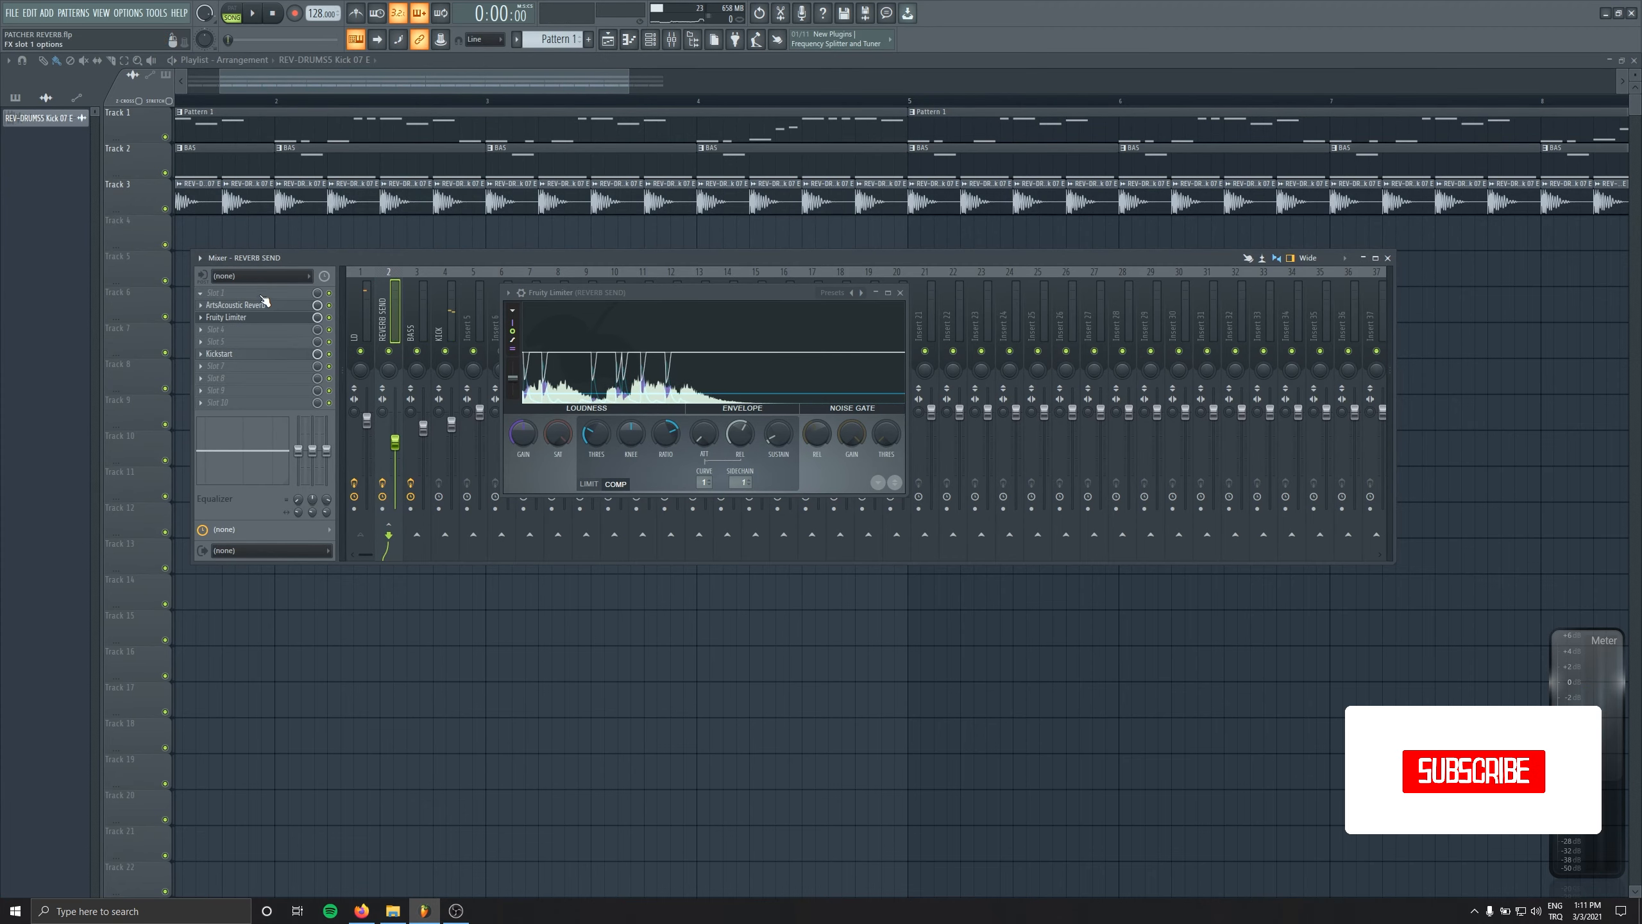
click(270, 309)
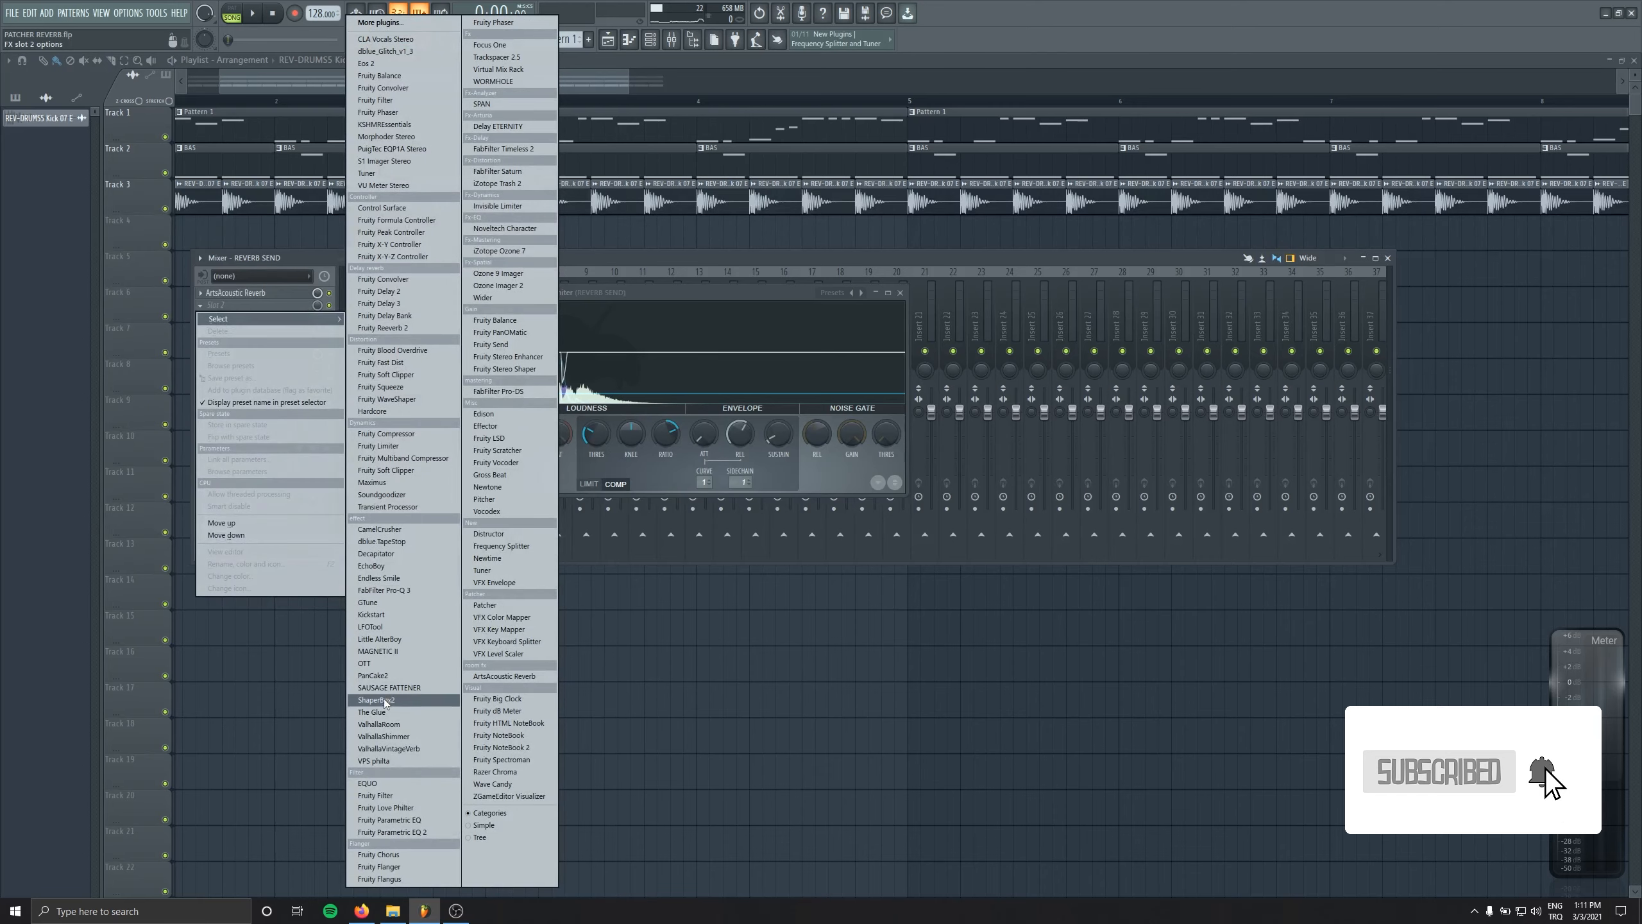
click(426, 832)
- Shape the send's EQ with a steep low cut, a shallow mid dip and raised highs, and close both effect windows
drag(84, 243, 154, 242)
scroll(154, 242, up, 3)
drag(346, 242, 295, 259)
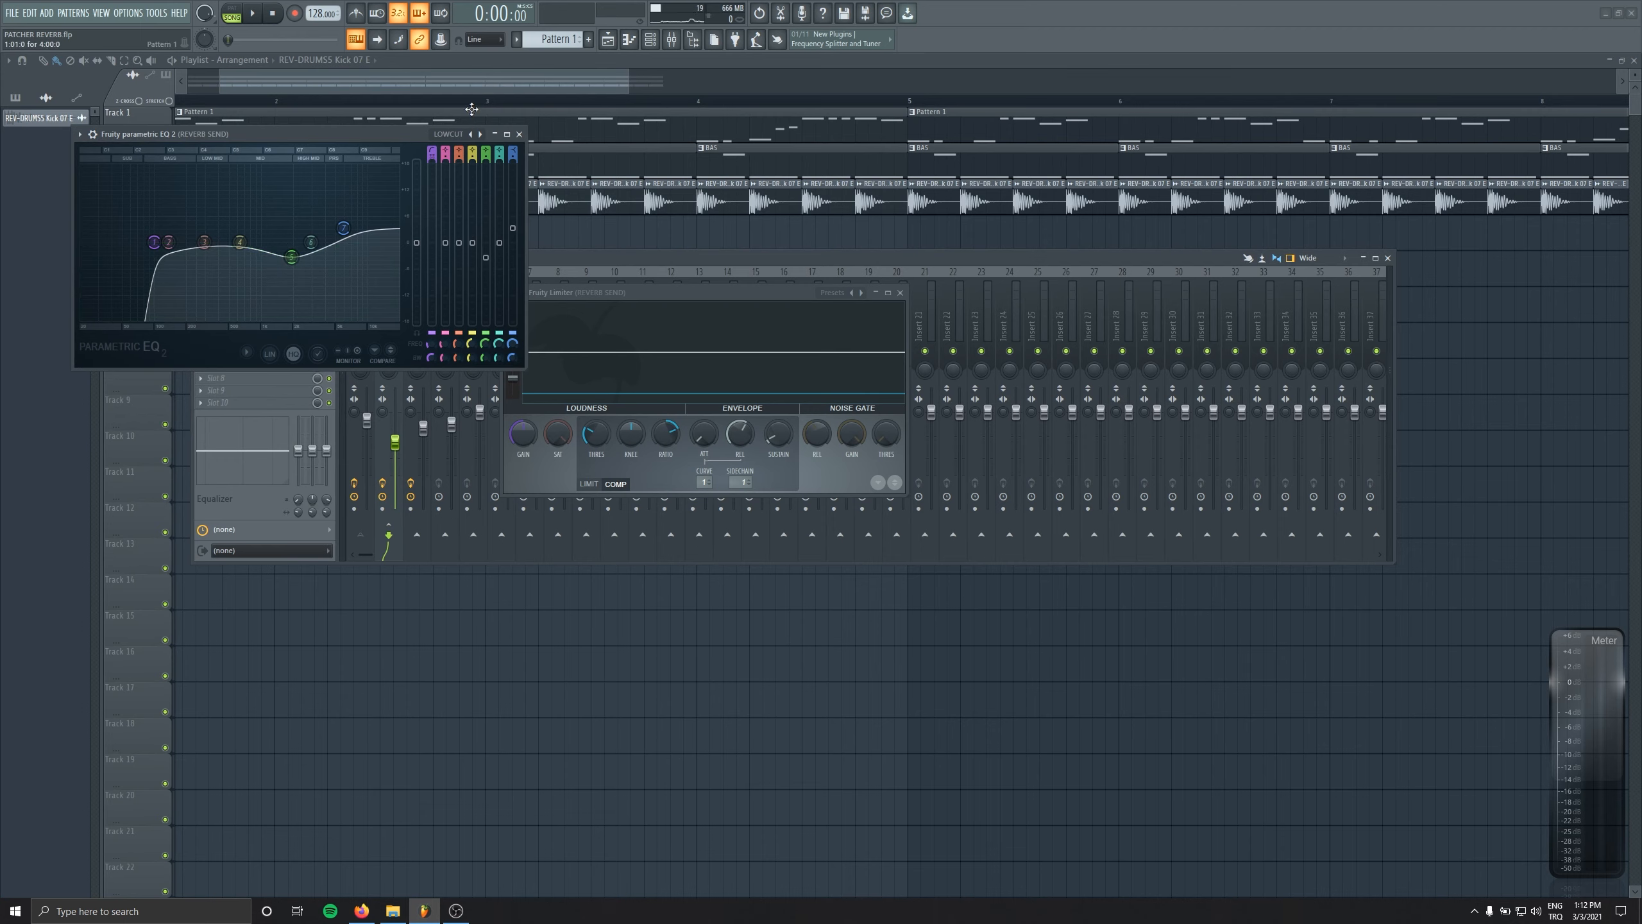
click(519, 134)
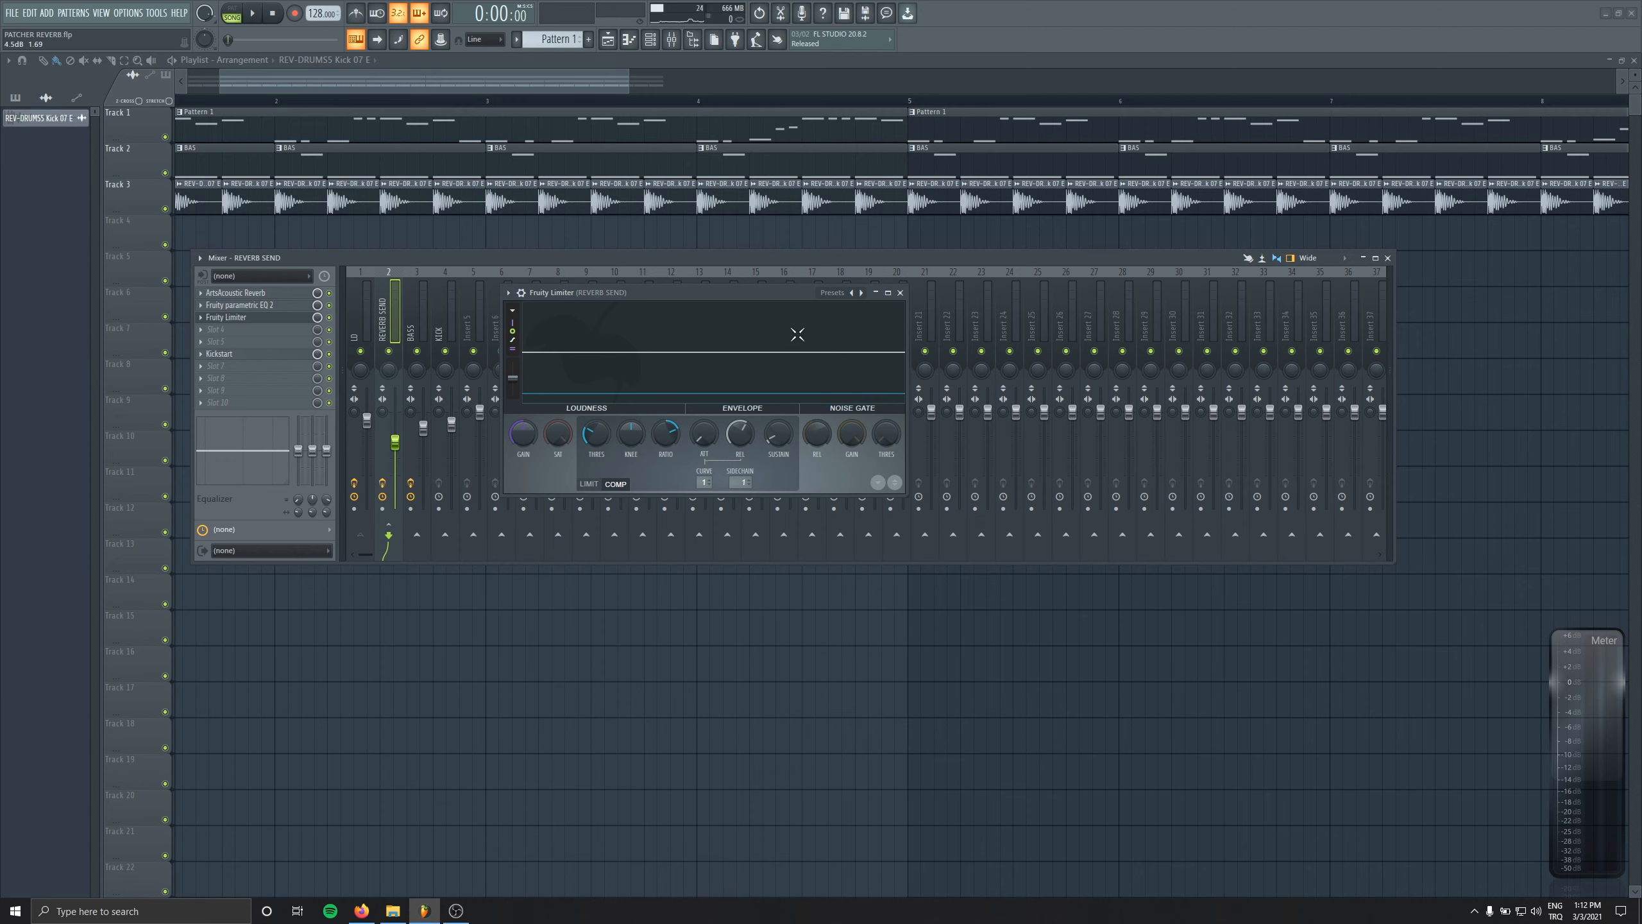
click(901, 293)
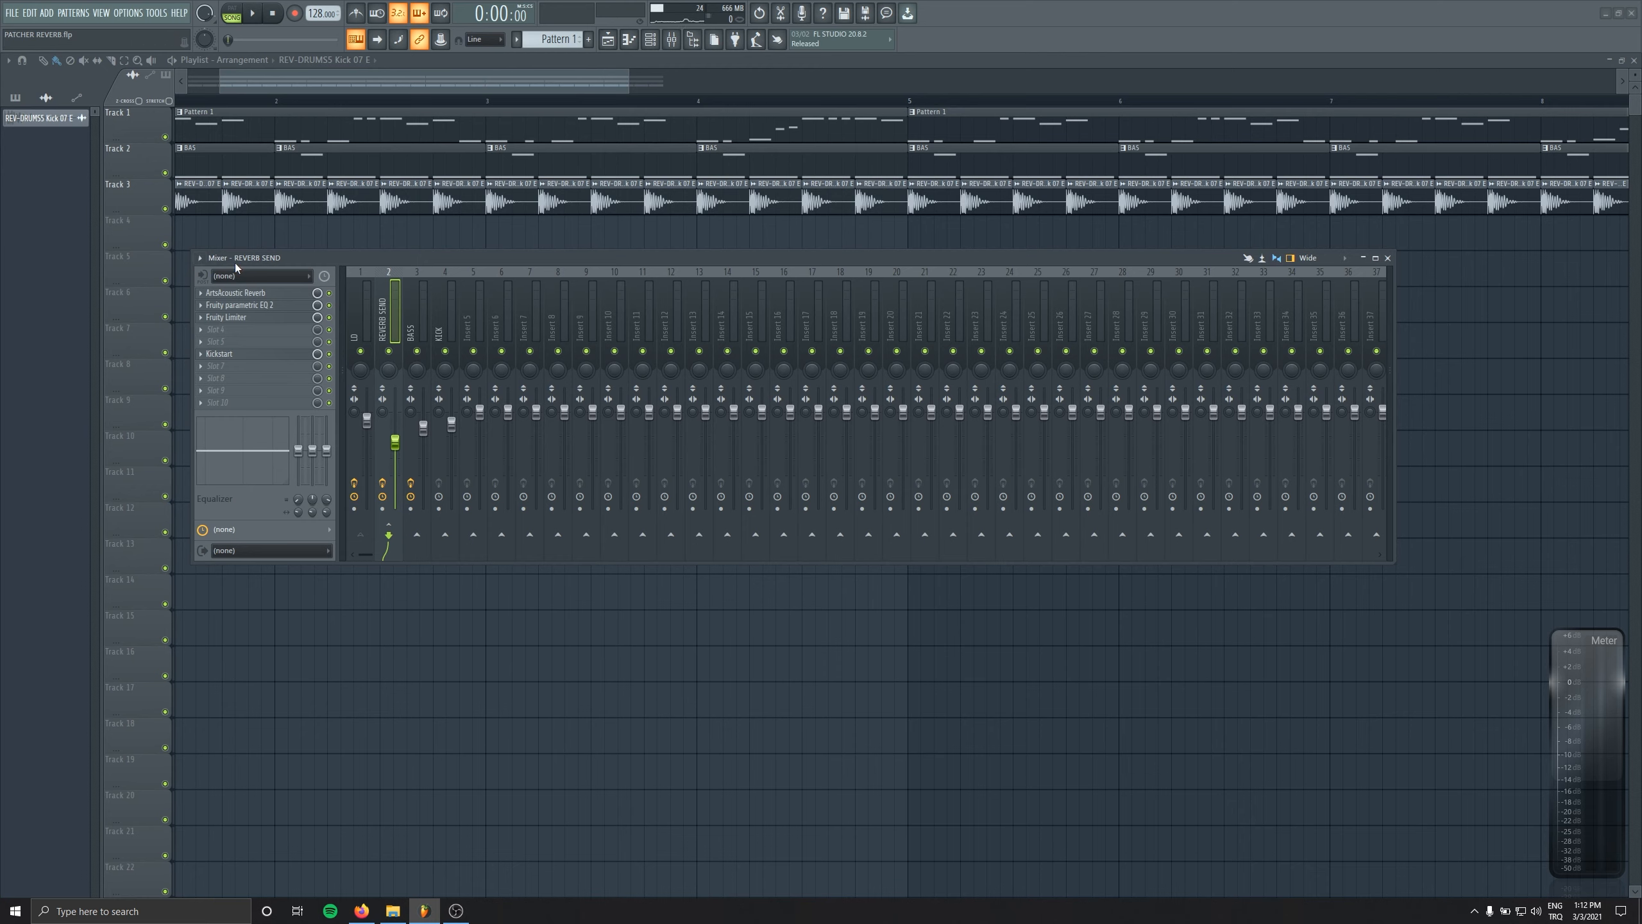
- Pull REVERB SEND's volume down to 0% and load Patcher in the LD track's fifth effect slot
drag(395, 442, 396, 512)
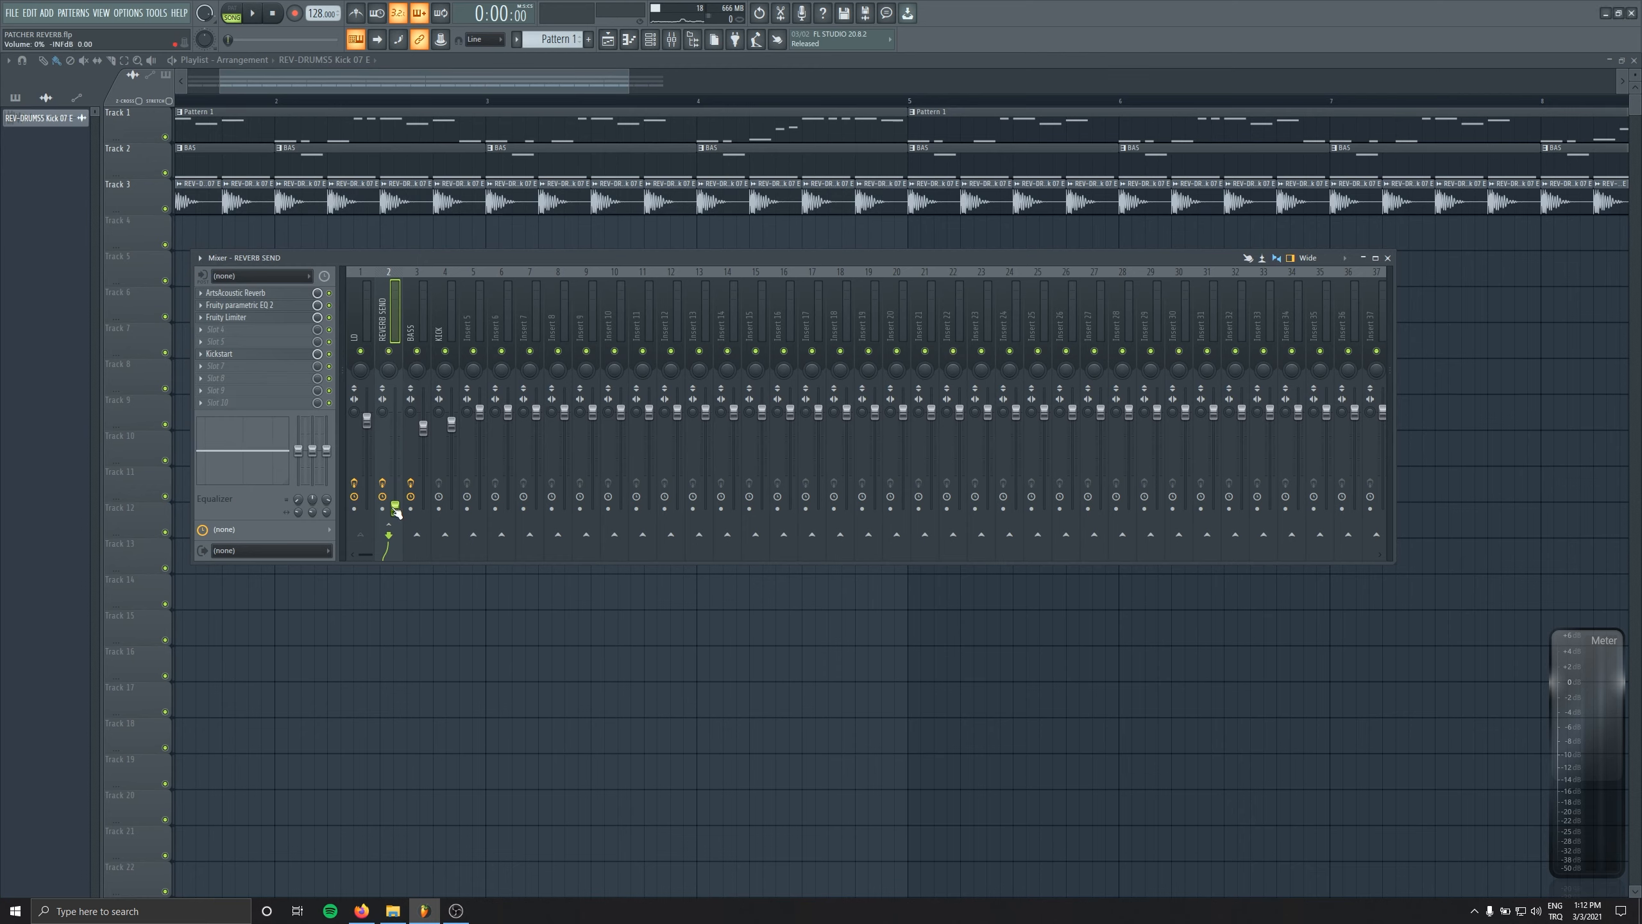
click(361, 277)
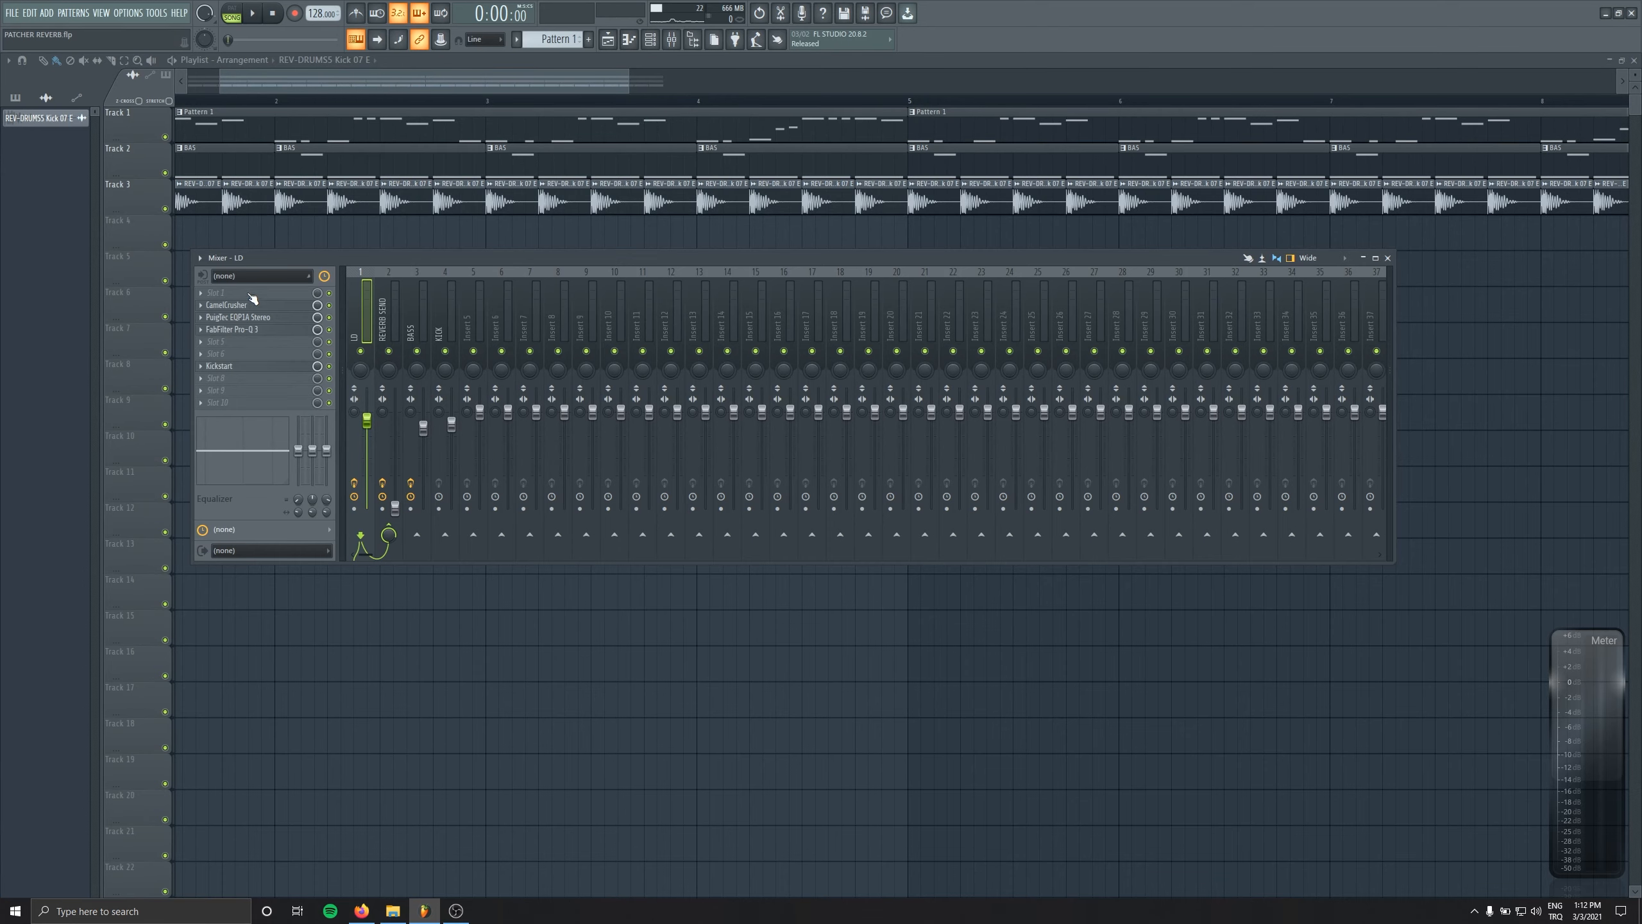
click(266, 344)
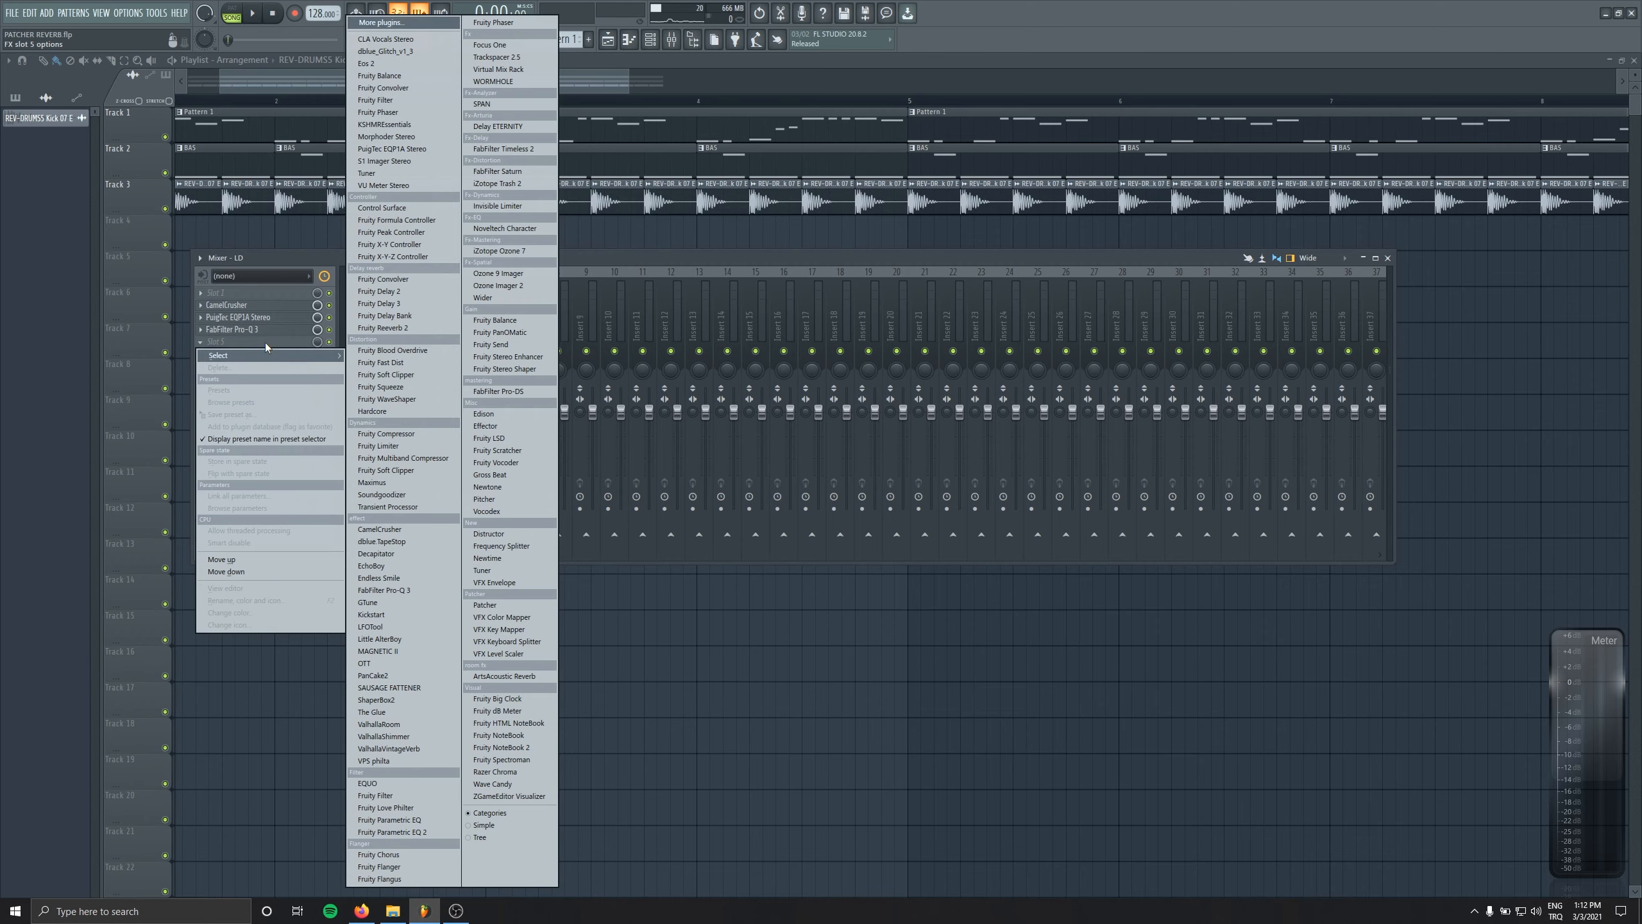
click(525, 606)
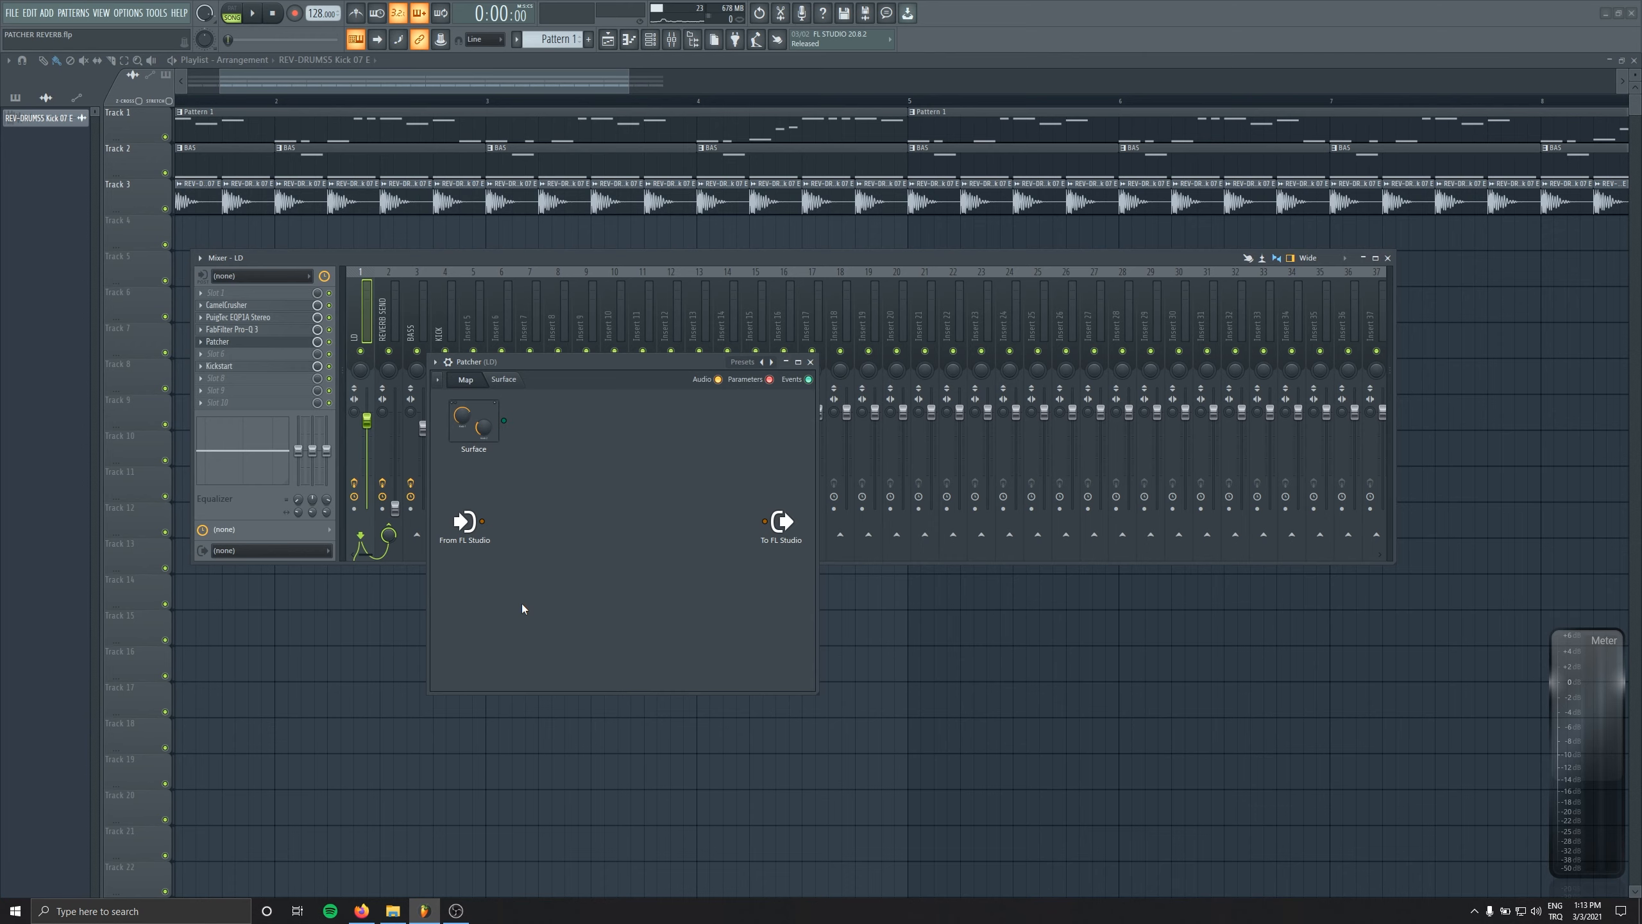
drag(576, 363, 519, 267)
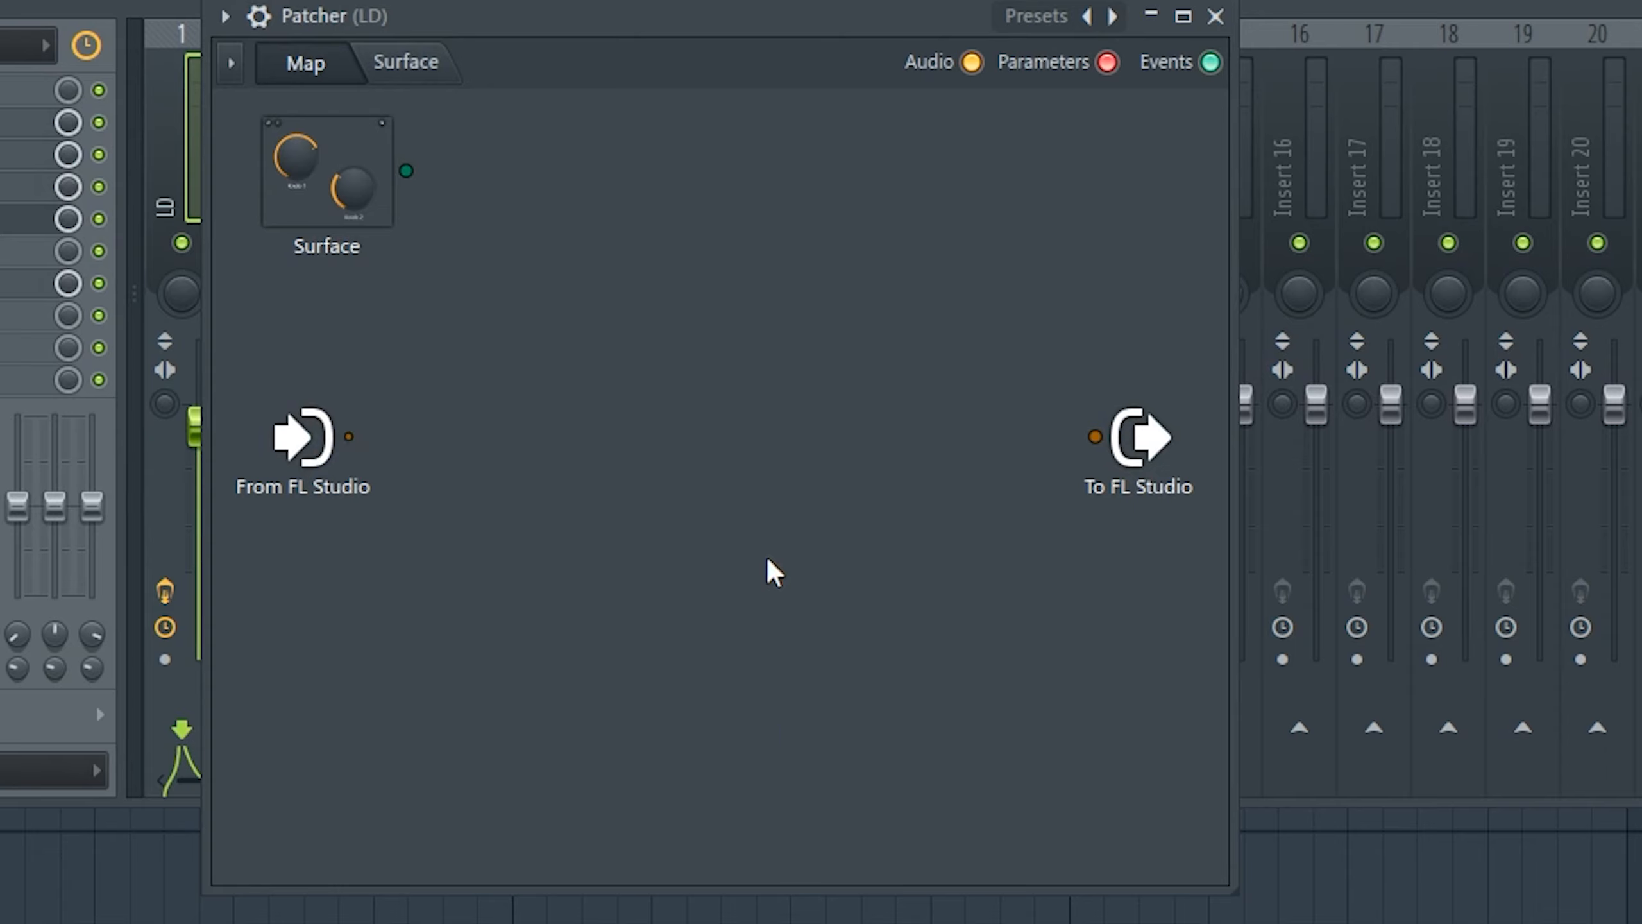
- Add Fruity Reeverb 2 to the Patcher map and place it slightly below the line between From and To FL Studio
right_click(553, 325)
click(493, 264)
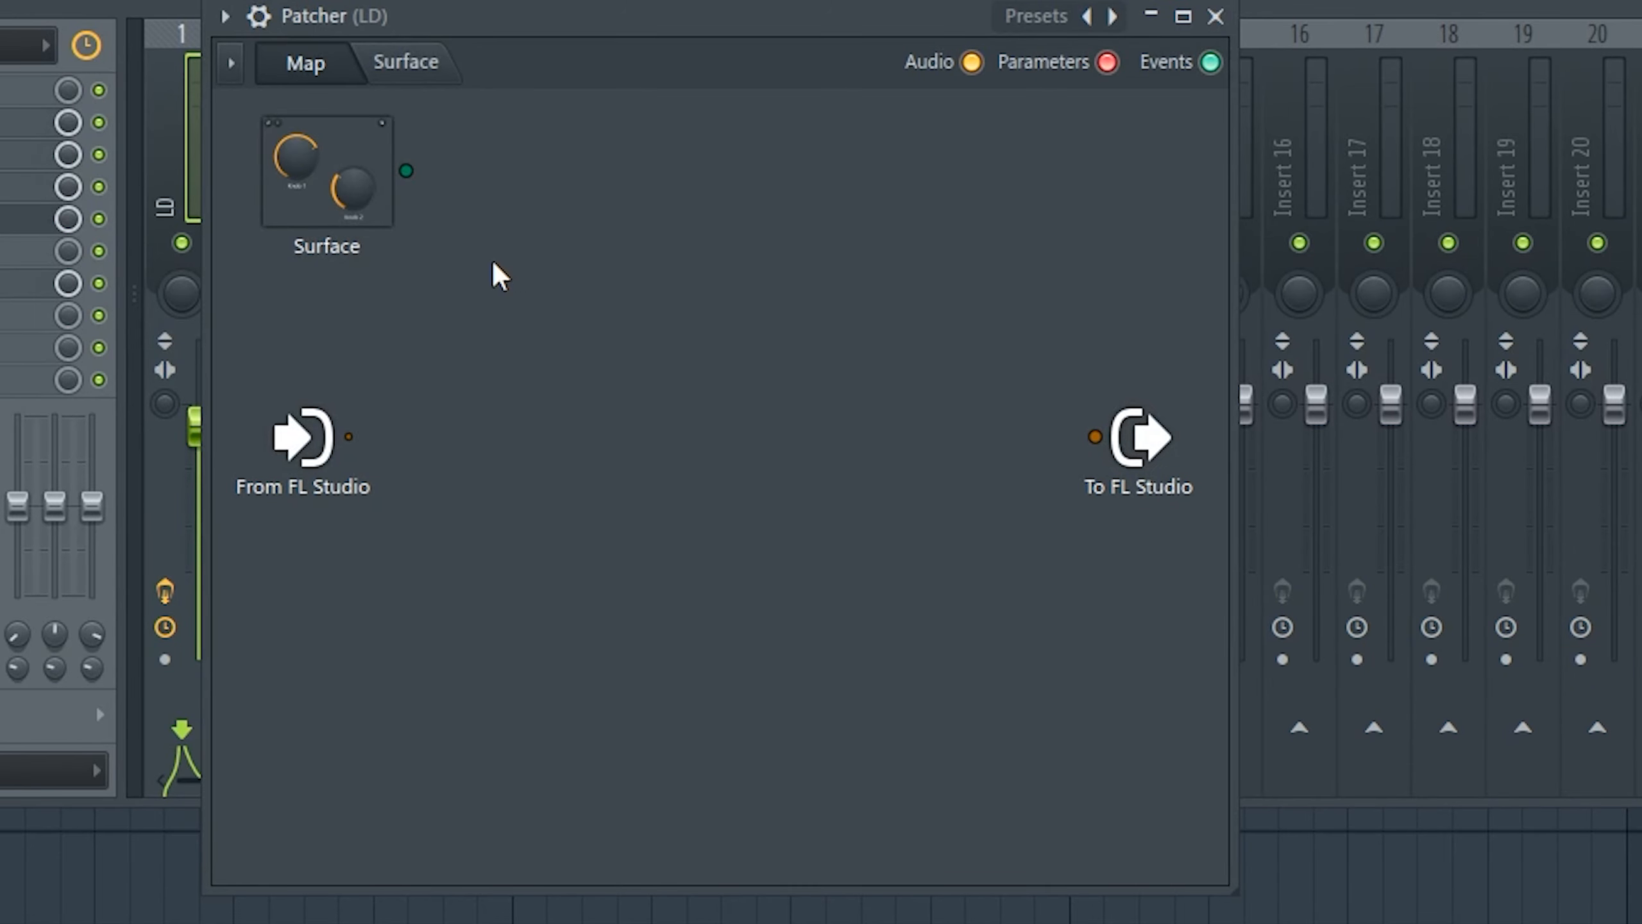
right_click(539, 411)
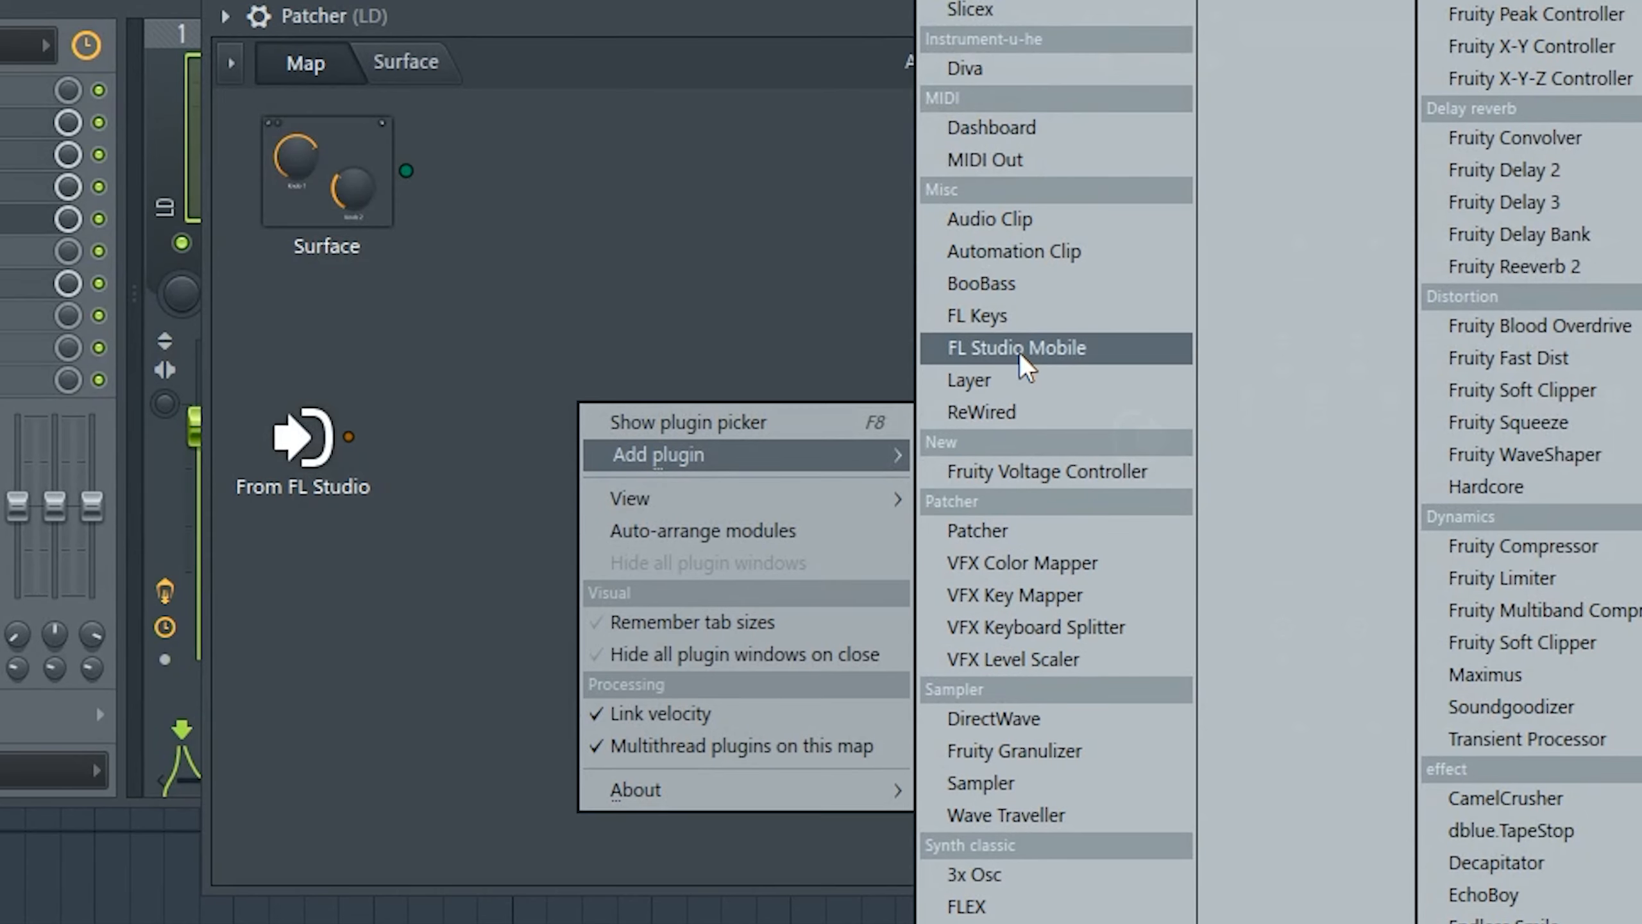
click(1540, 267)
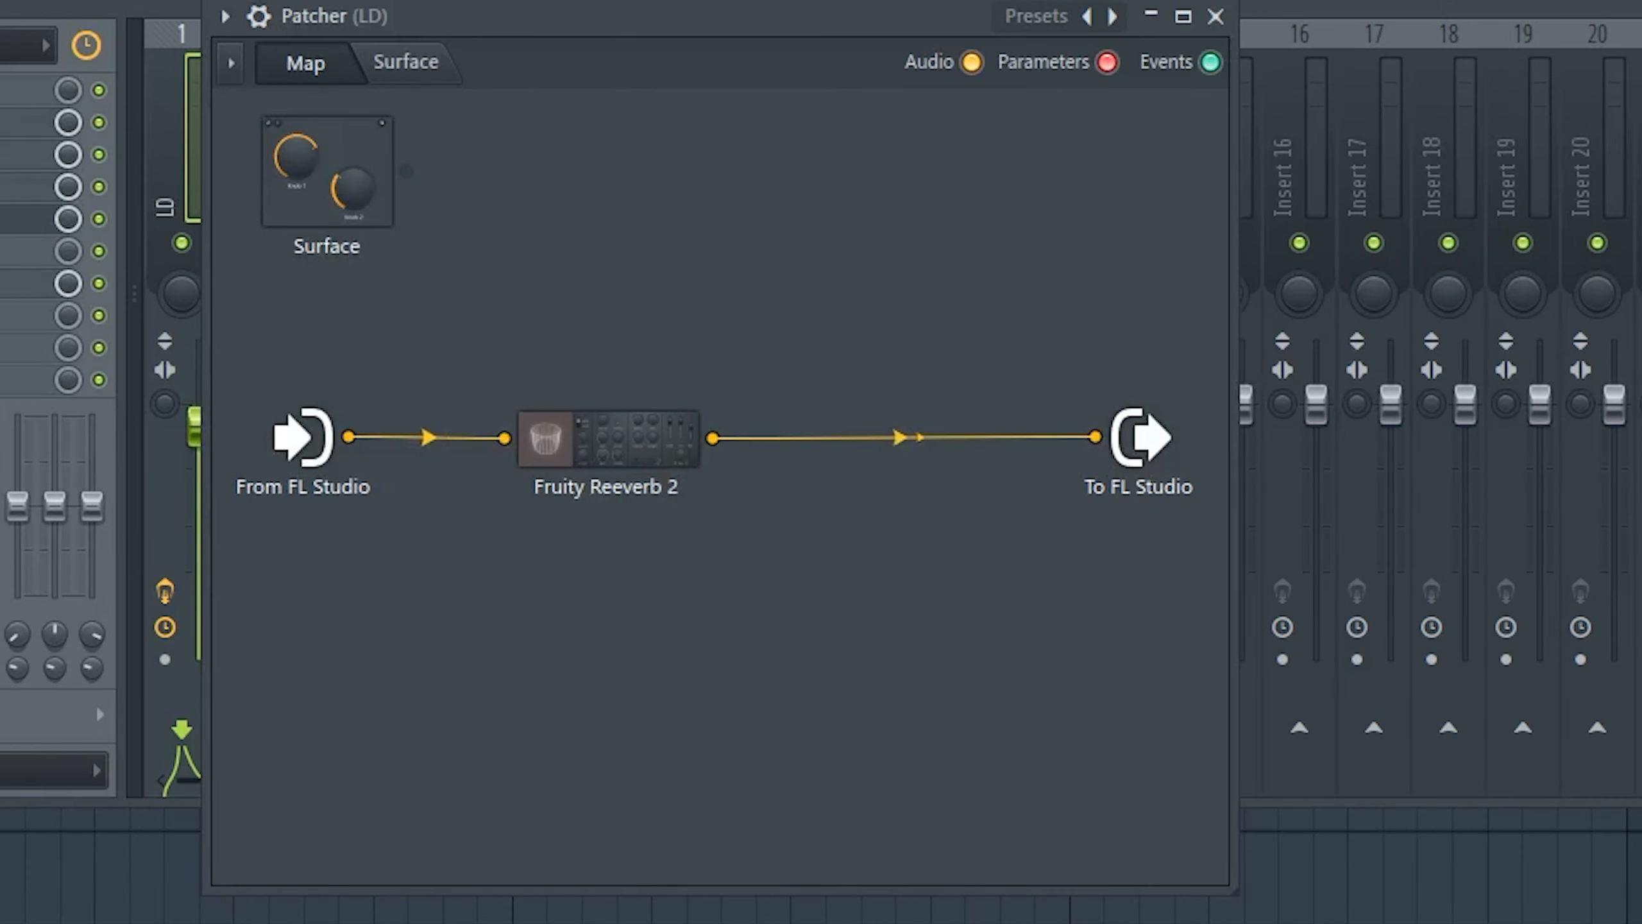
drag(521, 438, 491, 545)
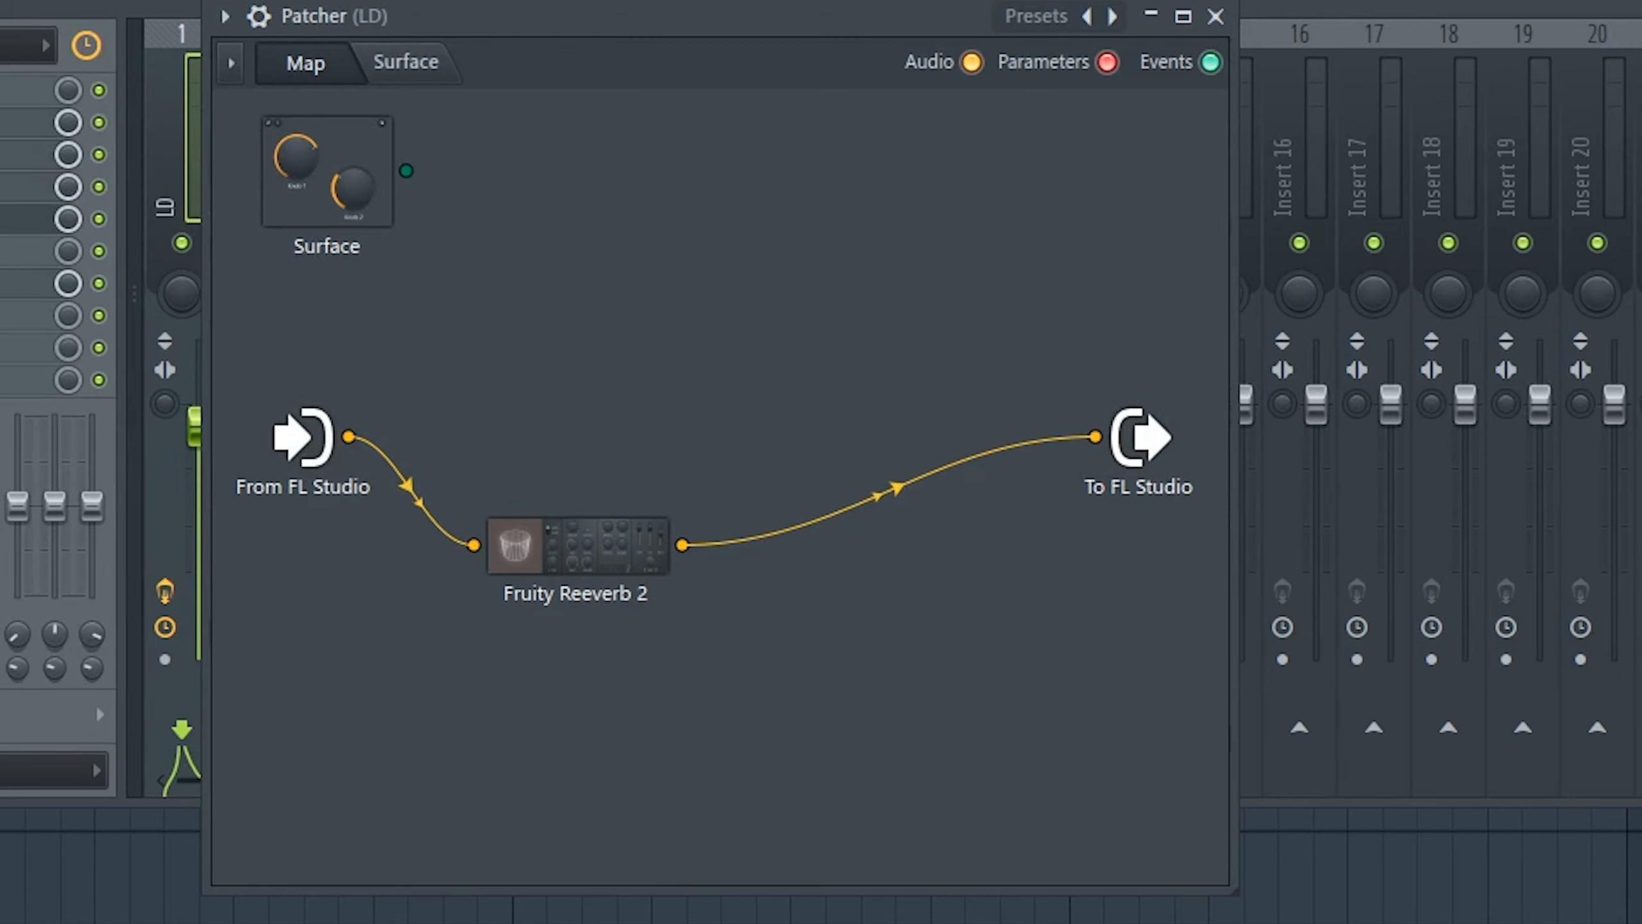
- Load the Big Room LEAD preset in Fruity Reeverb 2, take the dry level to minimum and raise the wet level
click(573, 550)
drag(1157, 407, 800, 319)
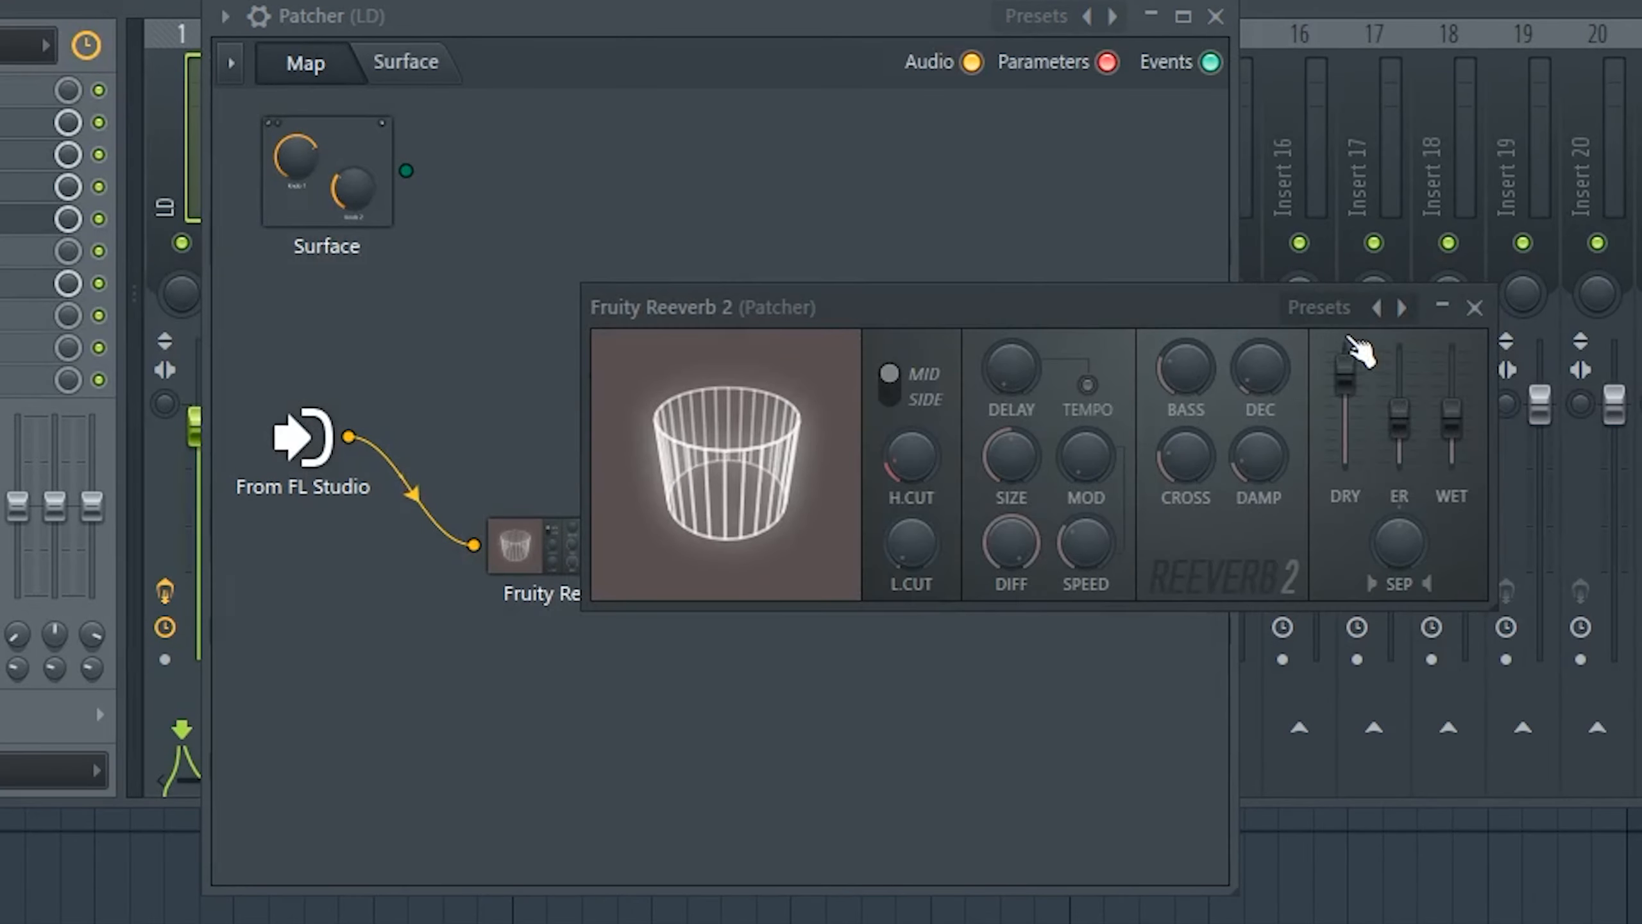
click(1397, 307)
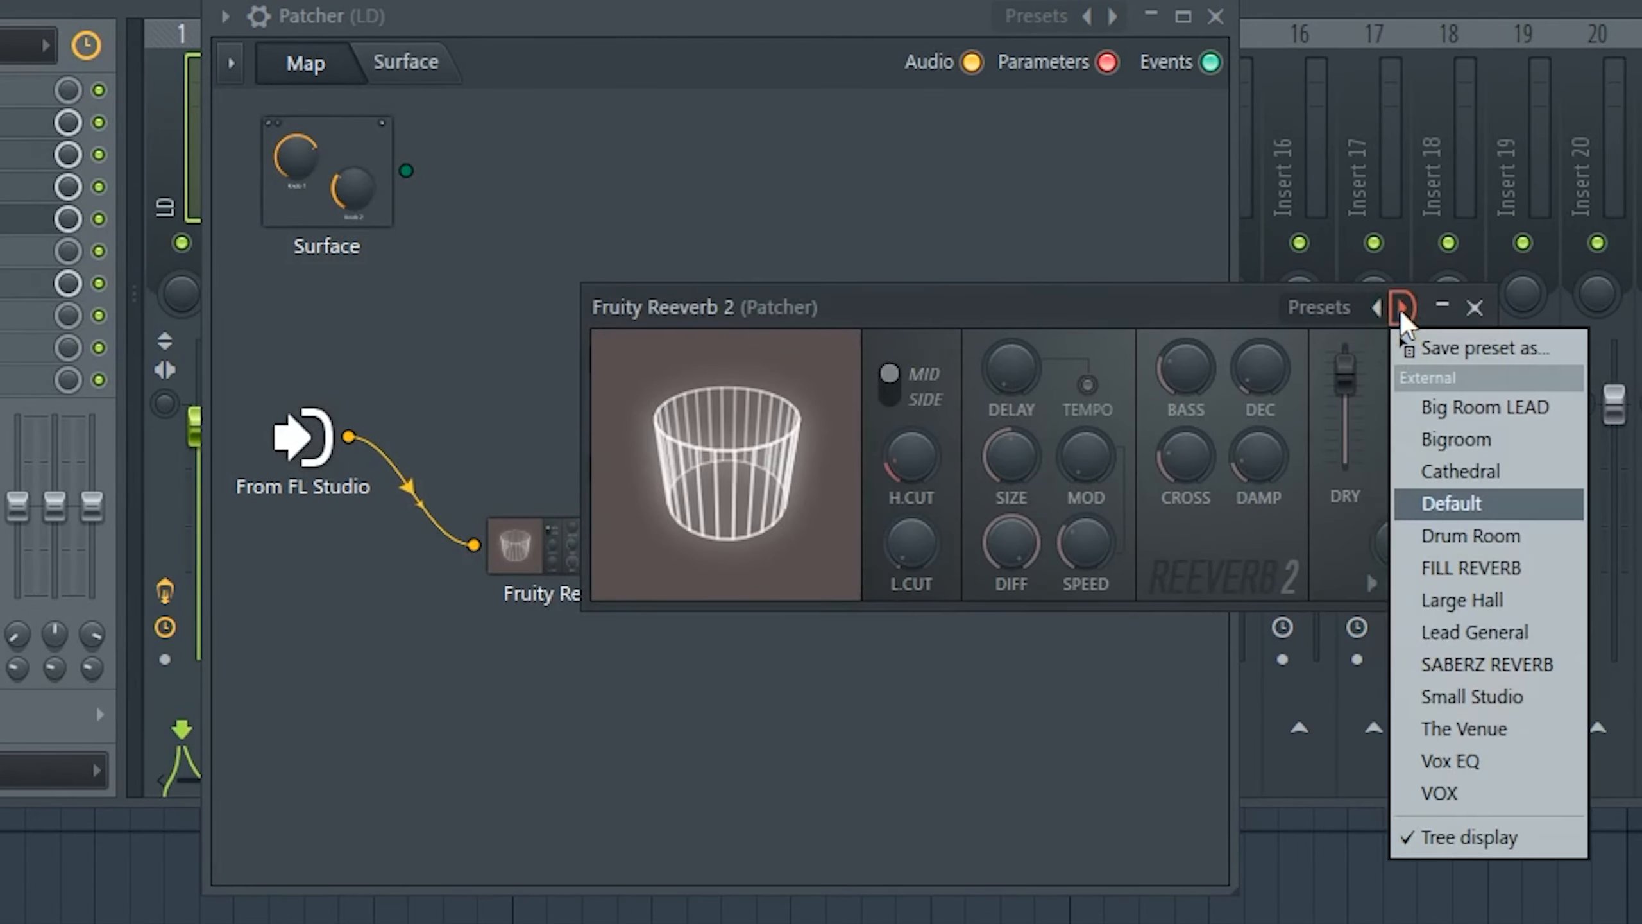
click(1487, 407)
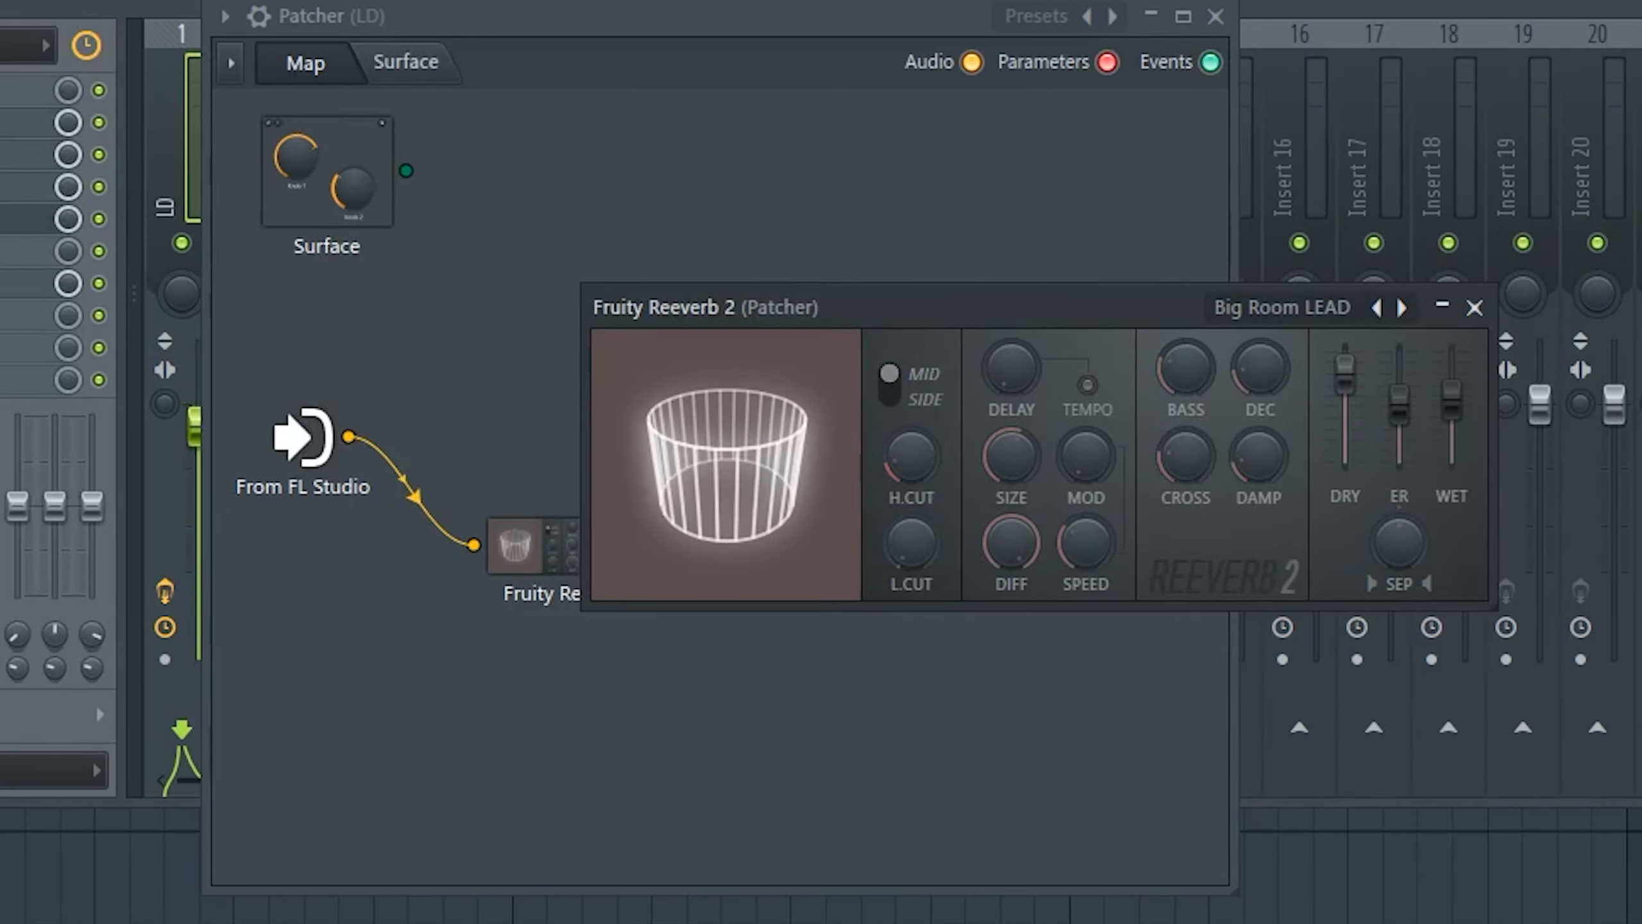
drag(1350, 380, 1350, 471)
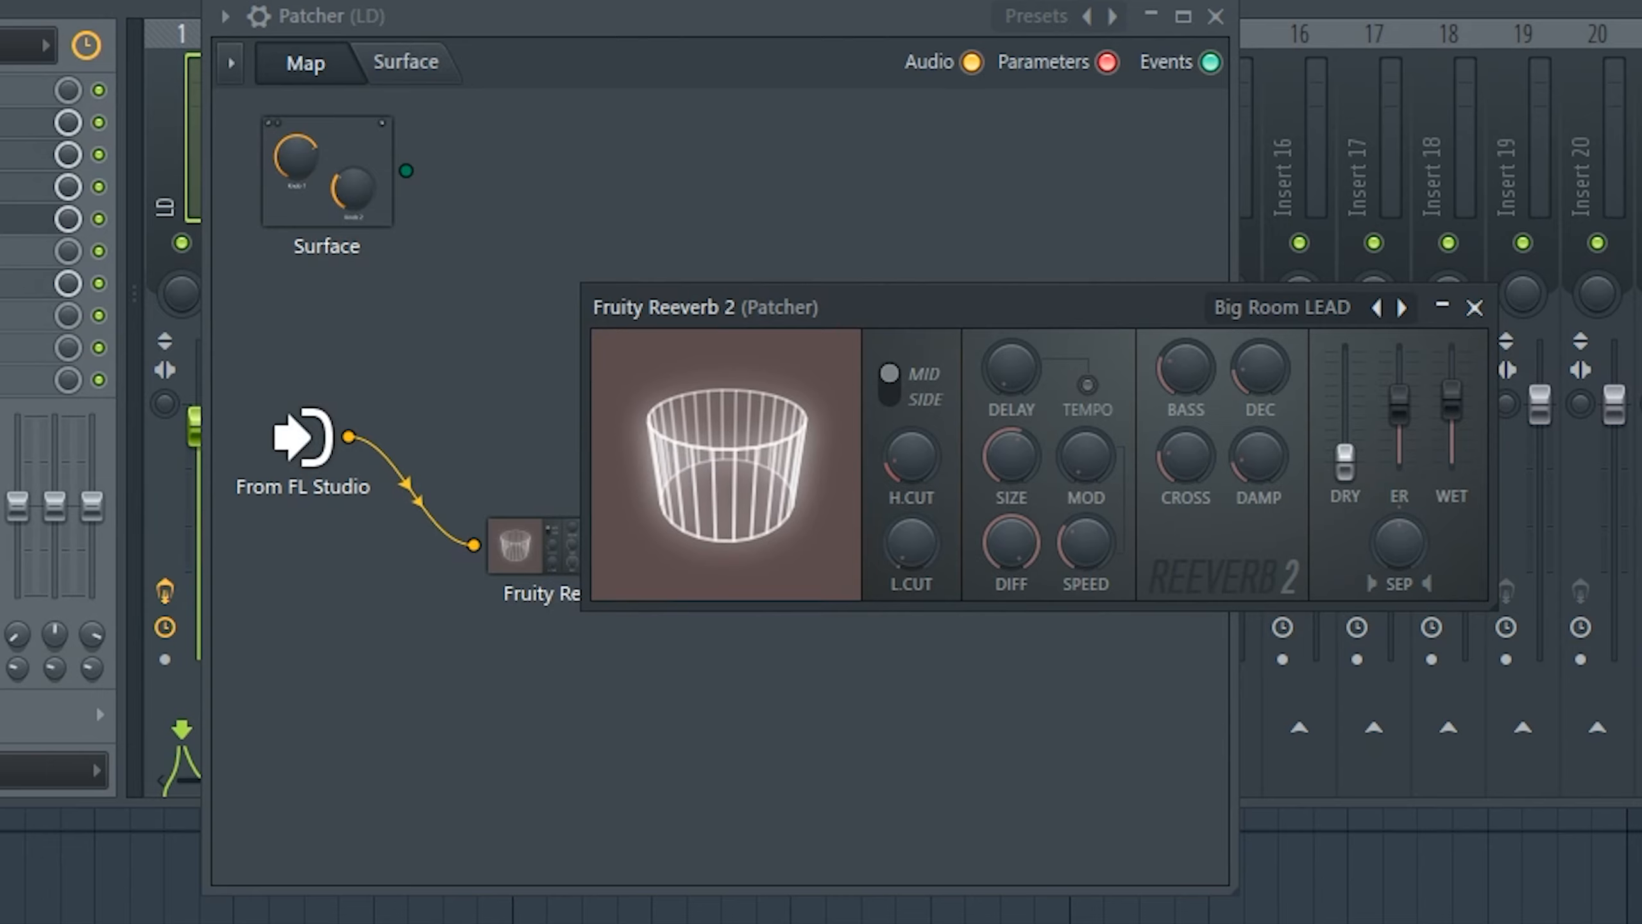
drag(1455, 414, 1460, 389)
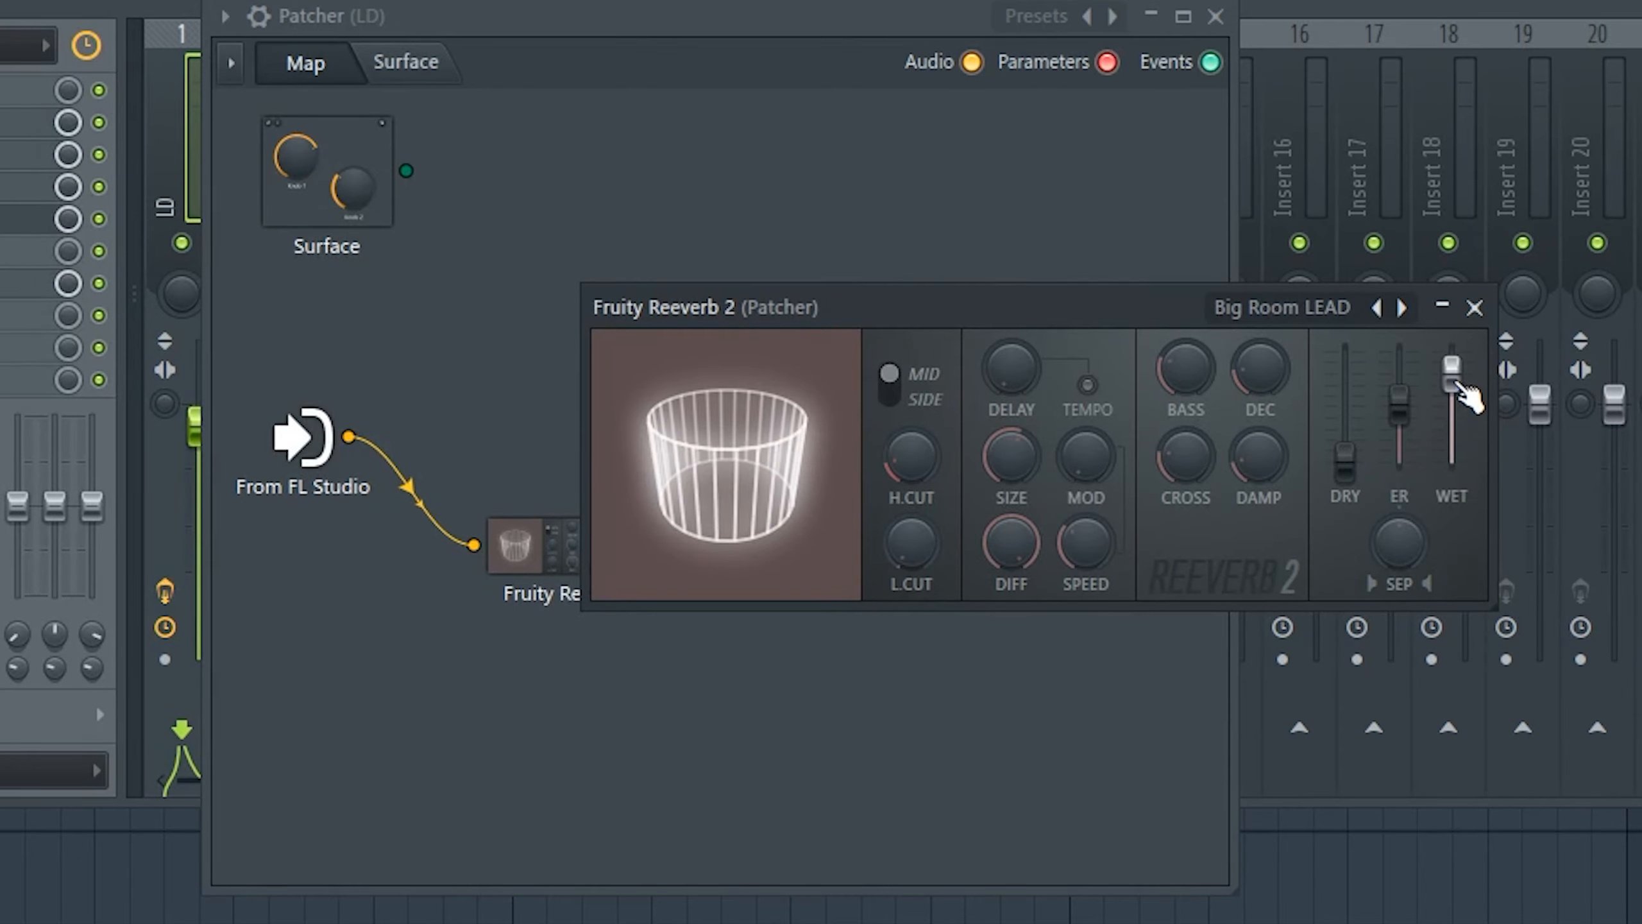
click(1475, 308)
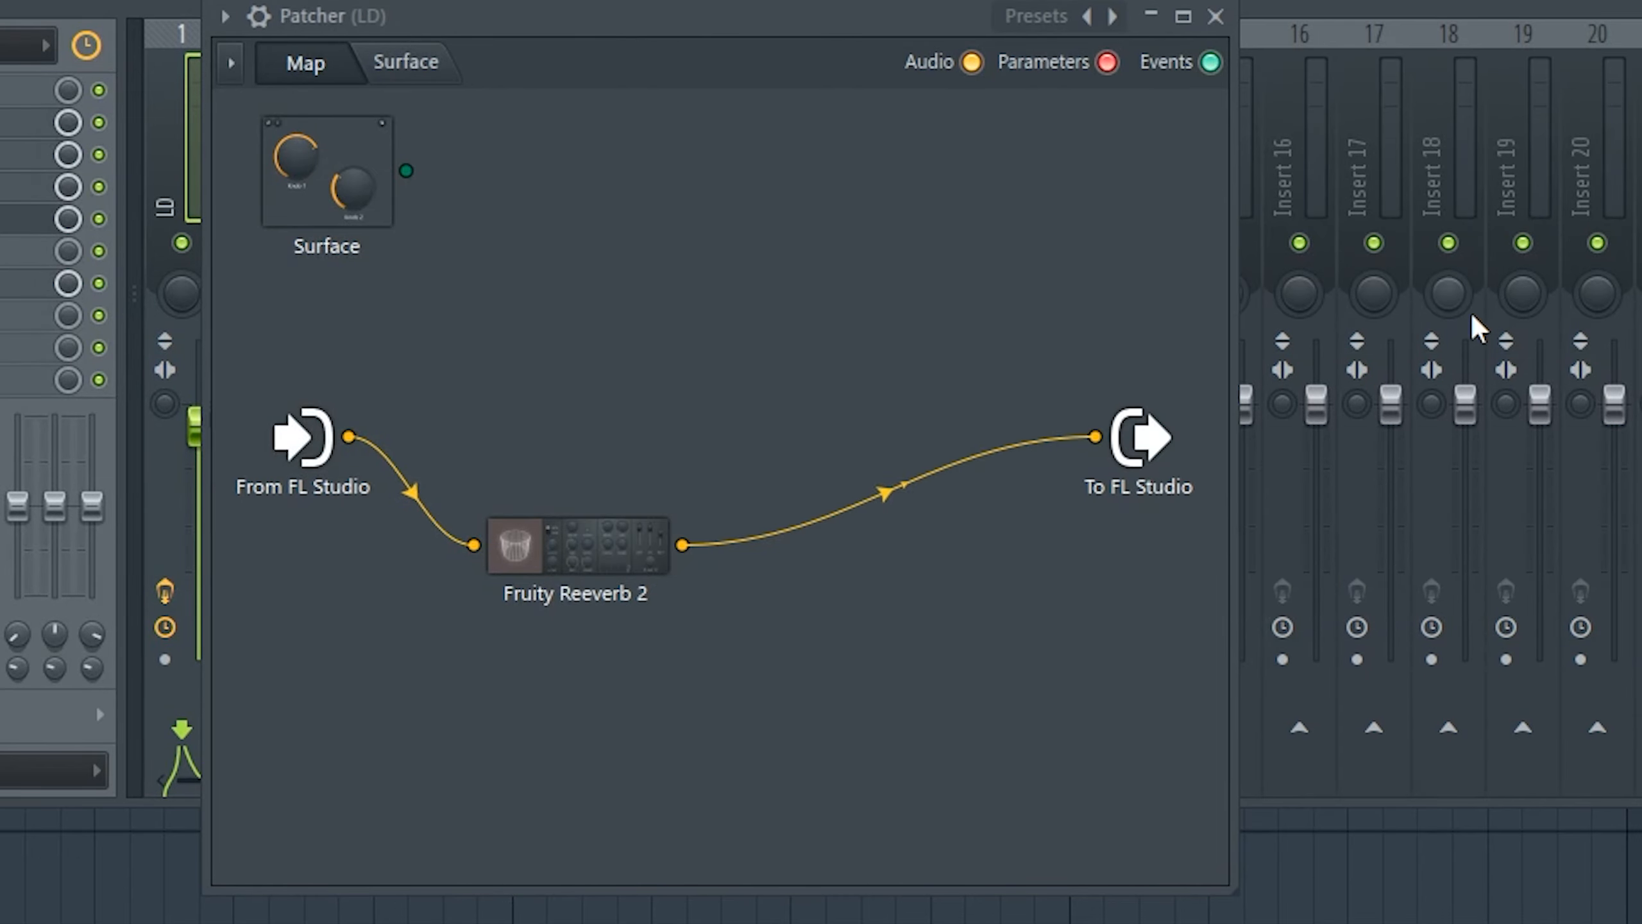
- Play the lead through Patcher, disconnect Fruity Reeverb 2 from To FL Studio and move the module up
drag(635, 521, 634, 567)
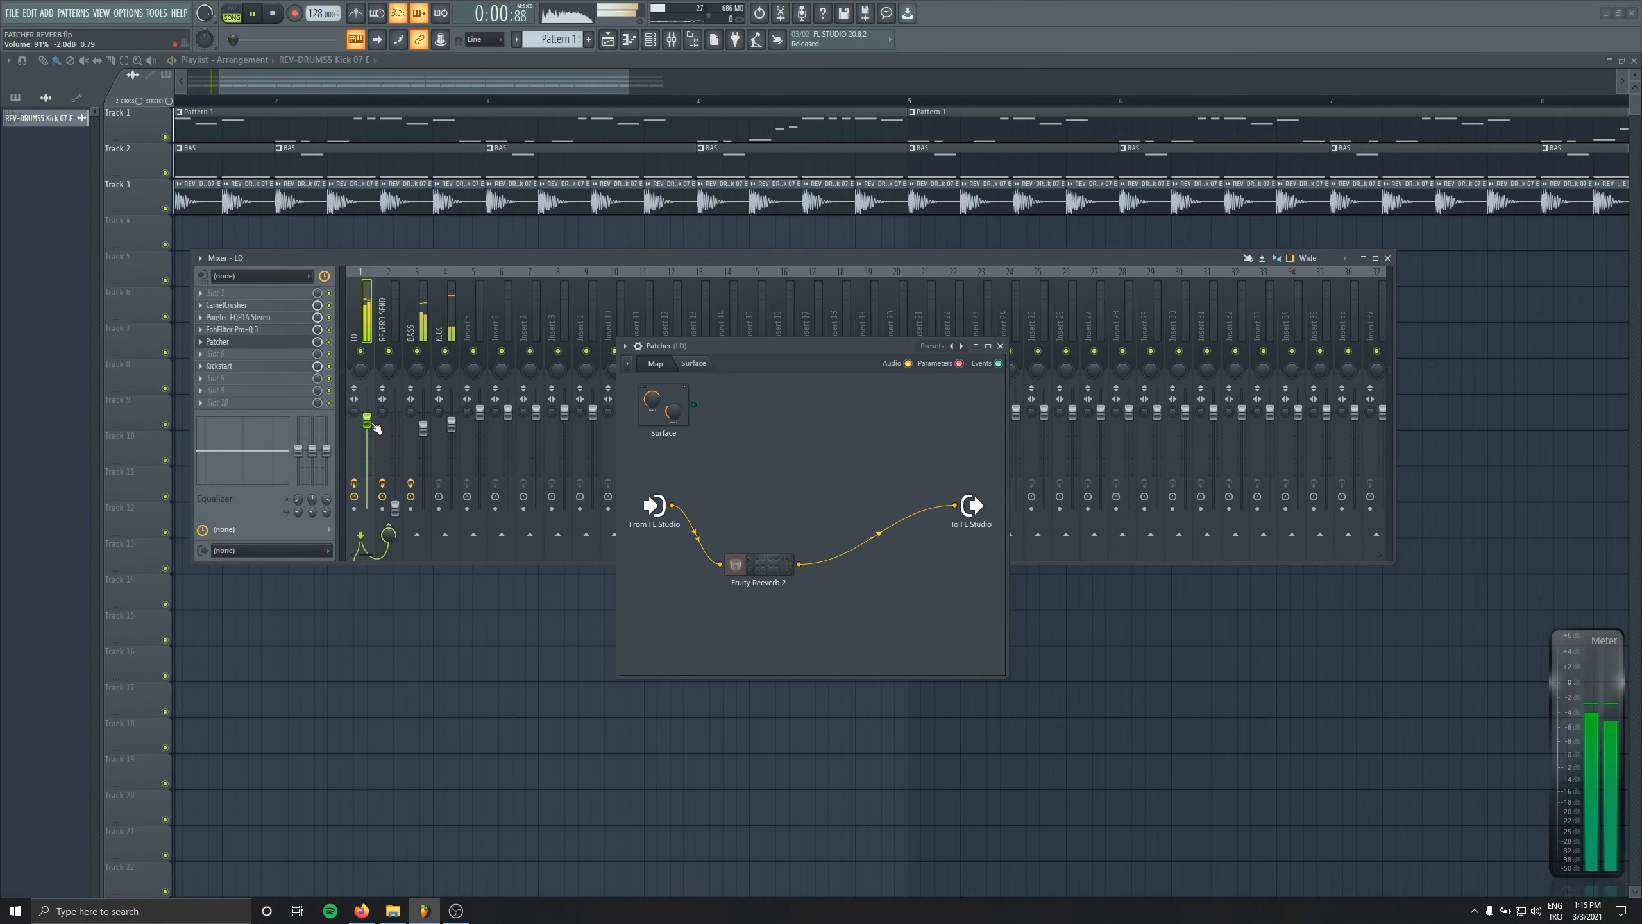
key(space)
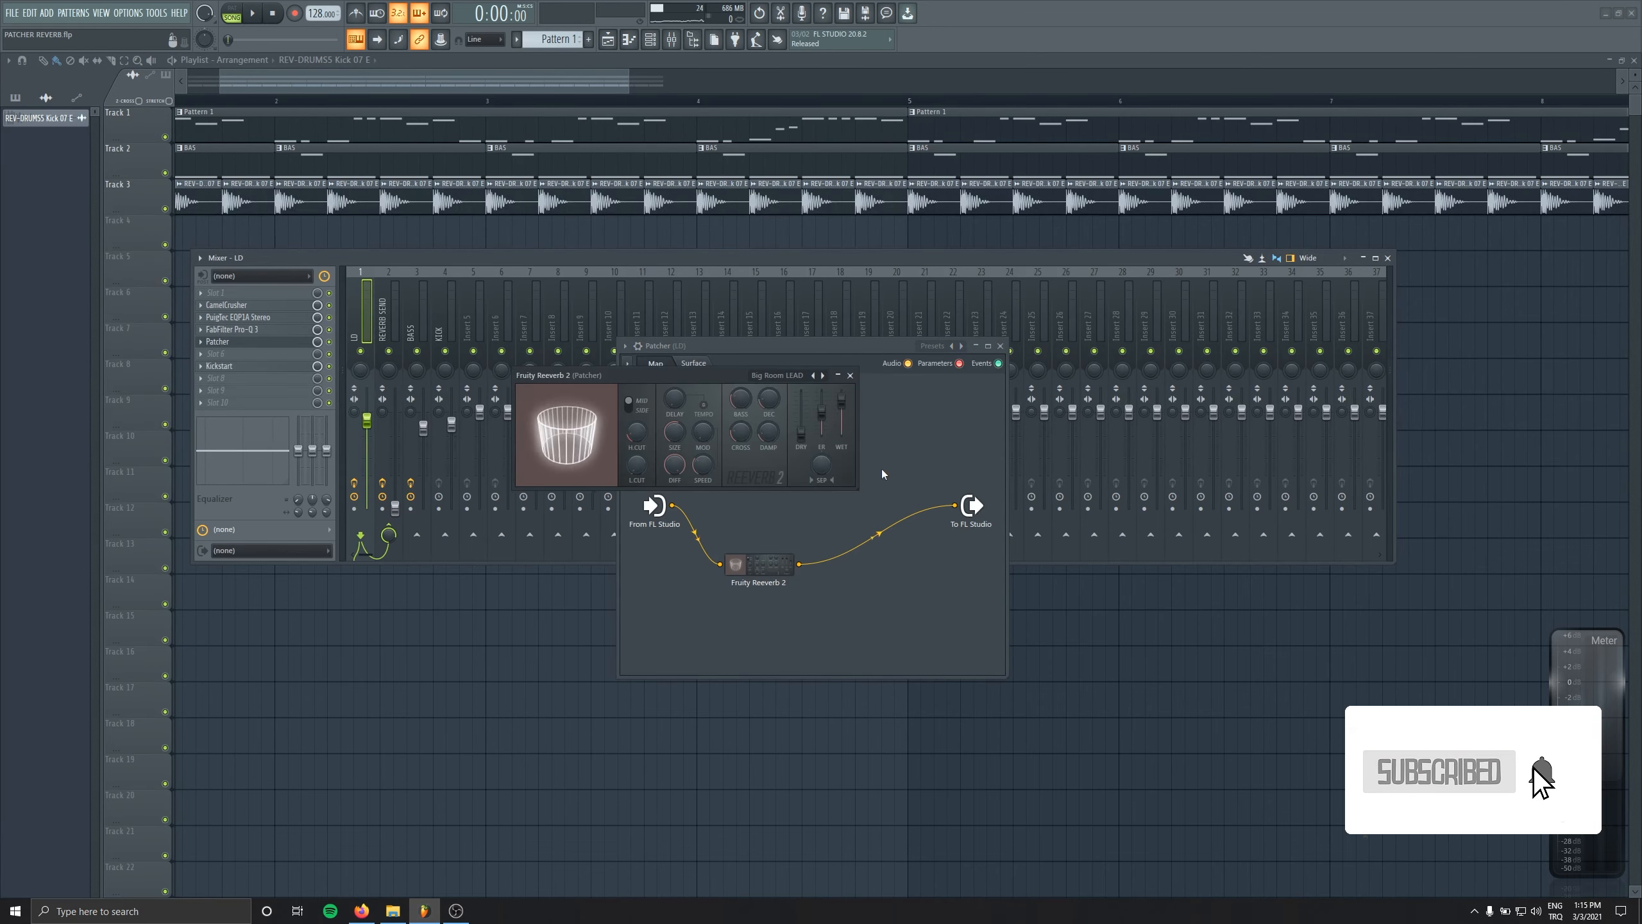
drag(753, 560, 753, 521)
drag(755, 512, 689, 524)
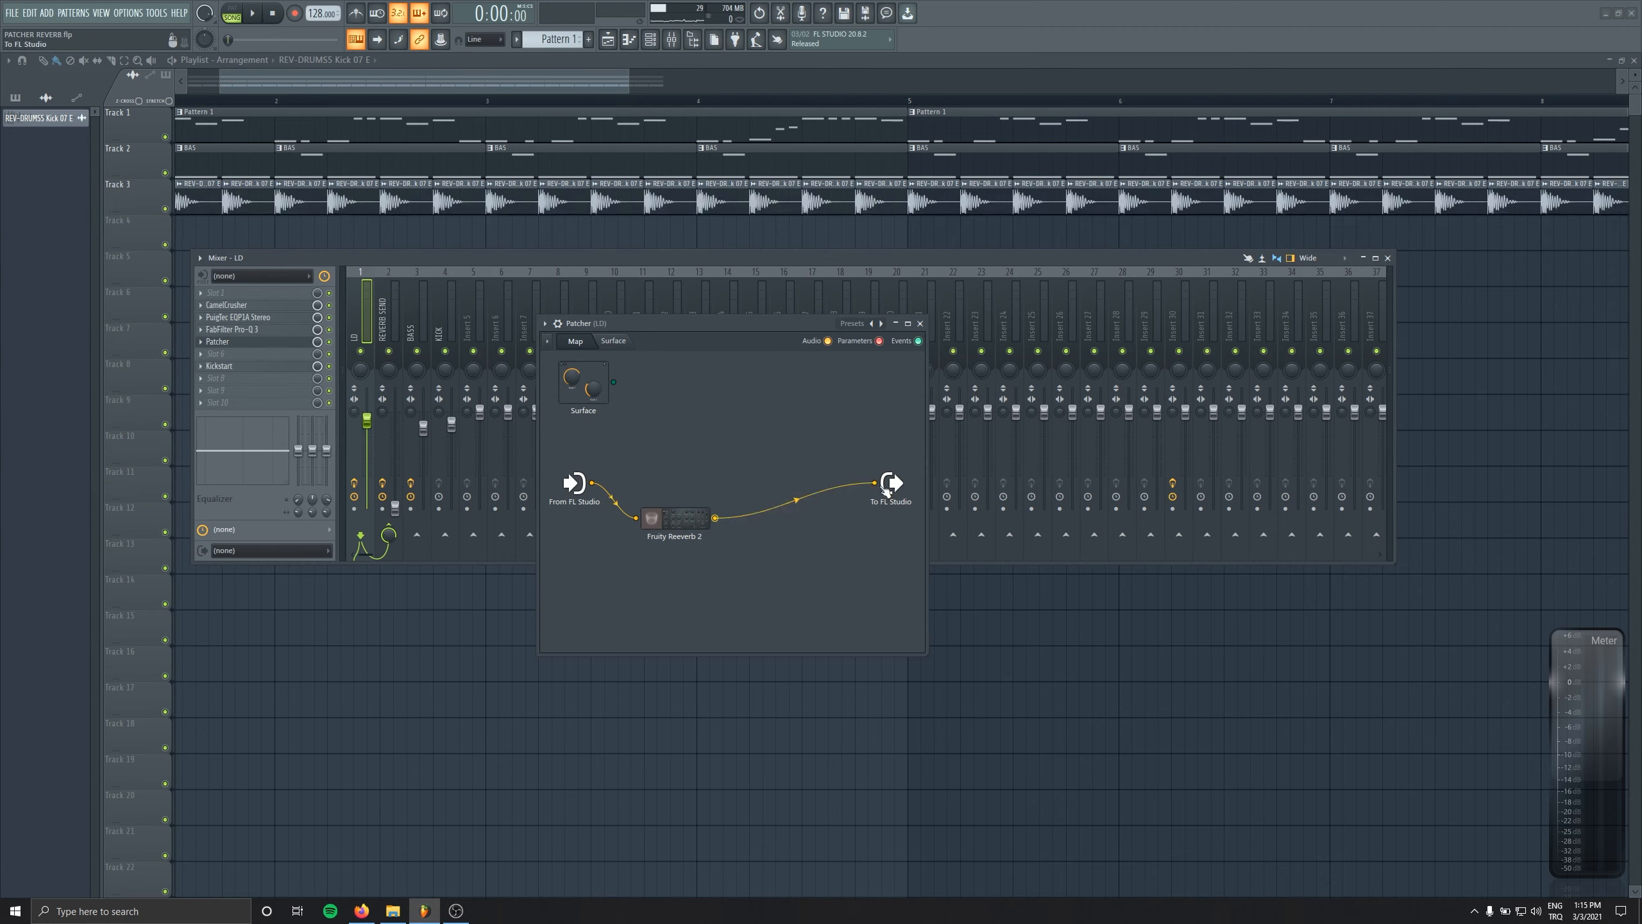
drag(876, 483, 775, 446)
drag(678, 523, 668, 464)
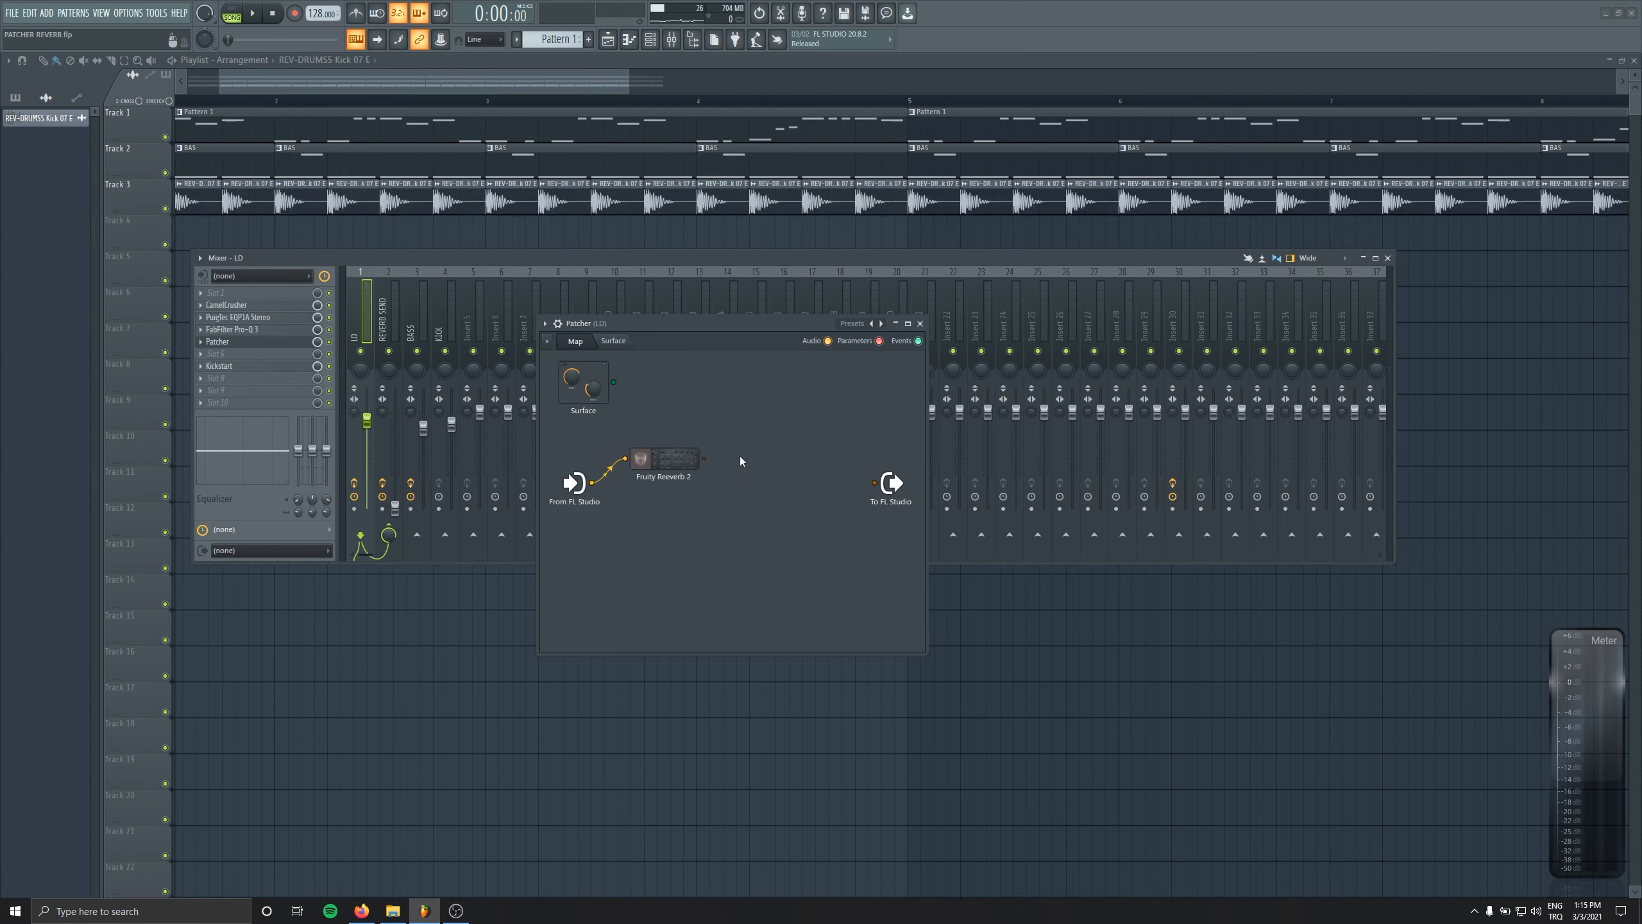
- Check REVERB SEND's effect chain and add Fruity Parametric EQ 2 to the LD track's Patcher map
right_click(755, 437)
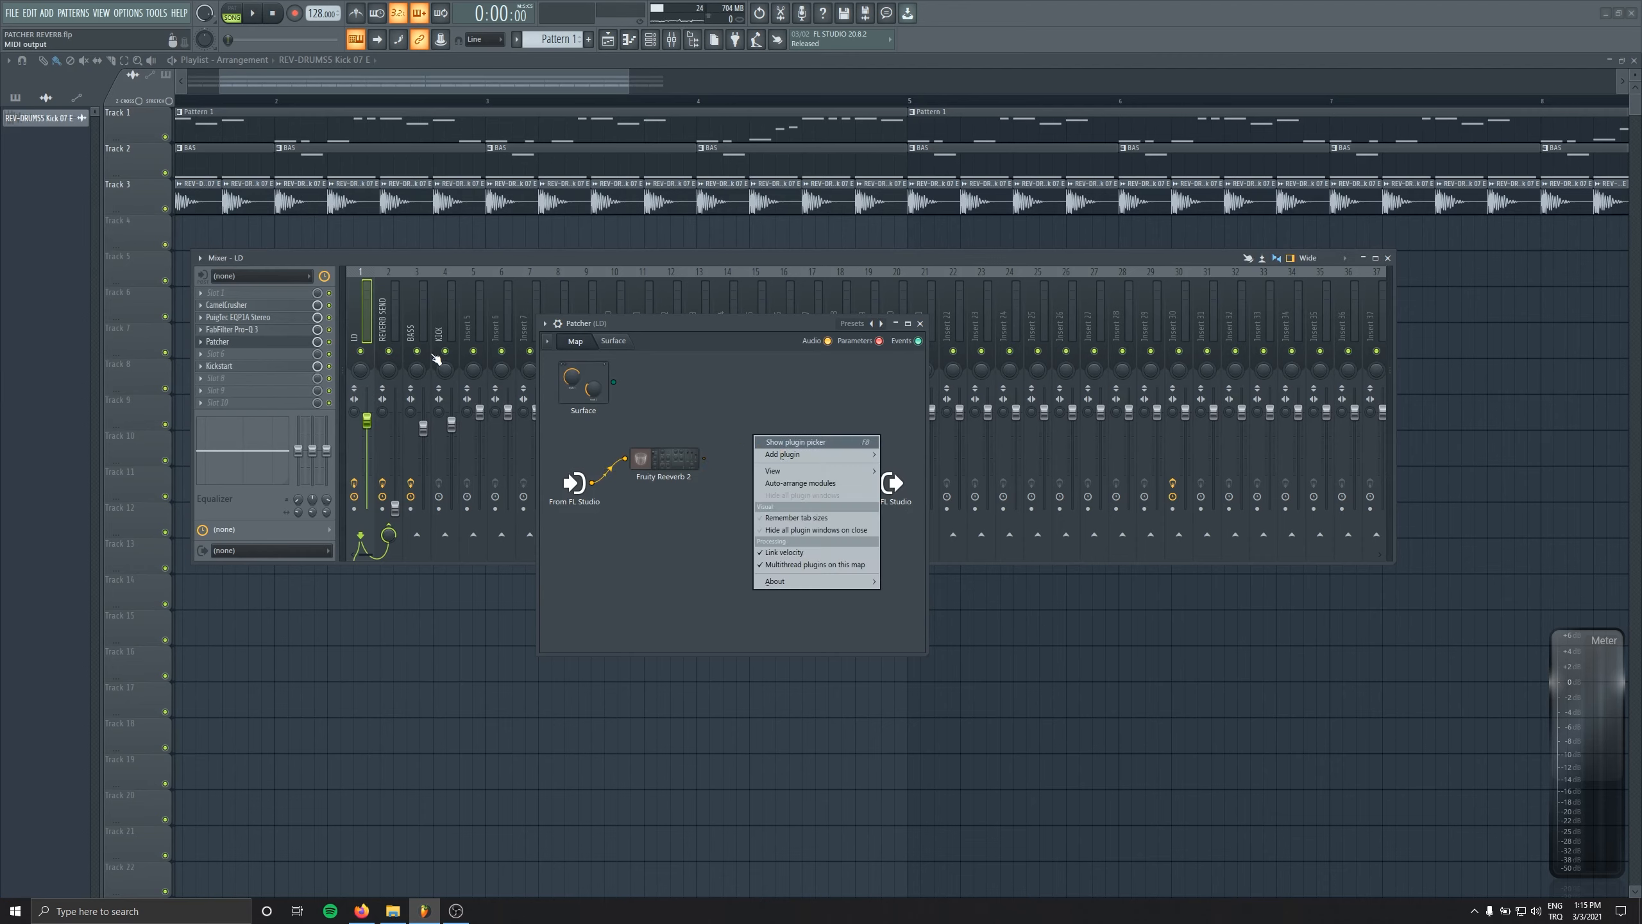
click(391, 339)
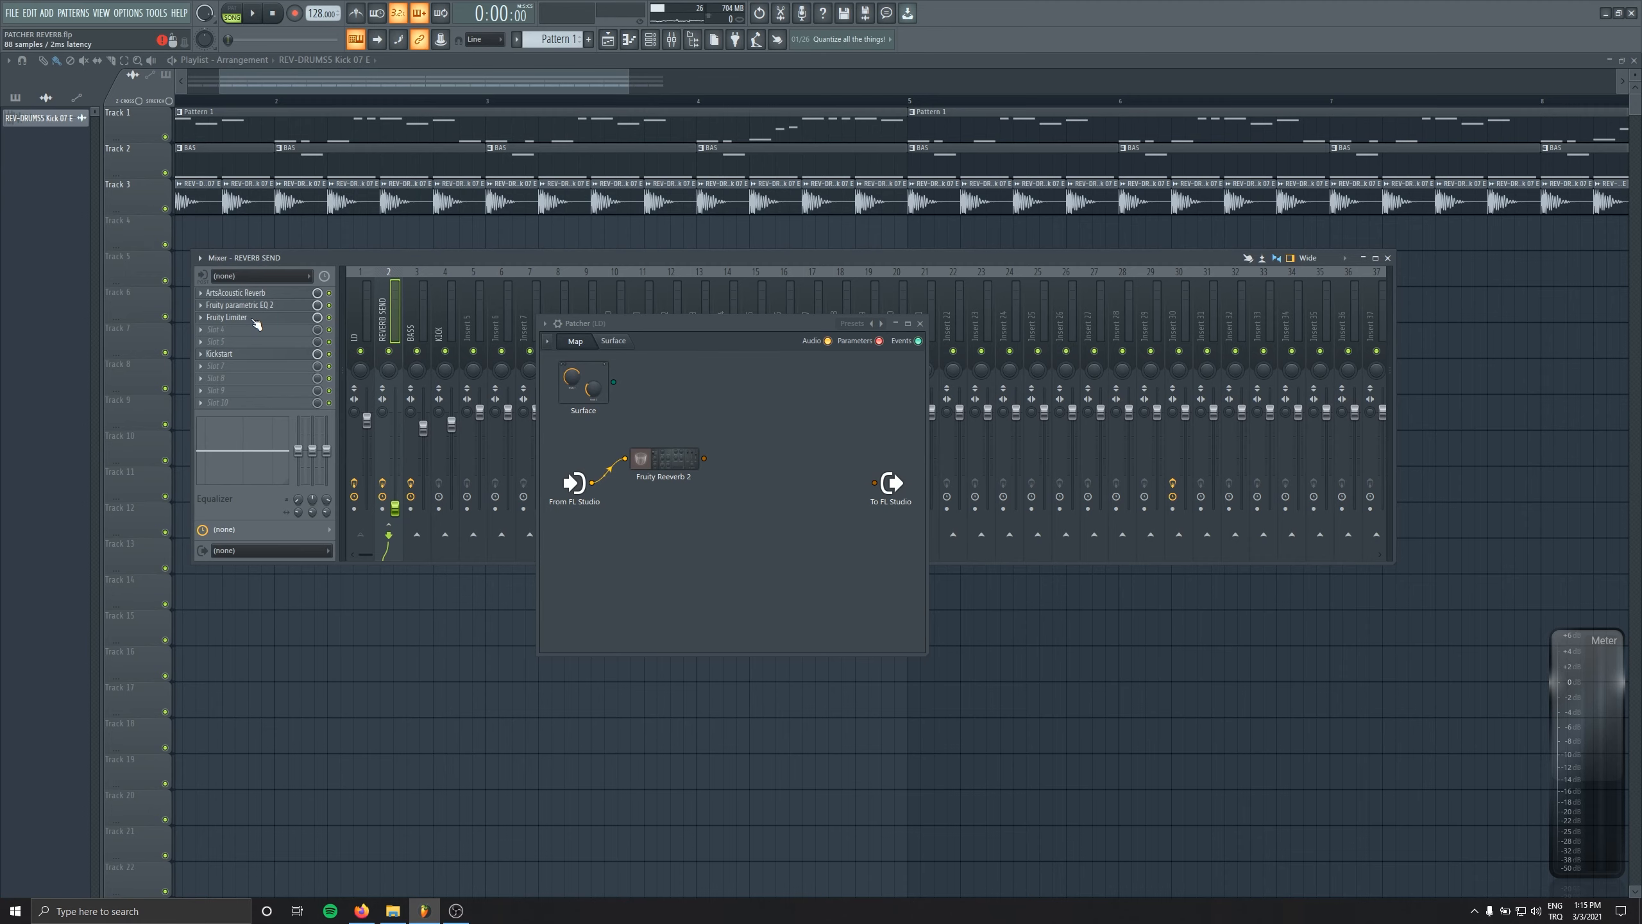
right_click(749, 440)
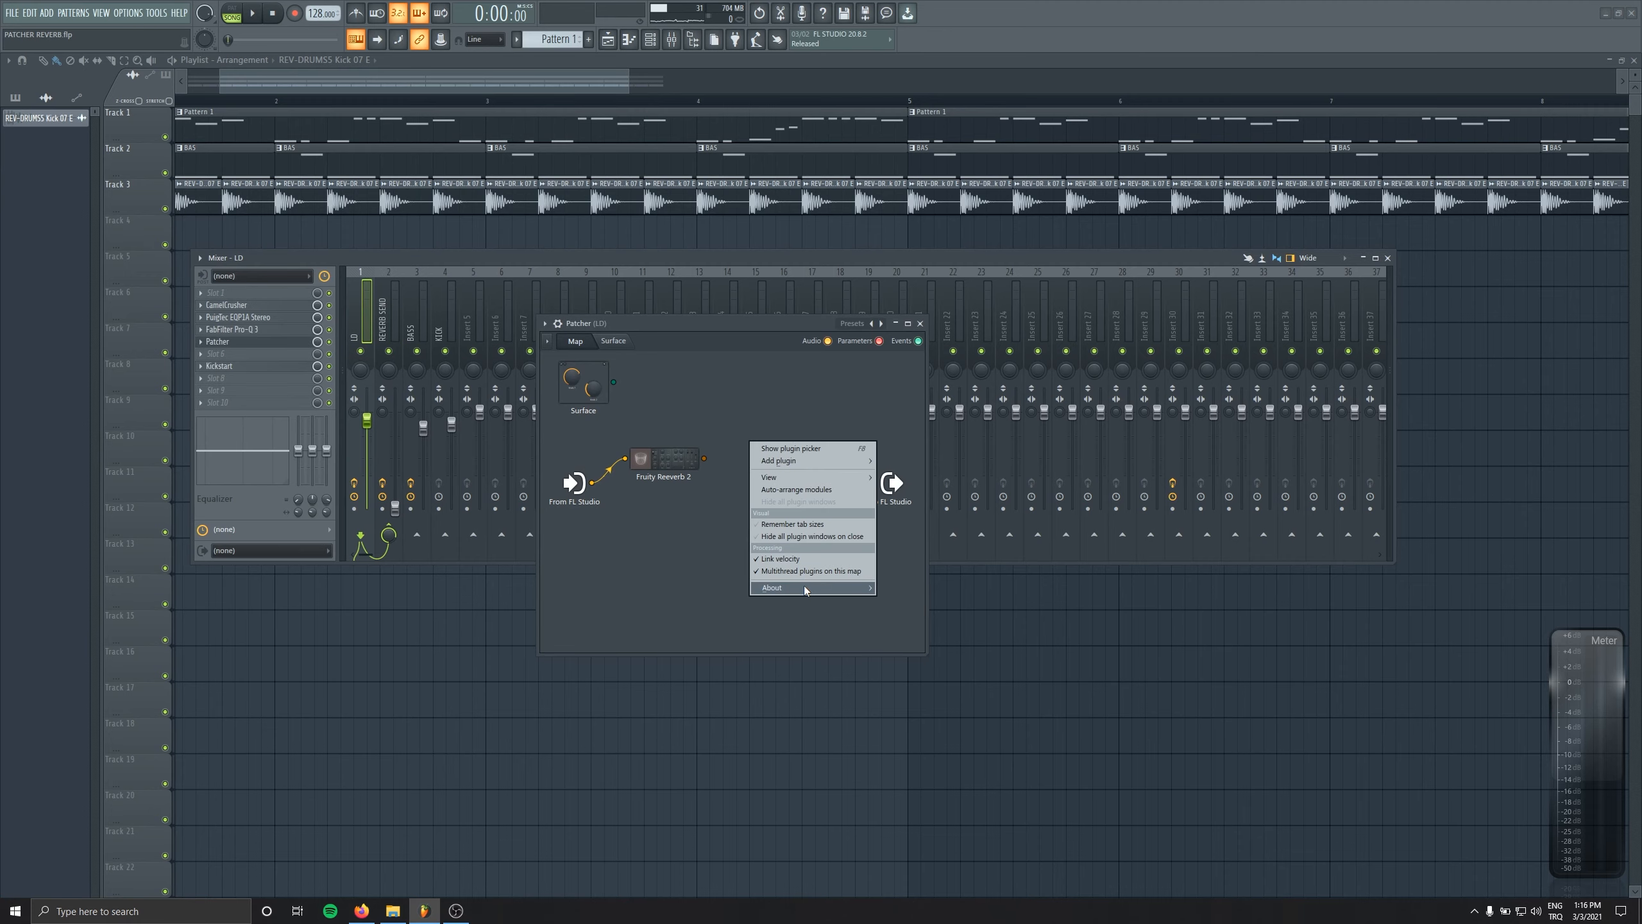
mouse_move(803, 461)
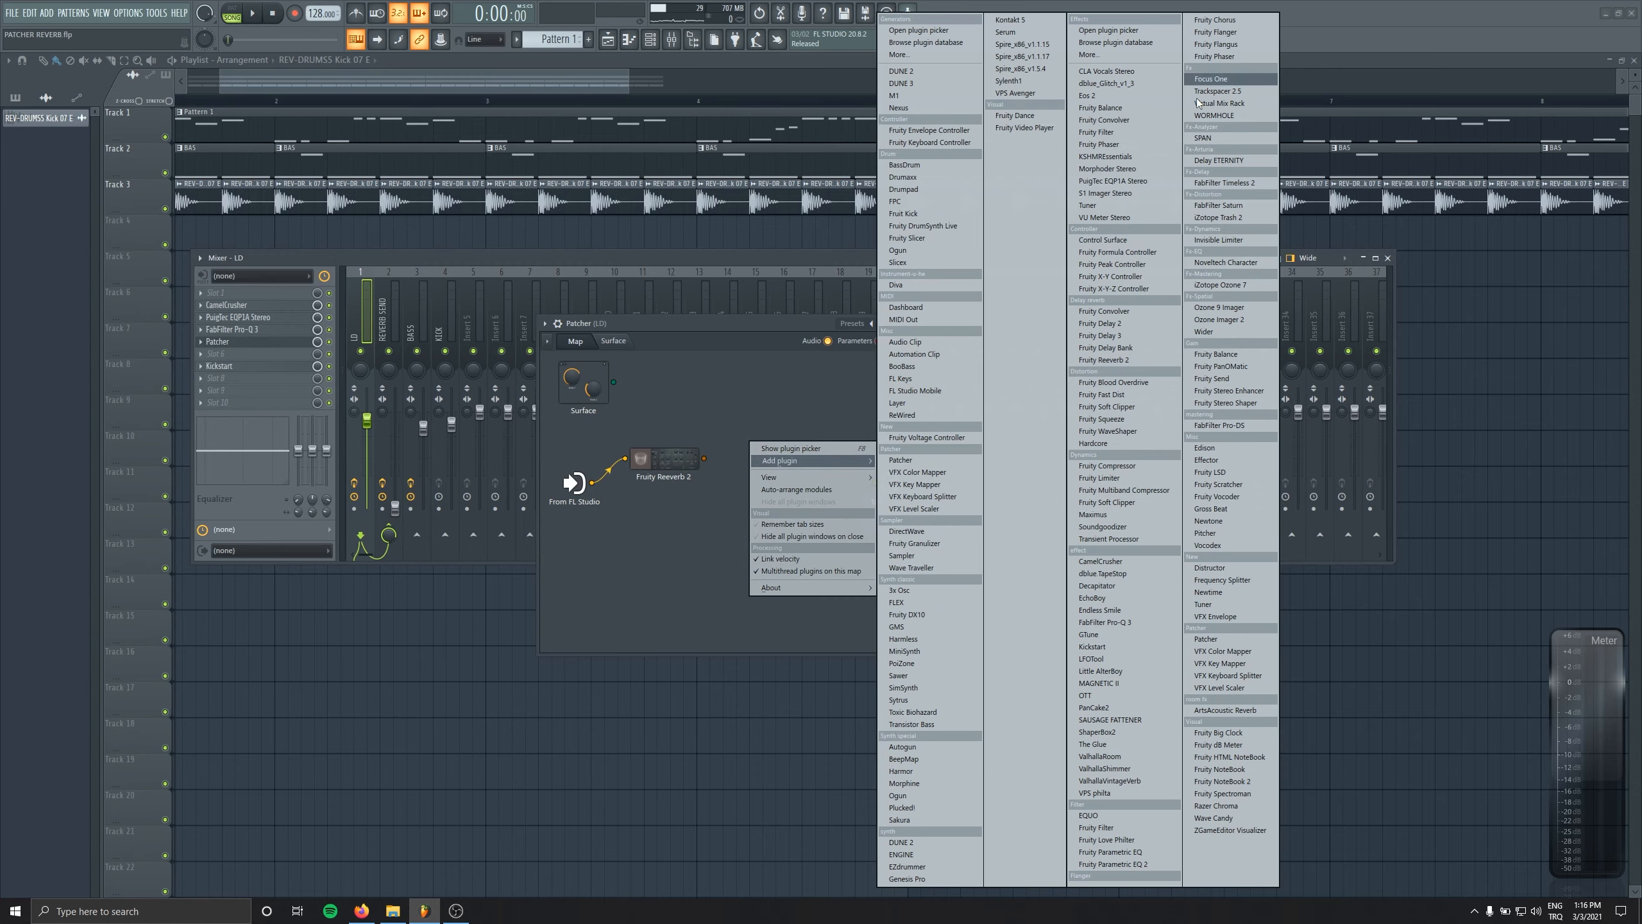
click(1141, 863)
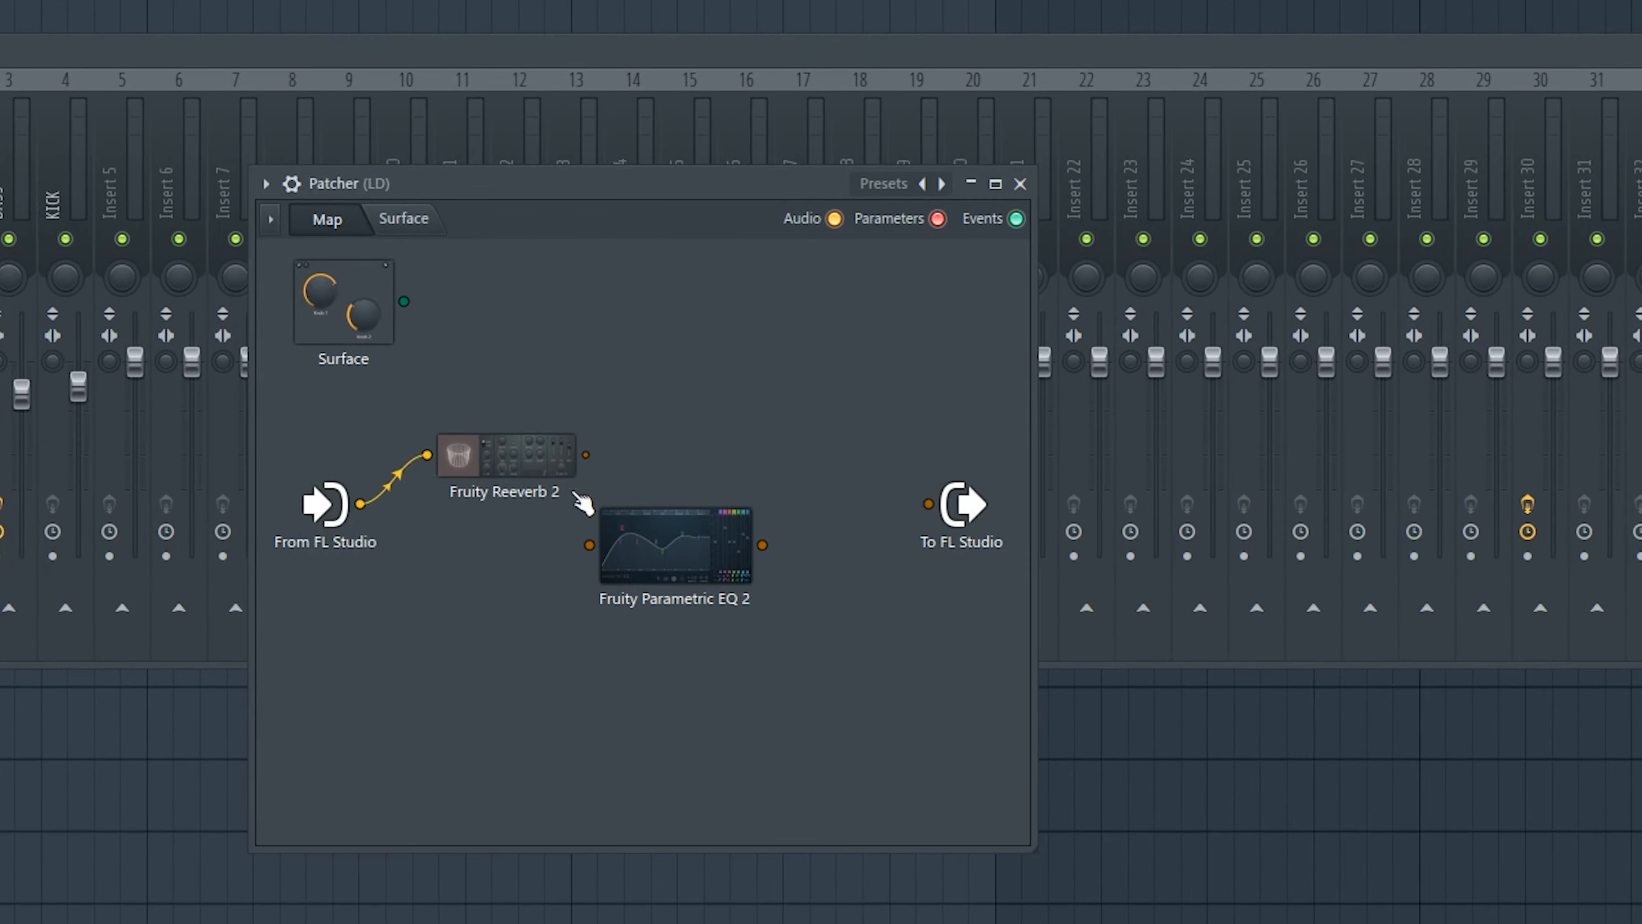
- Enlarge the Patcher window and spread Fruity Reeverb 2, Fruity Parametric EQ 2 and To FL Studio farther apart on the map
drag(573, 493, 542, 533)
drag(1037, 851, 1395, 923)
drag(748, 194, 426, 43)
drag(366, 396, 422, 469)
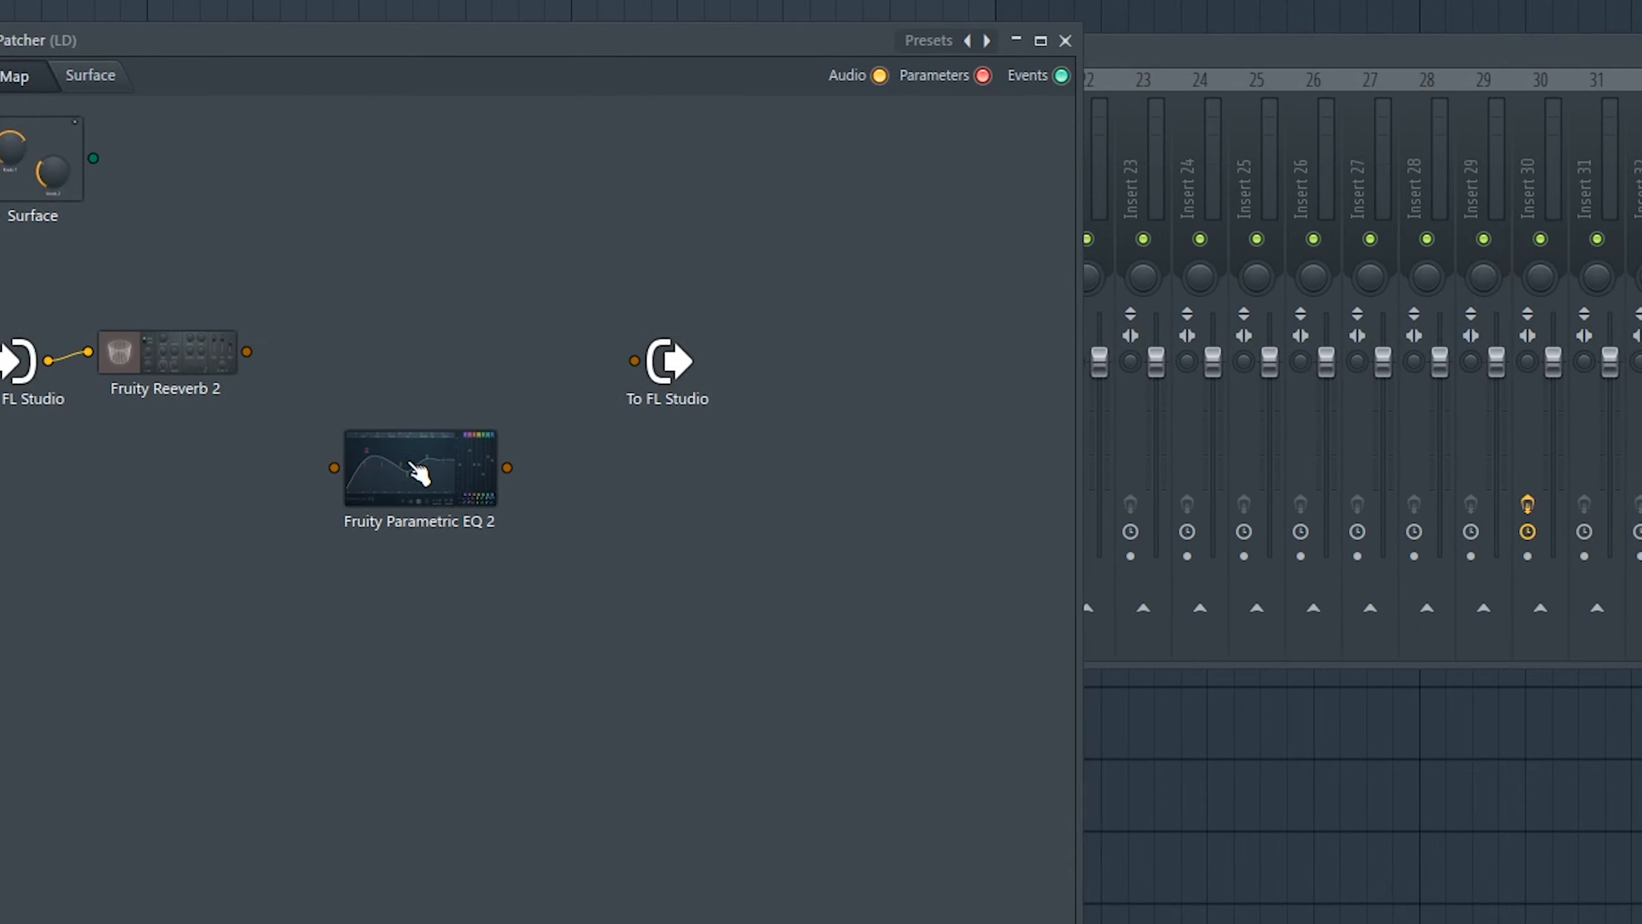
drag(241, 357, 262, 378)
drag(486, 455, 520, 470)
drag(740, 360, 1005, 455)
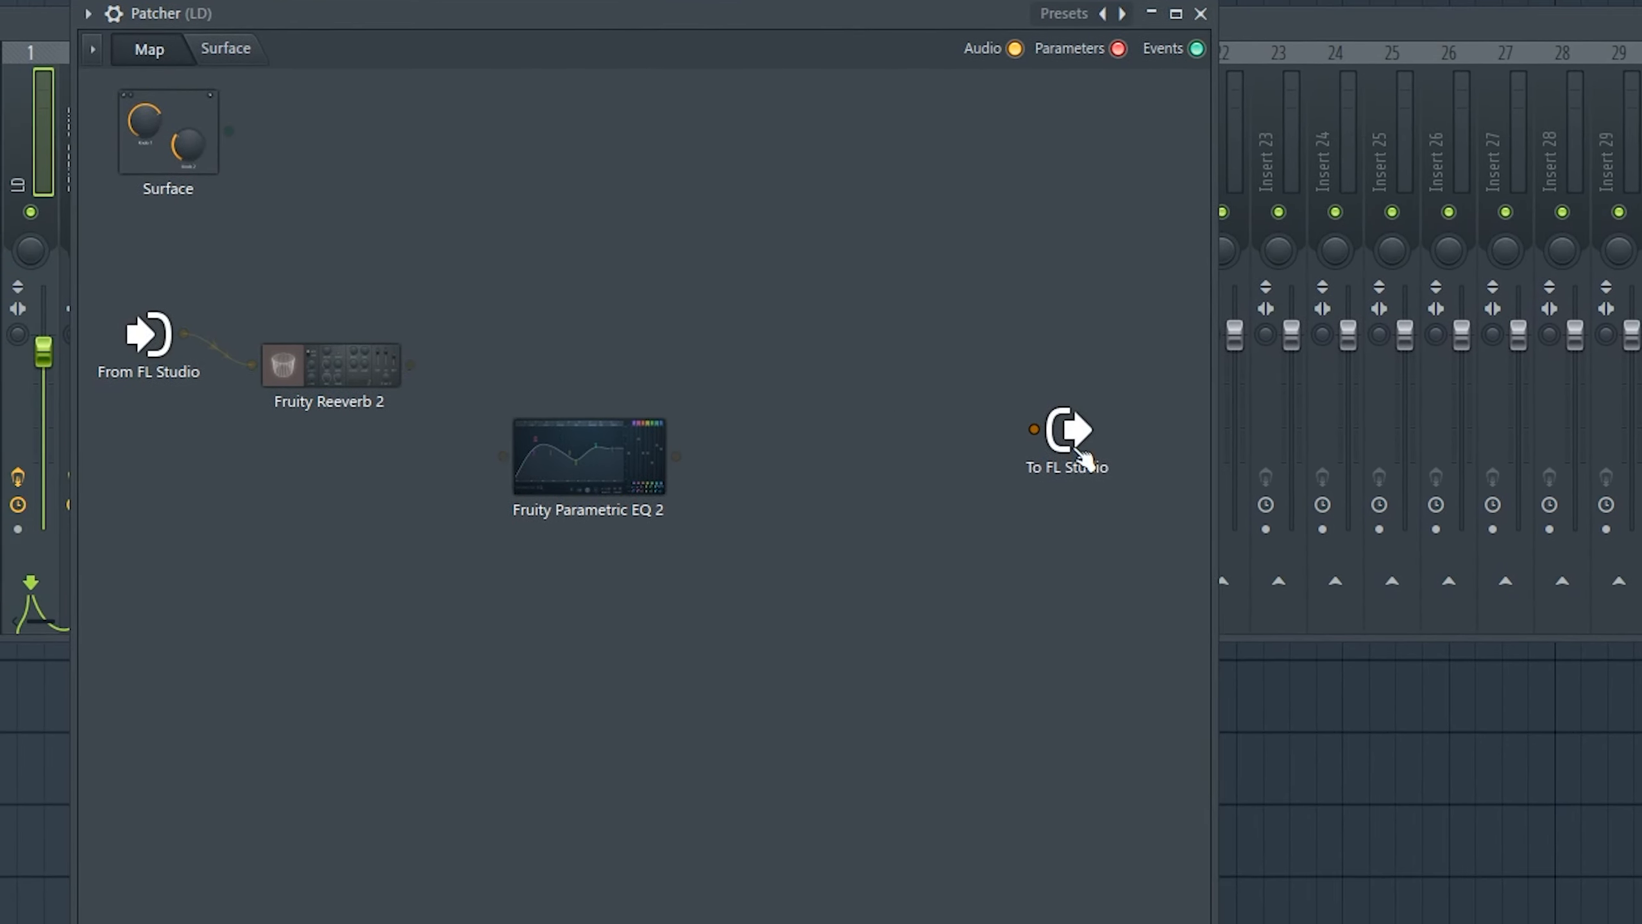
- Move Fruity Parametric EQ 2 up a little and connect the output of Fruity Reeverb 2 to its input
drag(577, 480, 598, 446)
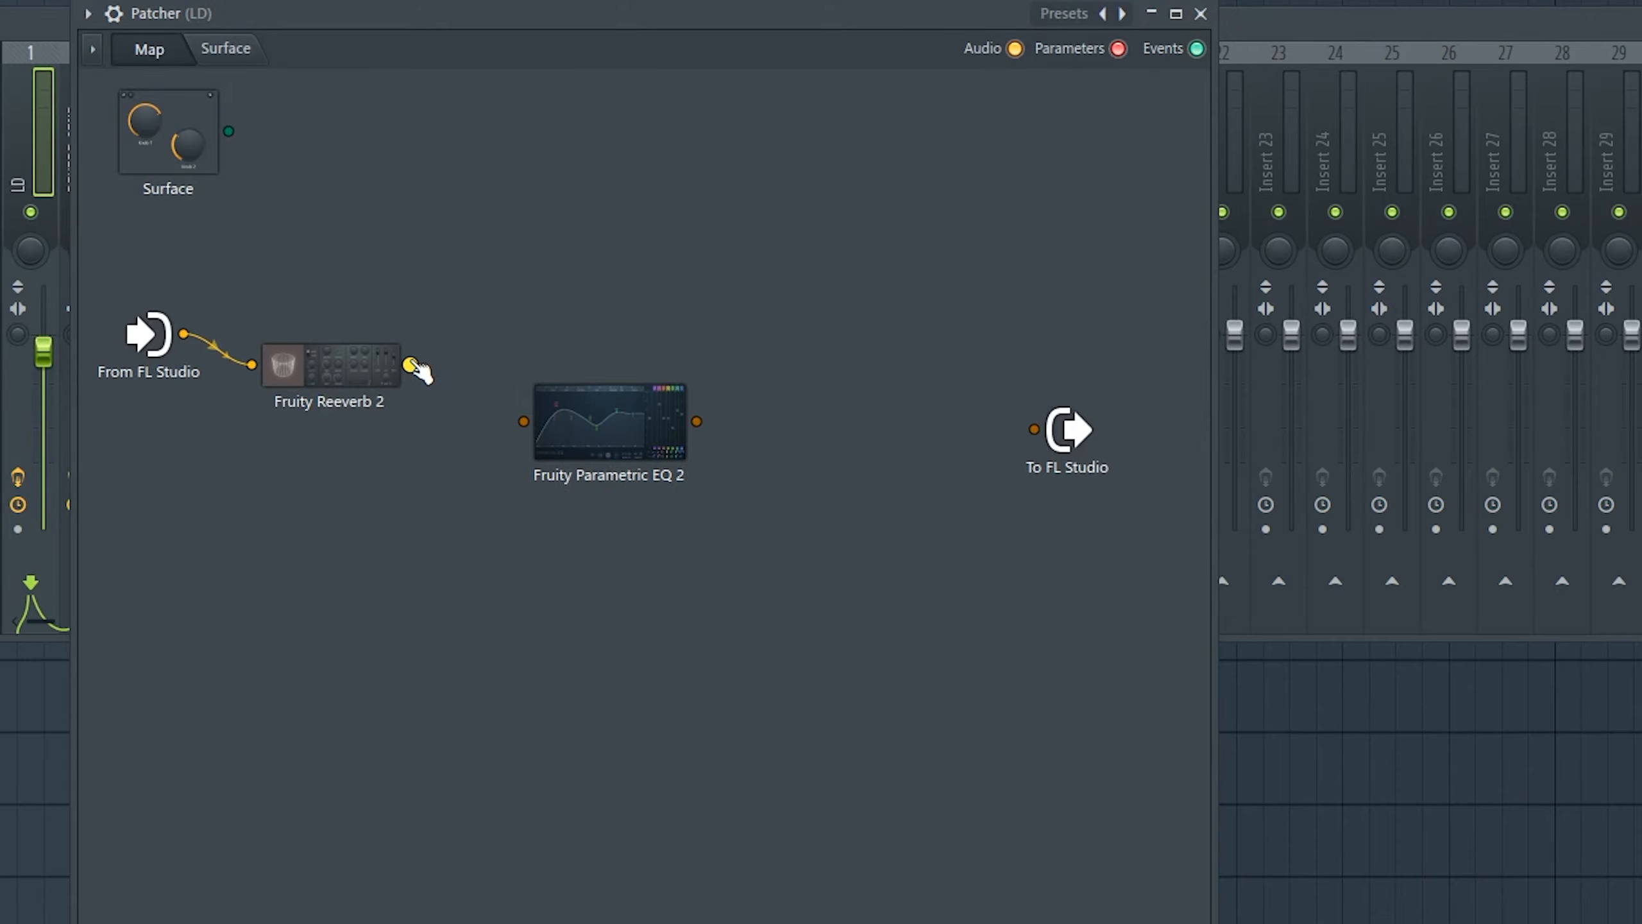
drag(411, 365, 524, 420)
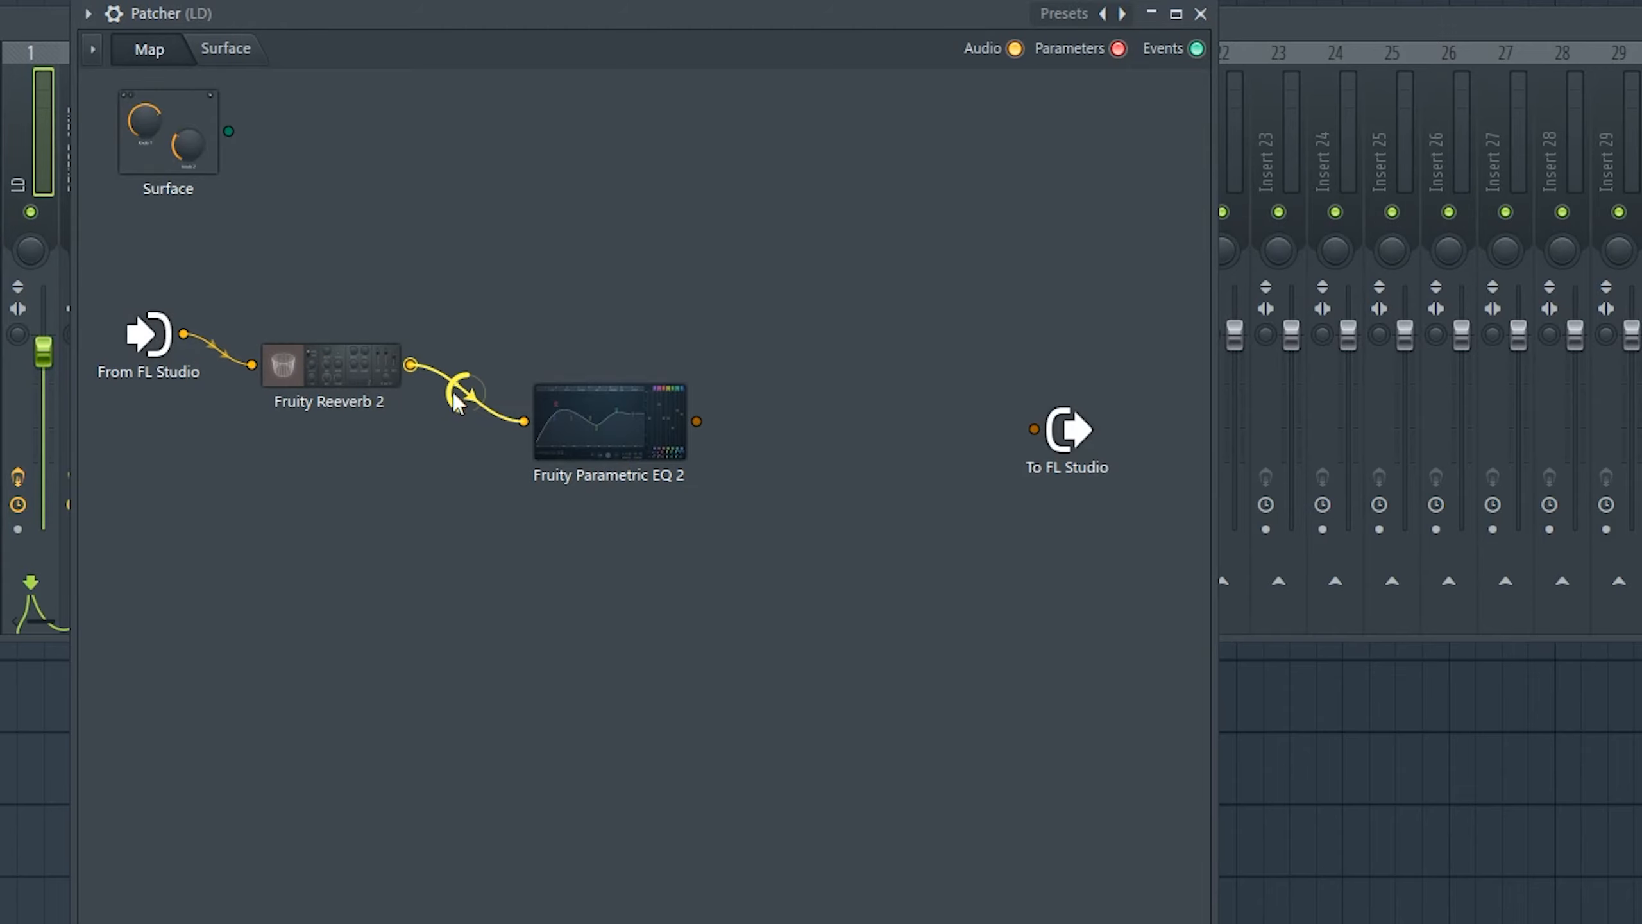
drag(641, 445, 643, 440)
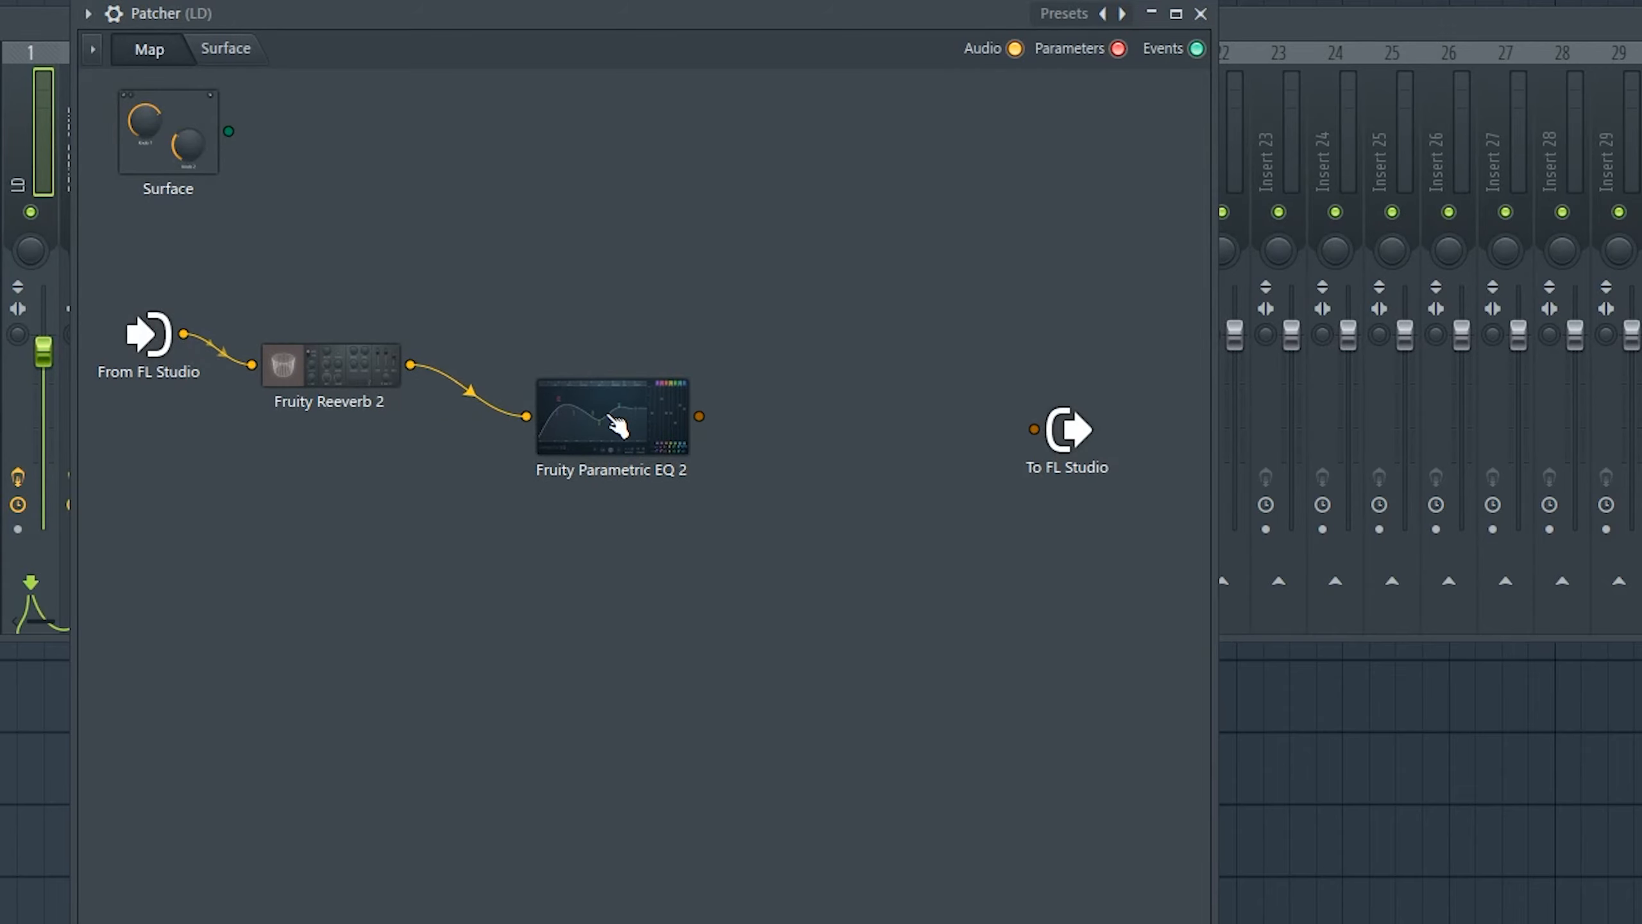
- Load the 150 LC preset in Fruity Parametric EQ 2, lower band 1's cutoff and slightly raise bands 6 and 7 in gain and frequency
click(624, 424)
right_click(646, 421)
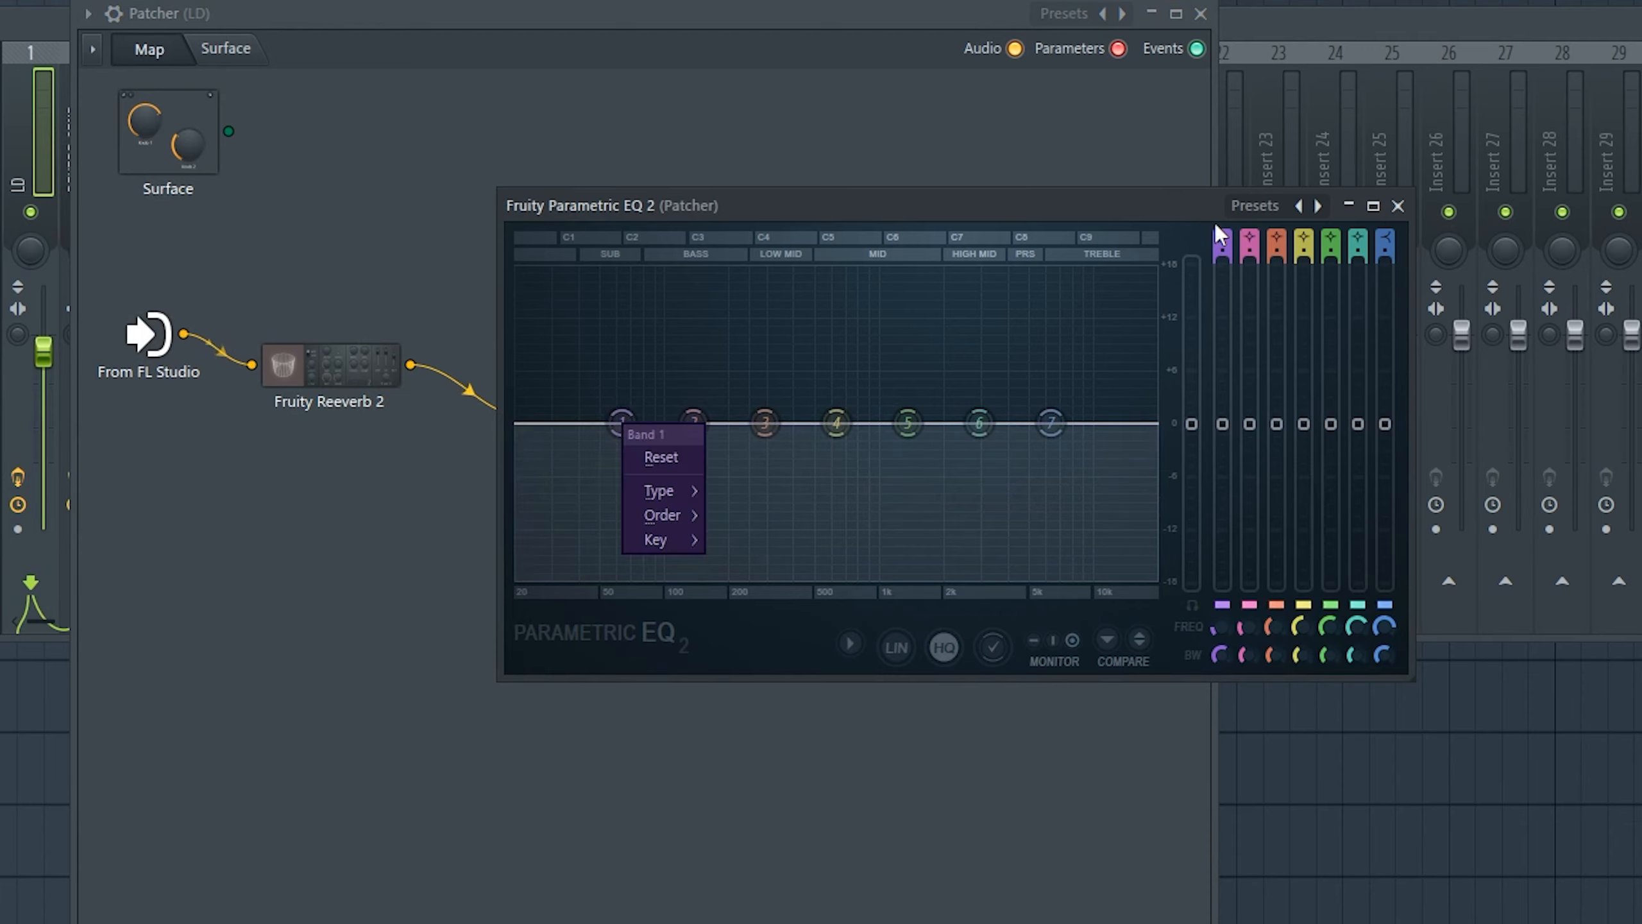
click(1302, 208)
click(1350, 305)
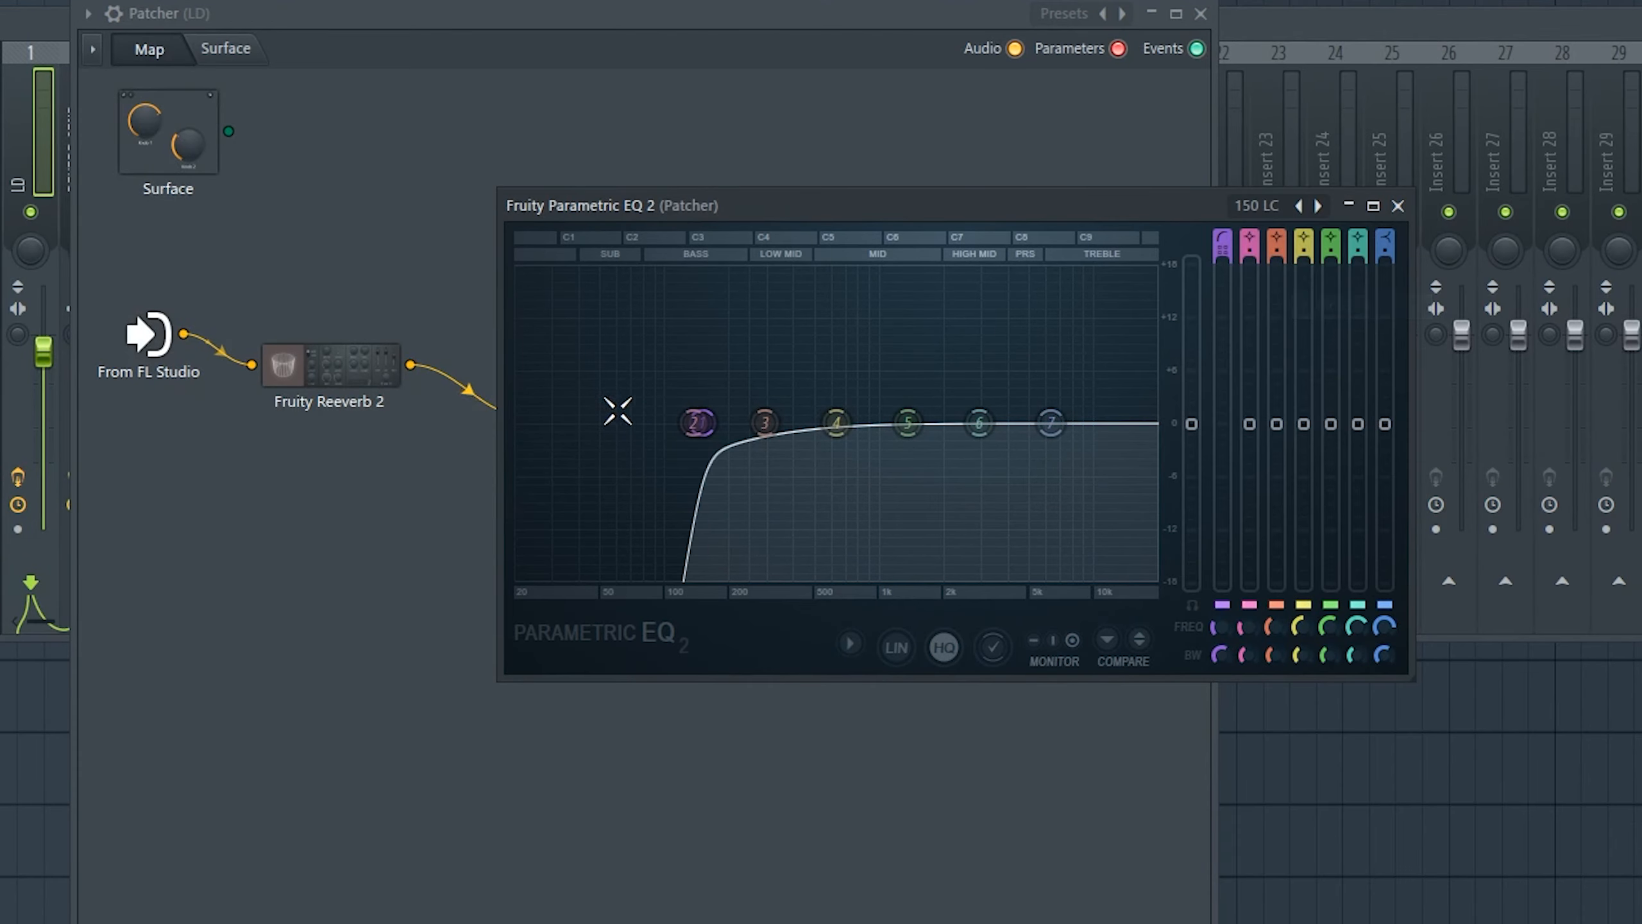
drag(704, 422, 647, 422)
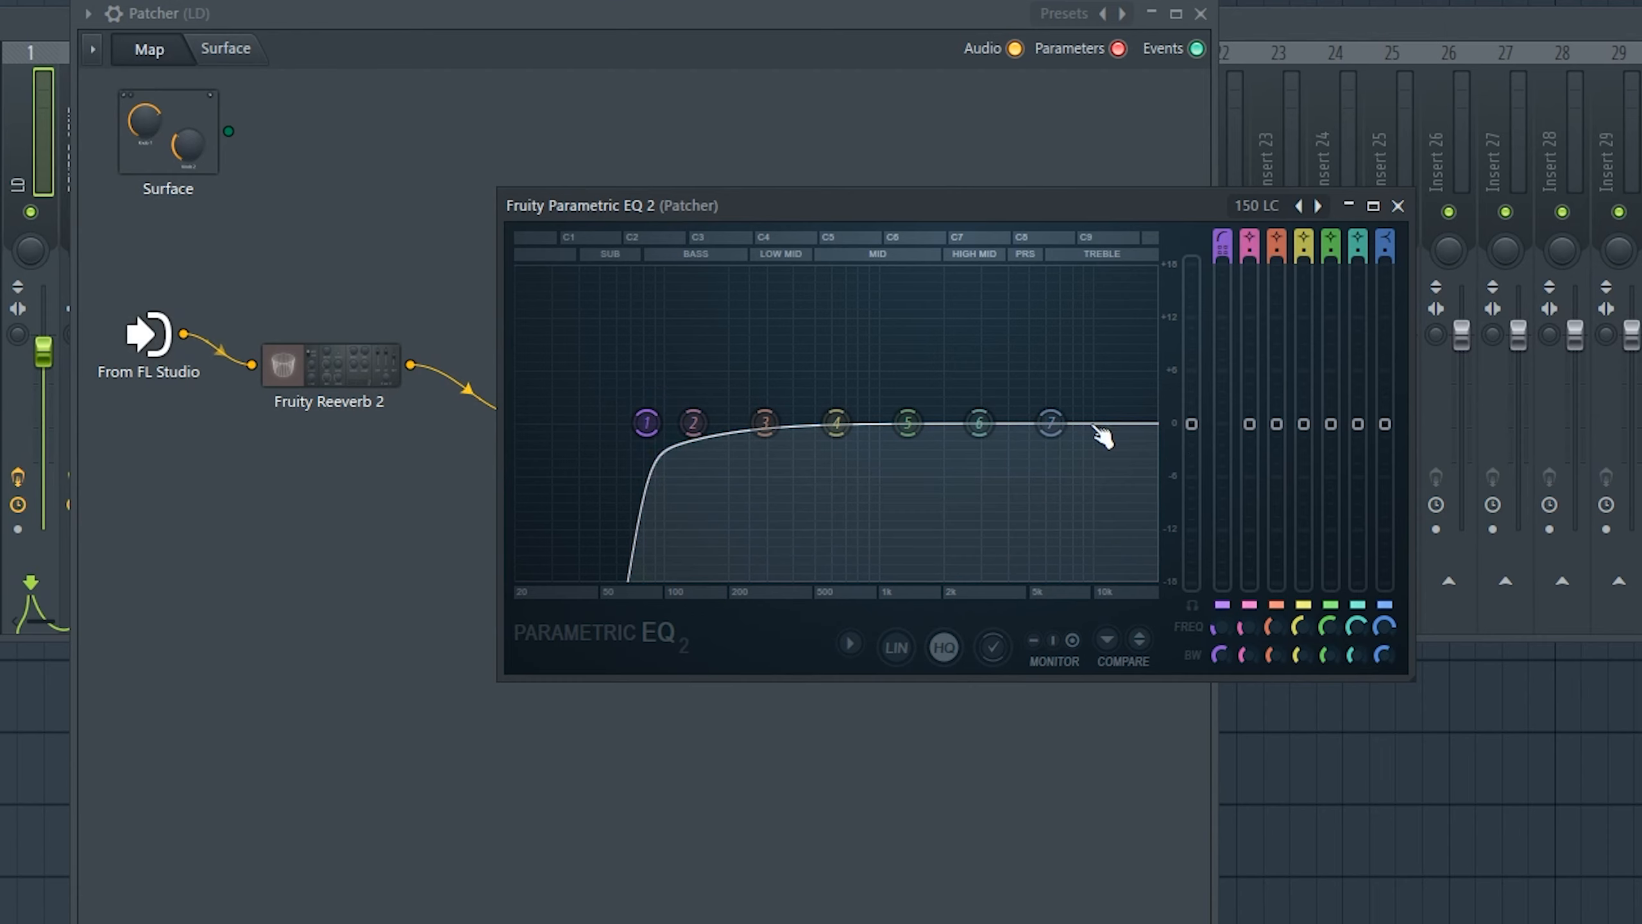
drag(979, 422, 1016, 414)
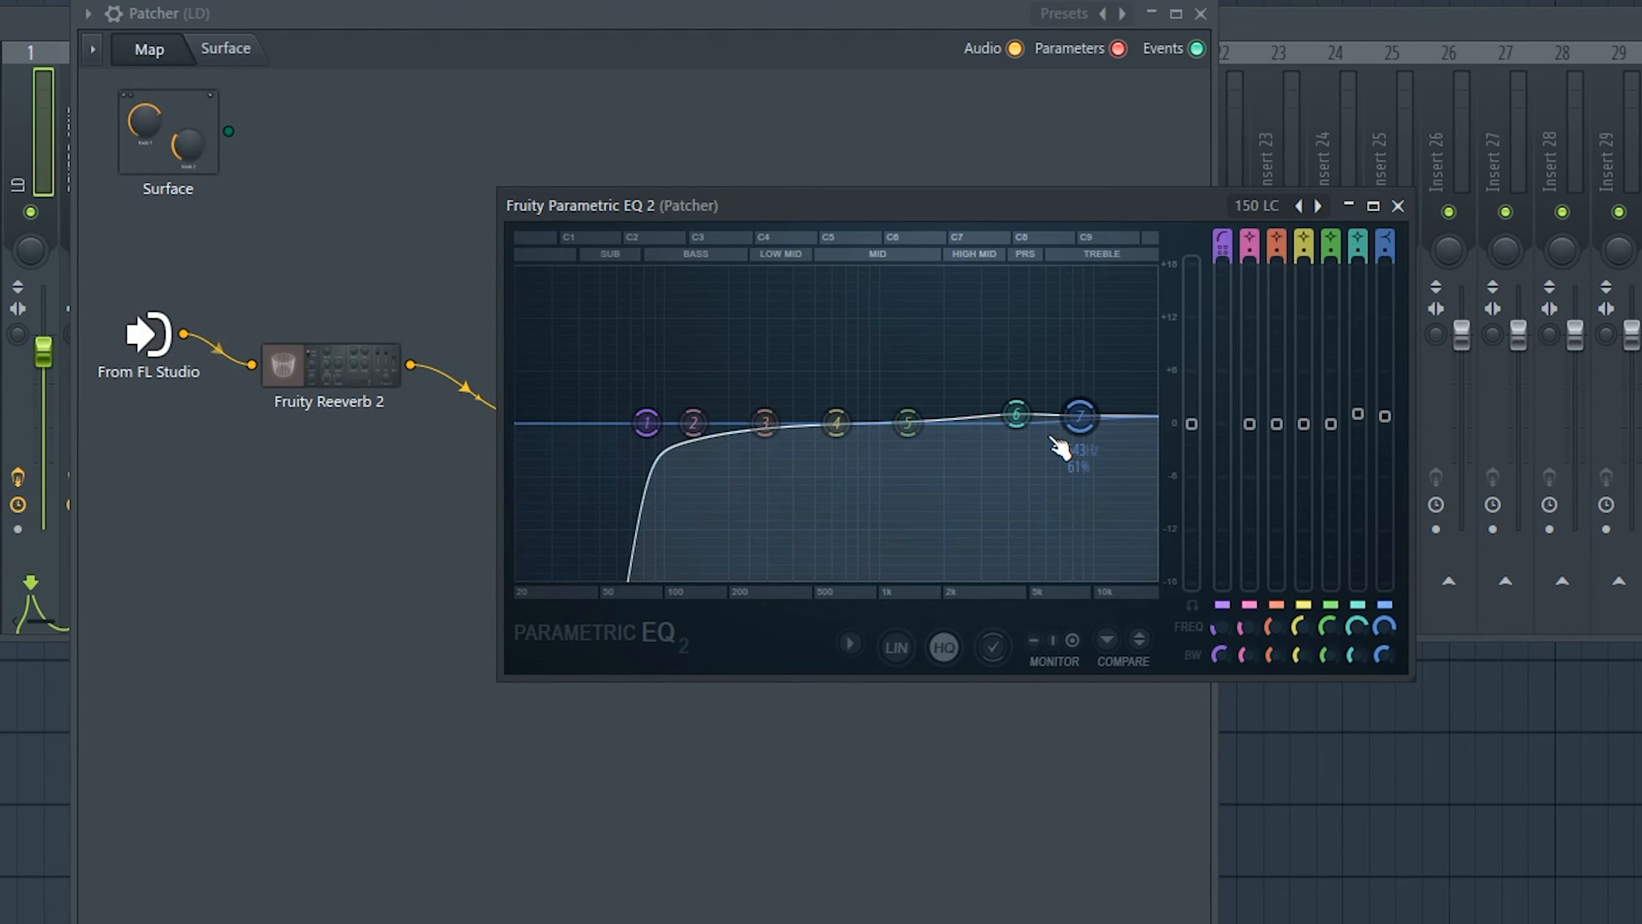
click(1398, 206)
- Shift Fruity Parametric EQ 2 closer to Fruity Reeverb 2 and review its EQ curve
drag(610, 419, 604, 424)
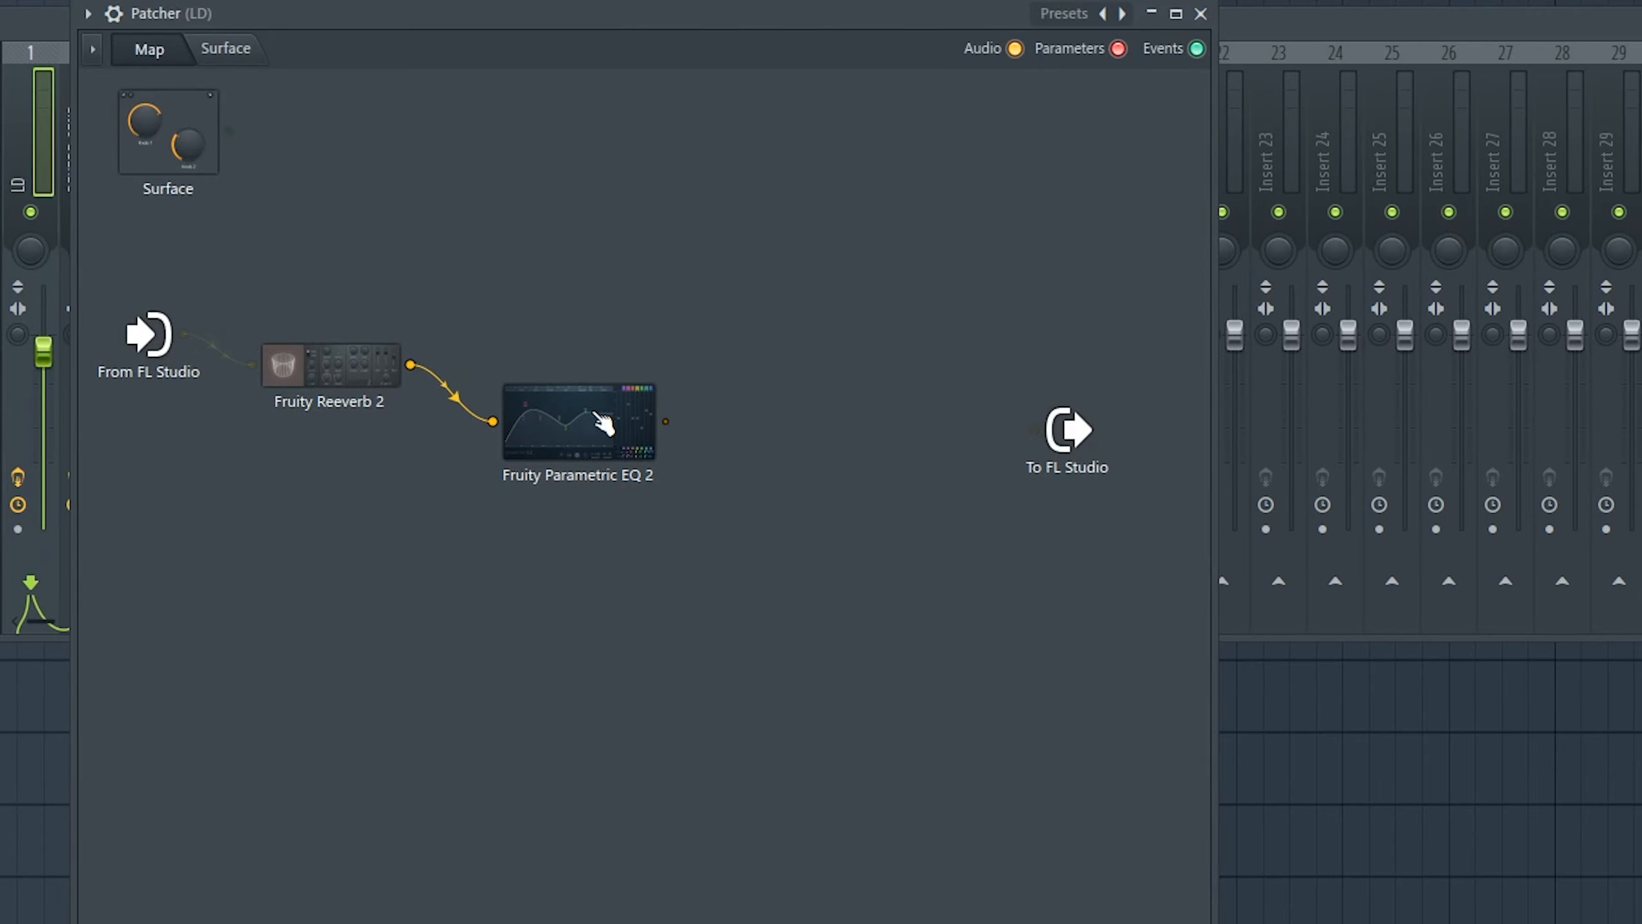
click(604, 424)
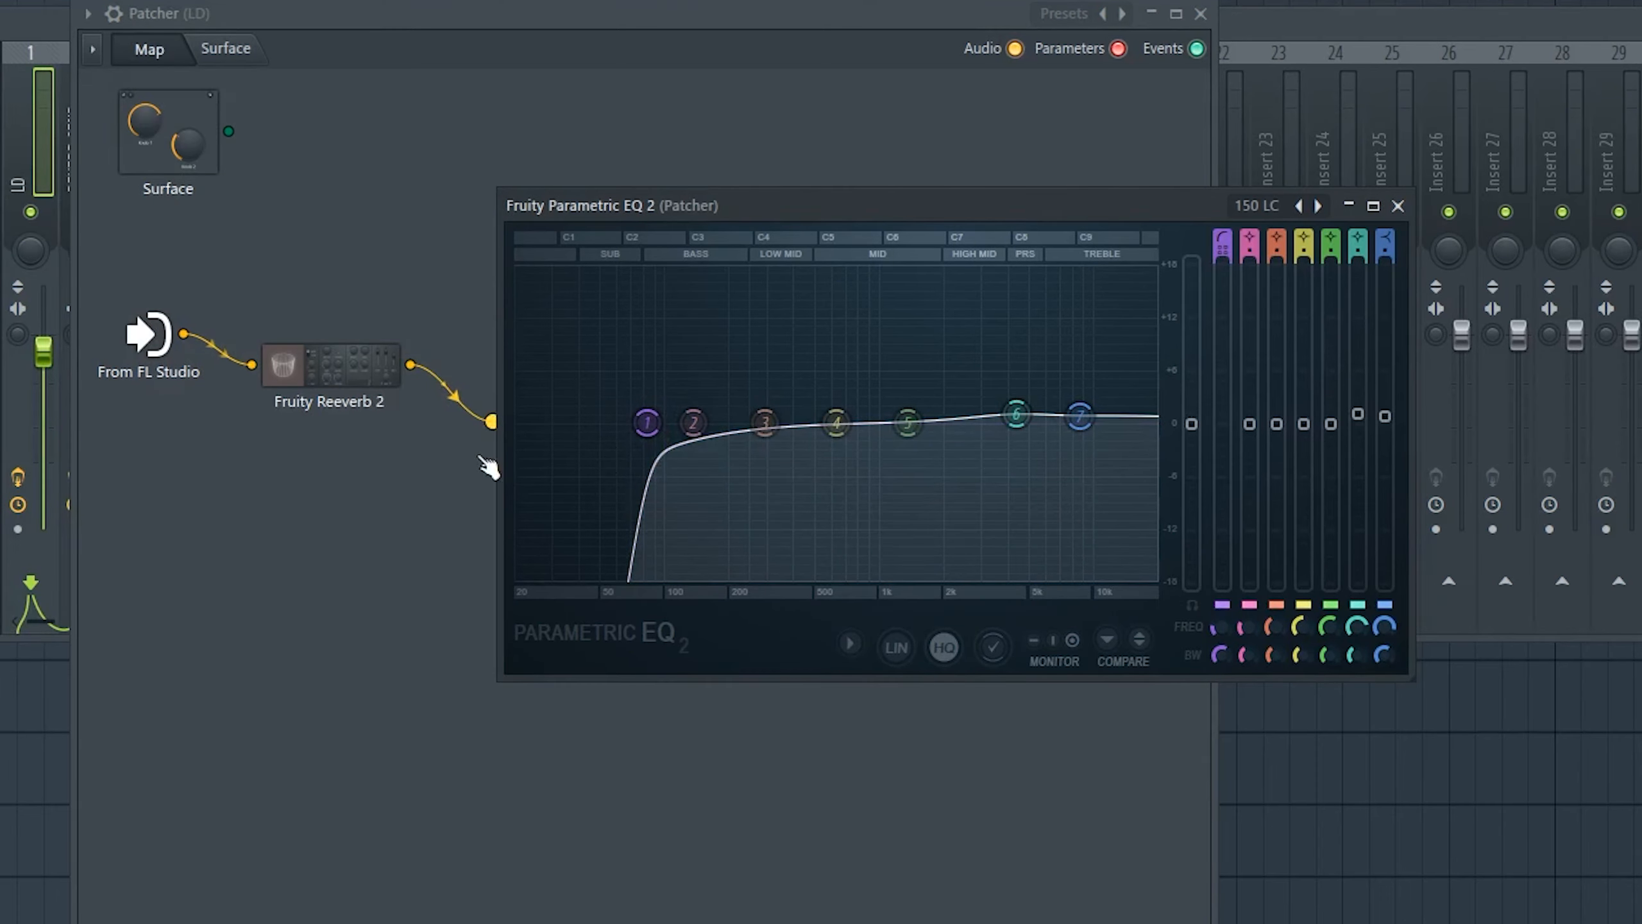
click(1398, 206)
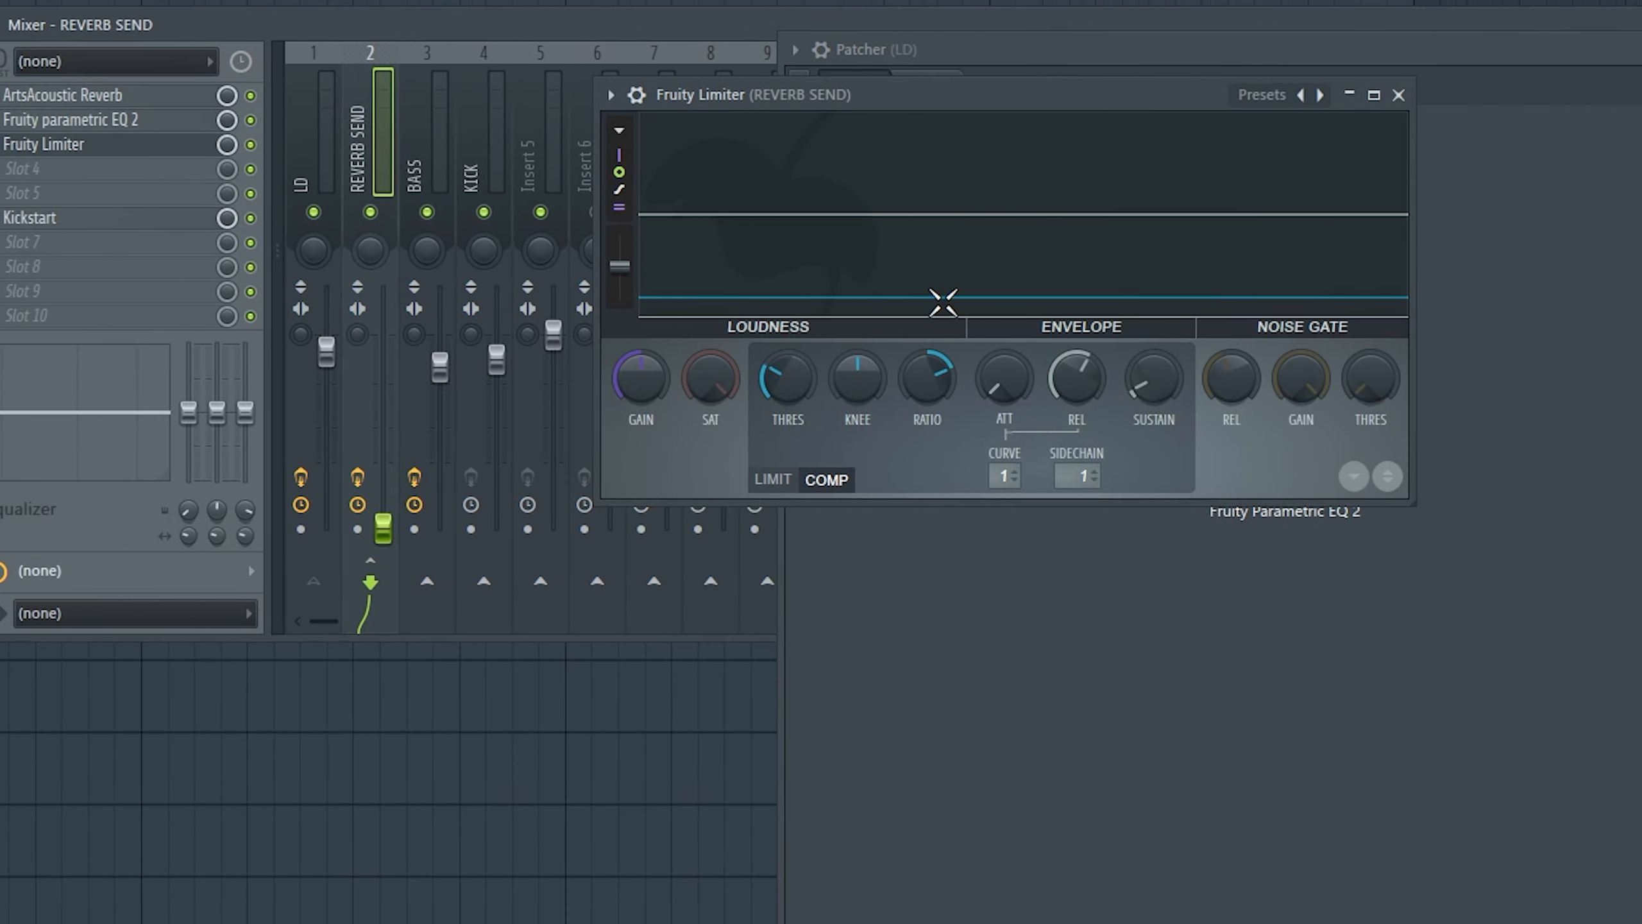
- Finish checking REVERB SEND's Fruity Limiter, add a Fruity Limiter to the LD track's Patcher map and place it beyond the EQ
click(1476, 95)
right_click(1605, 389)
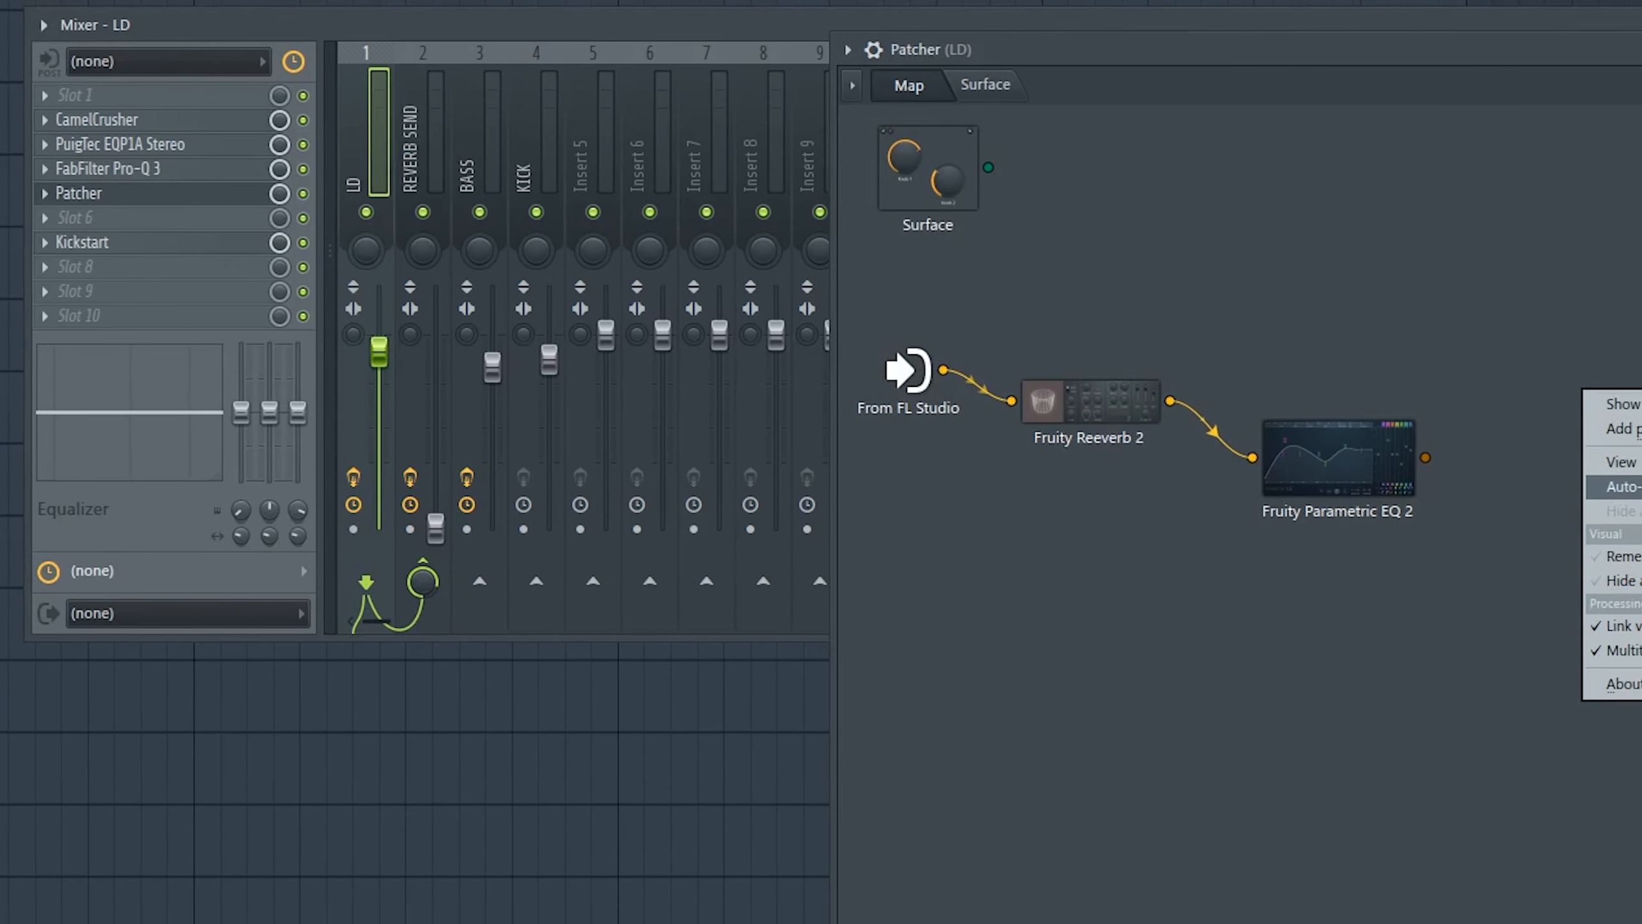
mouse_move(1345, 445)
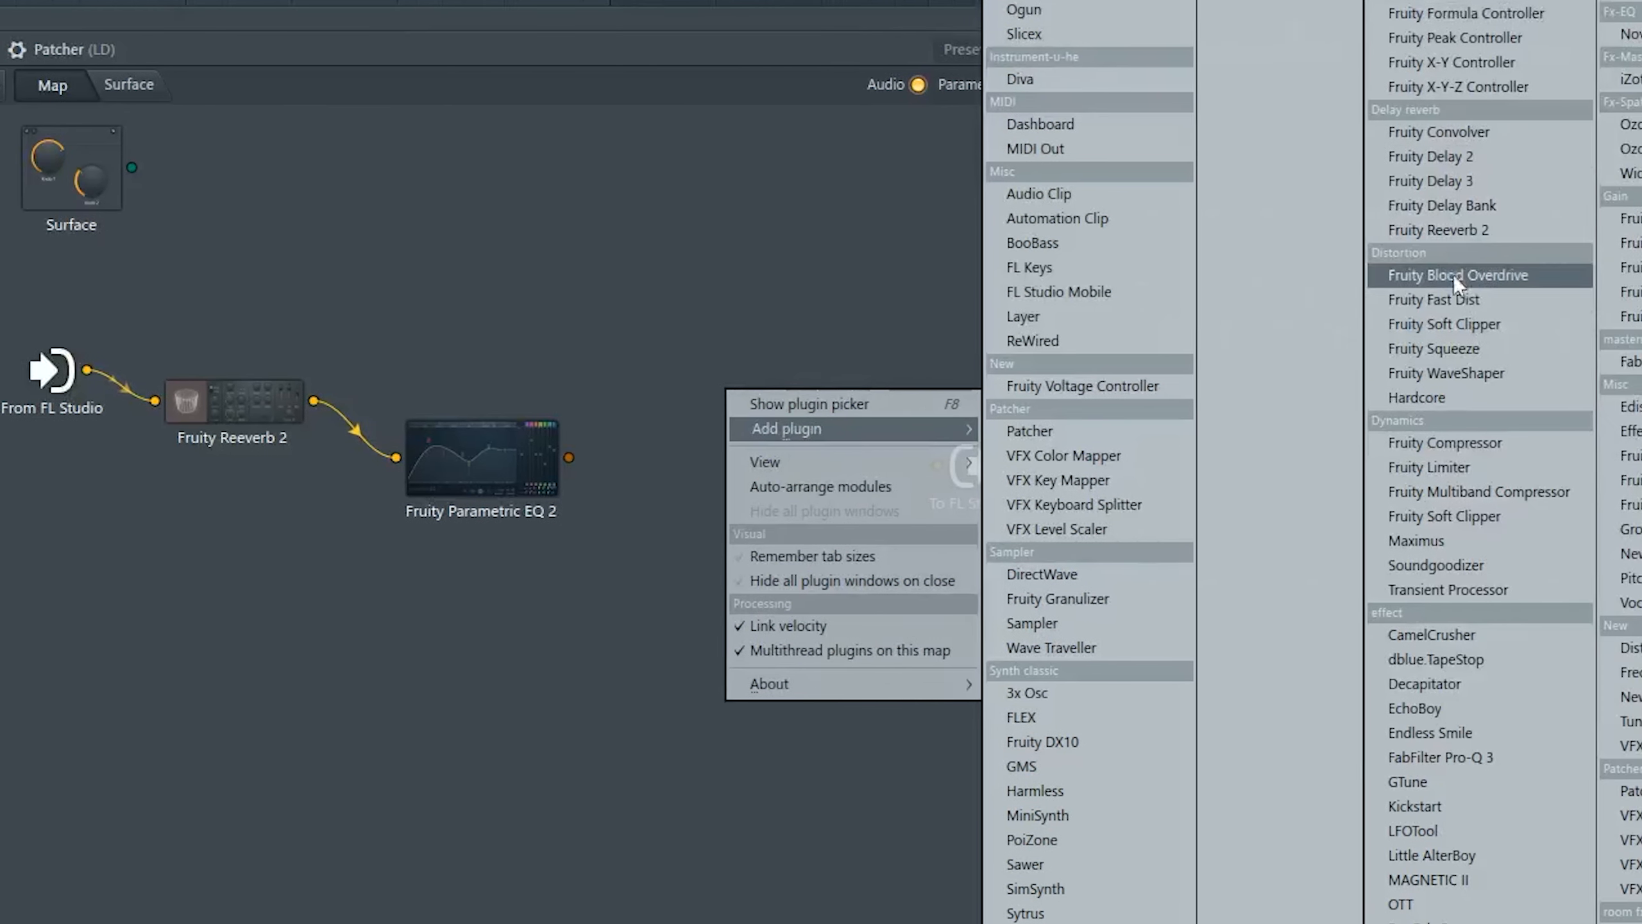
click(1457, 471)
drag(433, 446, 415, 371)
drag(411, 495, 672, 355)
- Switch the Patcher's Fruity Limiter to compressor mode, try a lower threshold, reset it and raise the ratio
click(647, 366)
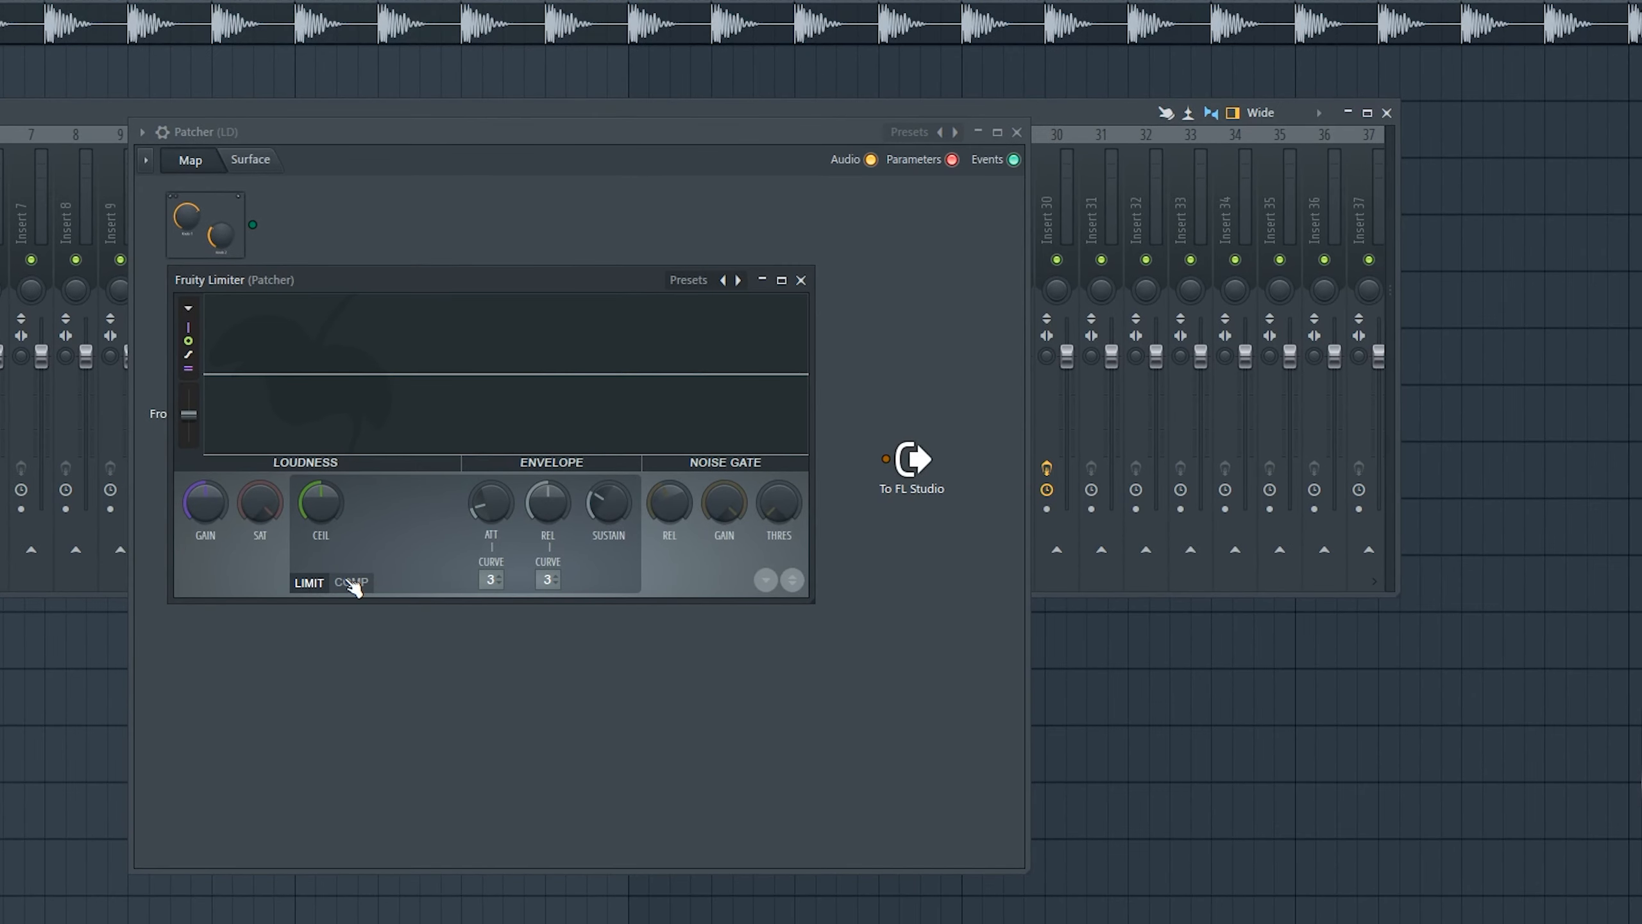
click(351, 583)
drag(420, 280, 696, 370)
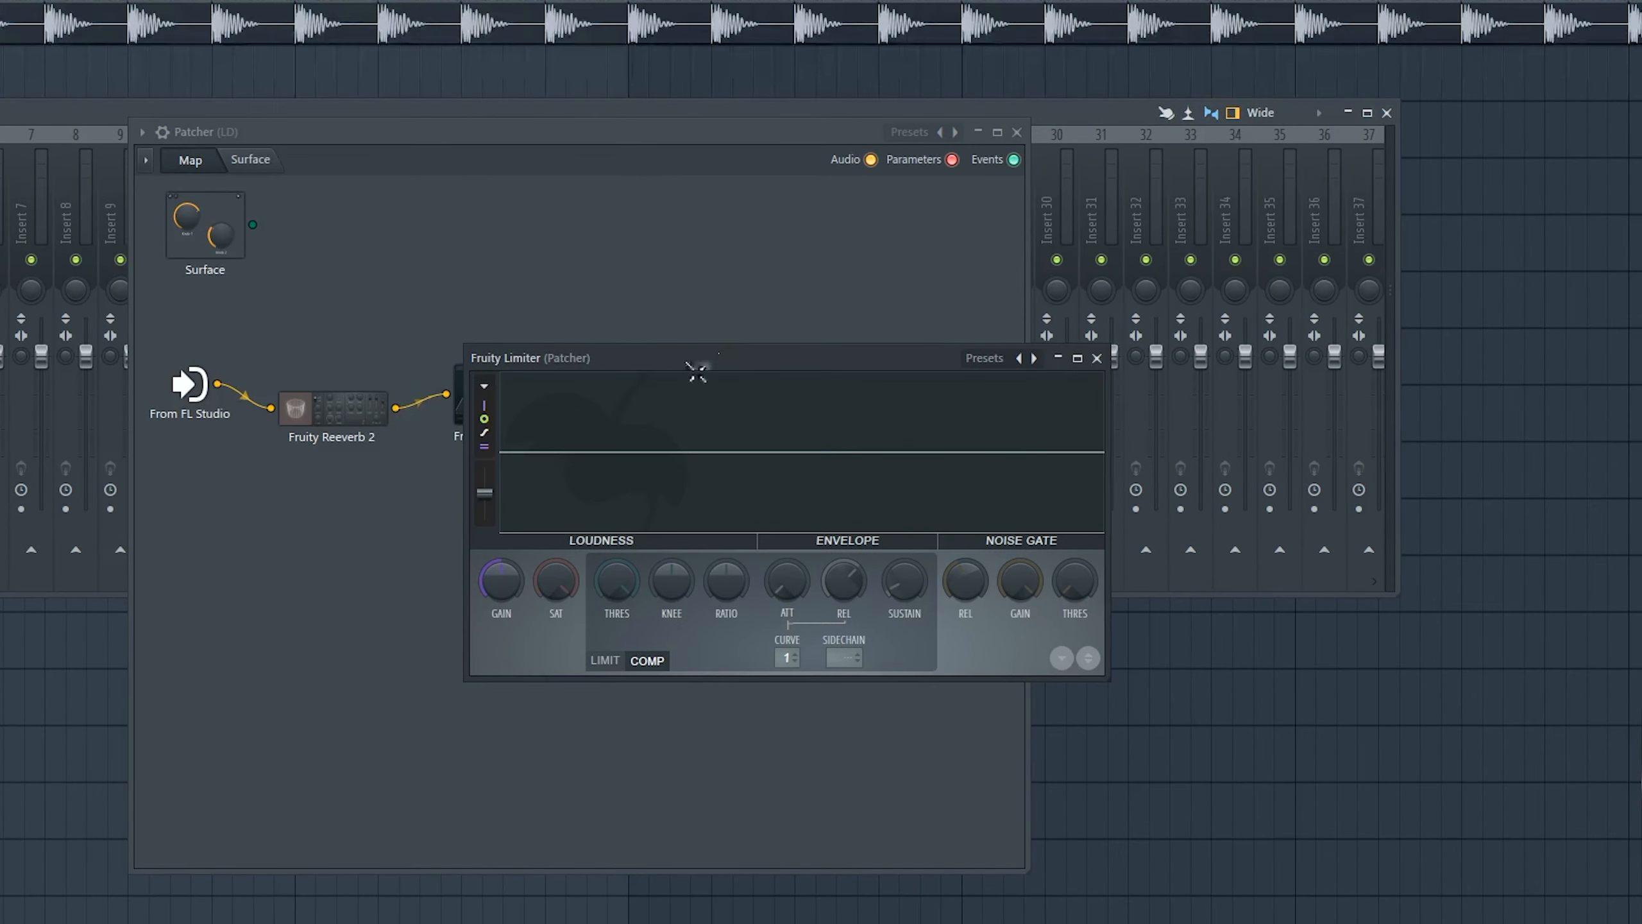
drag(617, 581, 617, 646)
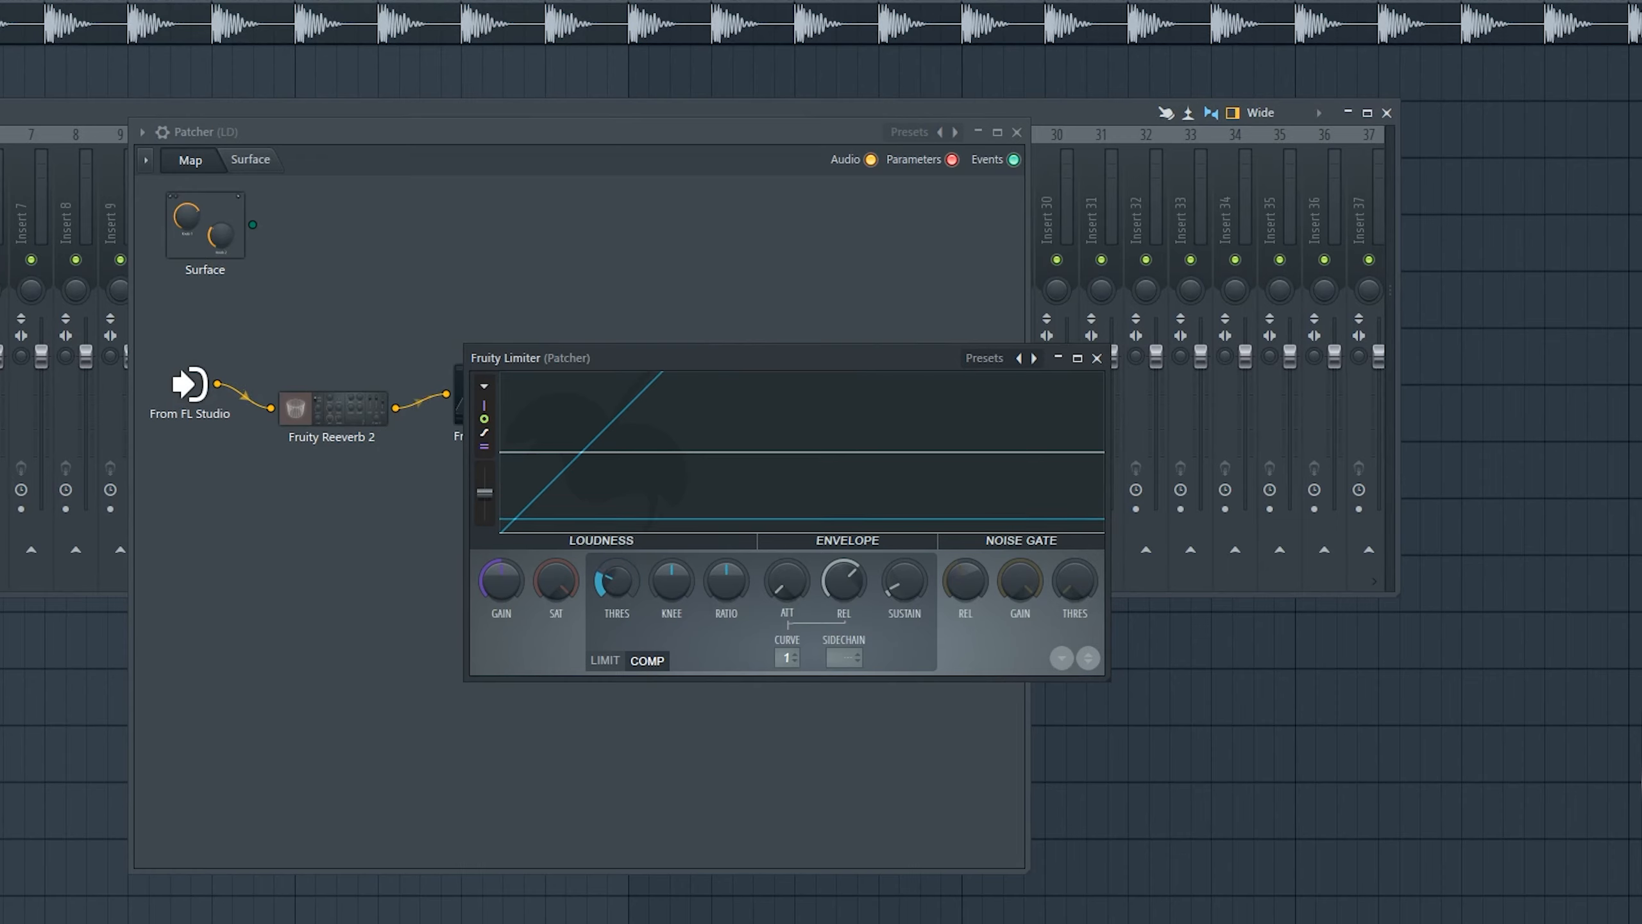
drag(601, 580, 601, 582)
alt+click(602, 582)
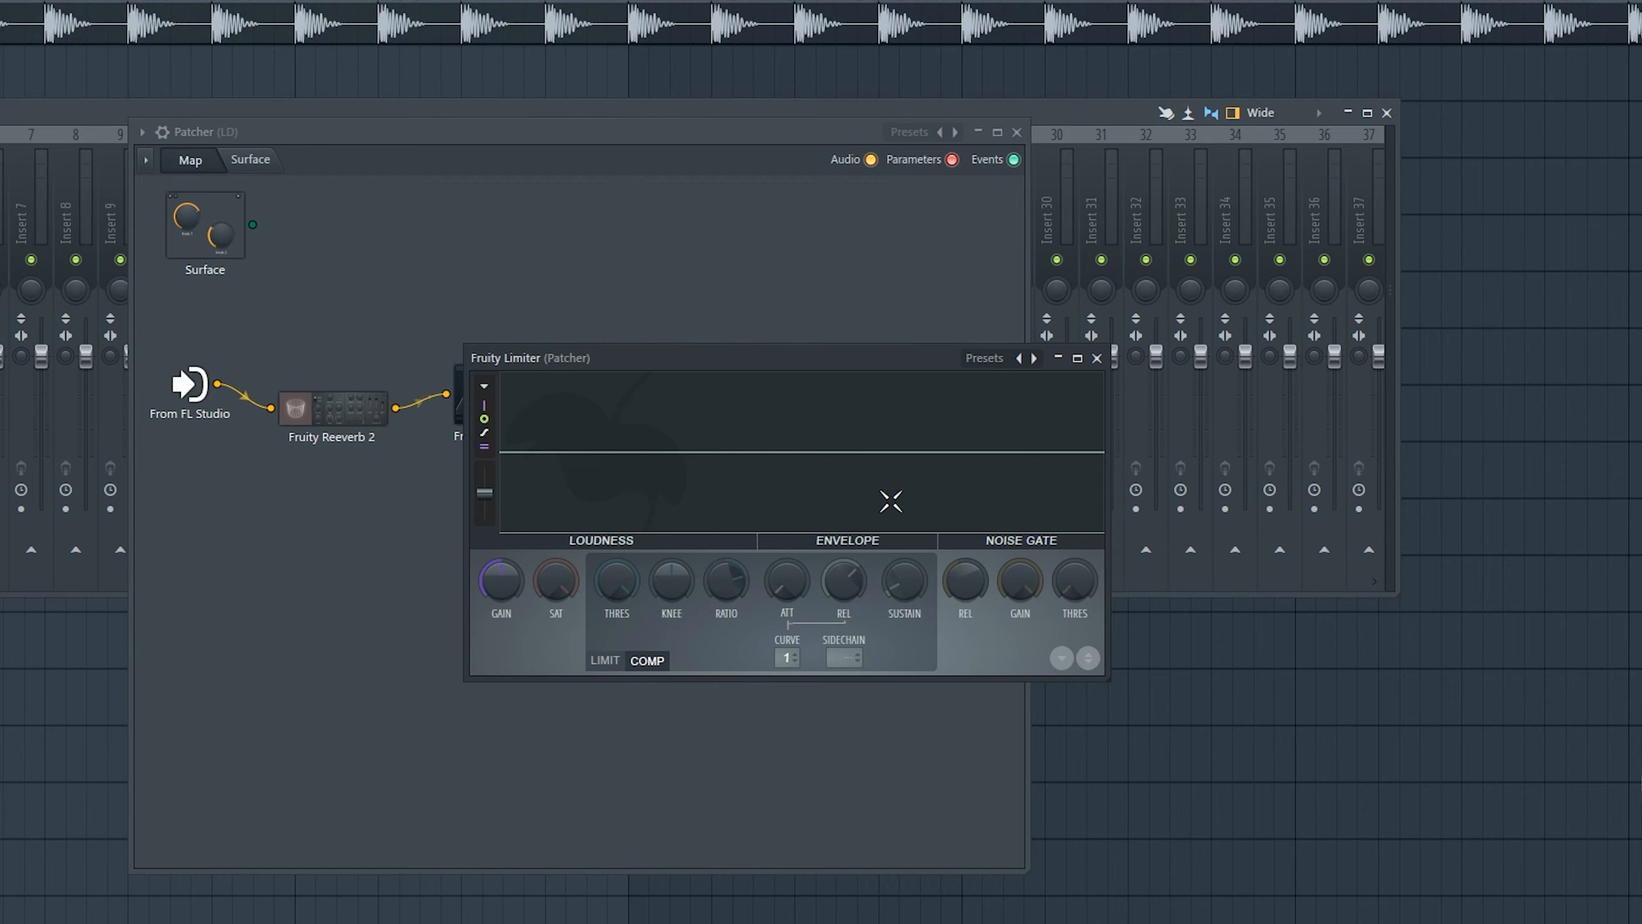
click(1097, 359)
- Connect Fruity Parametric EQ 2 through Fruity Limiter to To FL Studio and add a second audio input to the limiter
drag(735, 400, 750, 382)
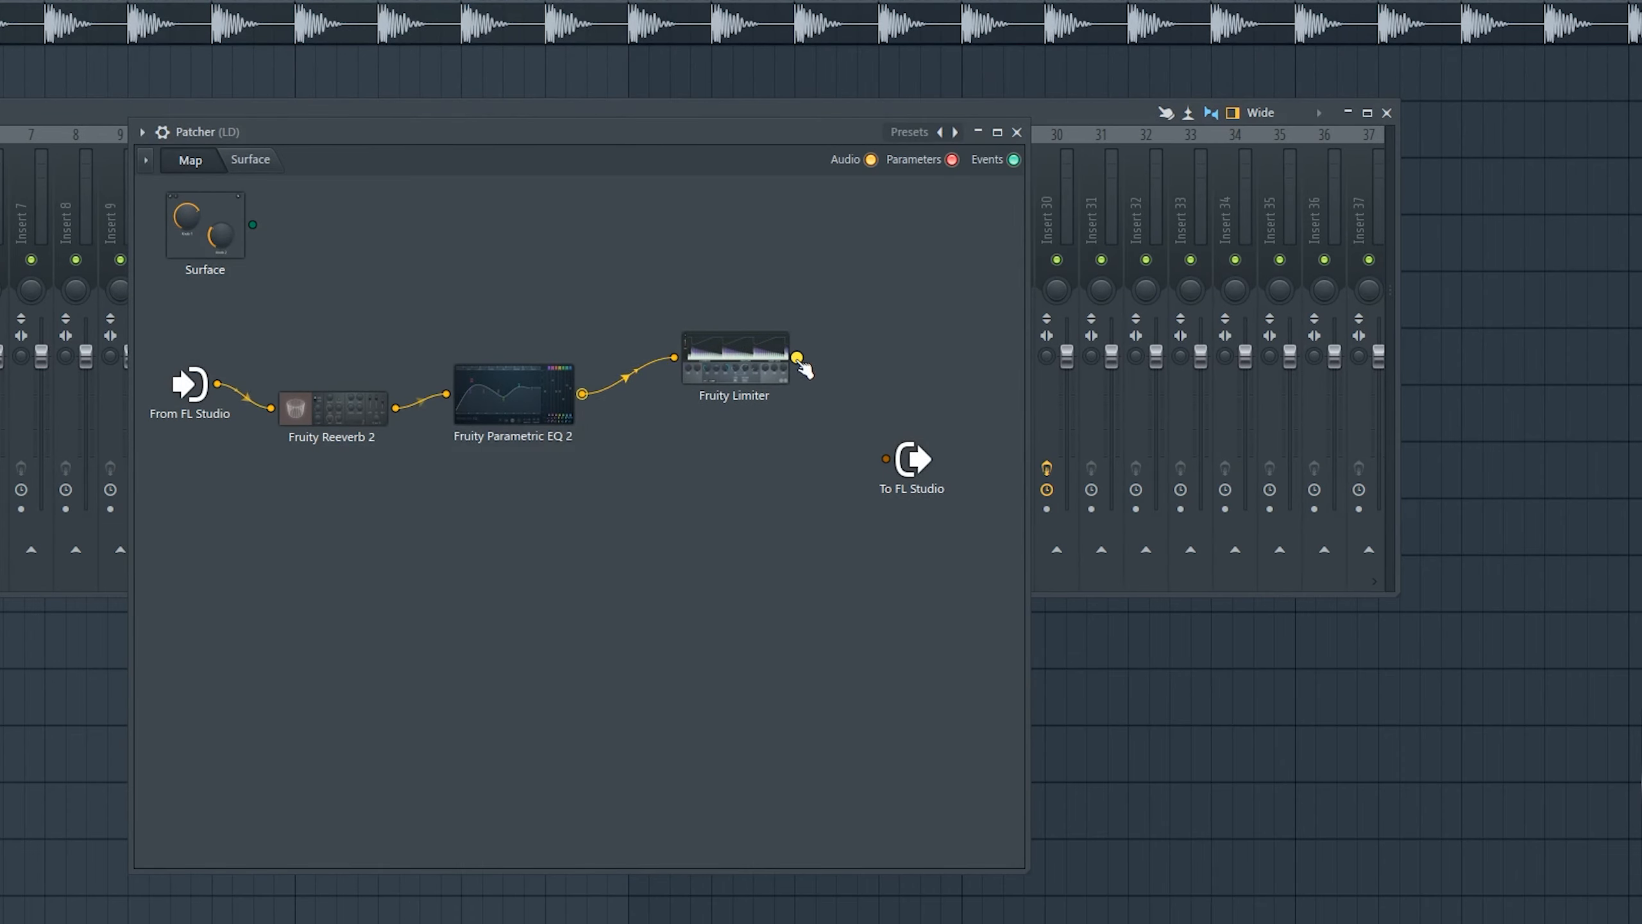
drag(731, 372, 722, 360)
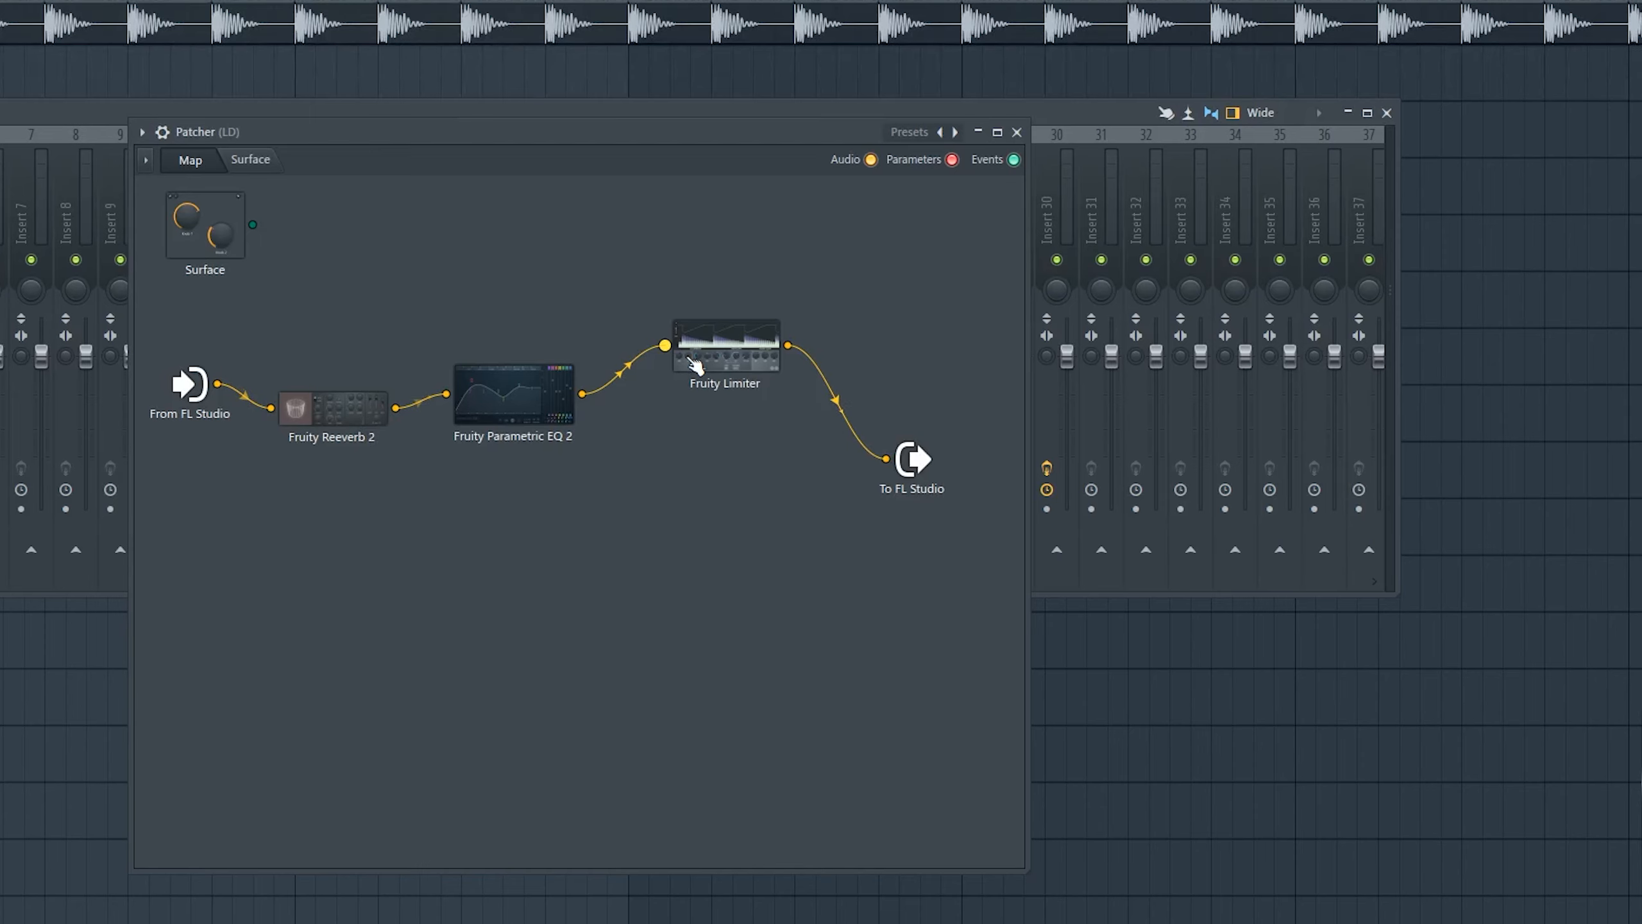
right_click(718, 361)
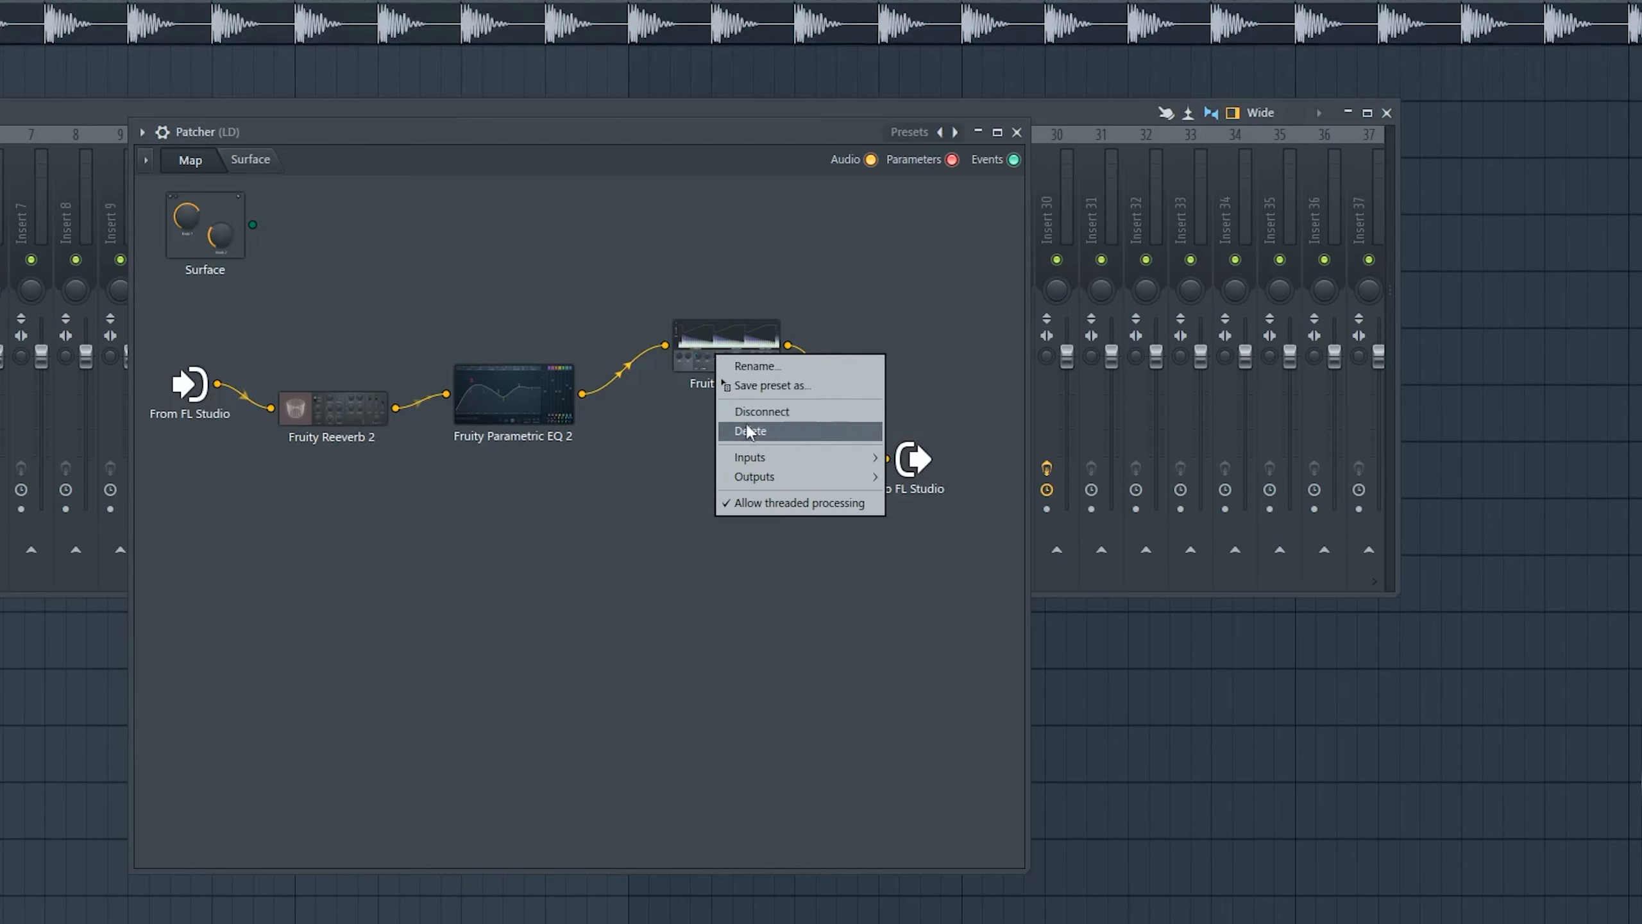
mouse_move(750, 461)
mouse_move(919, 459)
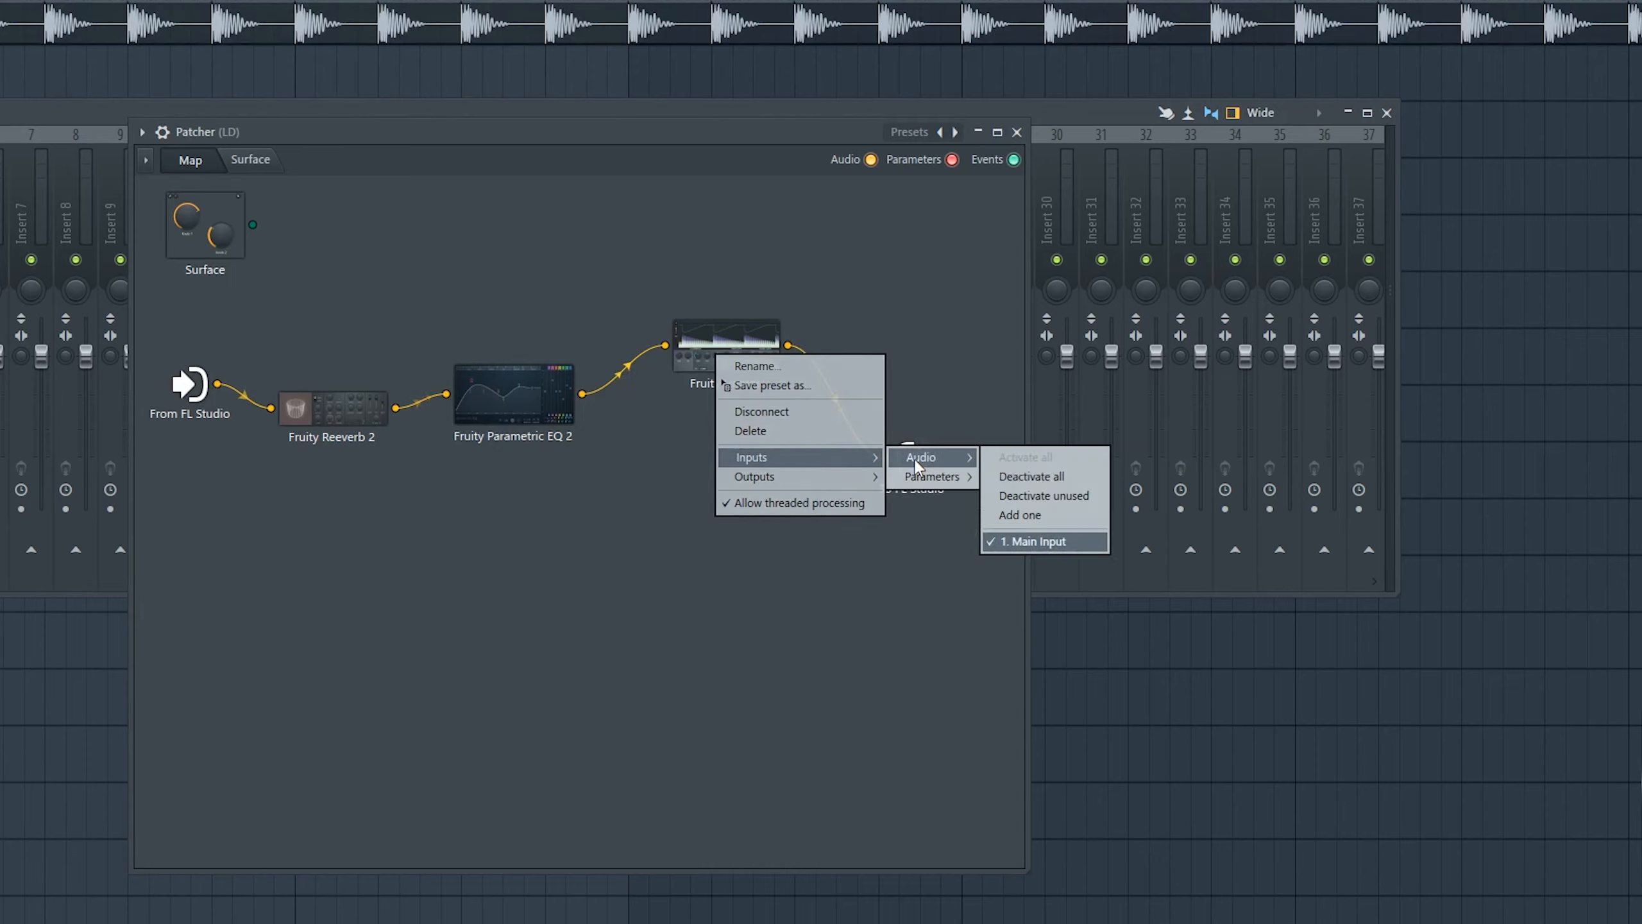
click(1054, 513)
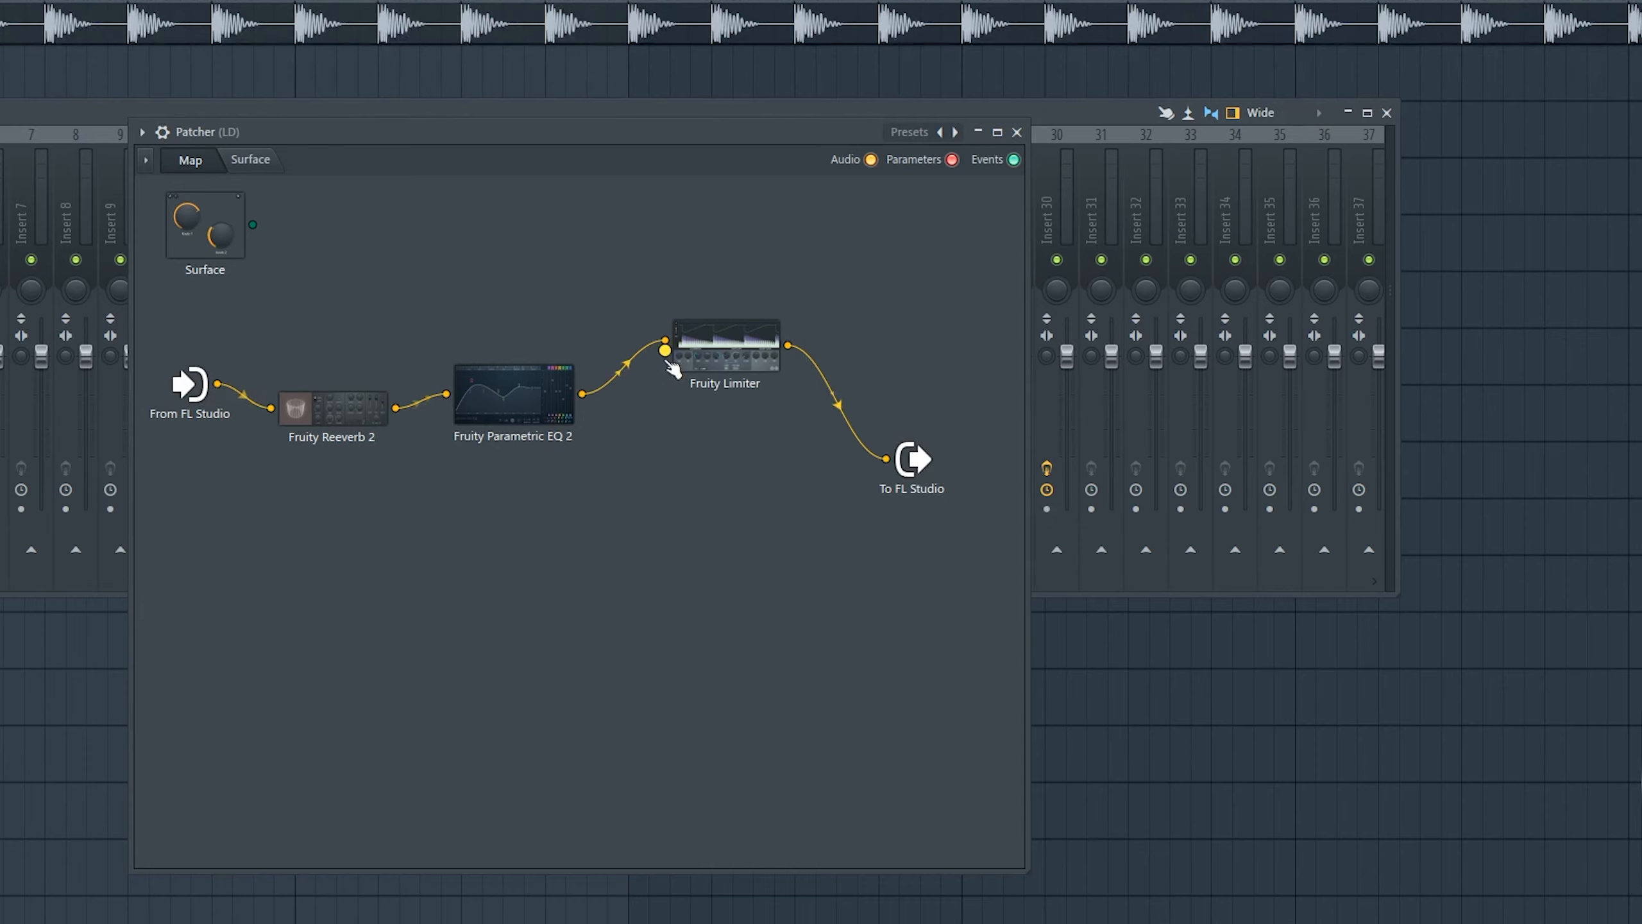
- Connect From FL Studio to Fruity Limiter's second input and set the limiter's sidechain source to Input 1
drag(734, 374, 716, 331)
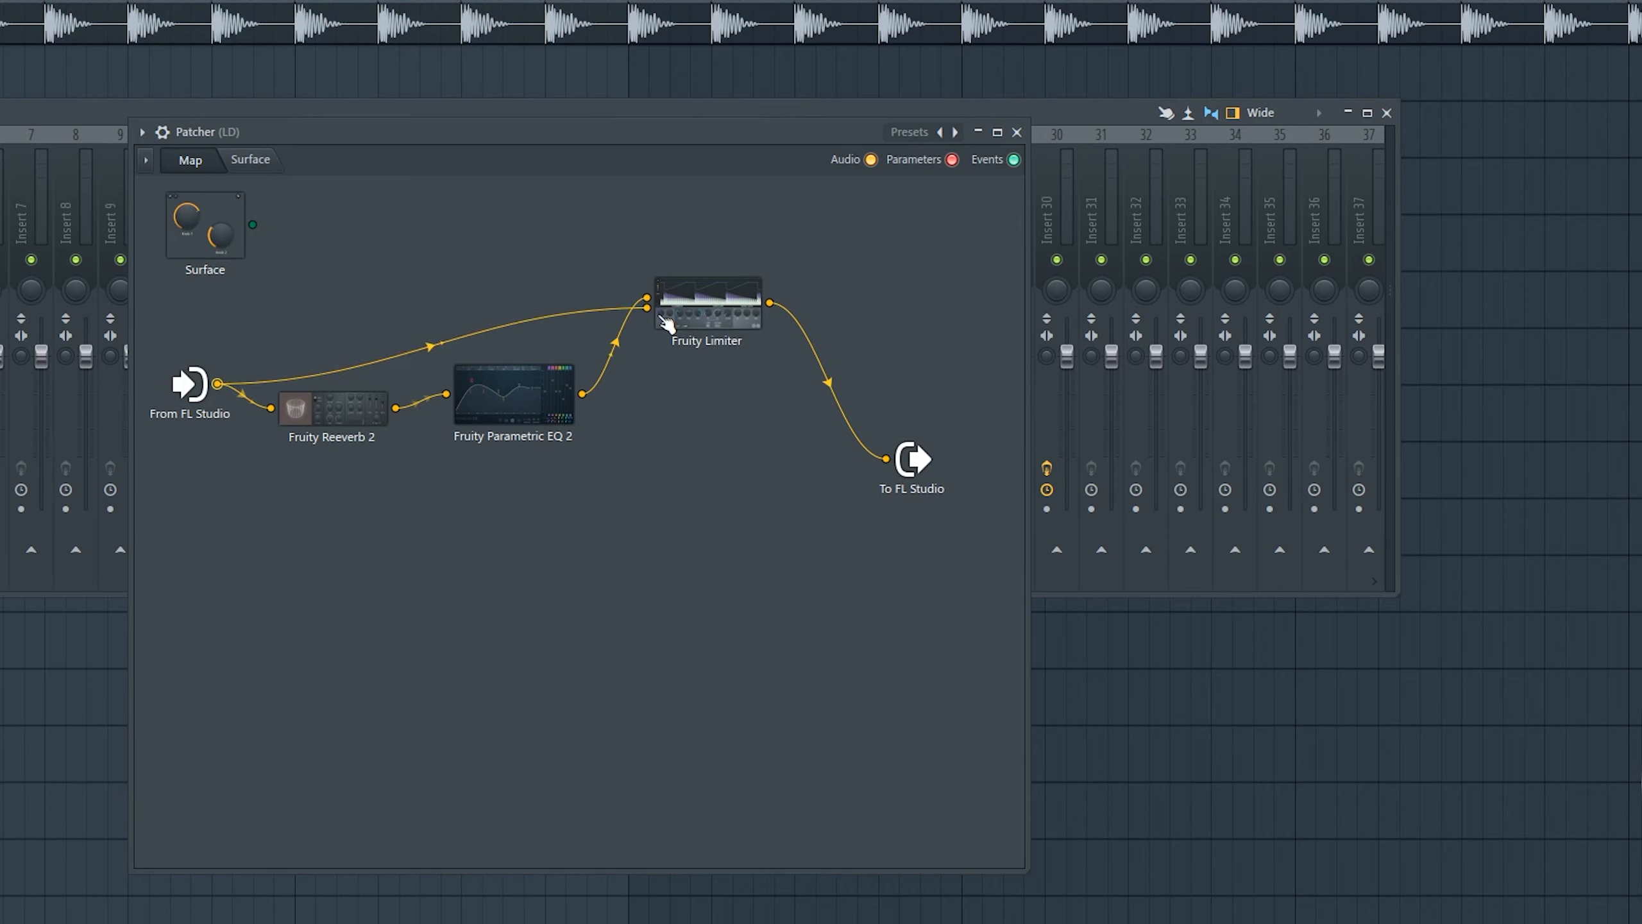
click(714, 330)
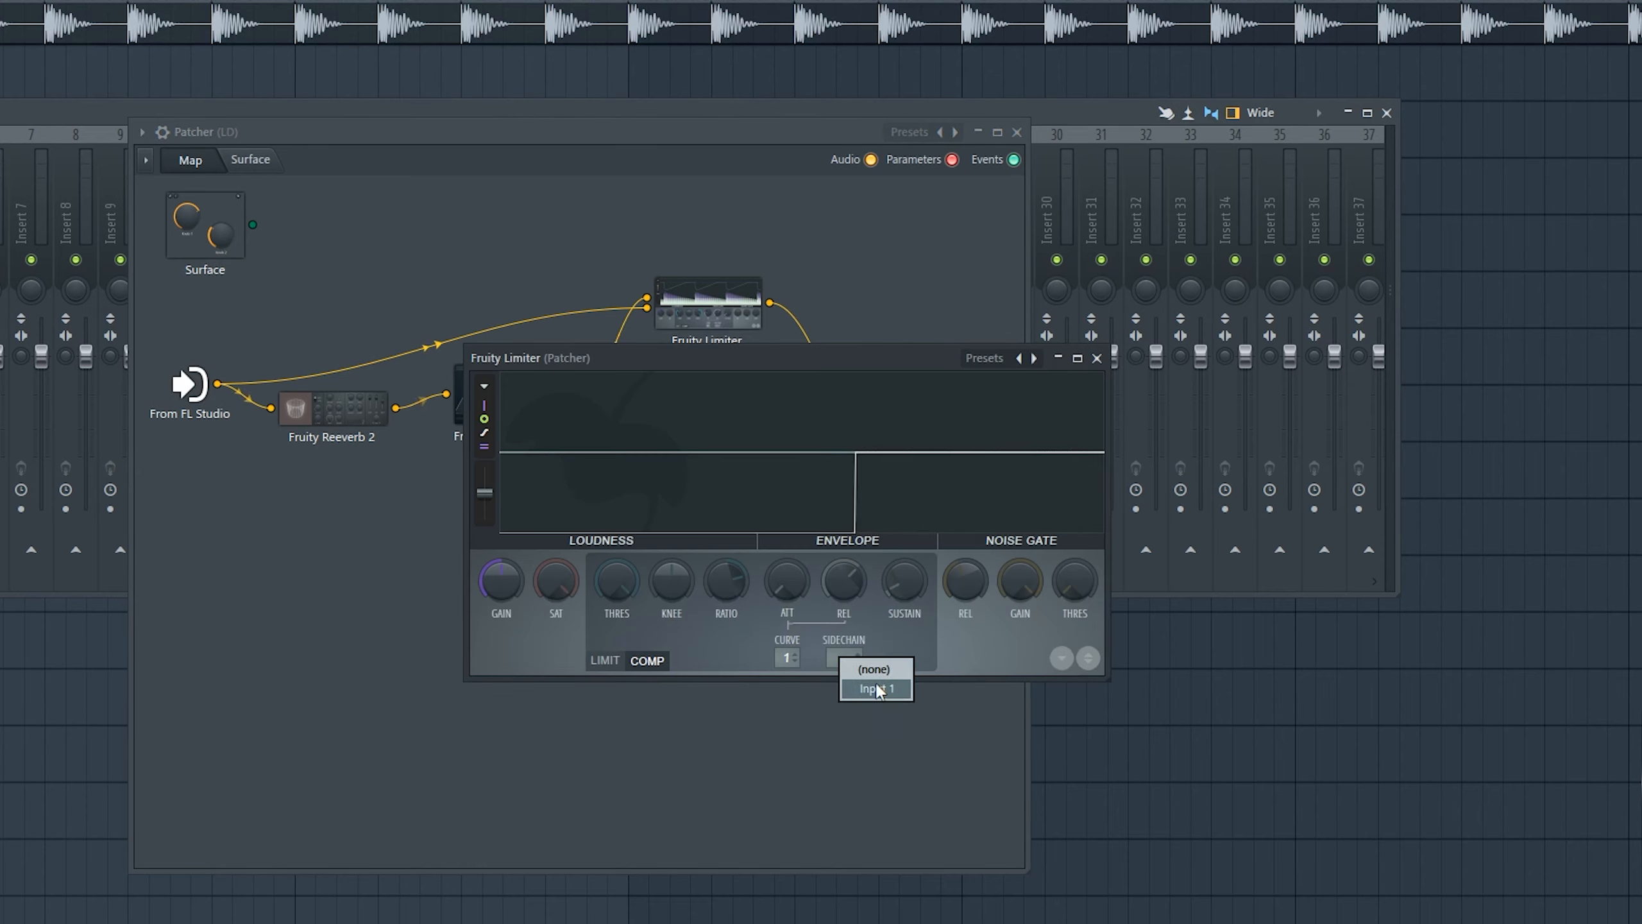
click(881, 683)
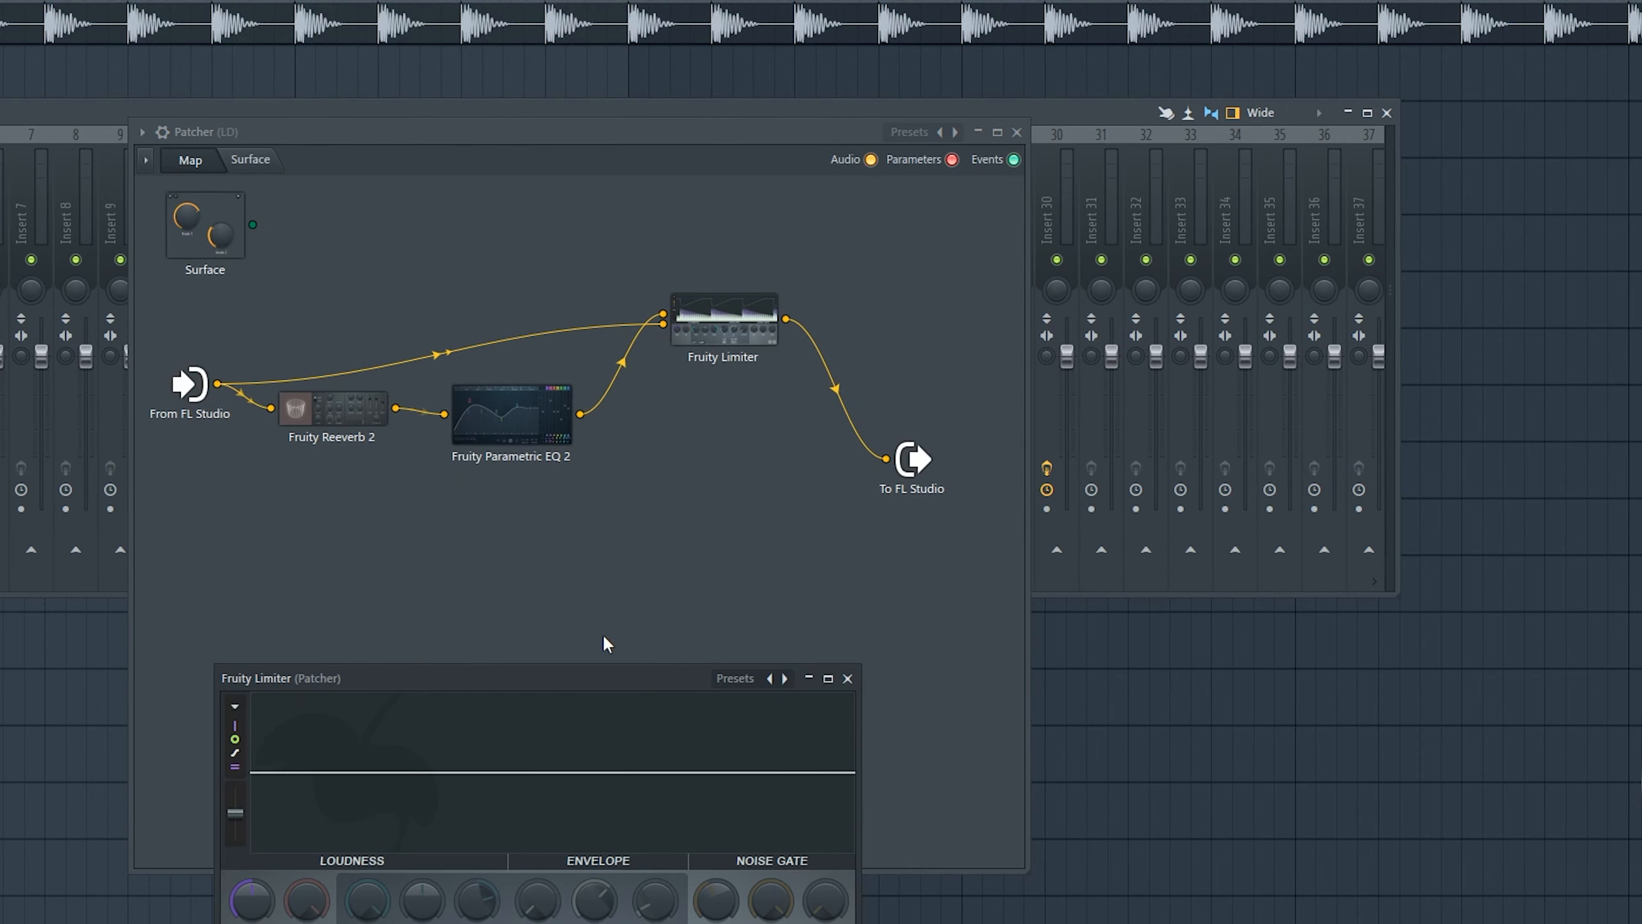
drag(611, 671, 542, 713)
- Connect From FL Studio directly to To FL Studio and arrange the reverb, EQ and limiter below that dry line
drag(218, 386, 253, 508)
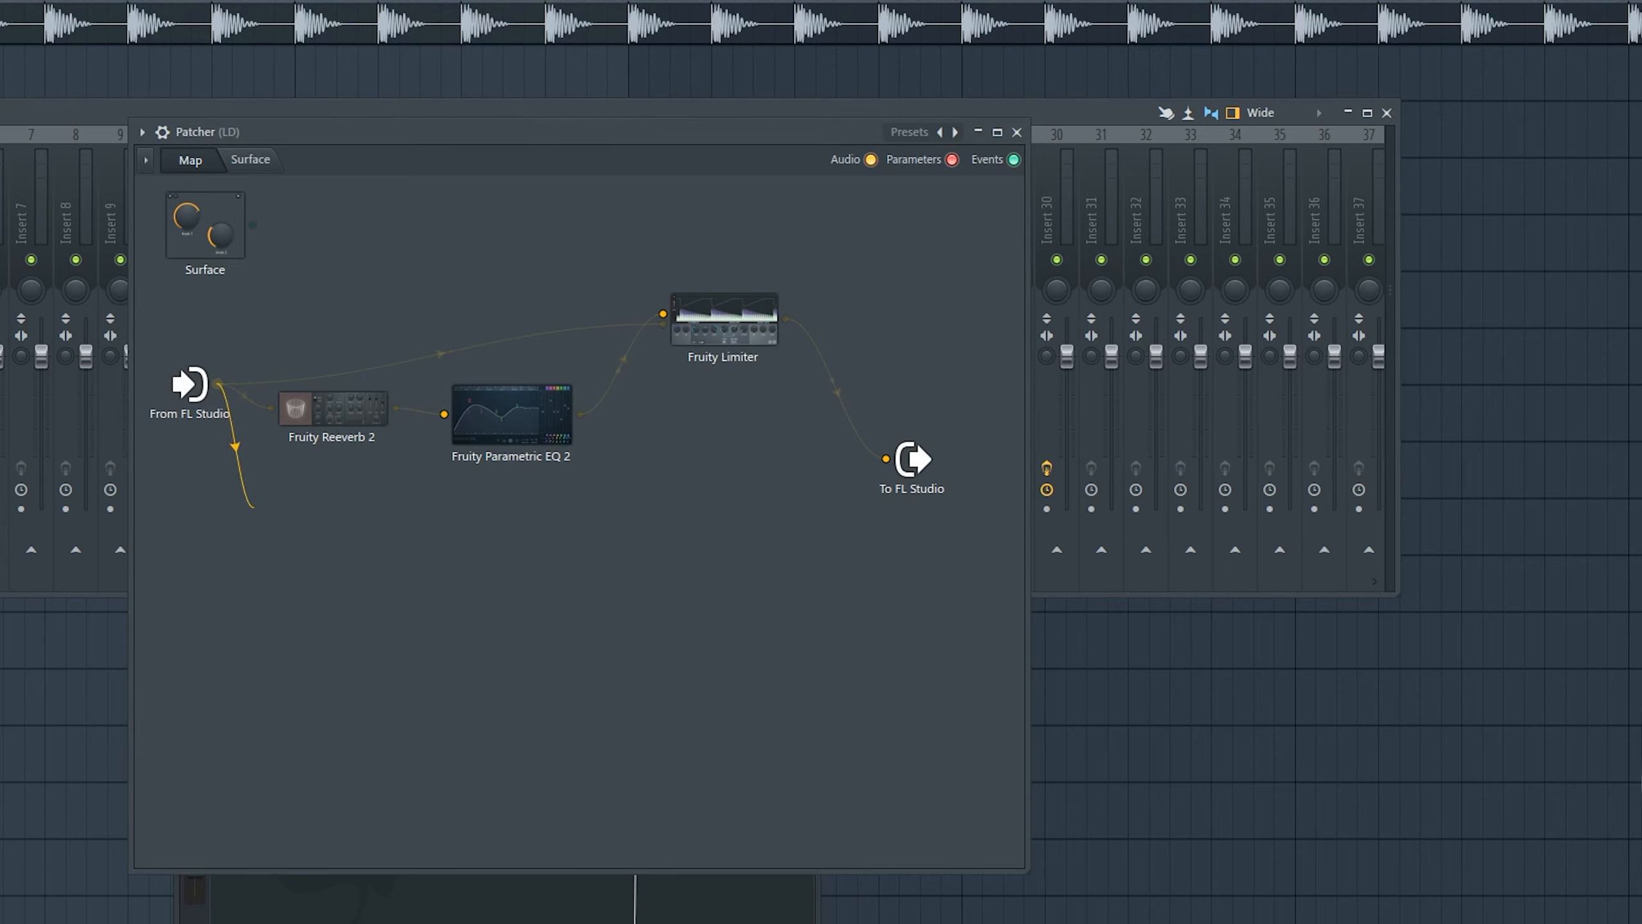
drag(659, 571, 886, 459)
drag(528, 421, 512, 506)
drag(337, 410, 295, 558)
drag(515, 511, 520, 590)
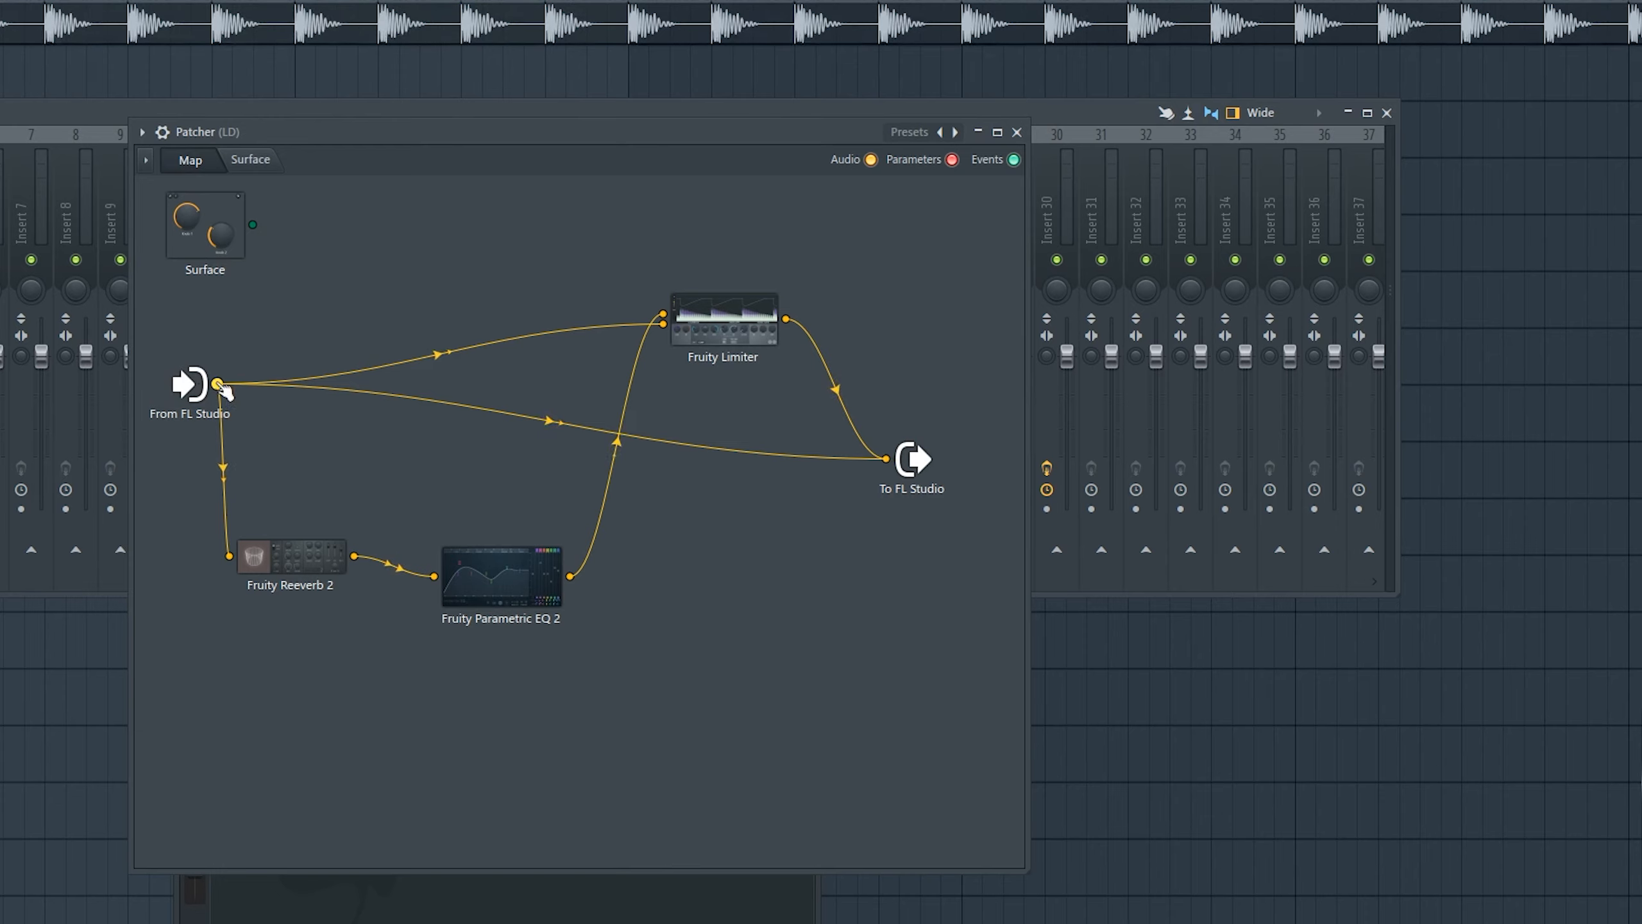
drag(675, 333, 676, 508)
drag(536, 561, 515, 599)
drag(702, 504, 709, 538)
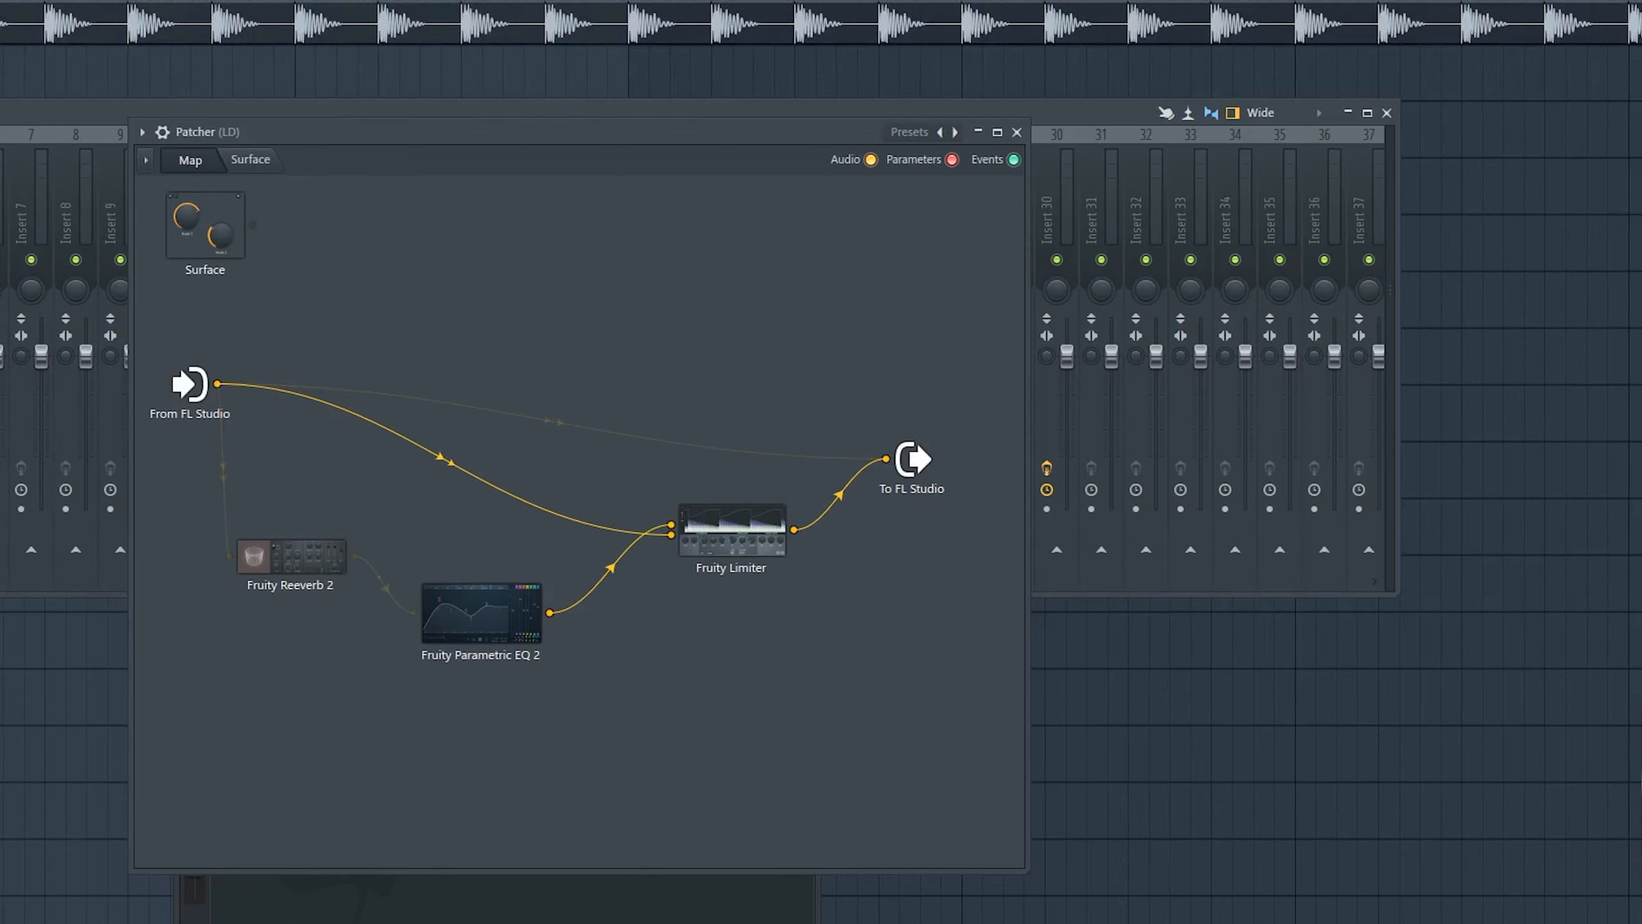
drag(307, 556, 313, 588)
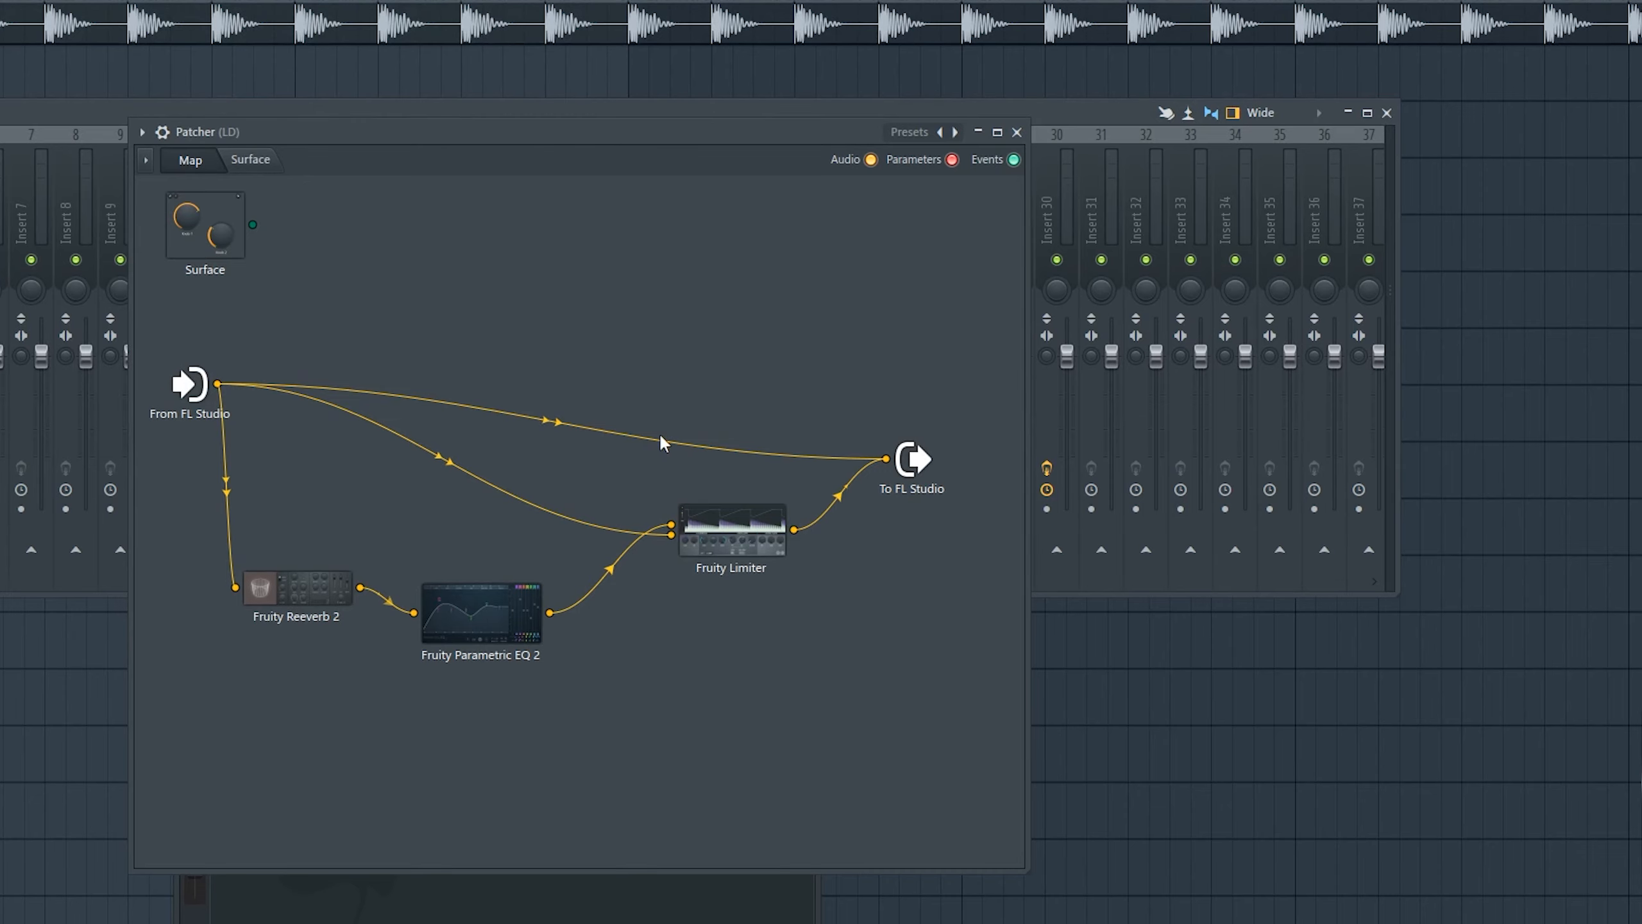
- Bring Fruity Limiter's window back, lower its threshold substantially and play the lead to hear the ducked reverb
click(403, 911)
drag(422, 741, 893, 150)
drag(780, 387, 779, 369)
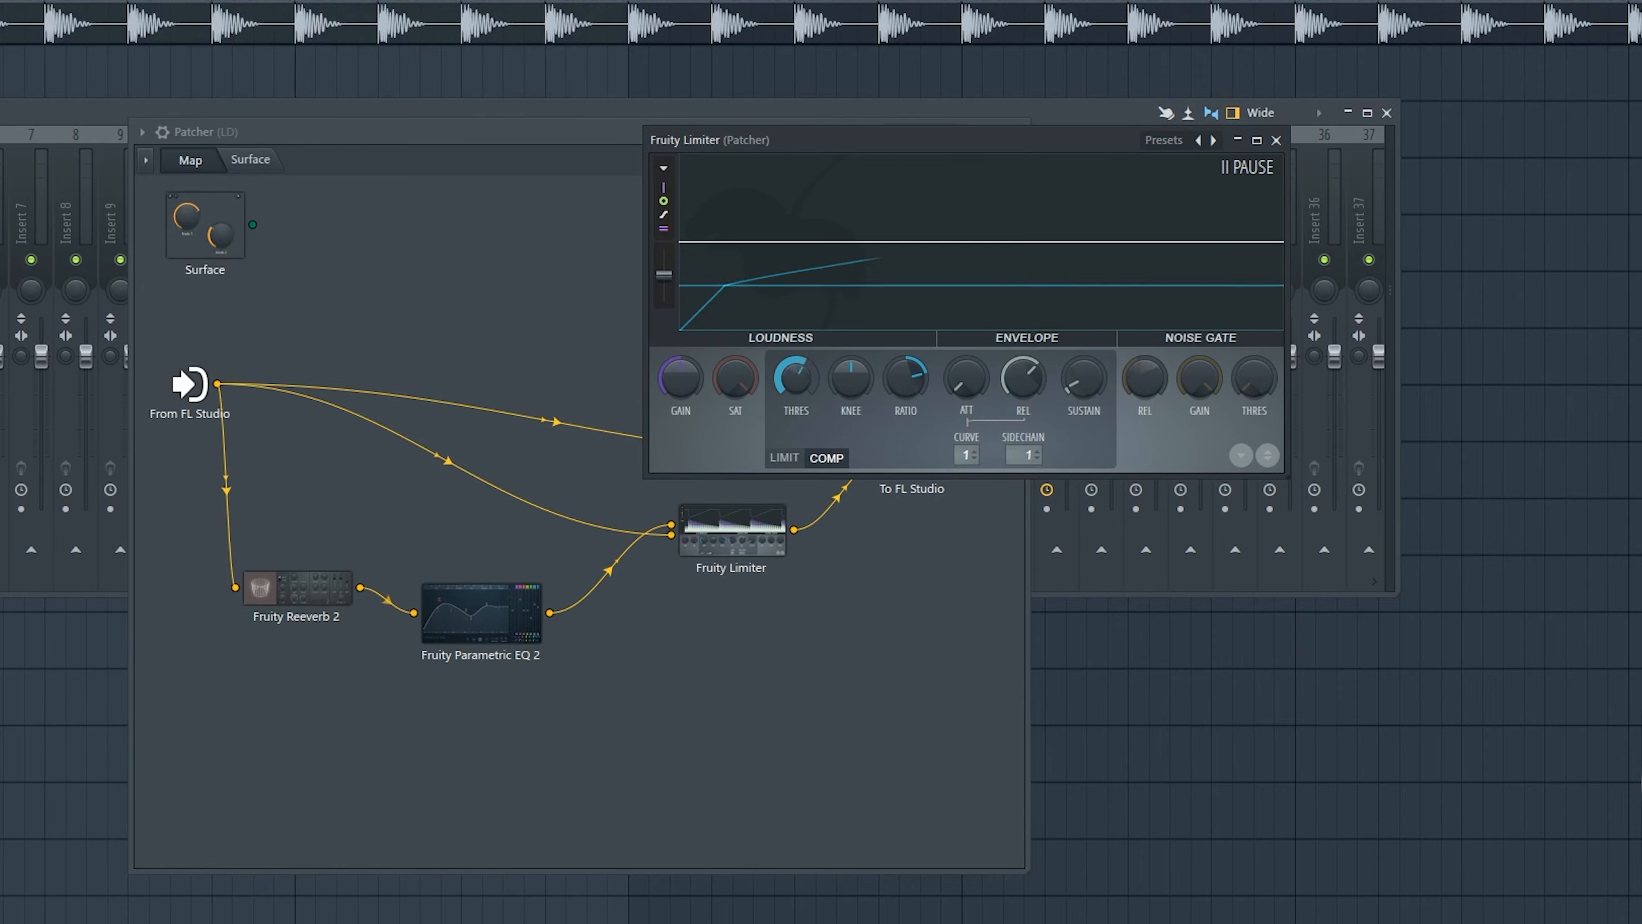
click(790, 377)
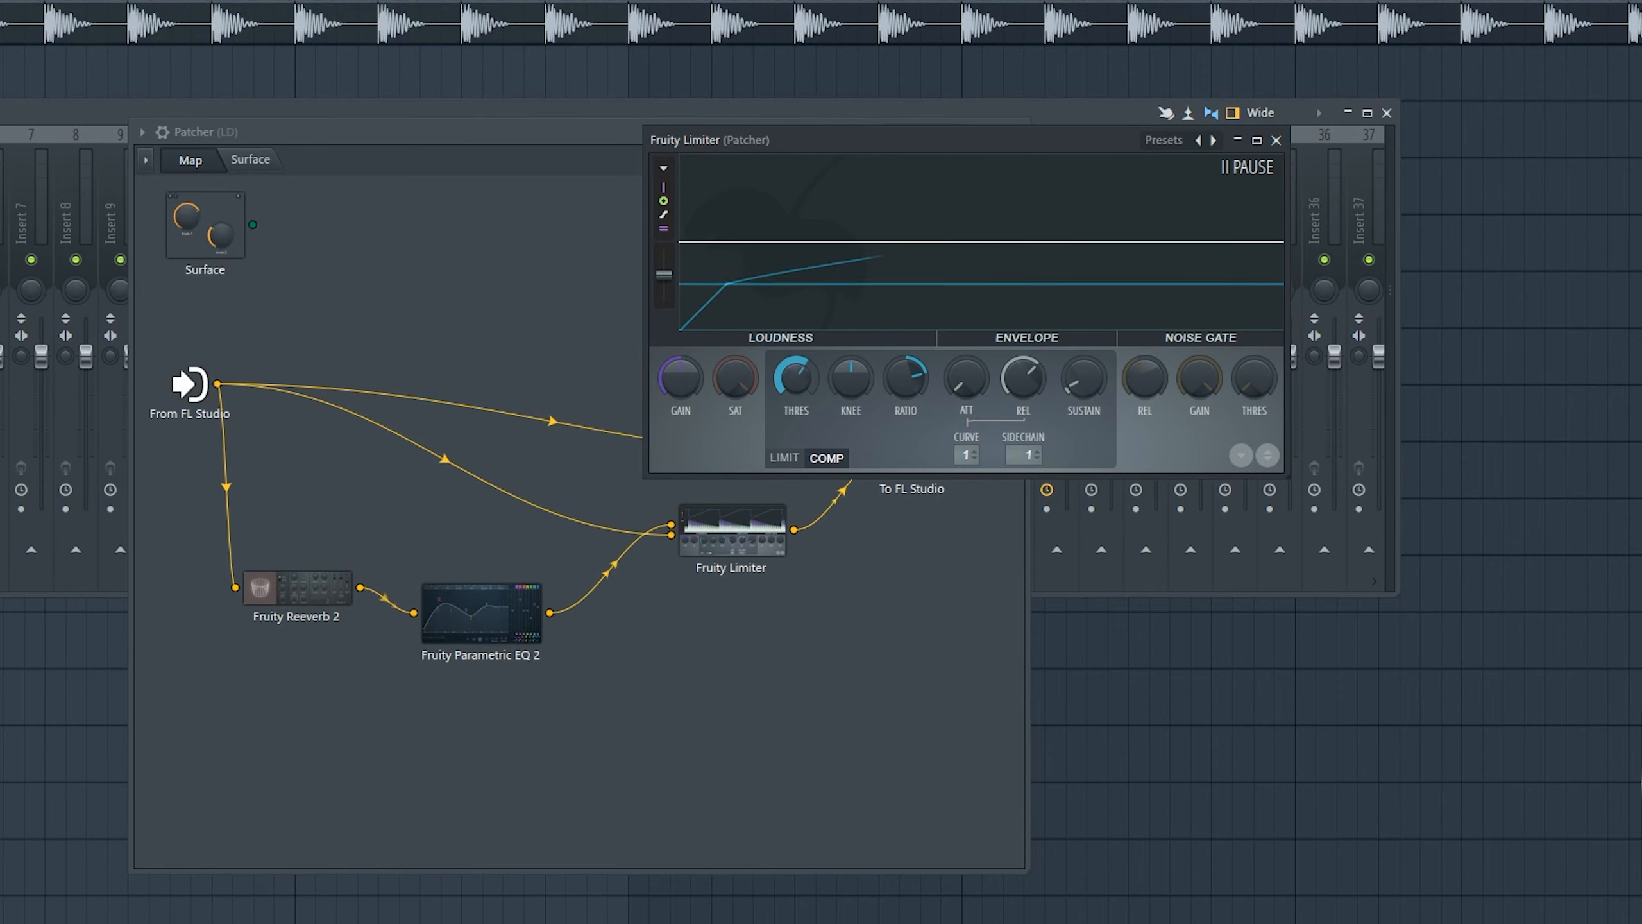
drag(797, 377, 796, 431)
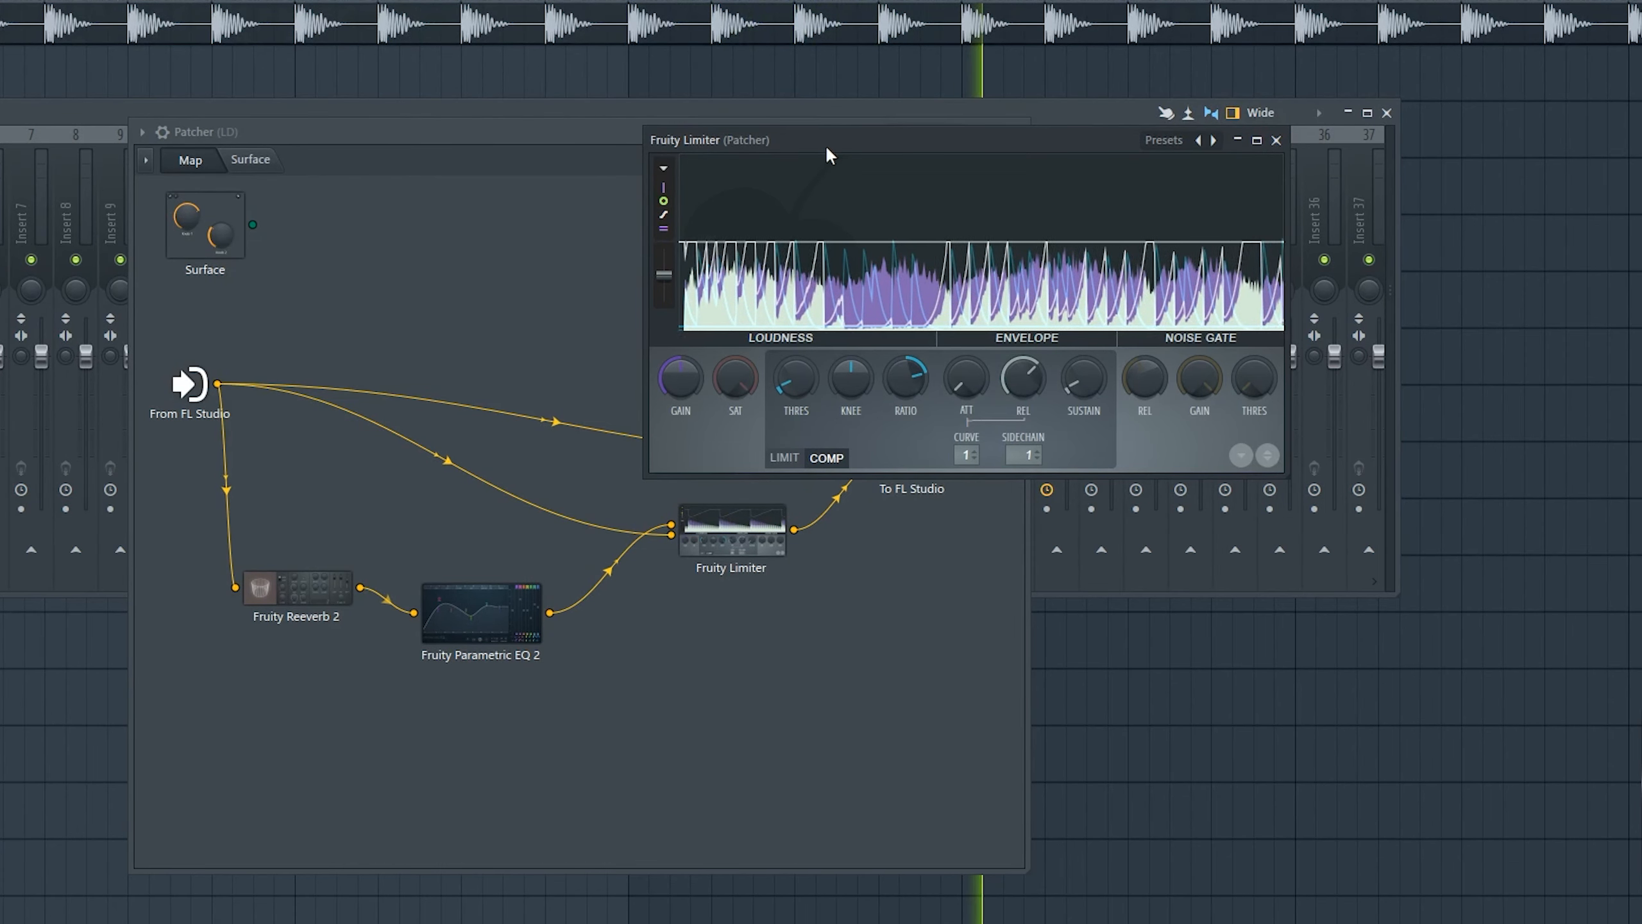
drag(825, 141, 932, 107)
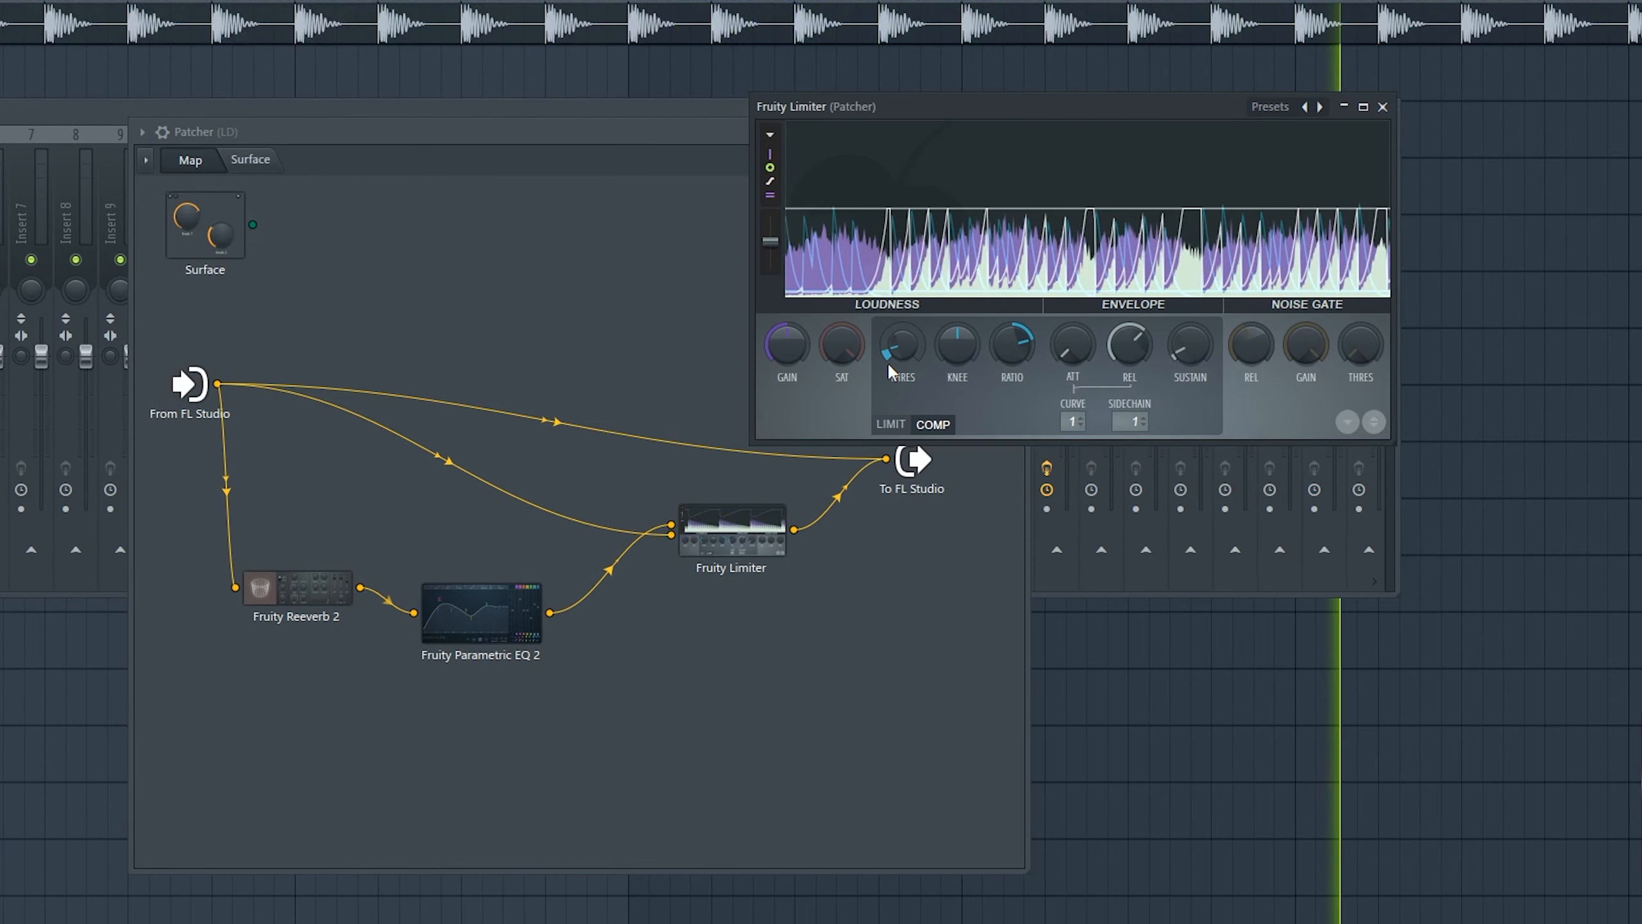
key(space)
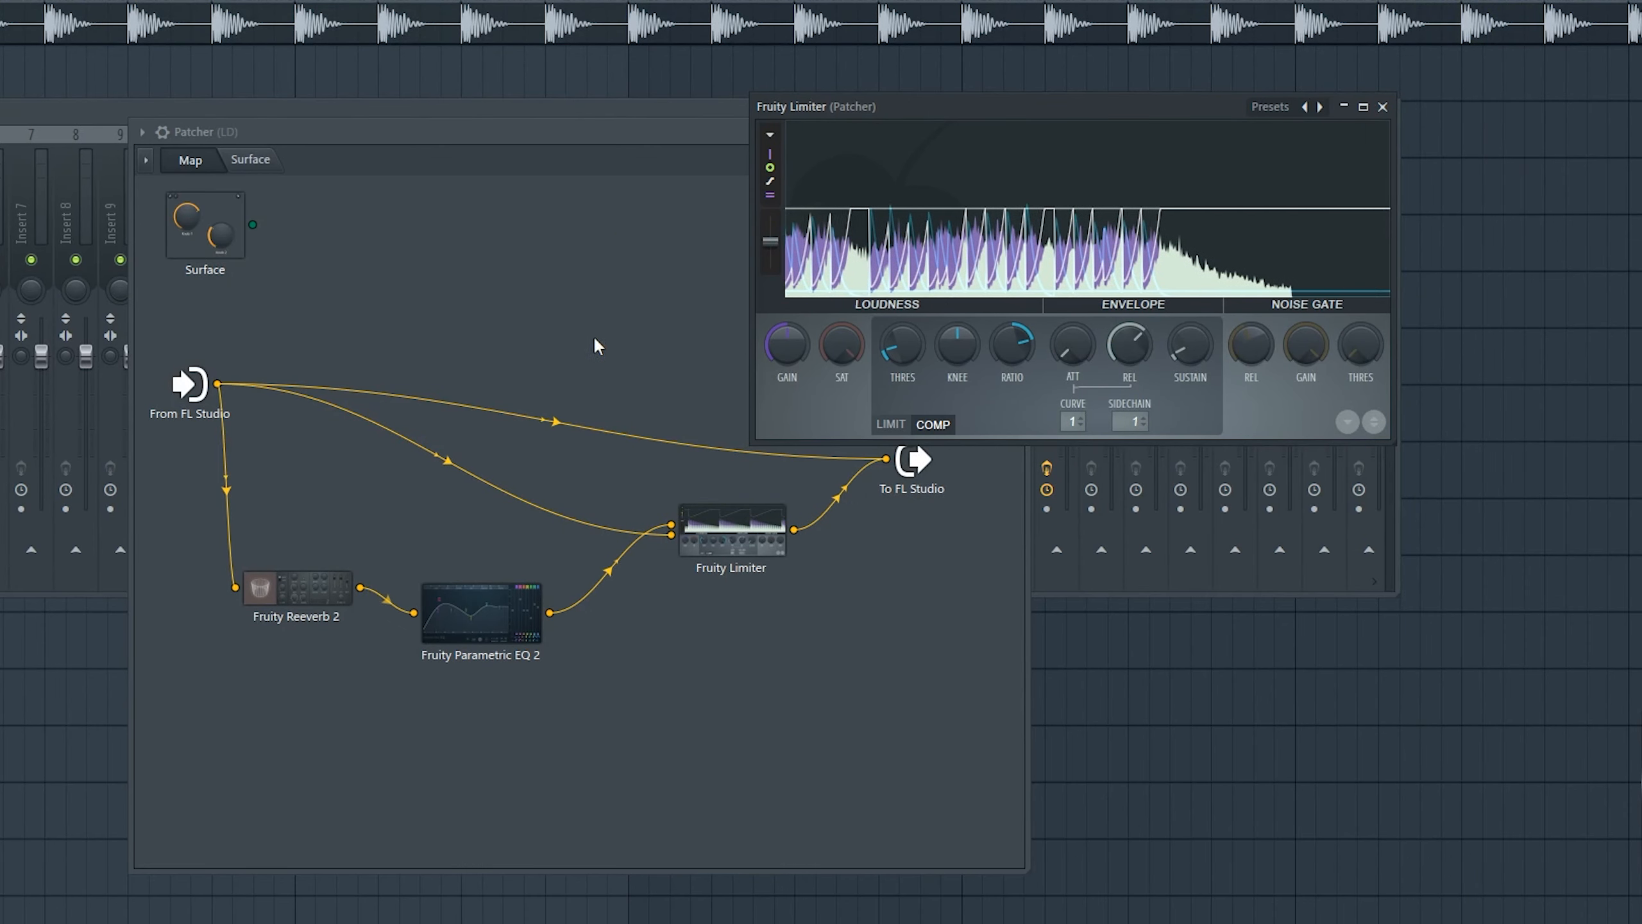
- Move Fruity Limiter's window aside, show Patcher's control surface and reposition the Patcher window
drag(860, 113, 594, 96)
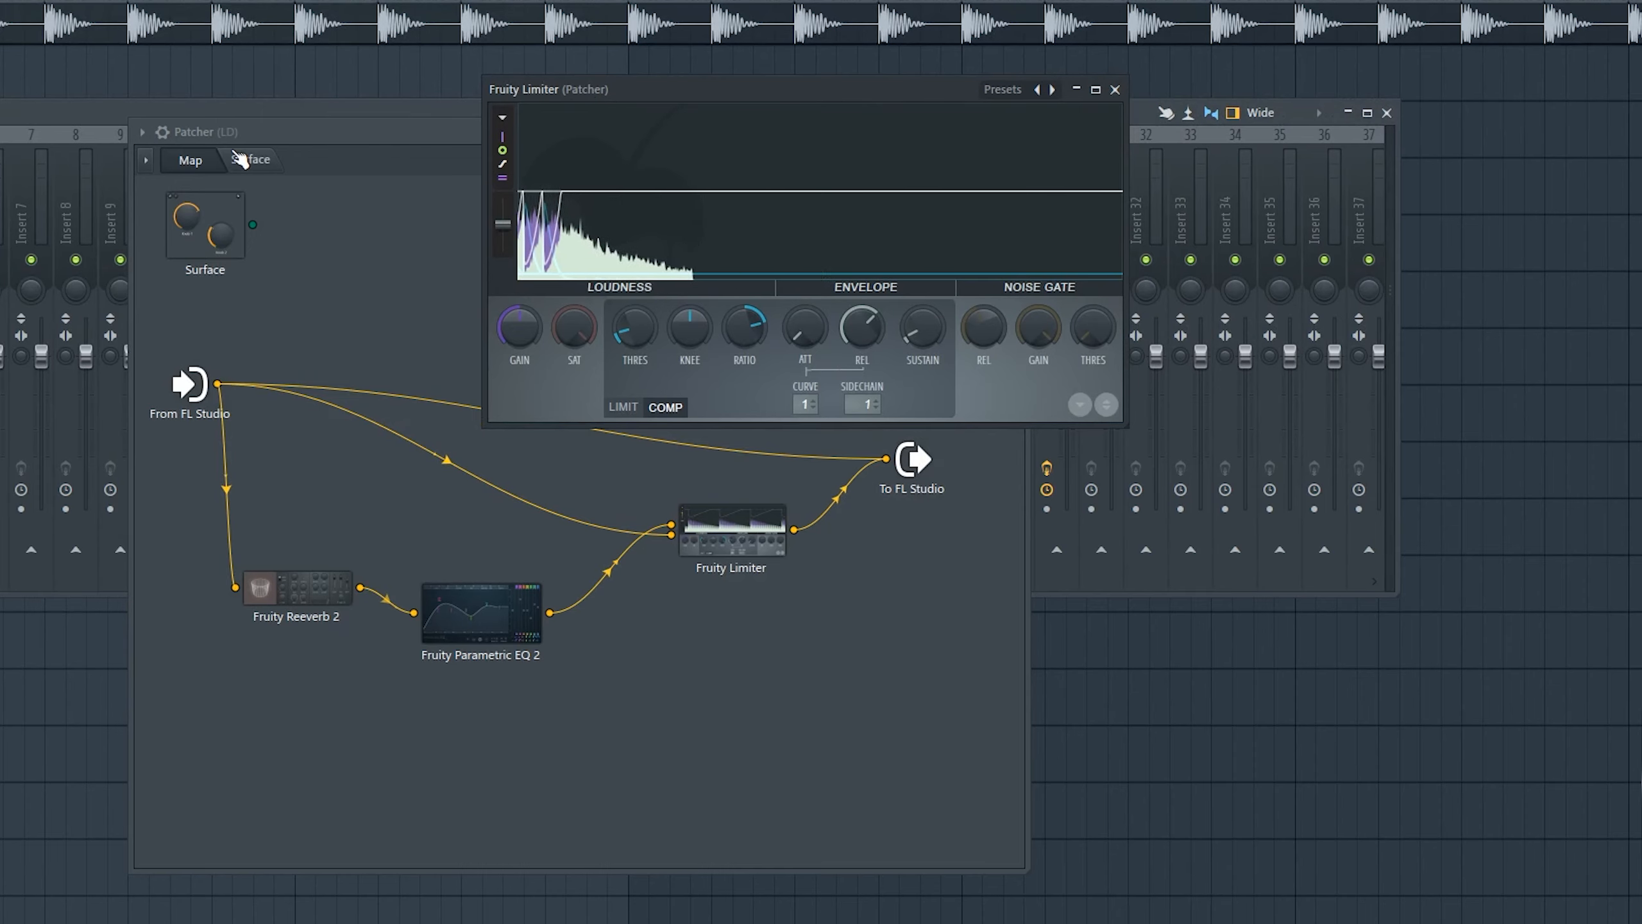
drag(753, 143, 1111, 194)
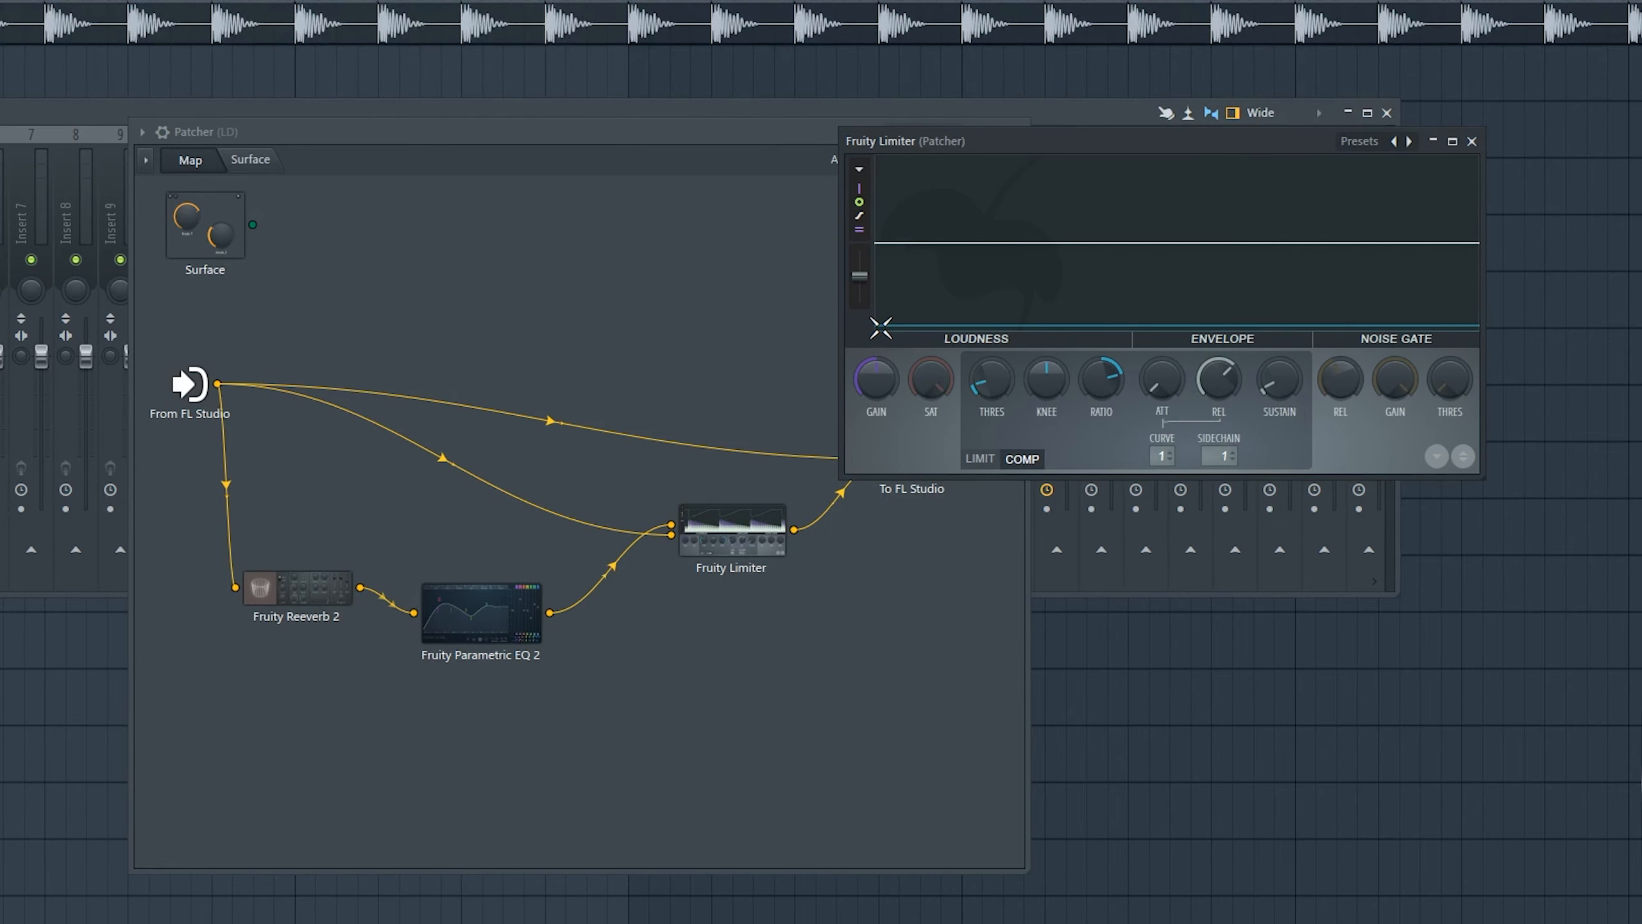
click(250, 158)
drag(311, 134, 0, 24)
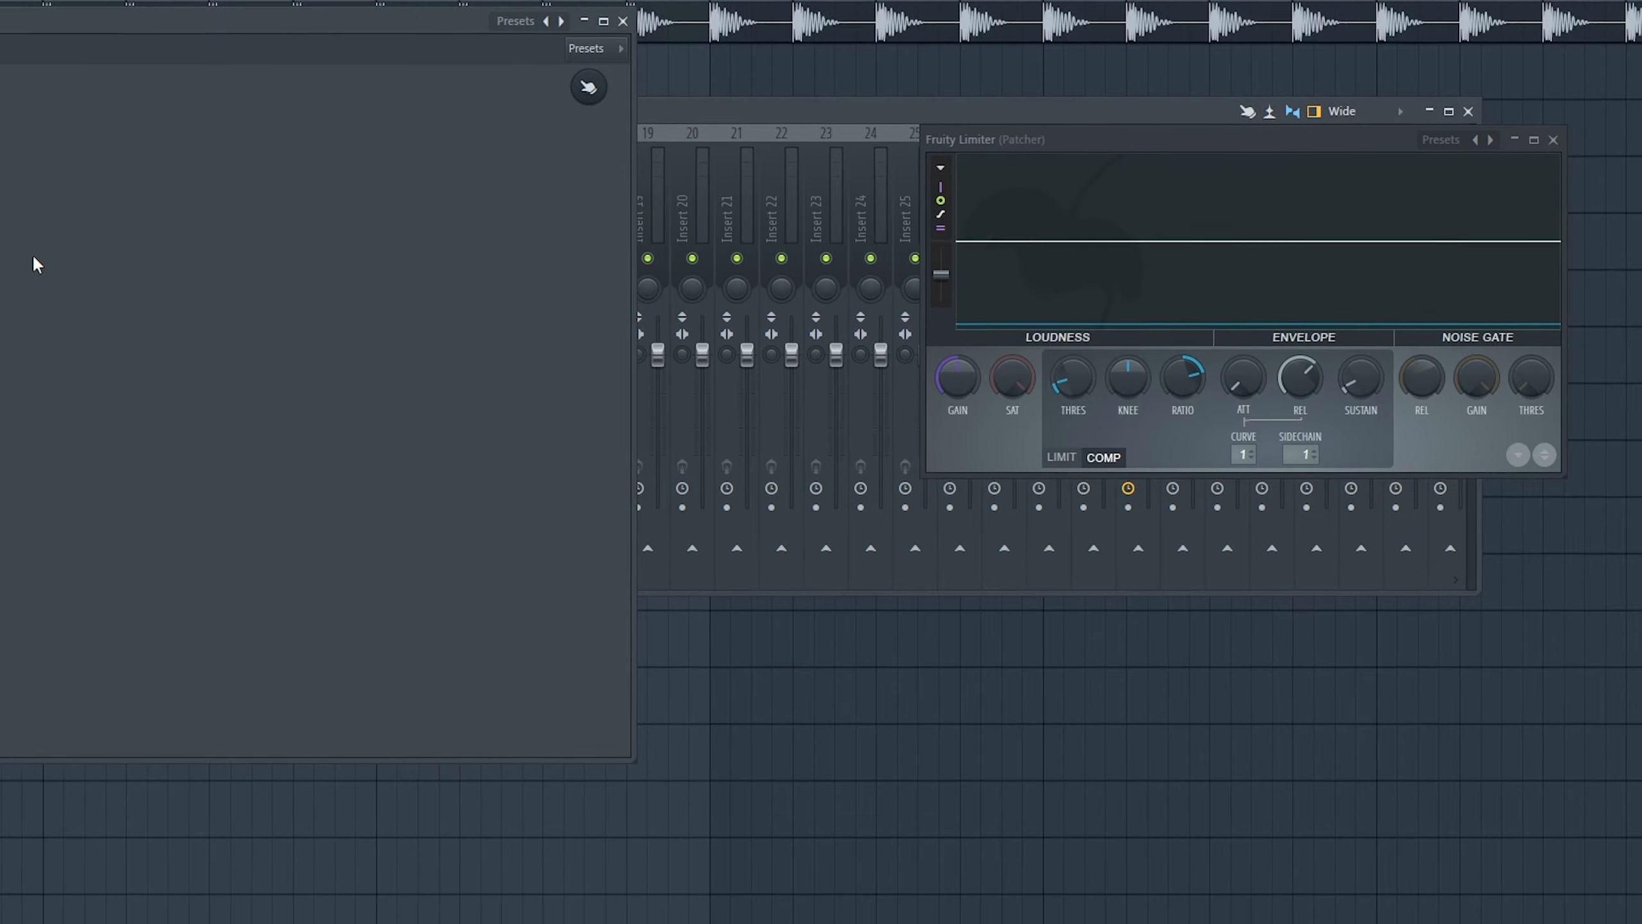
- Add a dark-styled knob control to the Patcher surface, enlarge it and place it in the surface's lower-left area
right_click(32, 258)
click(355, 200)
right_click(416, 287)
mouse_move(485, 556)
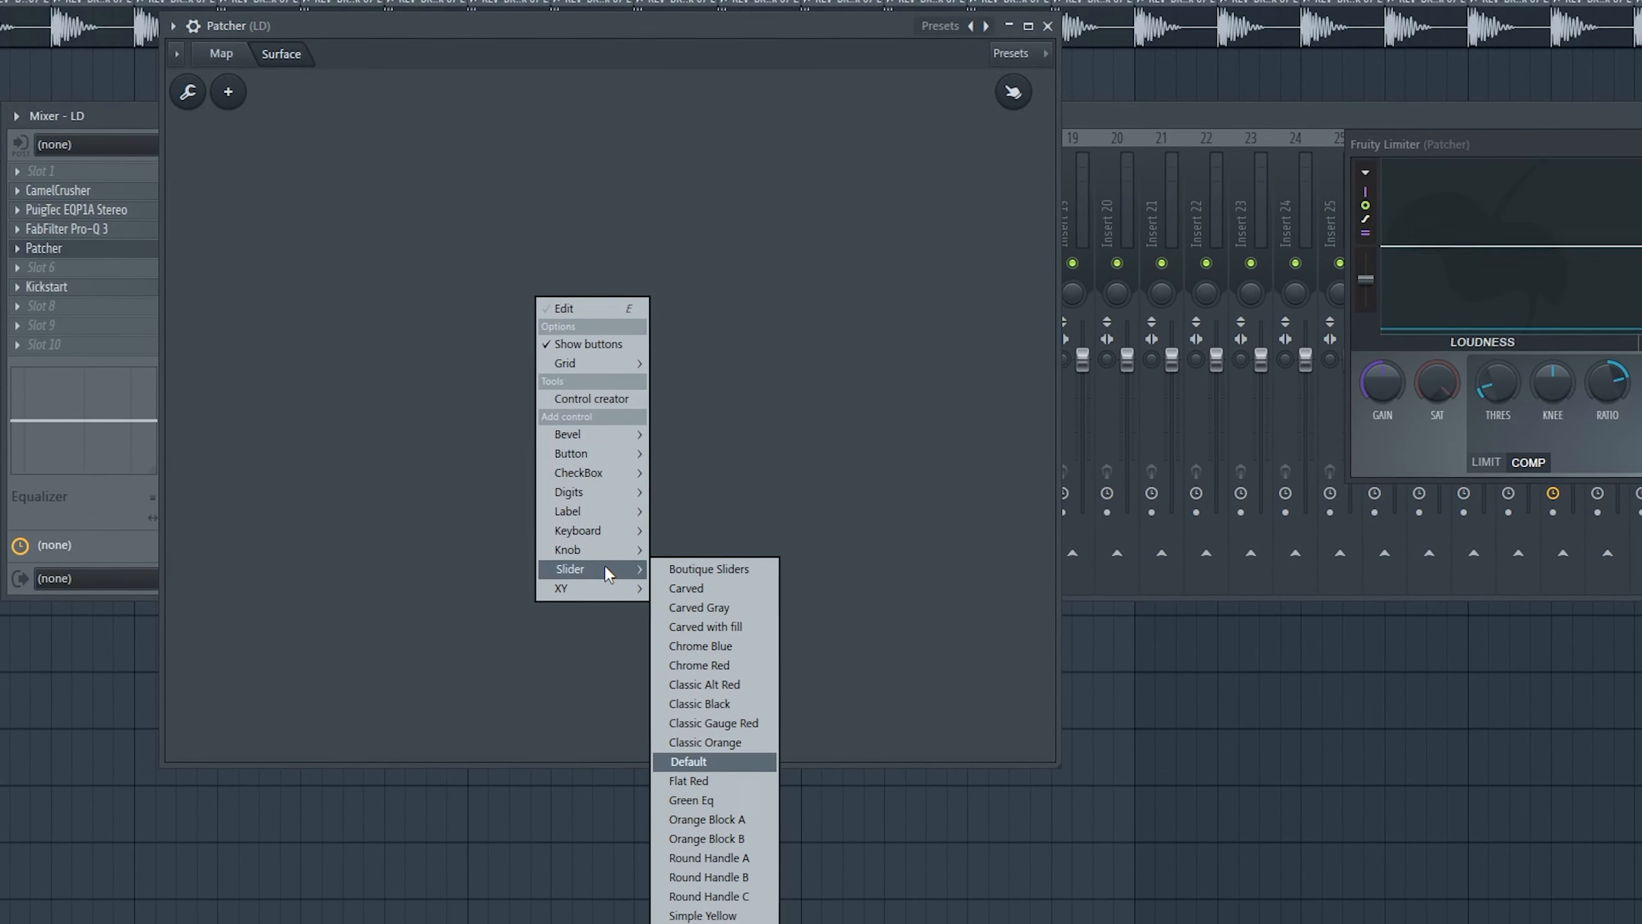
mouse_move(608, 552)
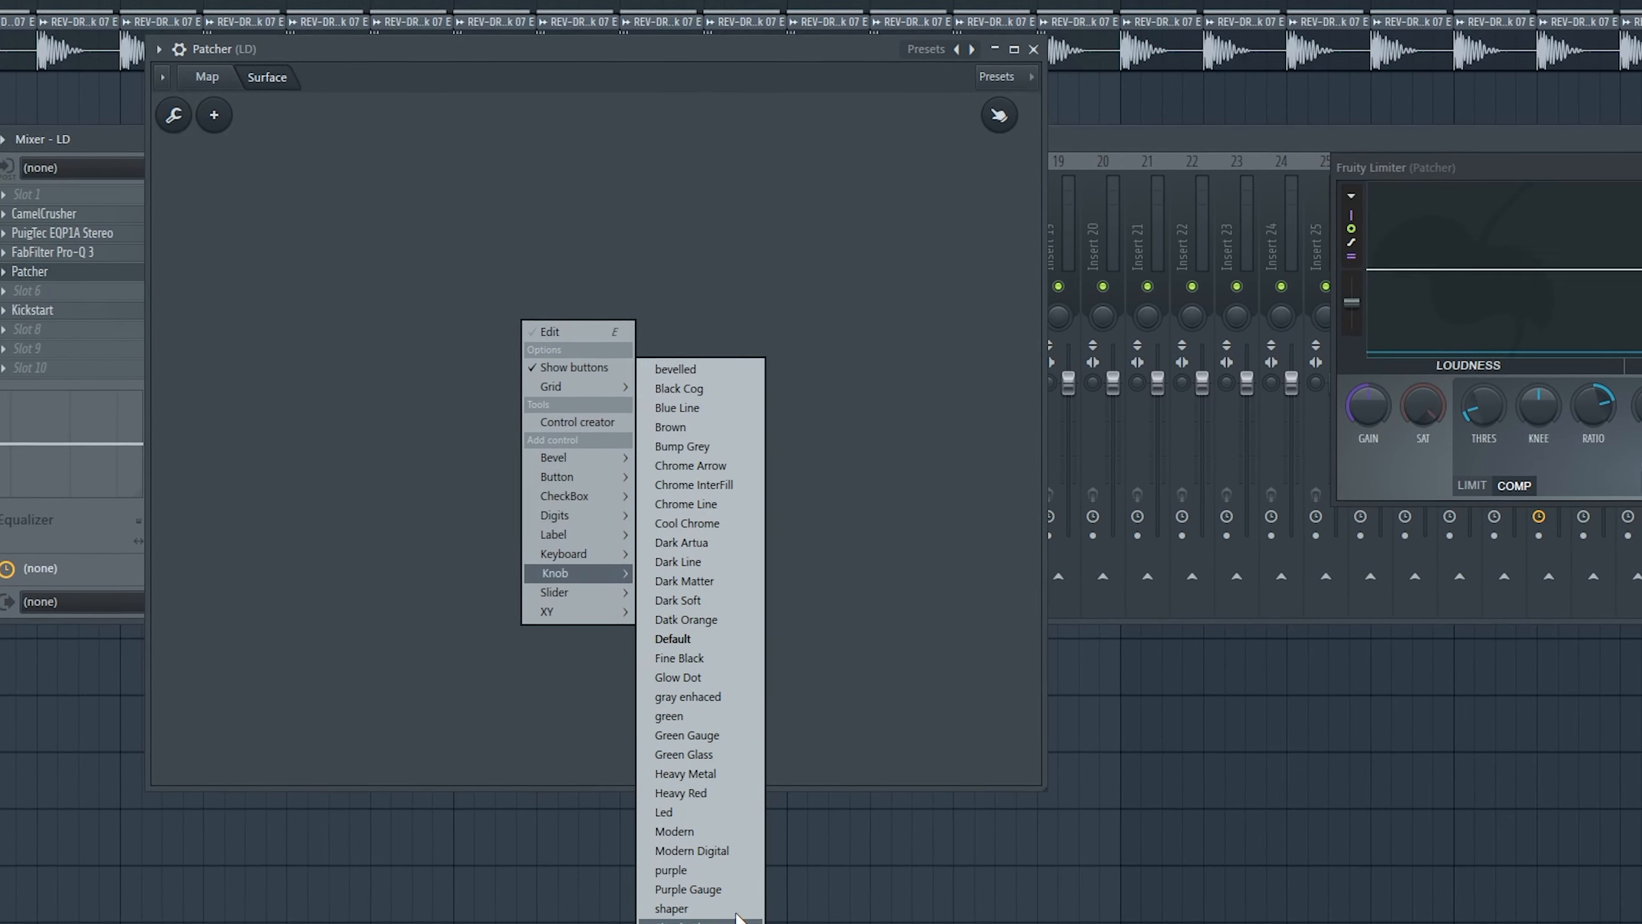
click(684, 584)
drag(511, 329, 529, 608)
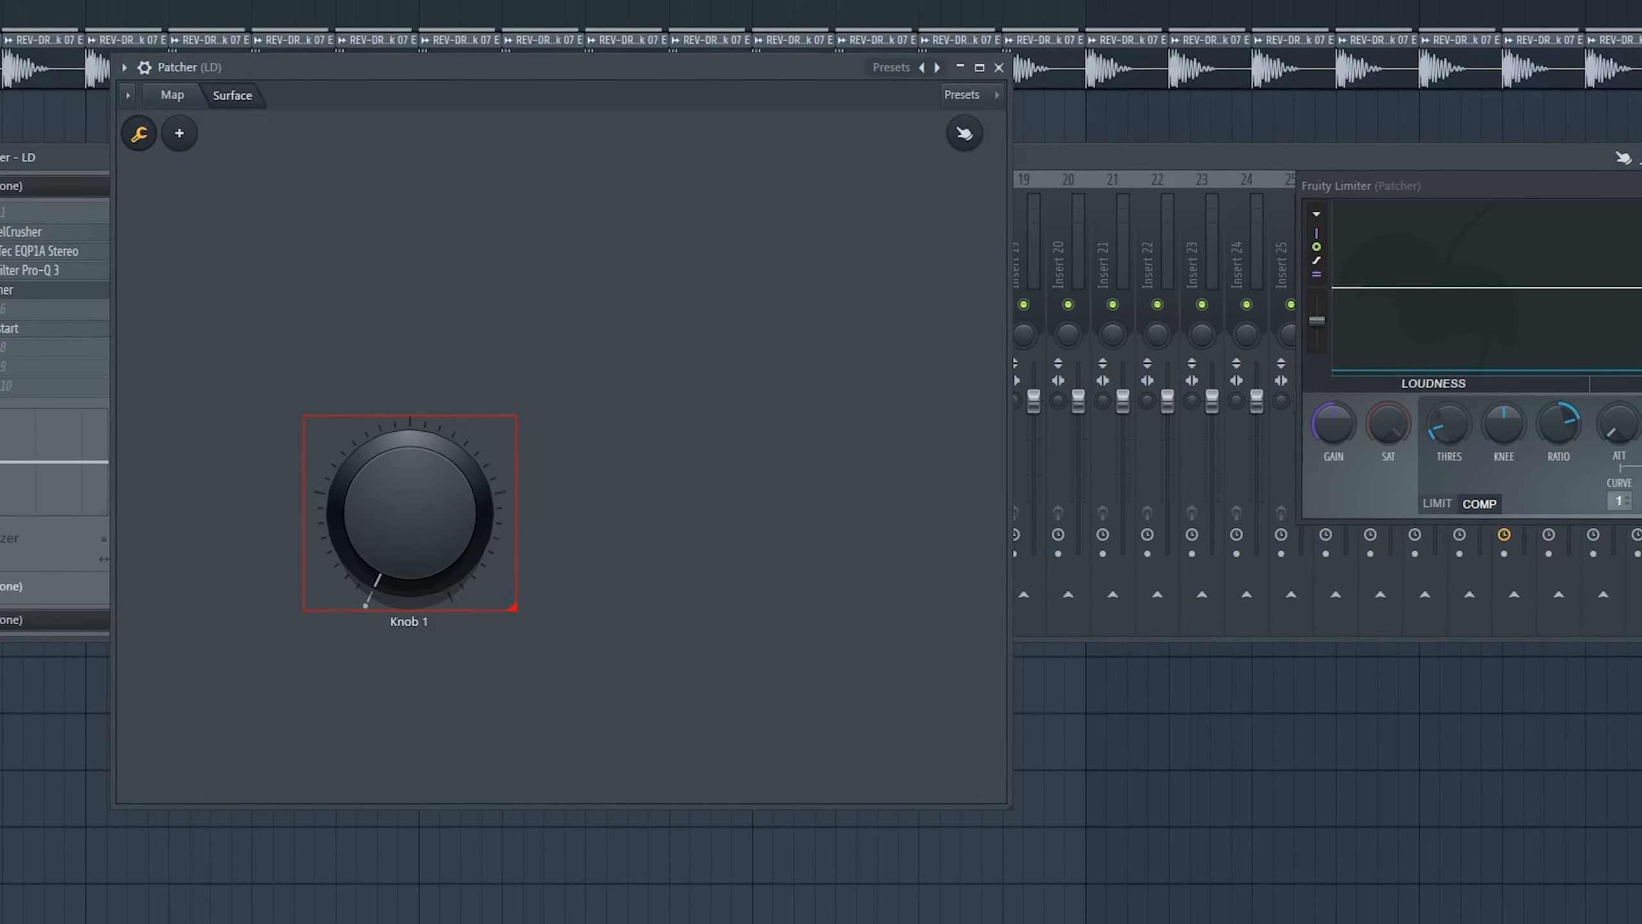
drag(438, 533, 302, 593)
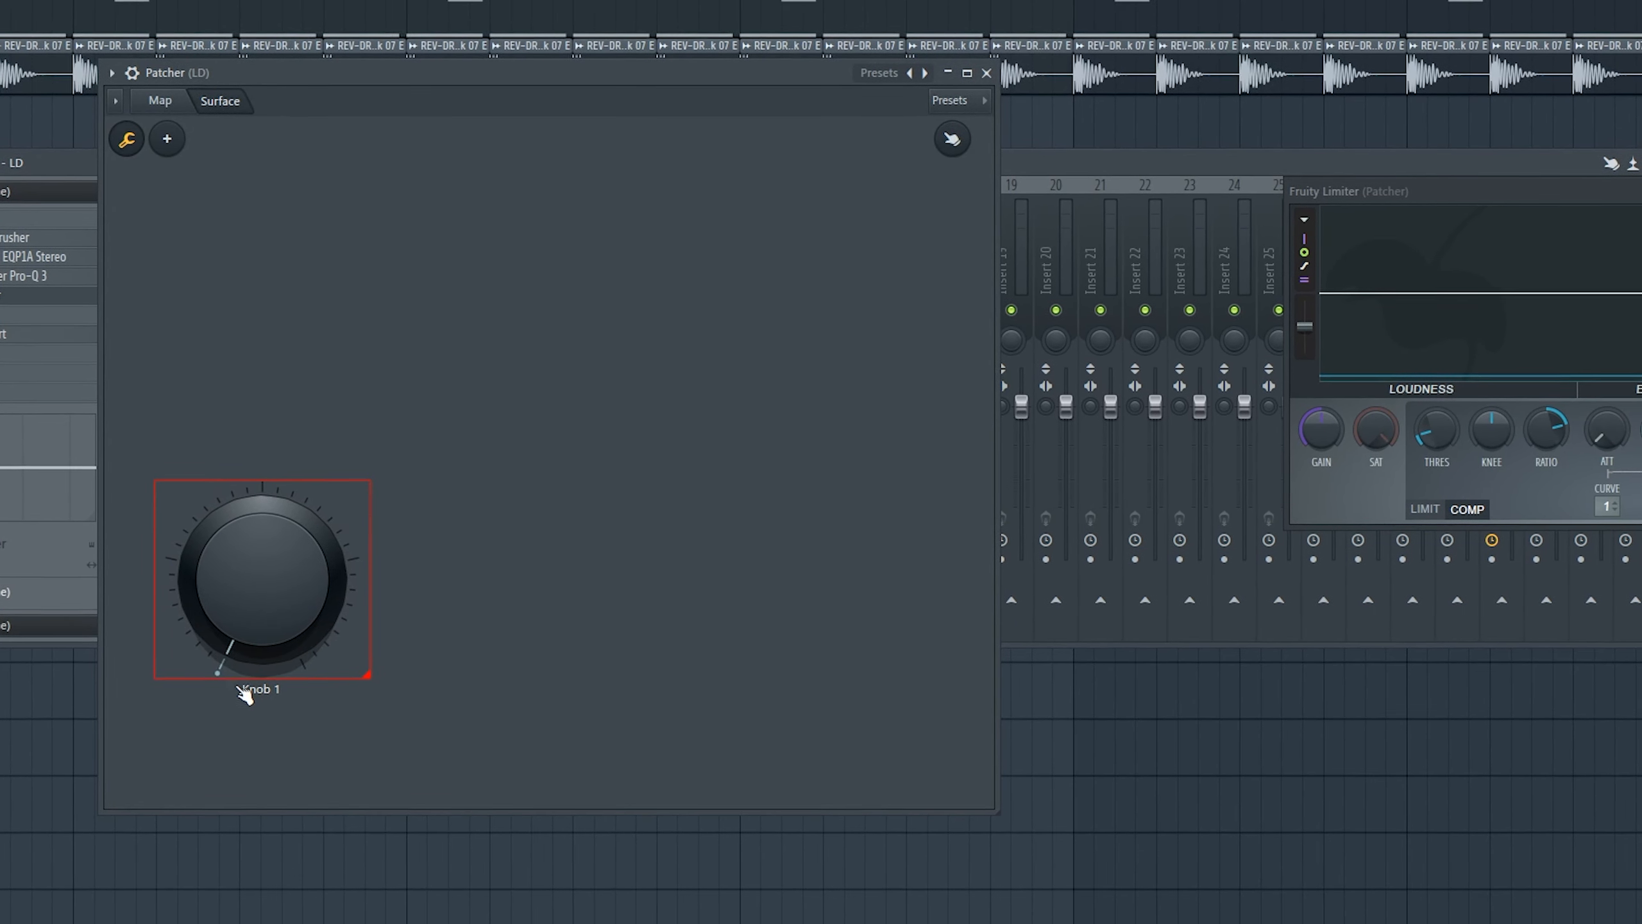
- Rename the new knob to REVERB and adjust its placement slightly
right_click(280, 697)
click(307, 703)
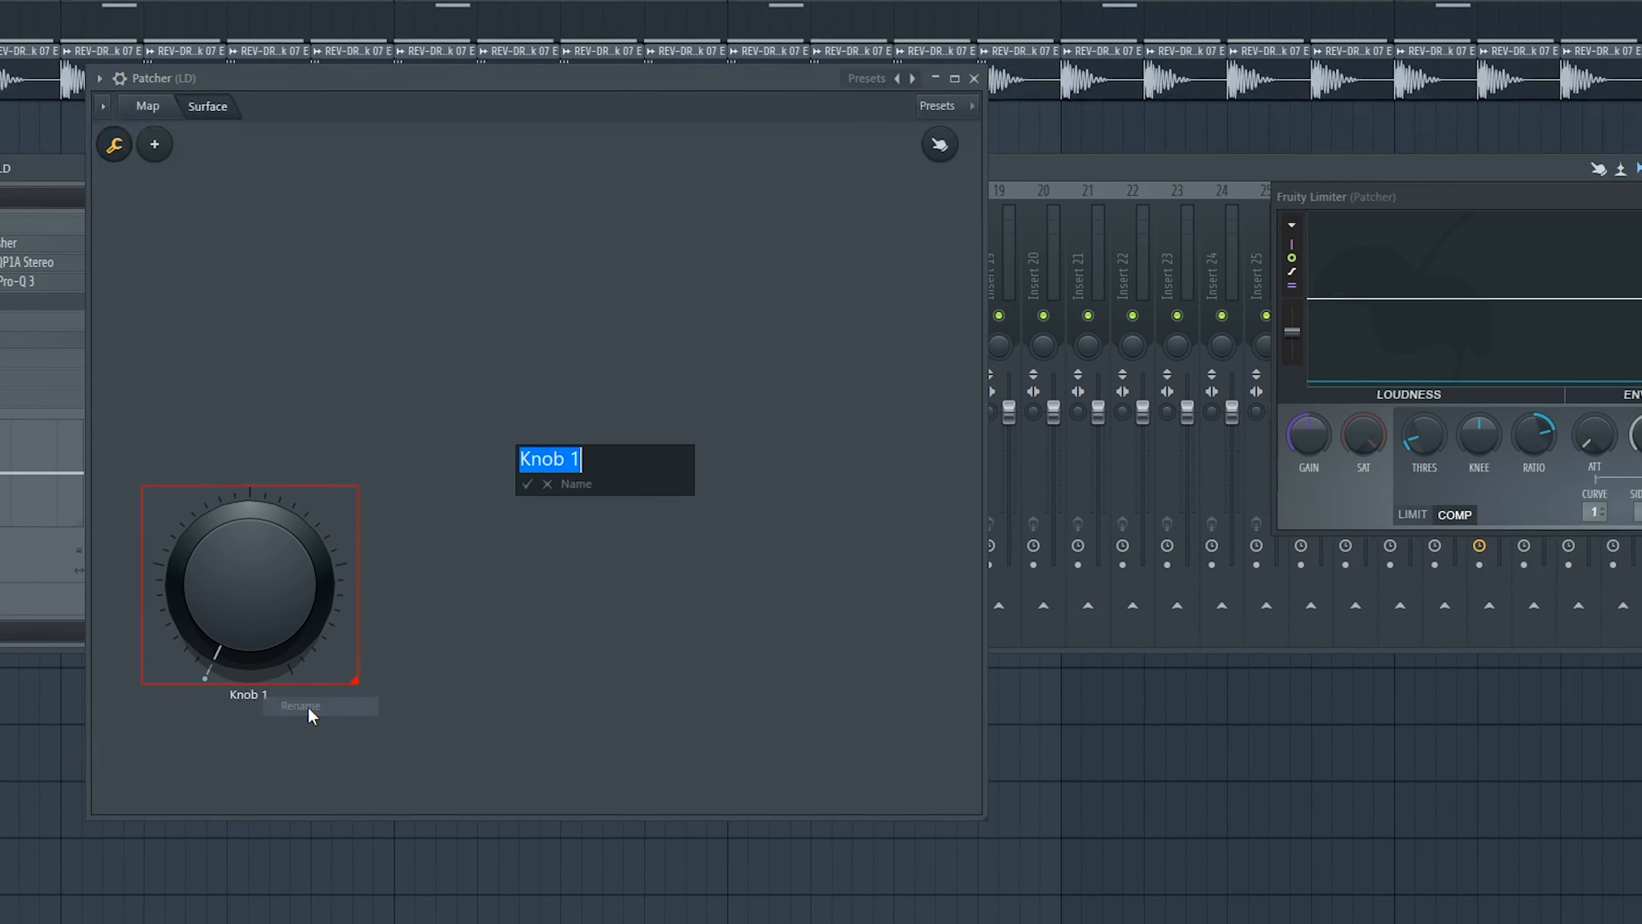
key(BackSpace)
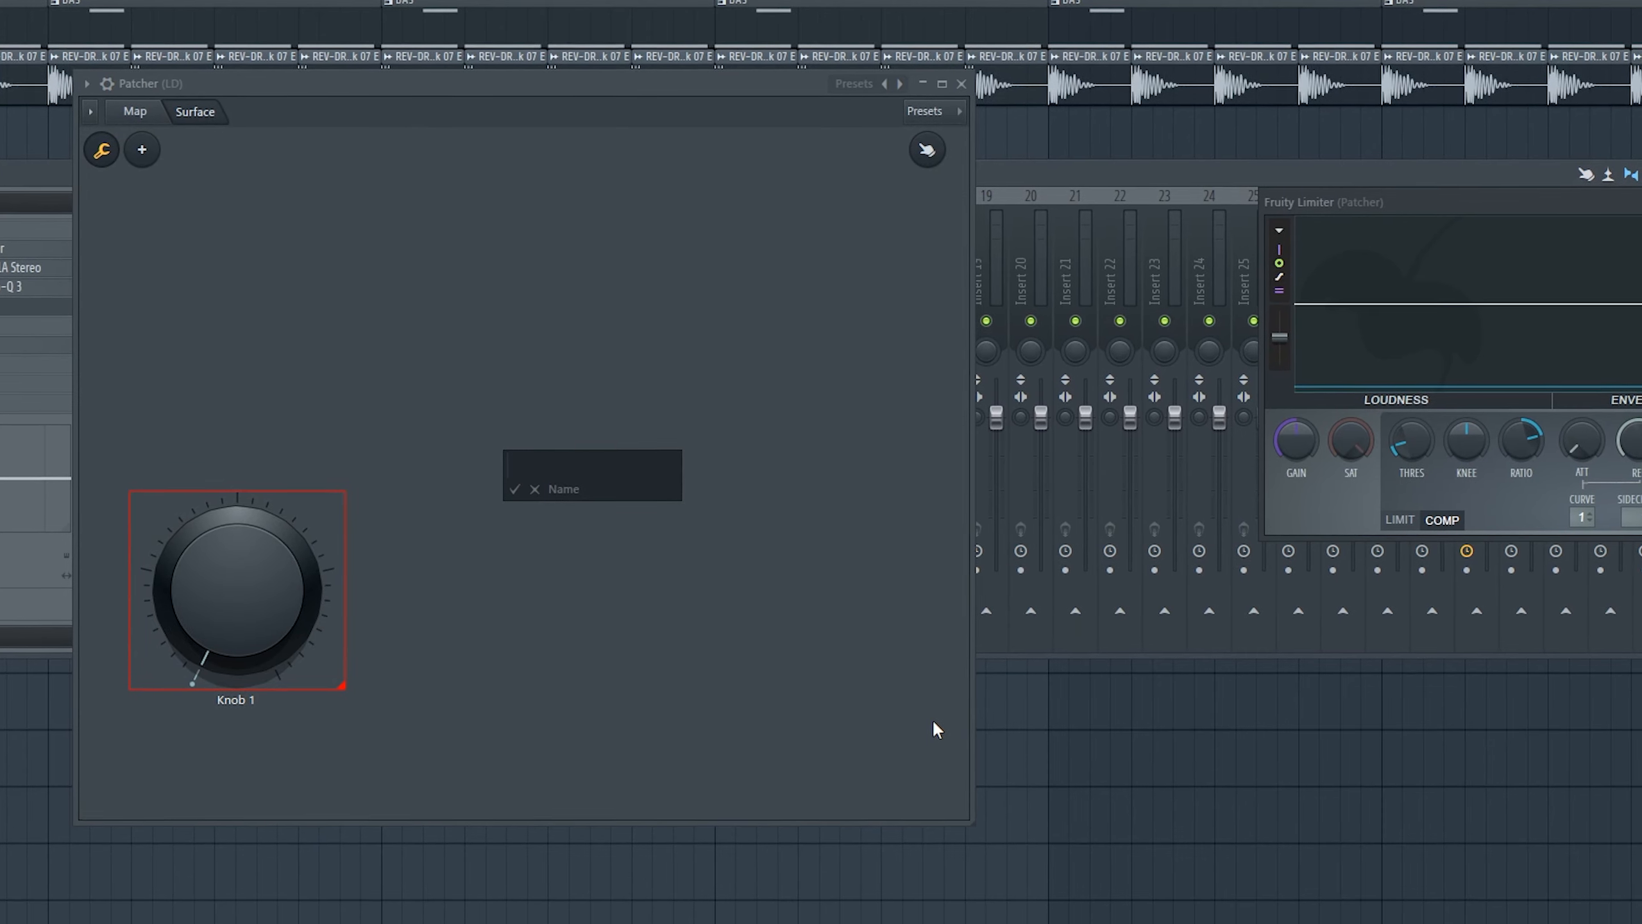
text(REVERB)
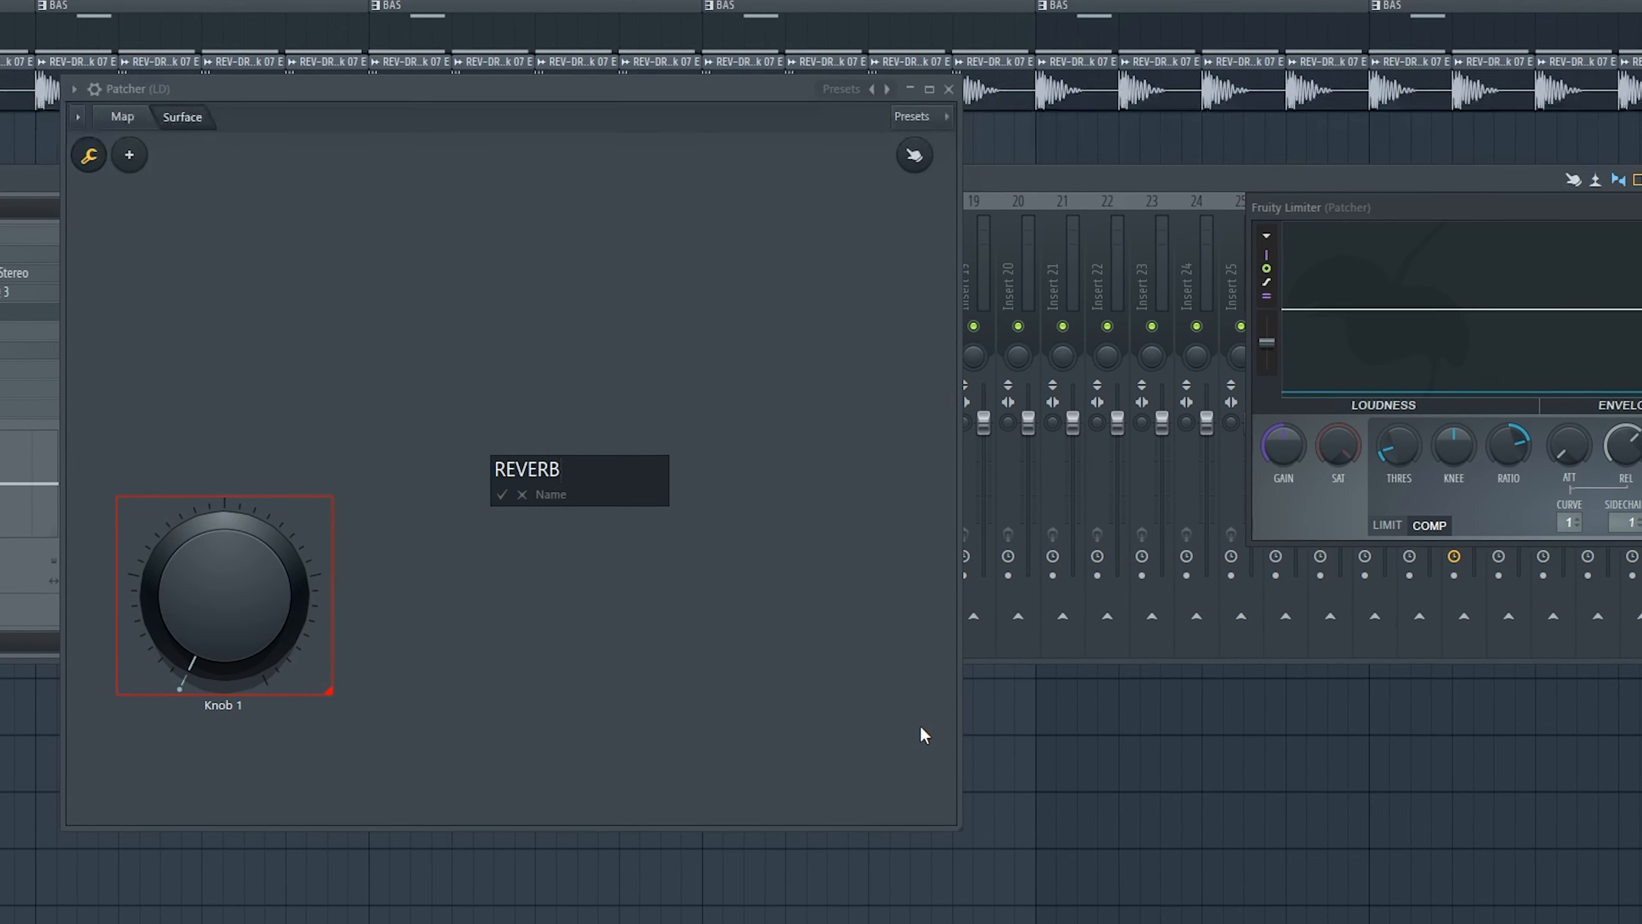
key(Return)
right_click(897, 723)
click(498, 634)
drag(221, 597, 240, 604)
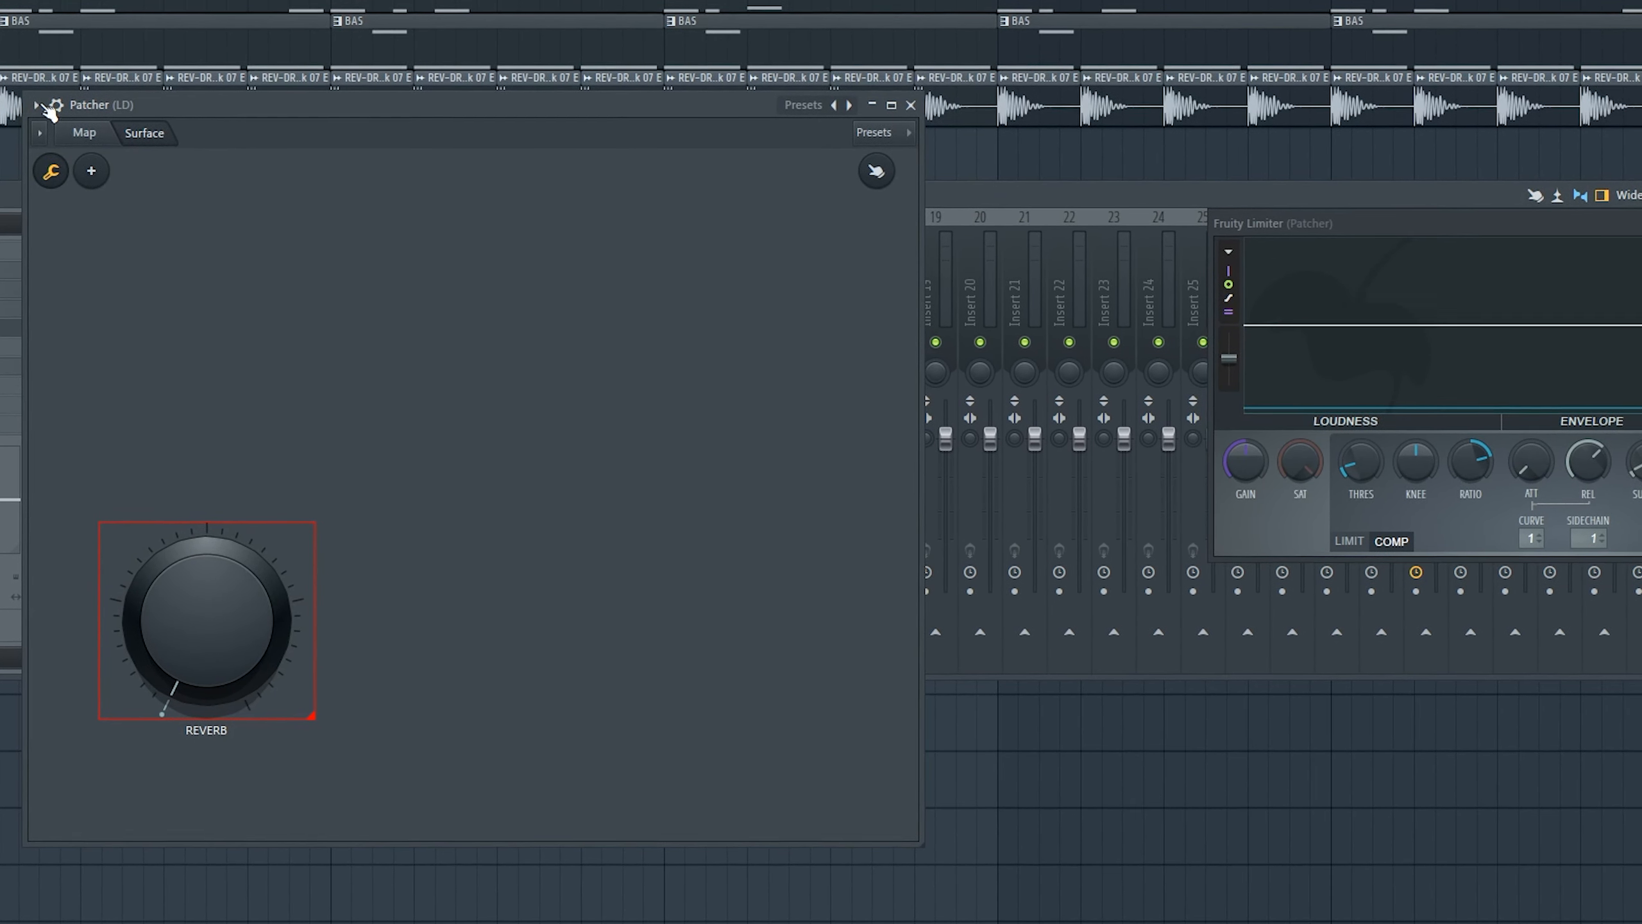
- Return to the Patcher map, try raising Fruity Limiter's gain while the lead plays, and reset the gain to its default
click(82, 135)
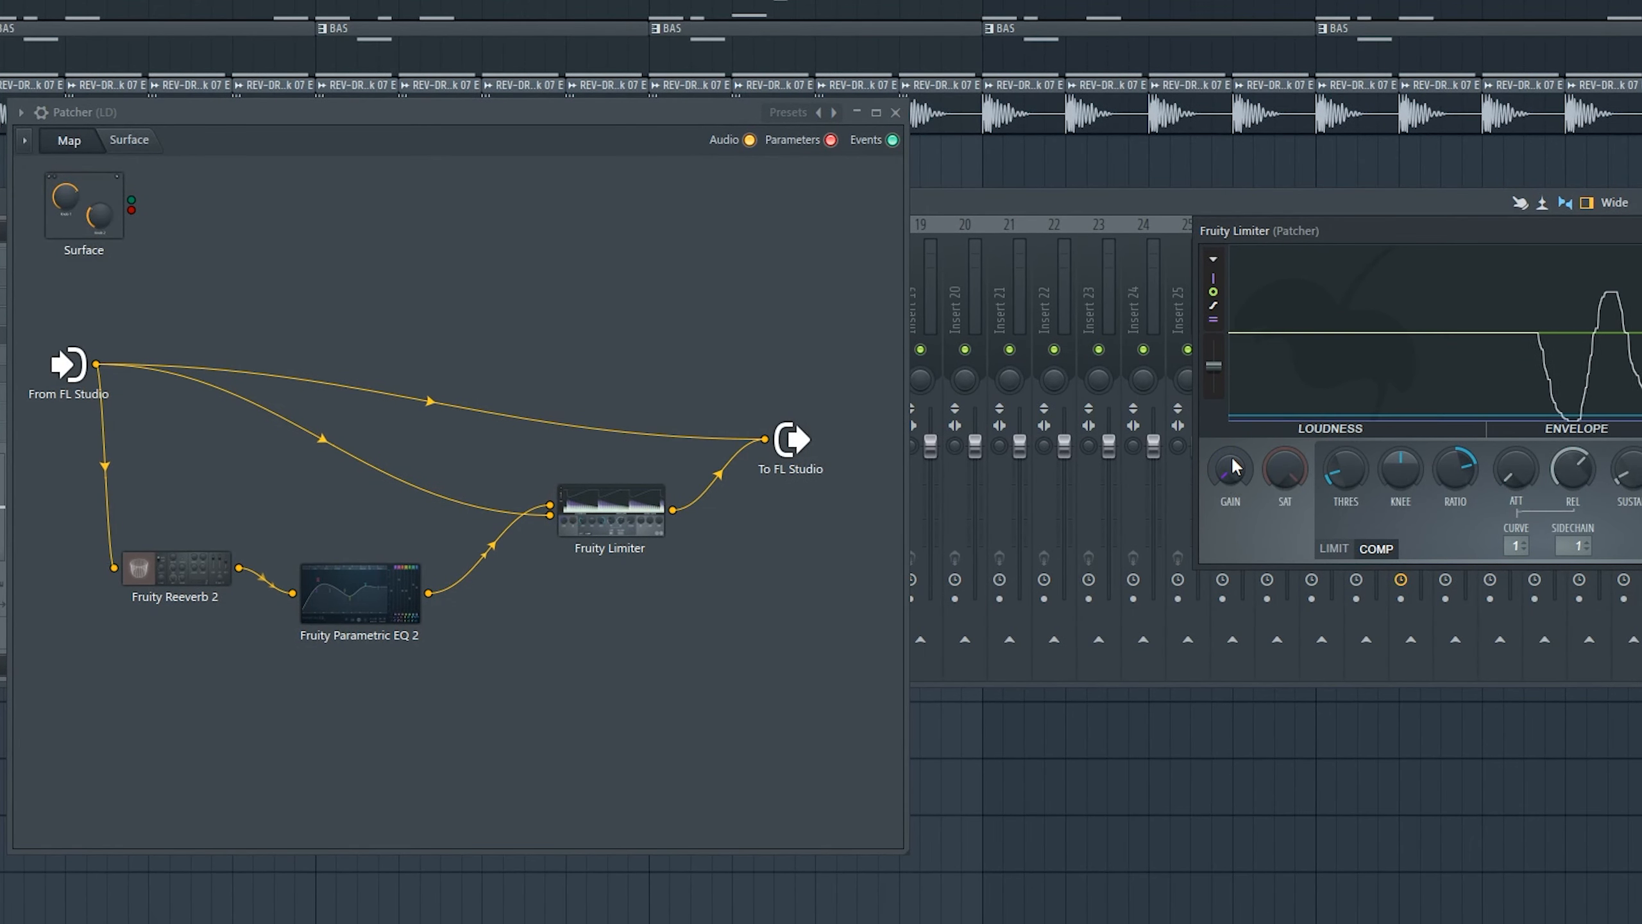
drag(1232, 464, 1232, 407)
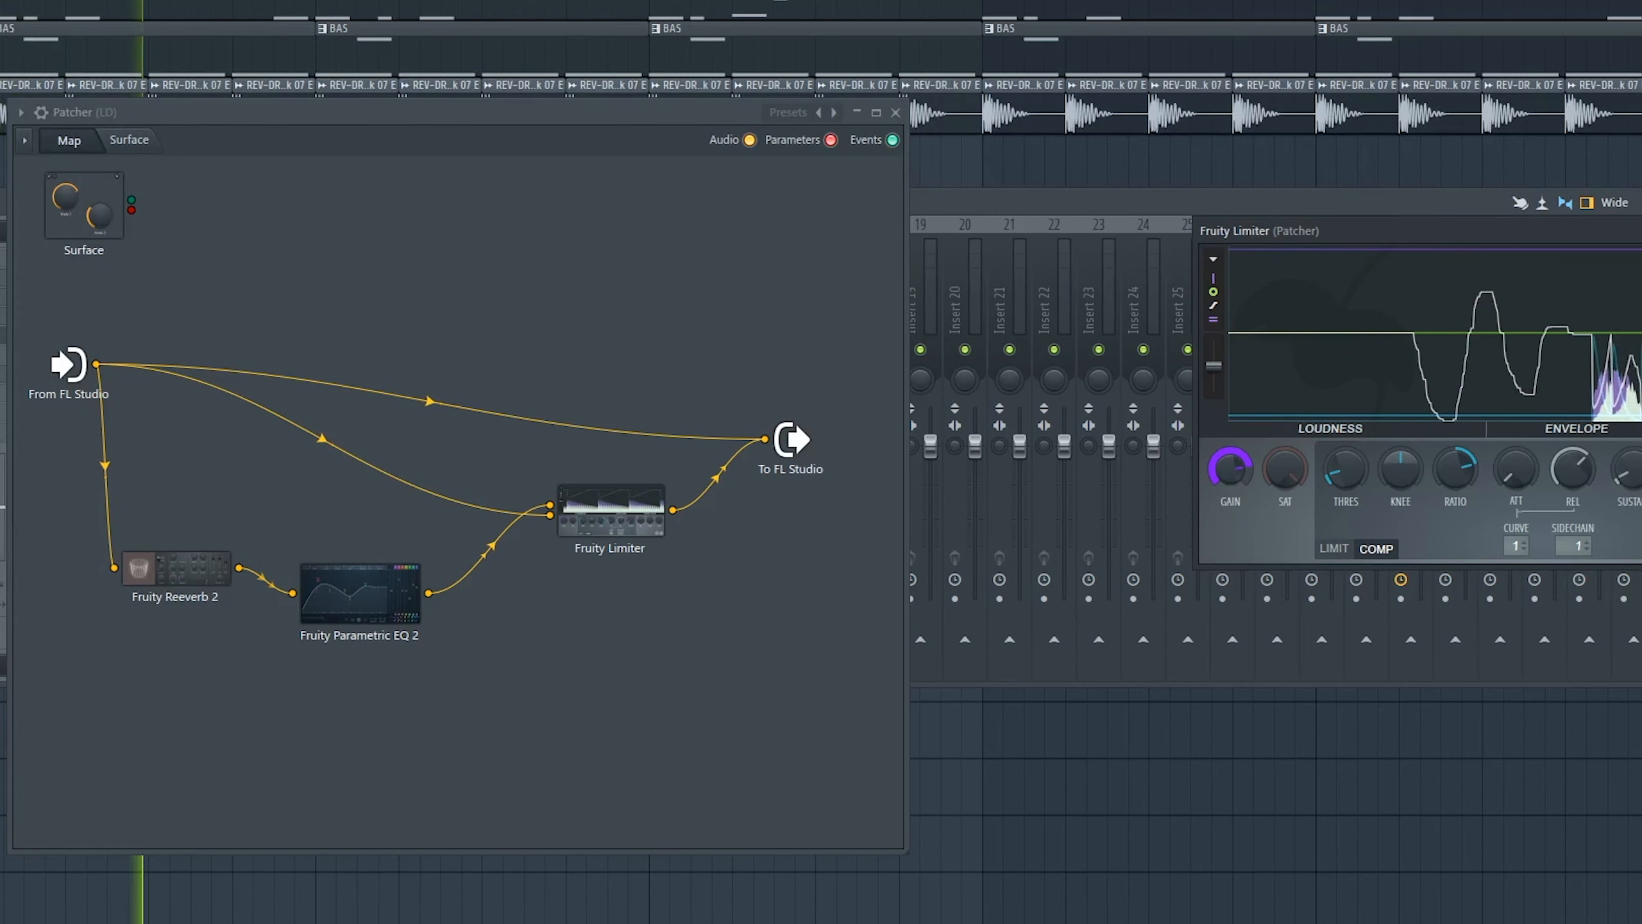
alt+click(1232, 465)
key(space)
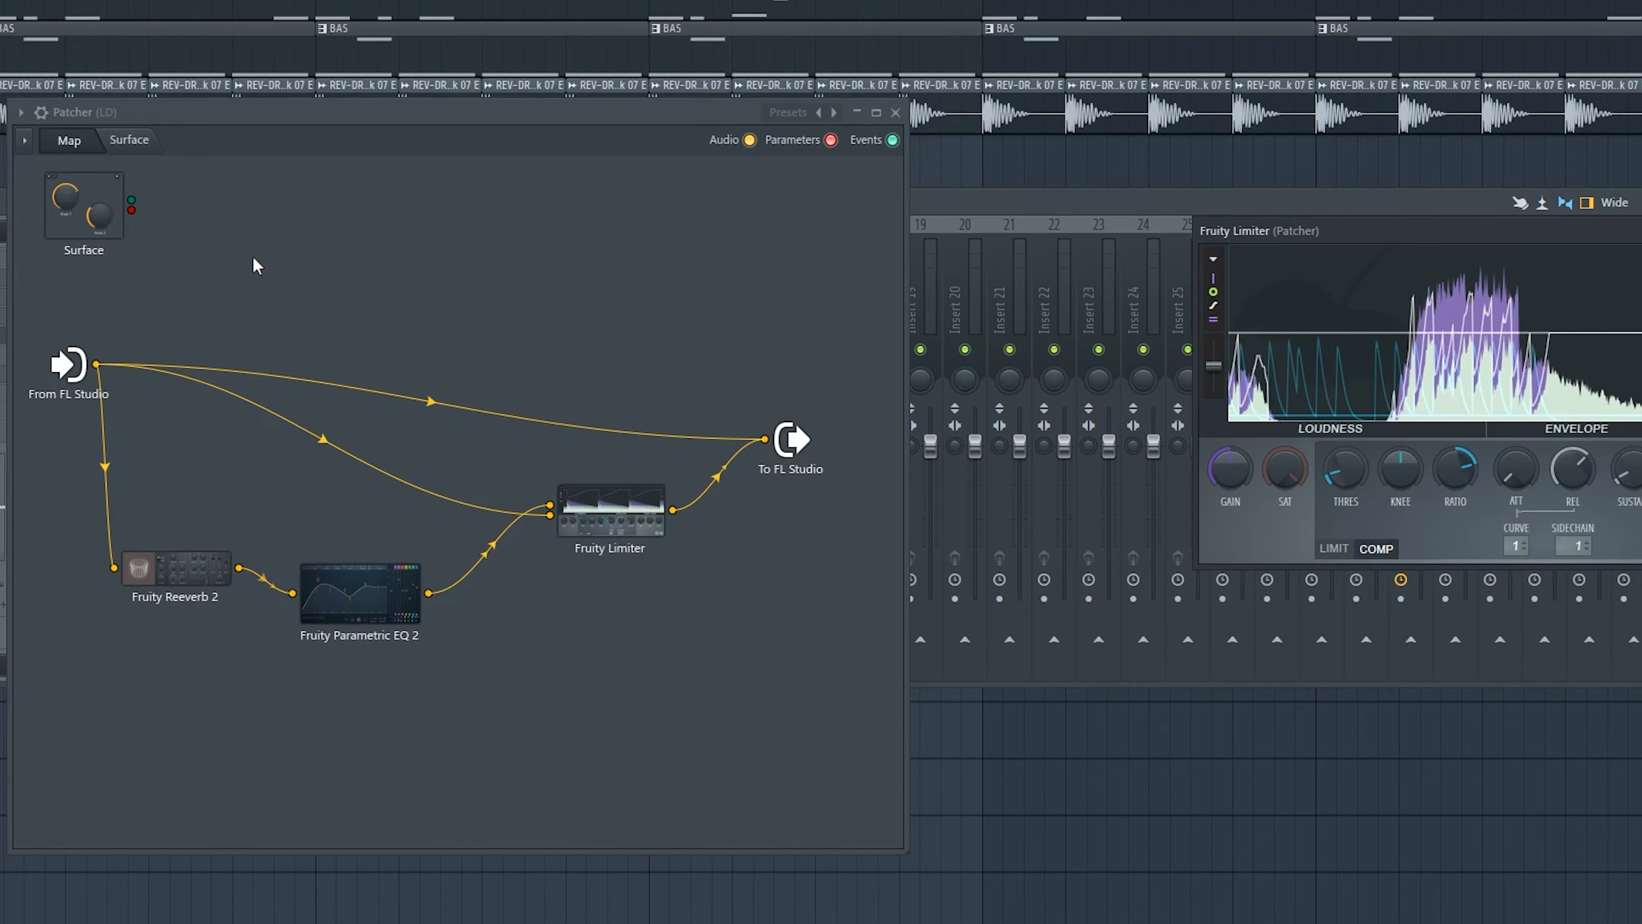
- Expose Fruity Limiter's Gain as a parameter input and connect the Surface's parameter output to it
right_click(634, 538)
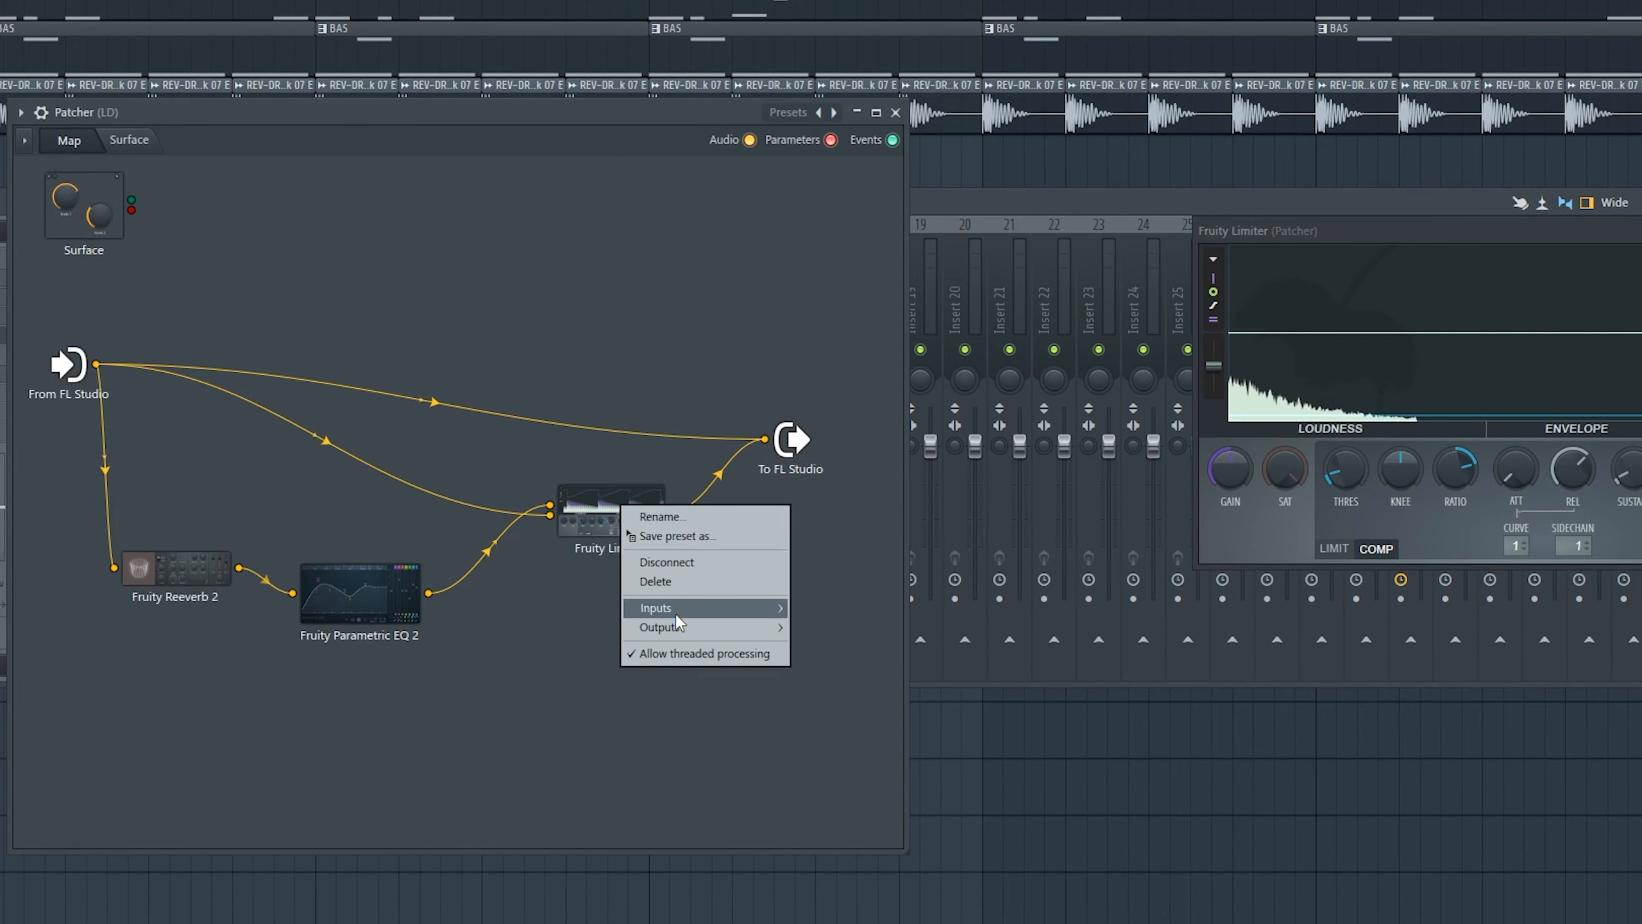
mouse_move(729, 614)
mouse_move(834, 628)
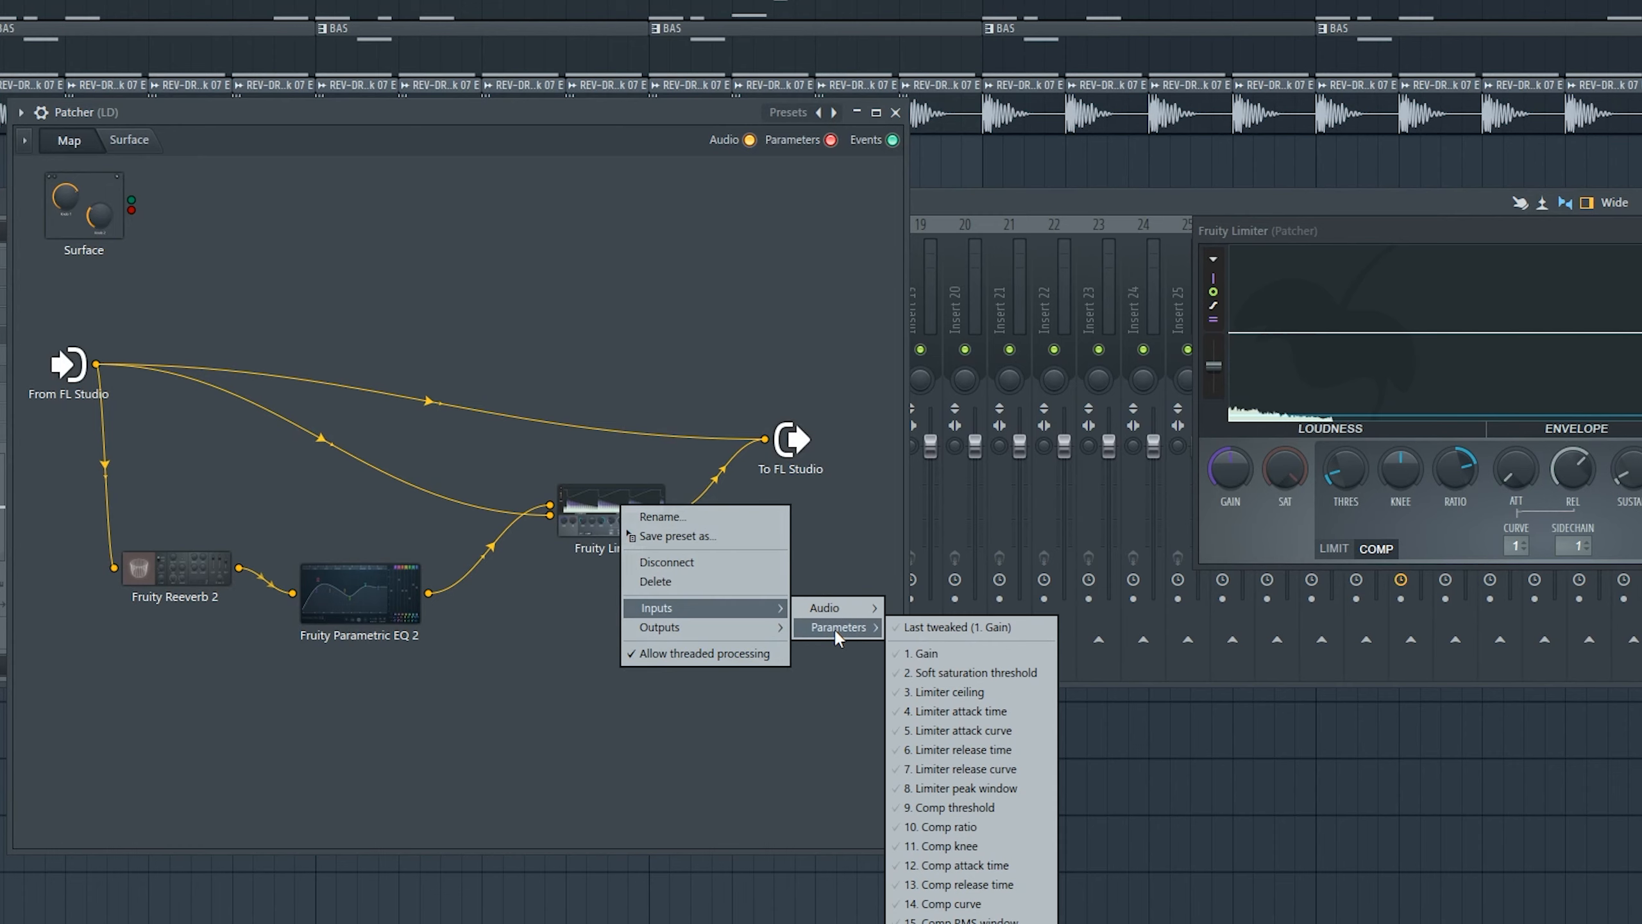
click(933, 653)
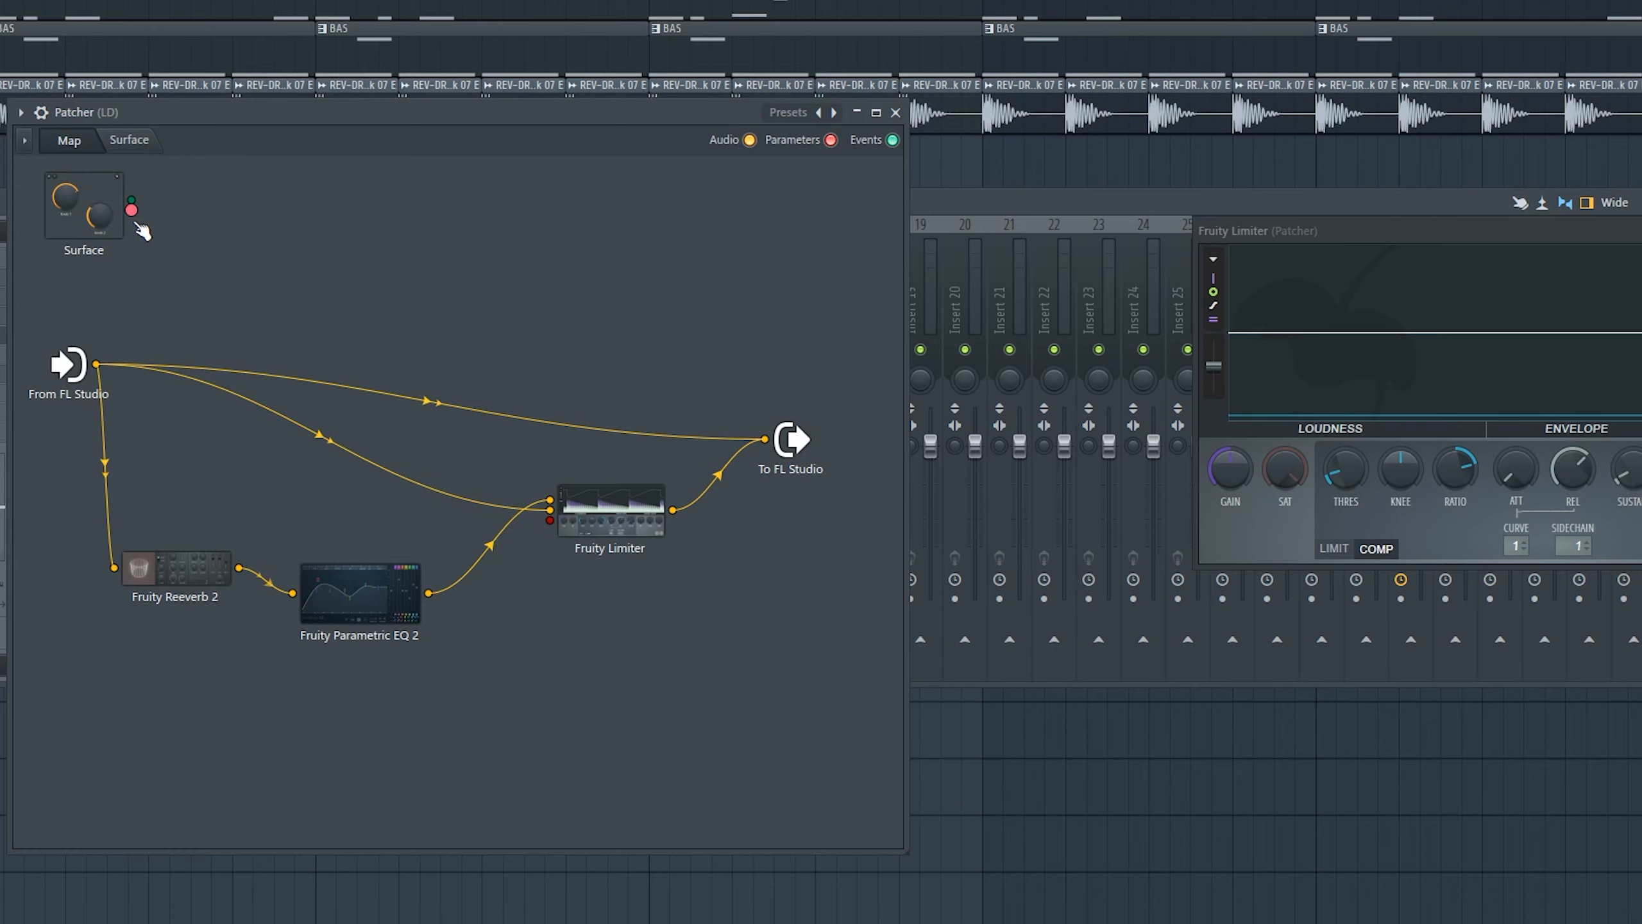
drag(131, 209, 456, 482)
drag(537, 529, 550, 520)
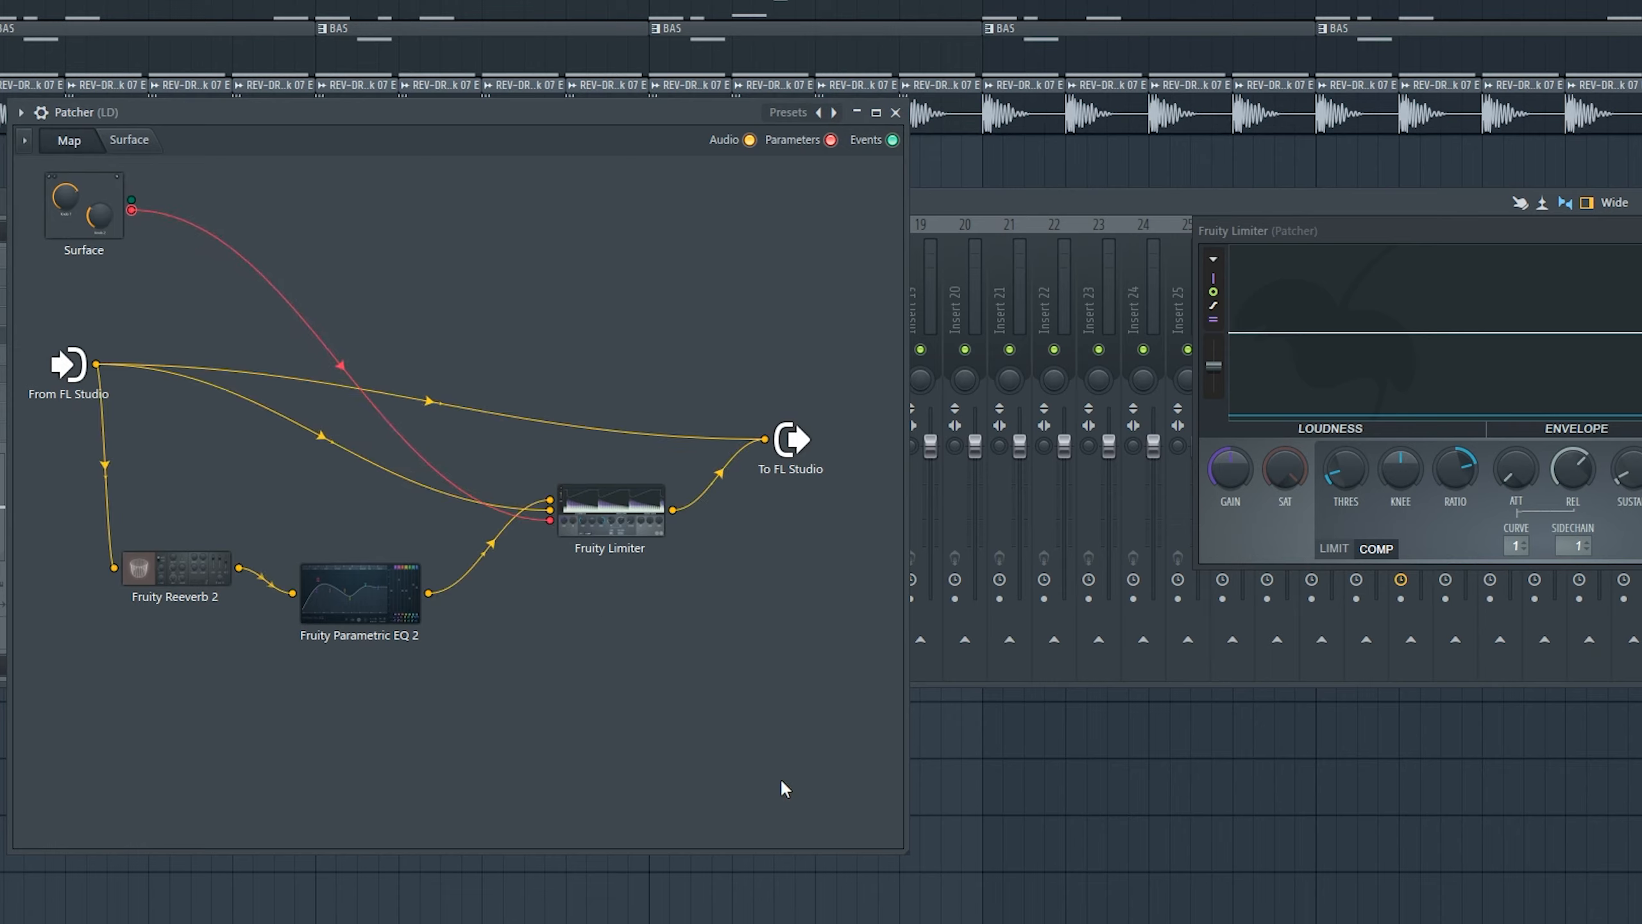
- Test the REVERB knob on the surface by turning it up while the lead plays and back down to its minimum
click(133, 141)
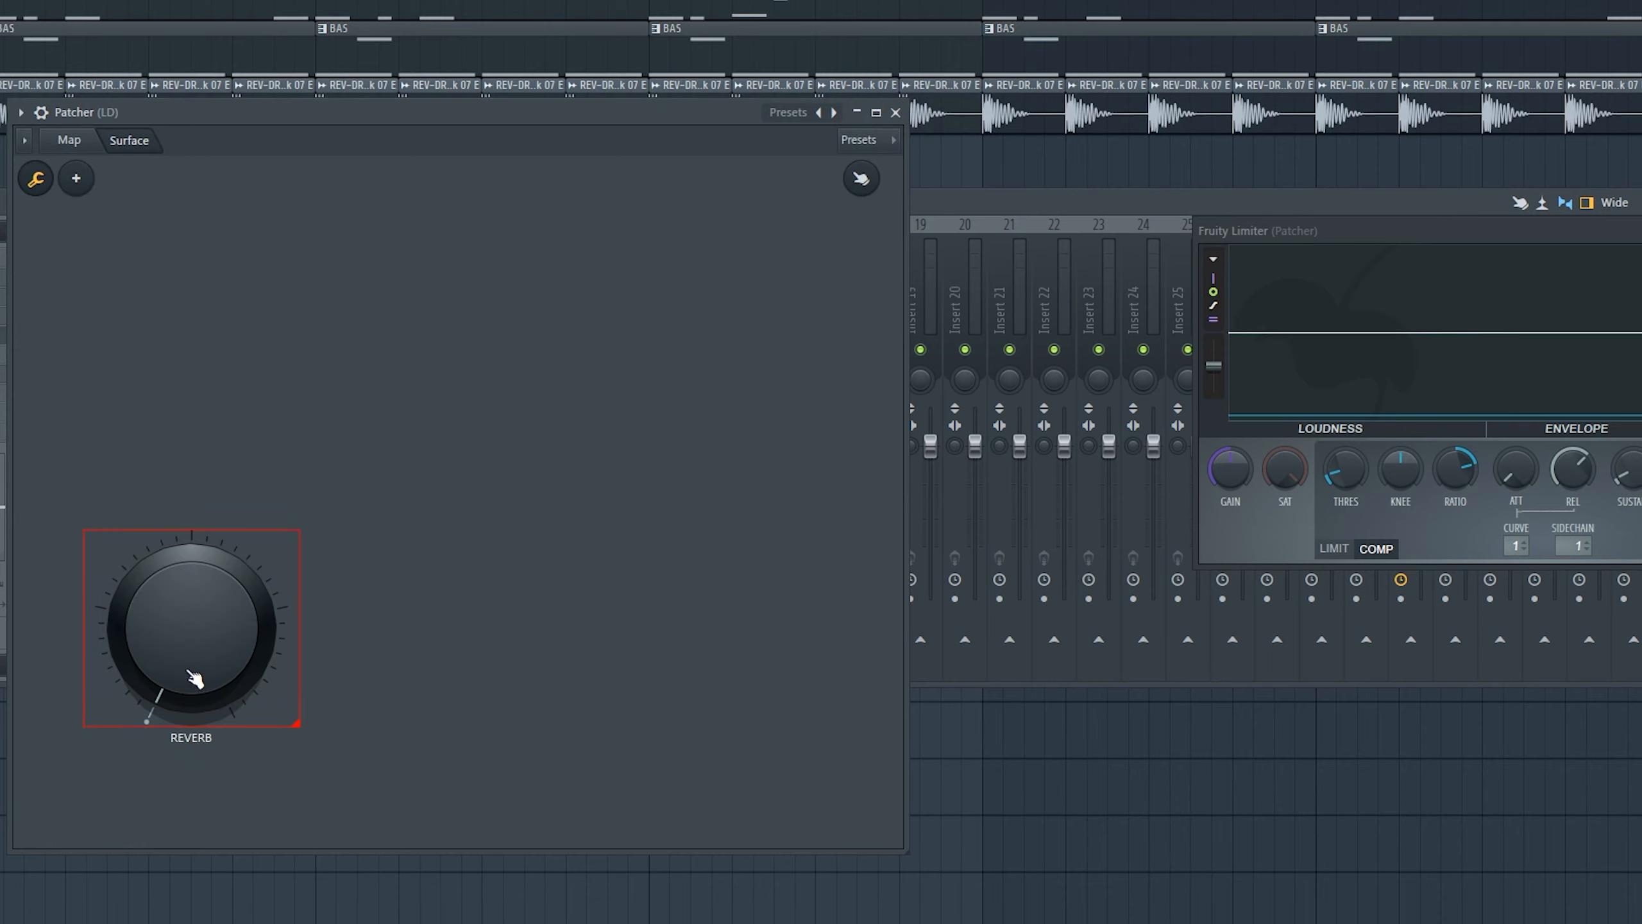
drag(194, 678, 176, 518)
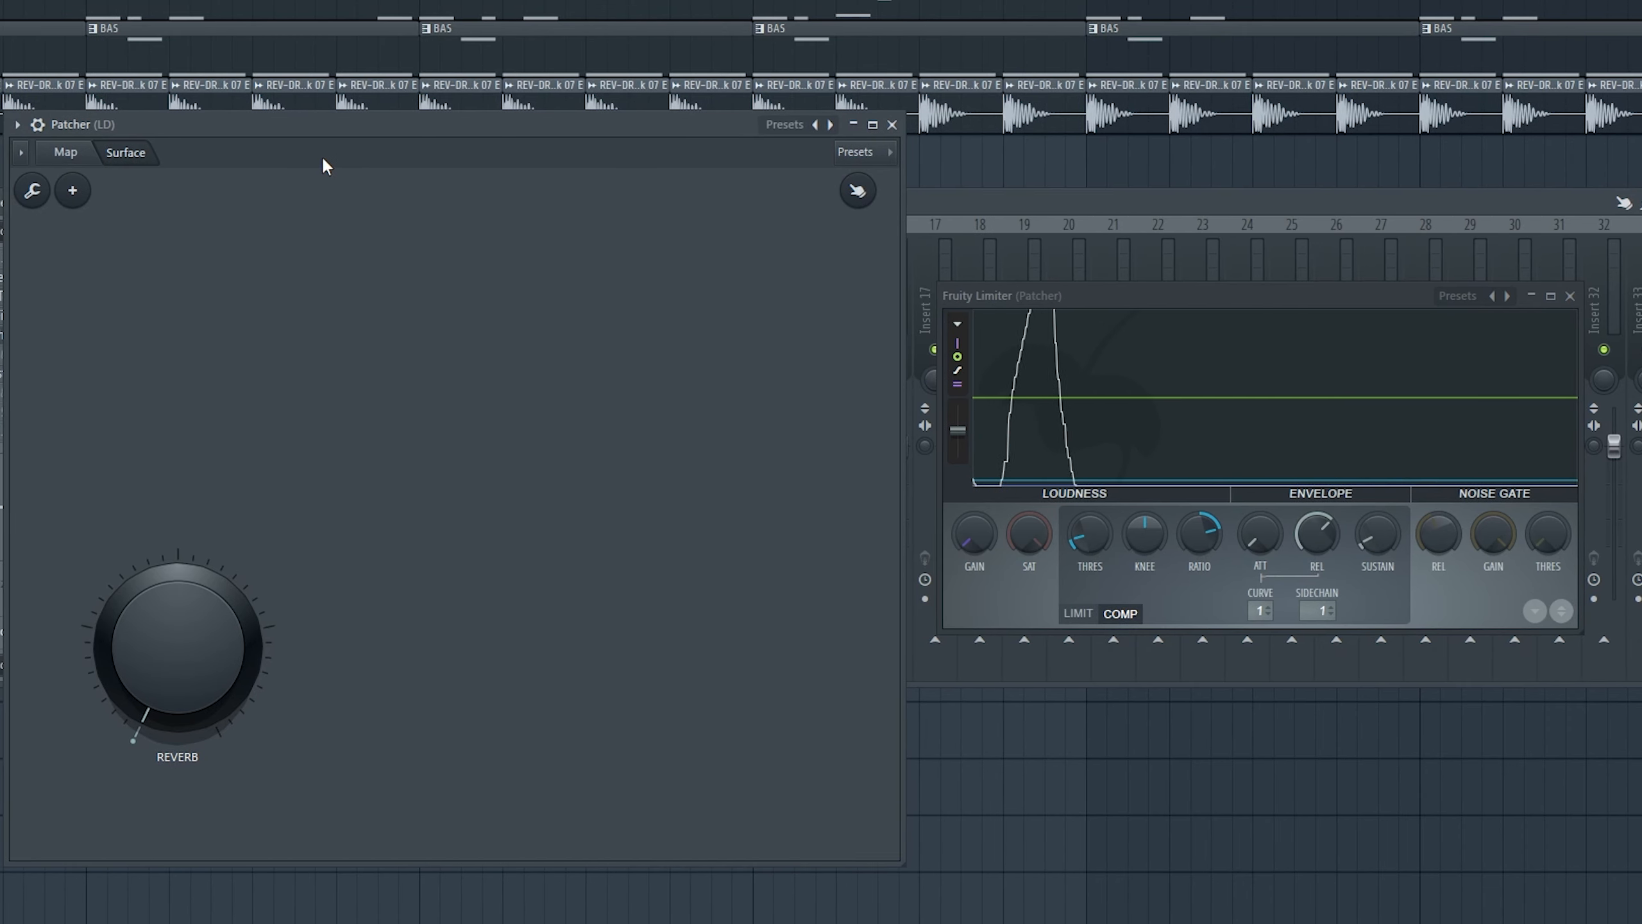
drag(177, 646, 177, 580)
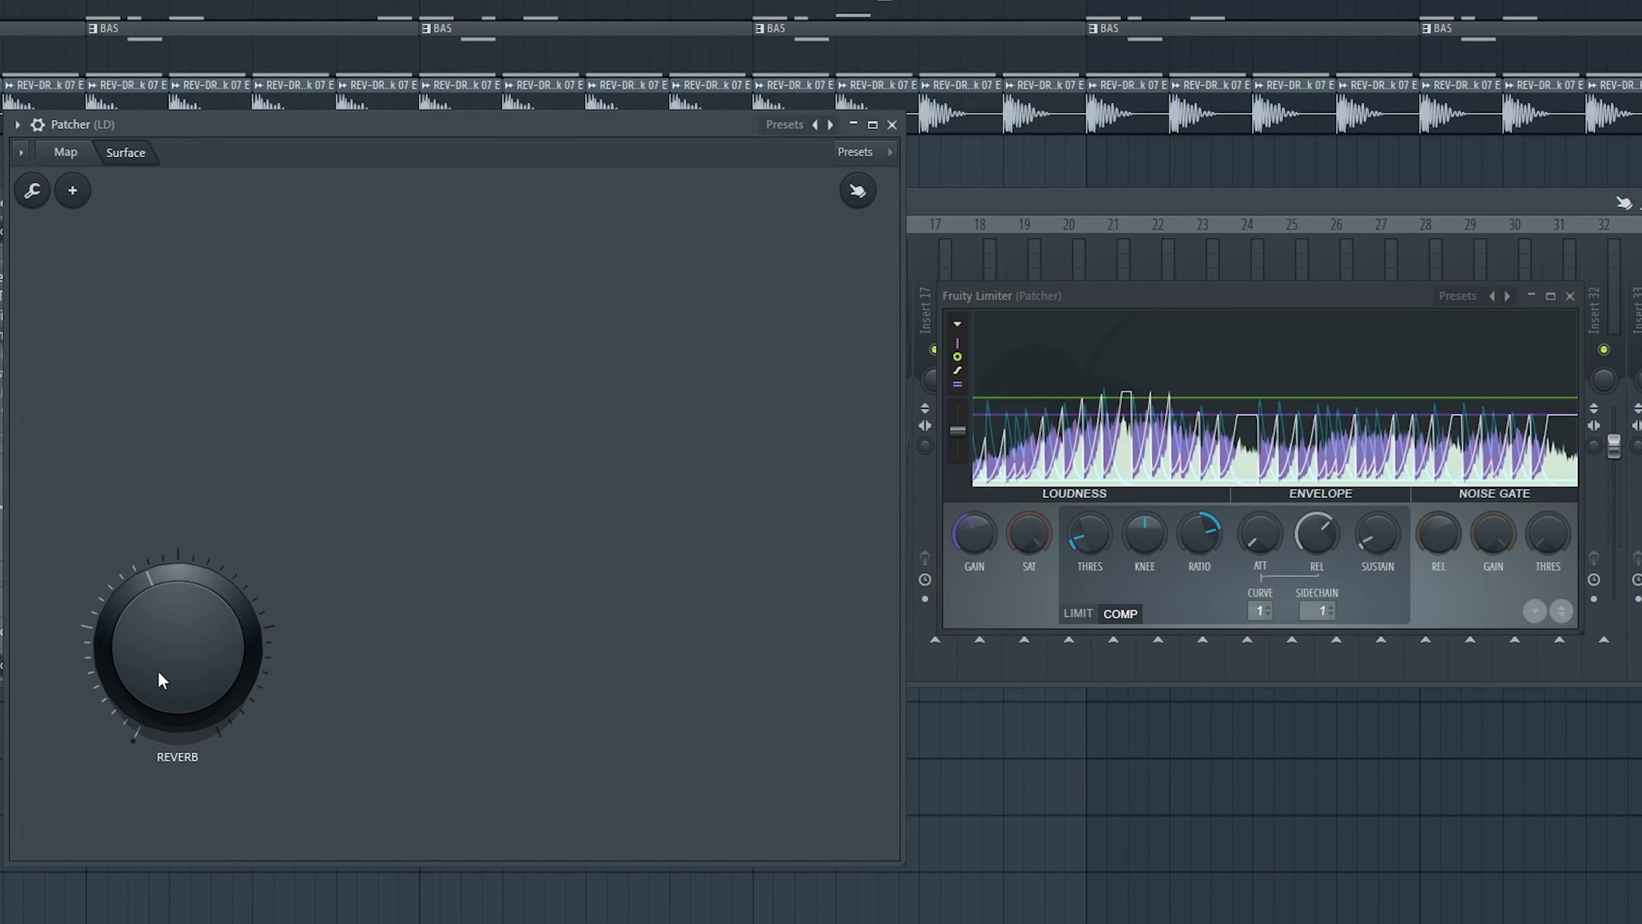
drag(160, 674, 160, 745)
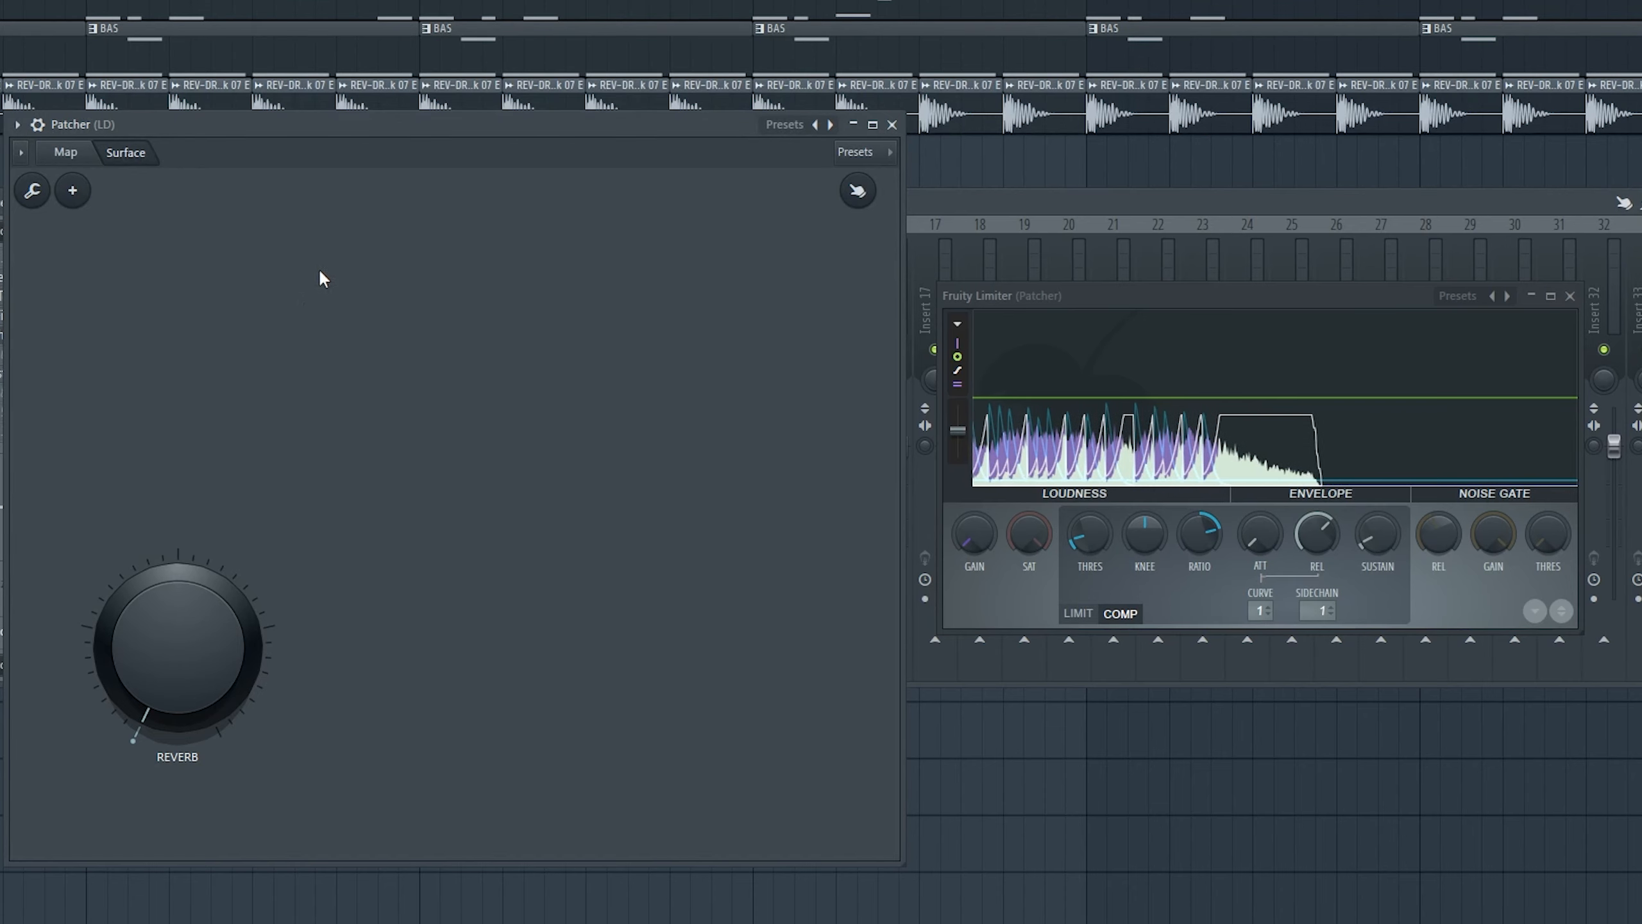
- Review the Patcher map and surface, and lower Fruity Limiter's compressor threshold to its minimum
drag(264, 126, 342, 155)
click(149, 181)
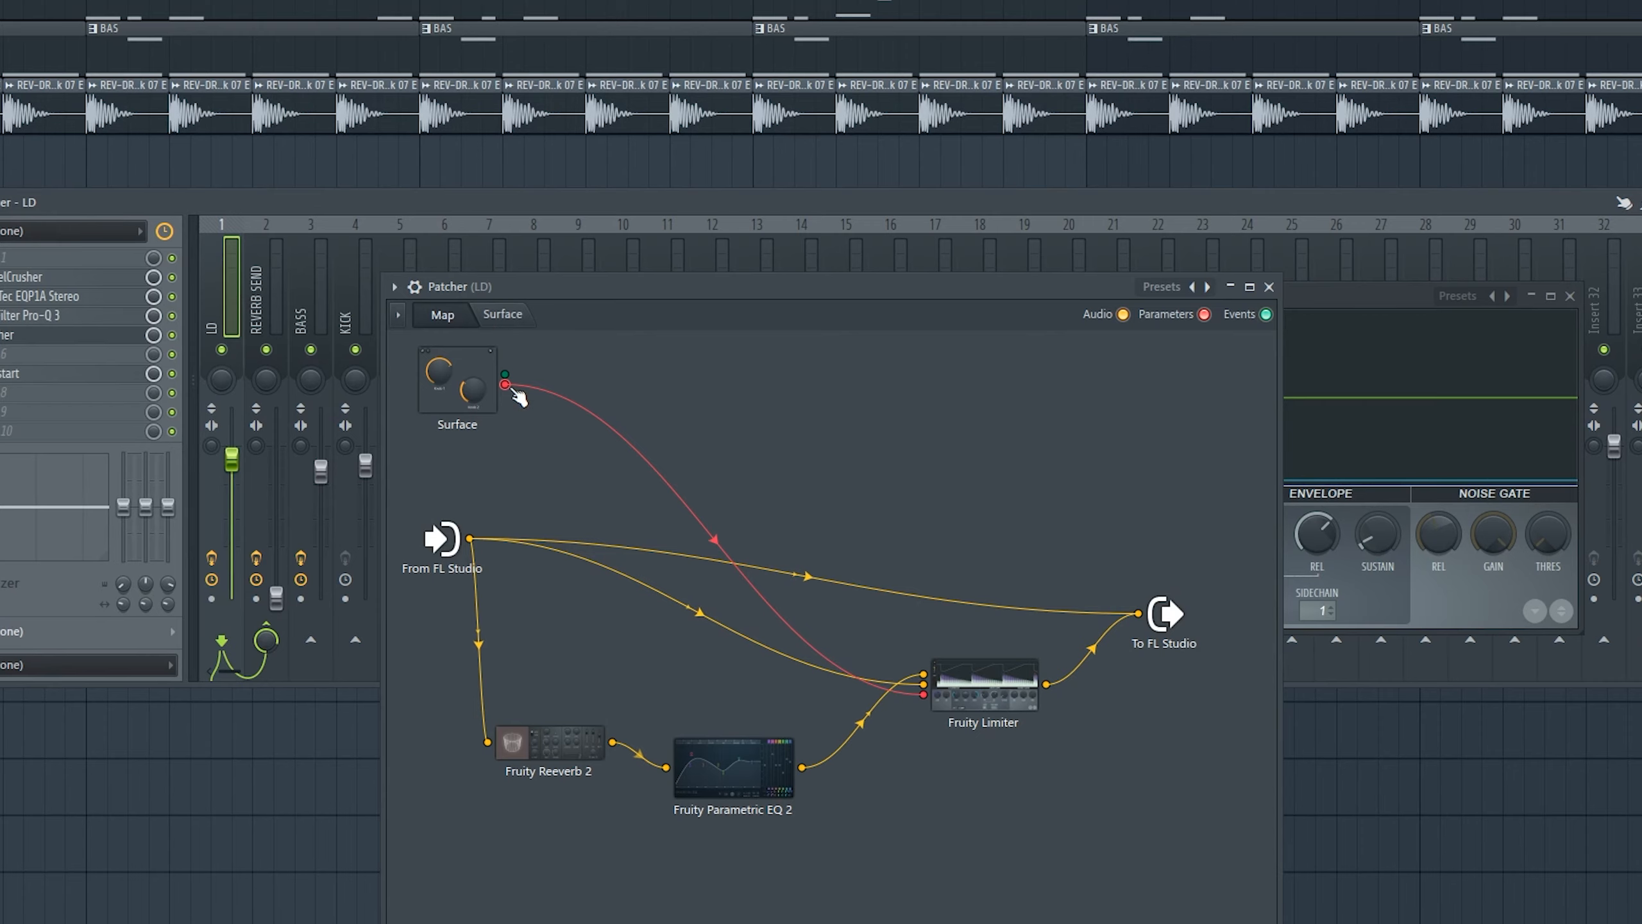
click(503, 315)
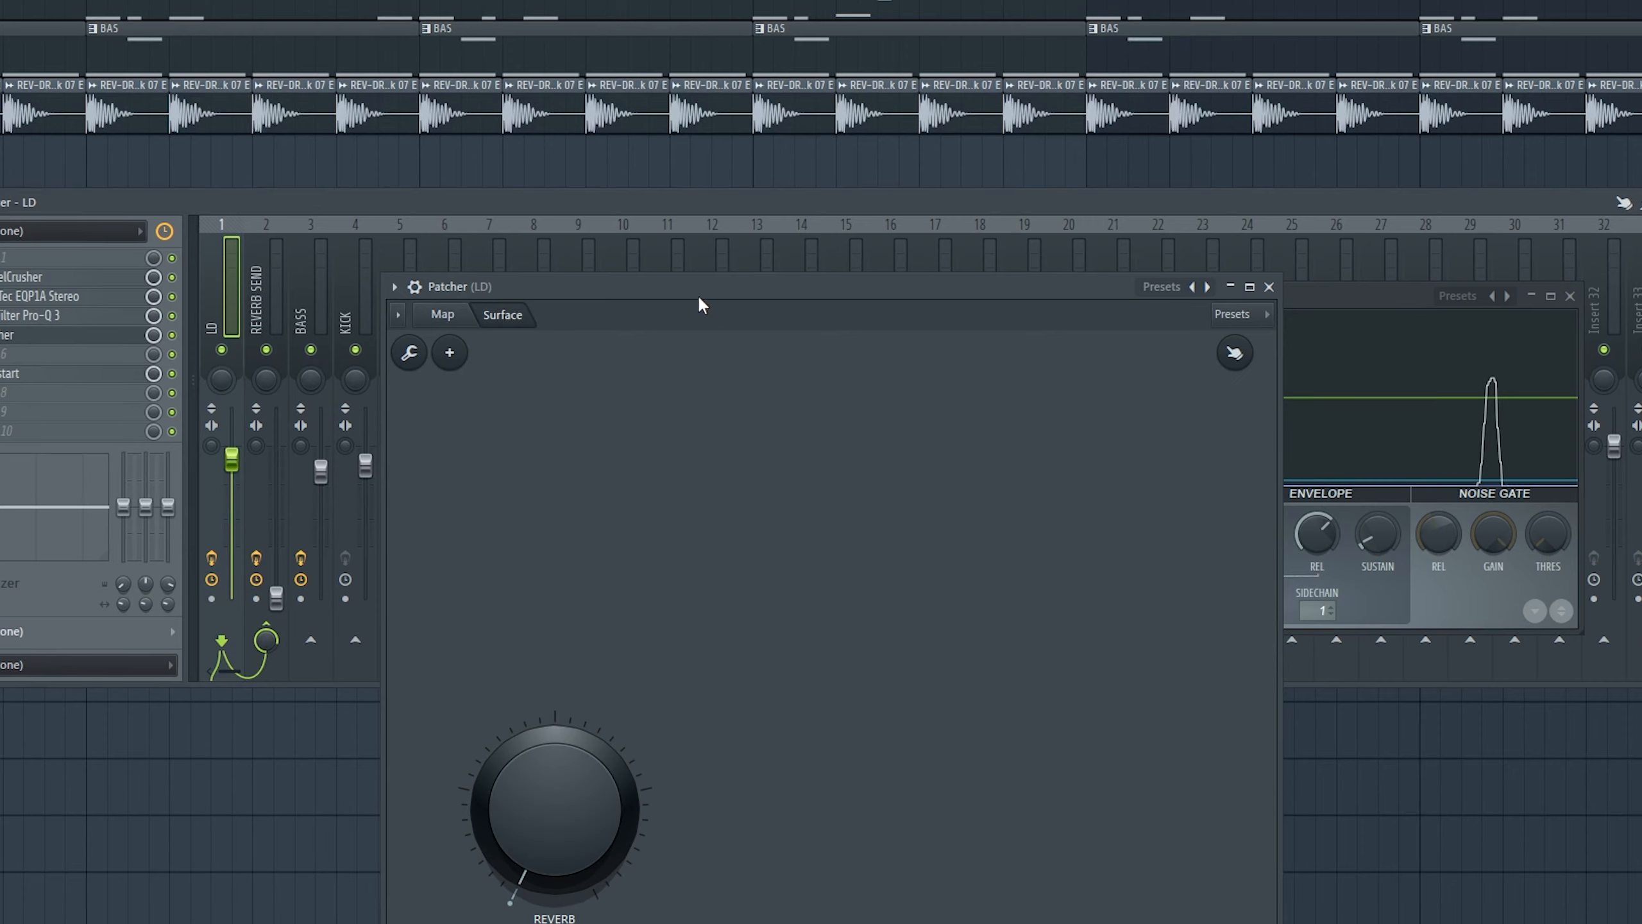
drag(699, 294, 209, 244)
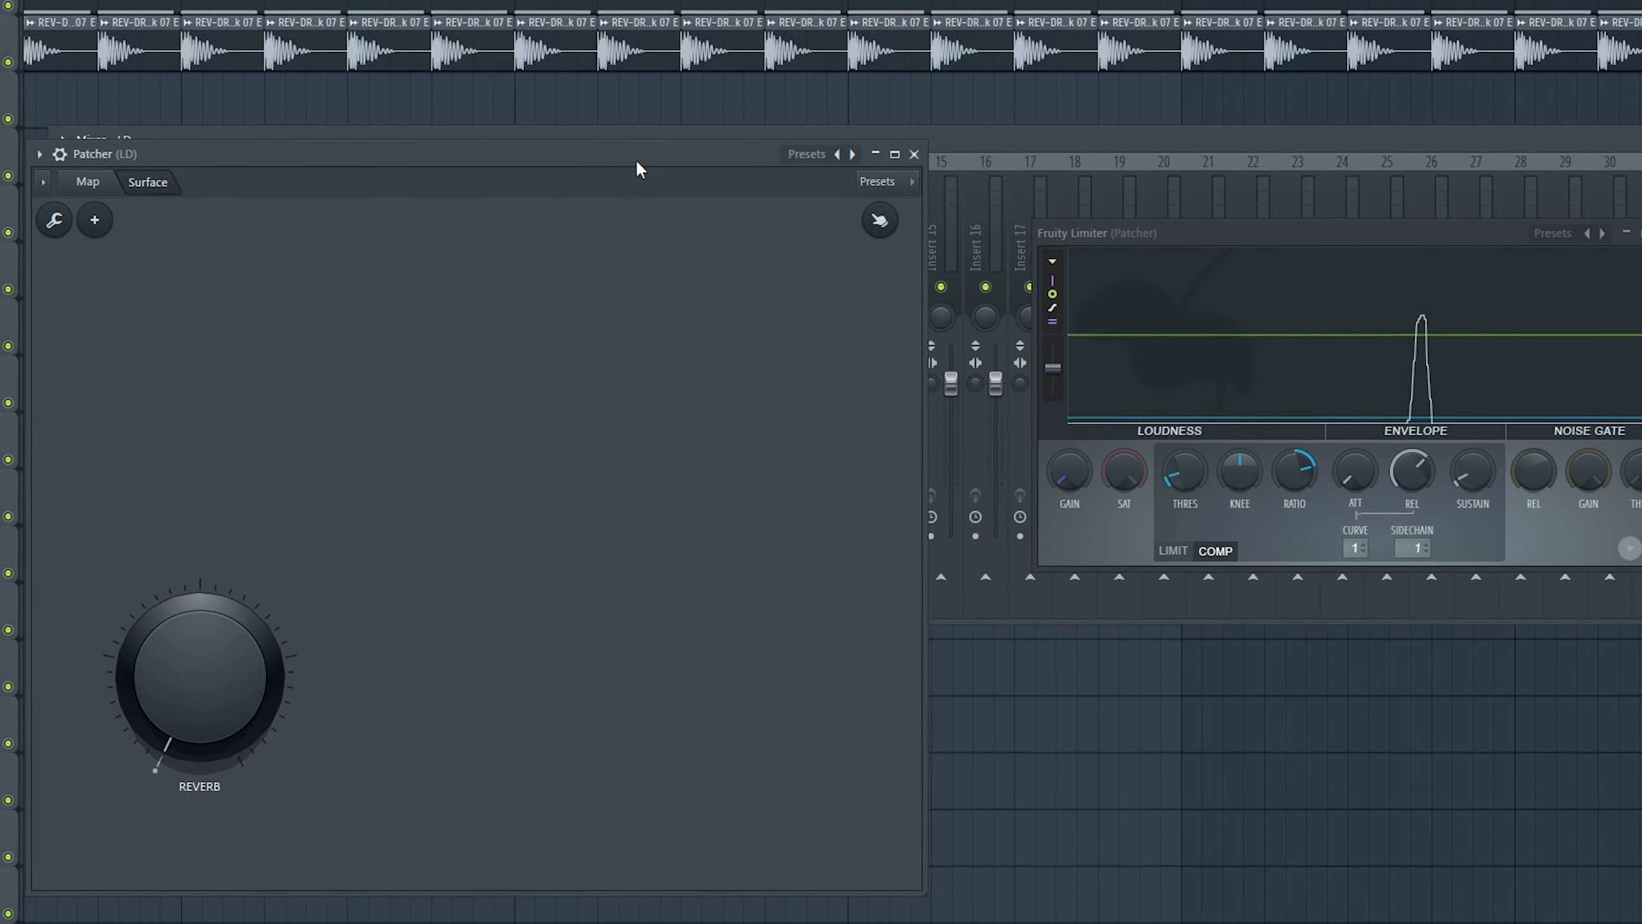
click(117, 174)
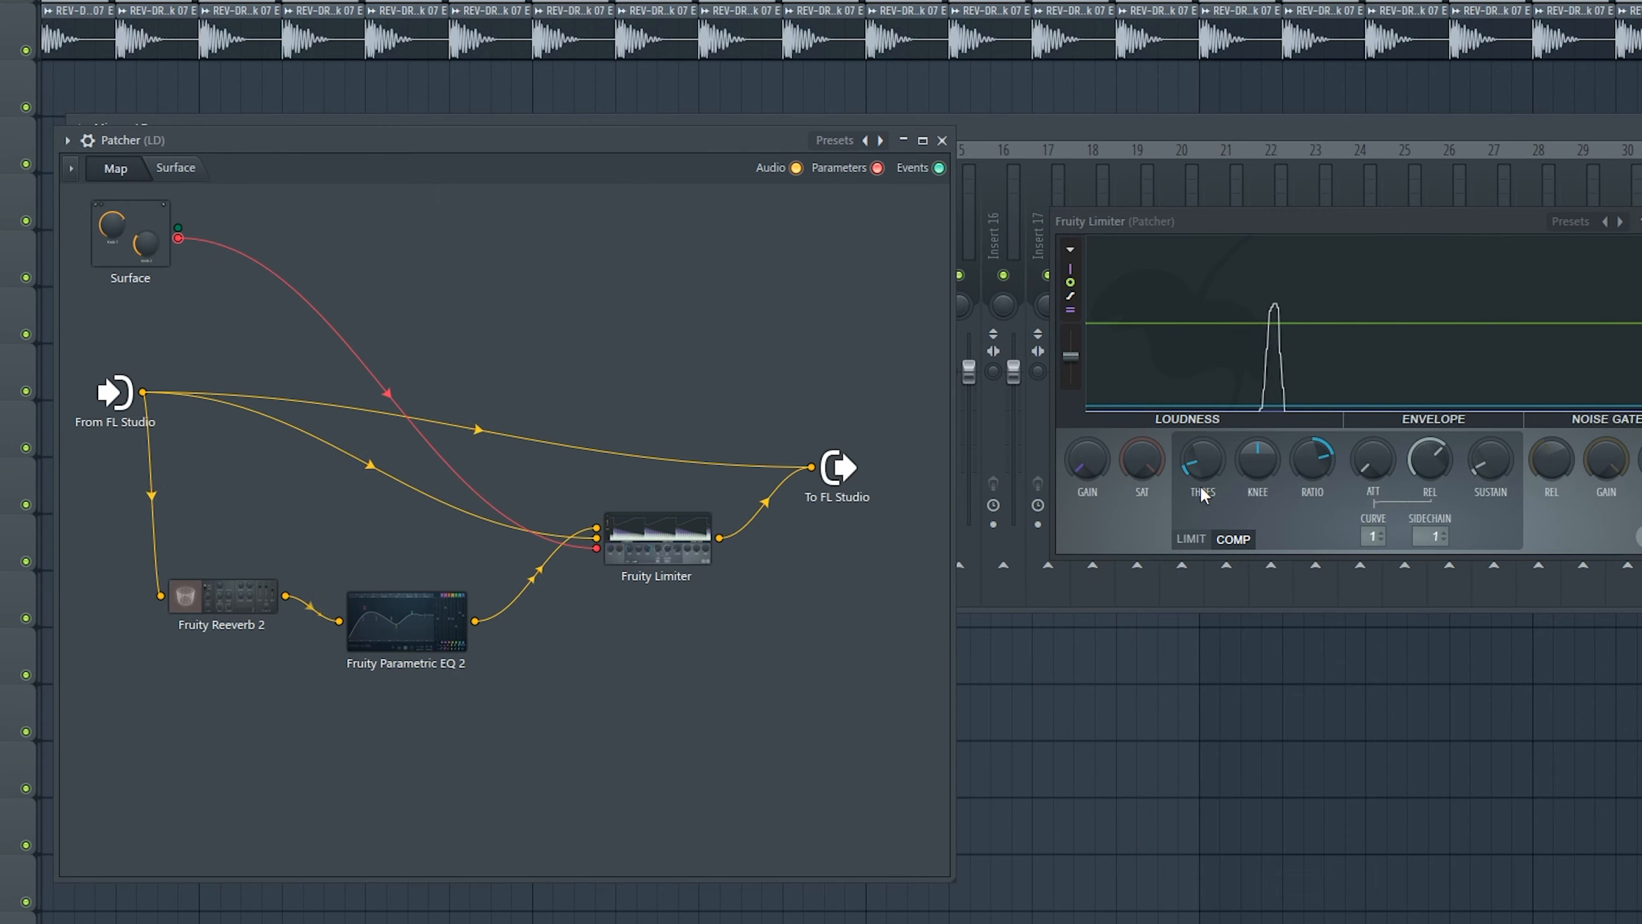
mouse_move(1202, 465)
mouse_down()
mouse_move(1202, 388)
mouse_move(1202, 472)
mouse_up()
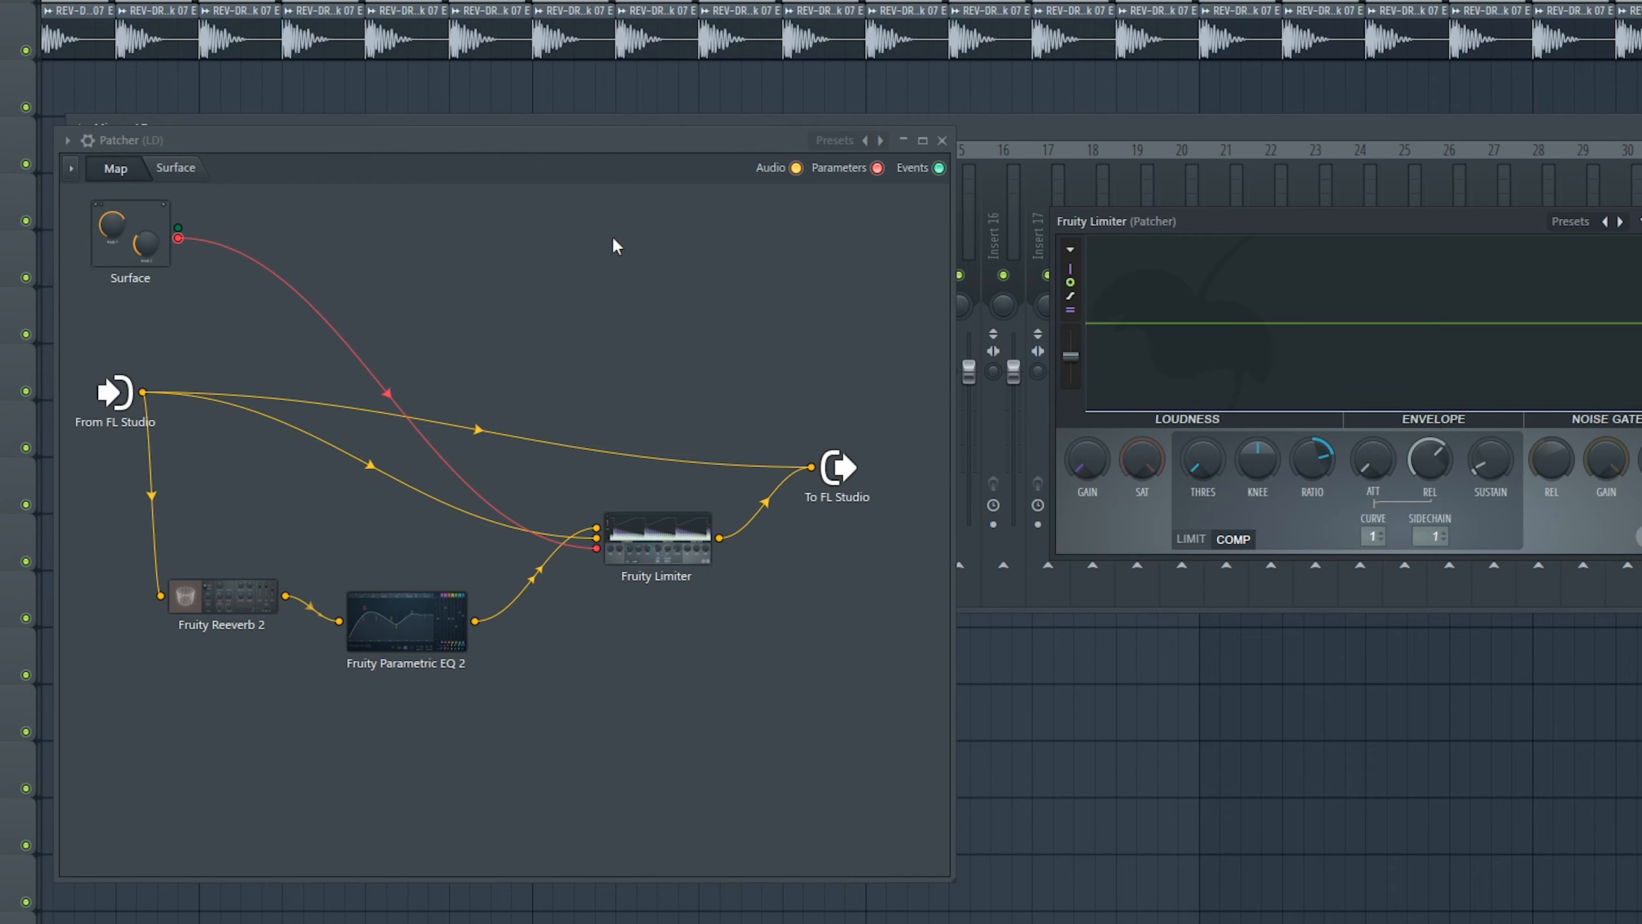
- Add a vertical slider control to the Patcher surface, enlarge it and place it beside the REVERB knob
drag(718, 150, 995, 354)
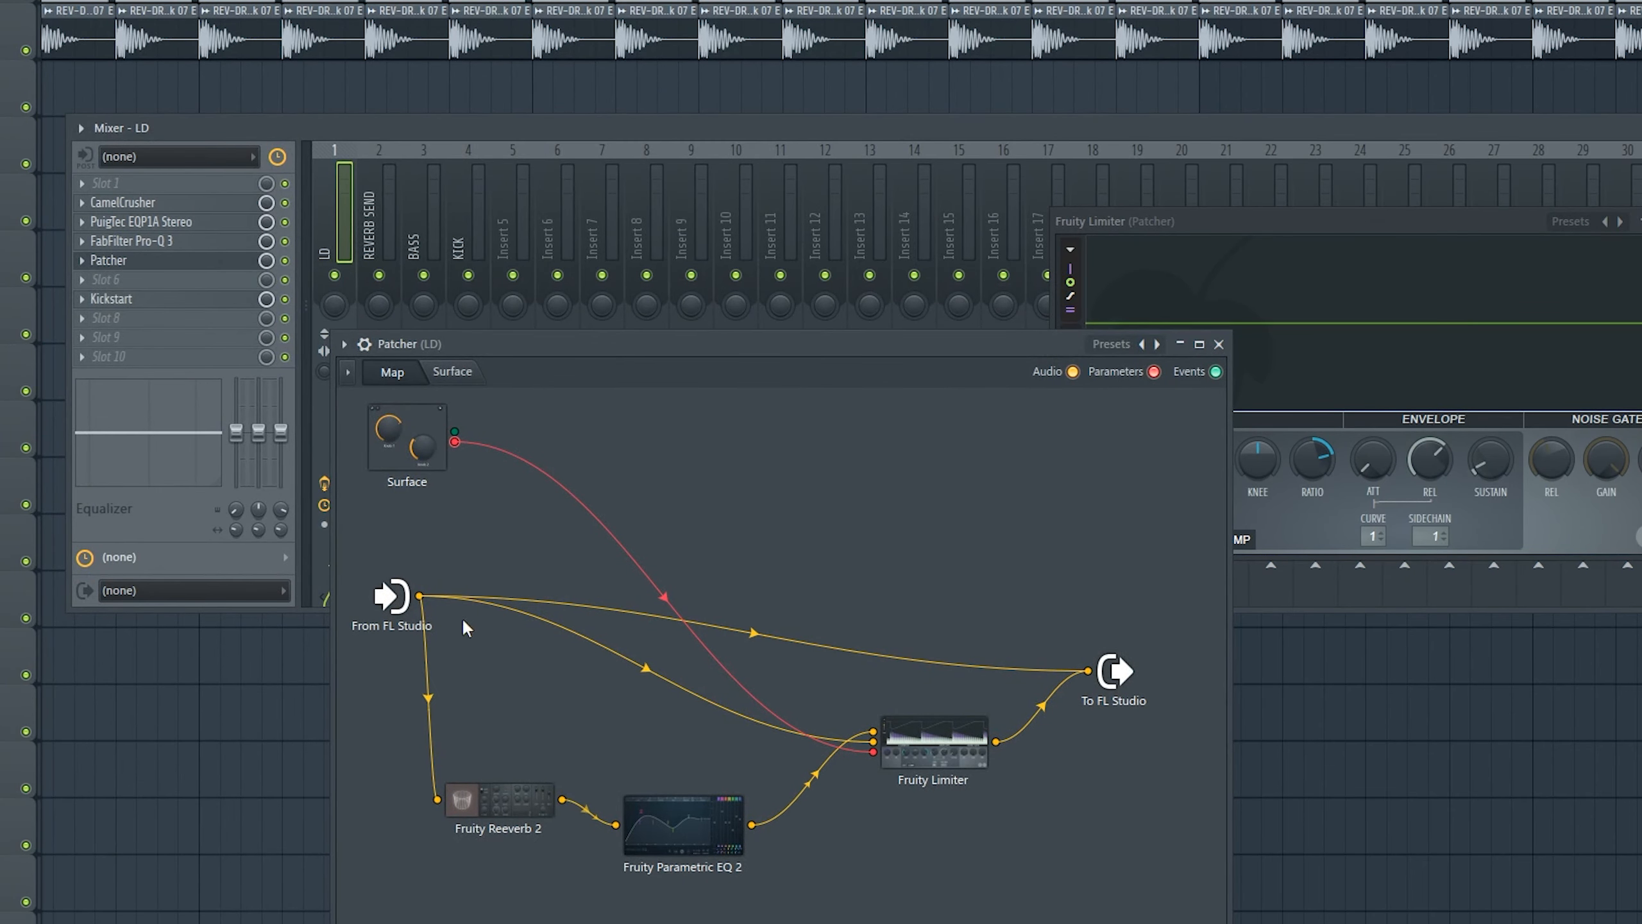
drag(491, 343, 286, 299)
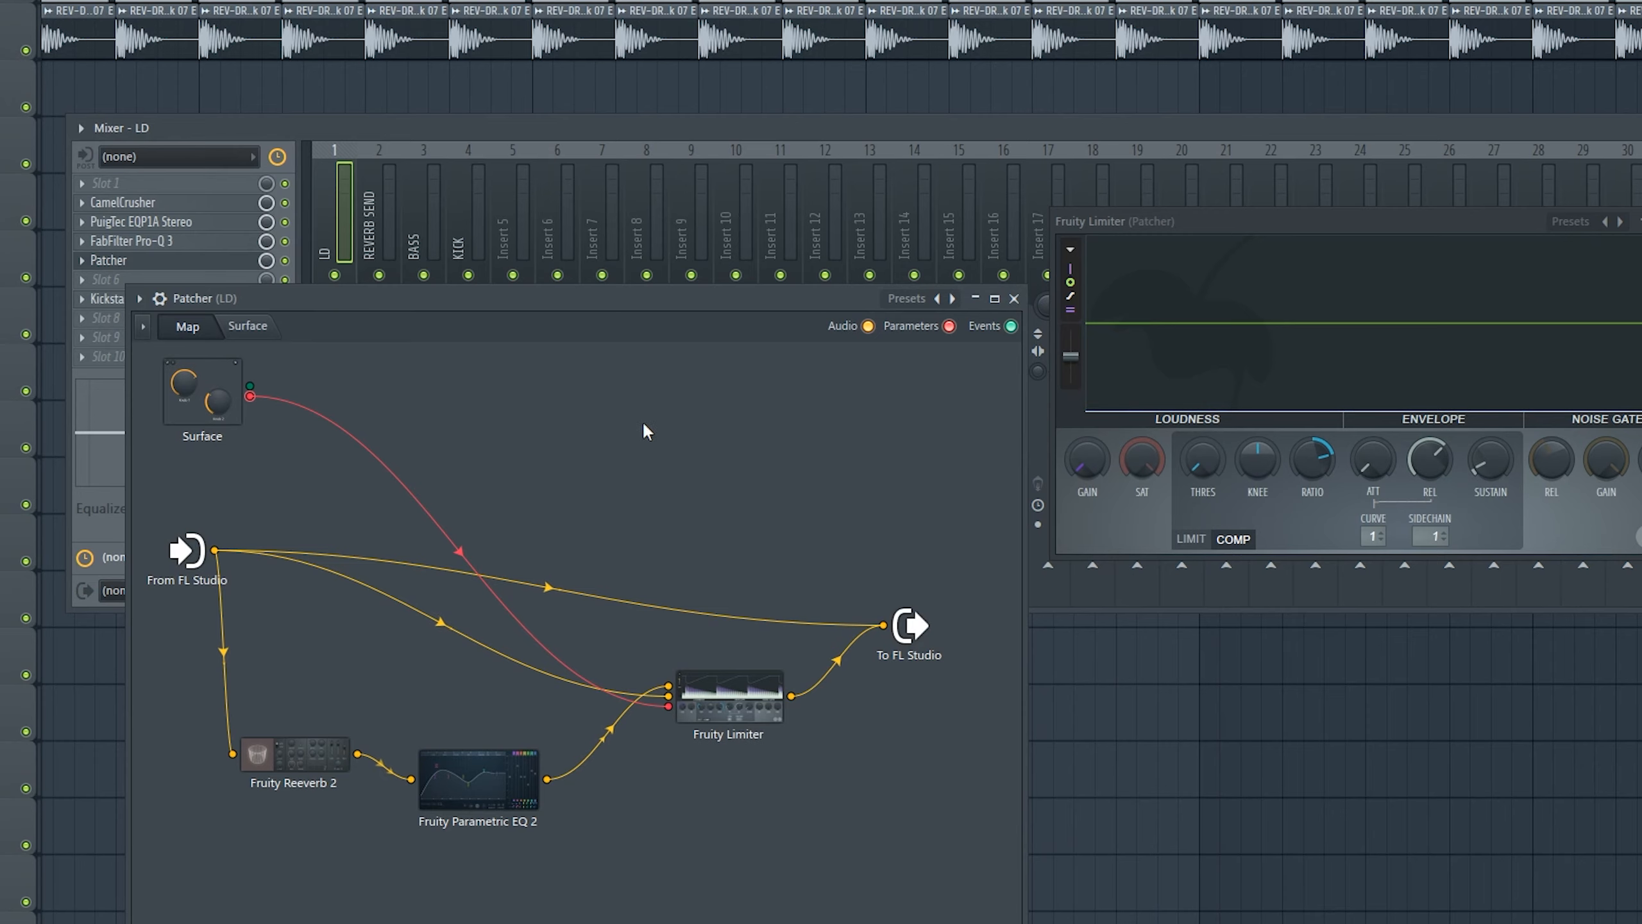
click(248, 325)
right_click(575, 525)
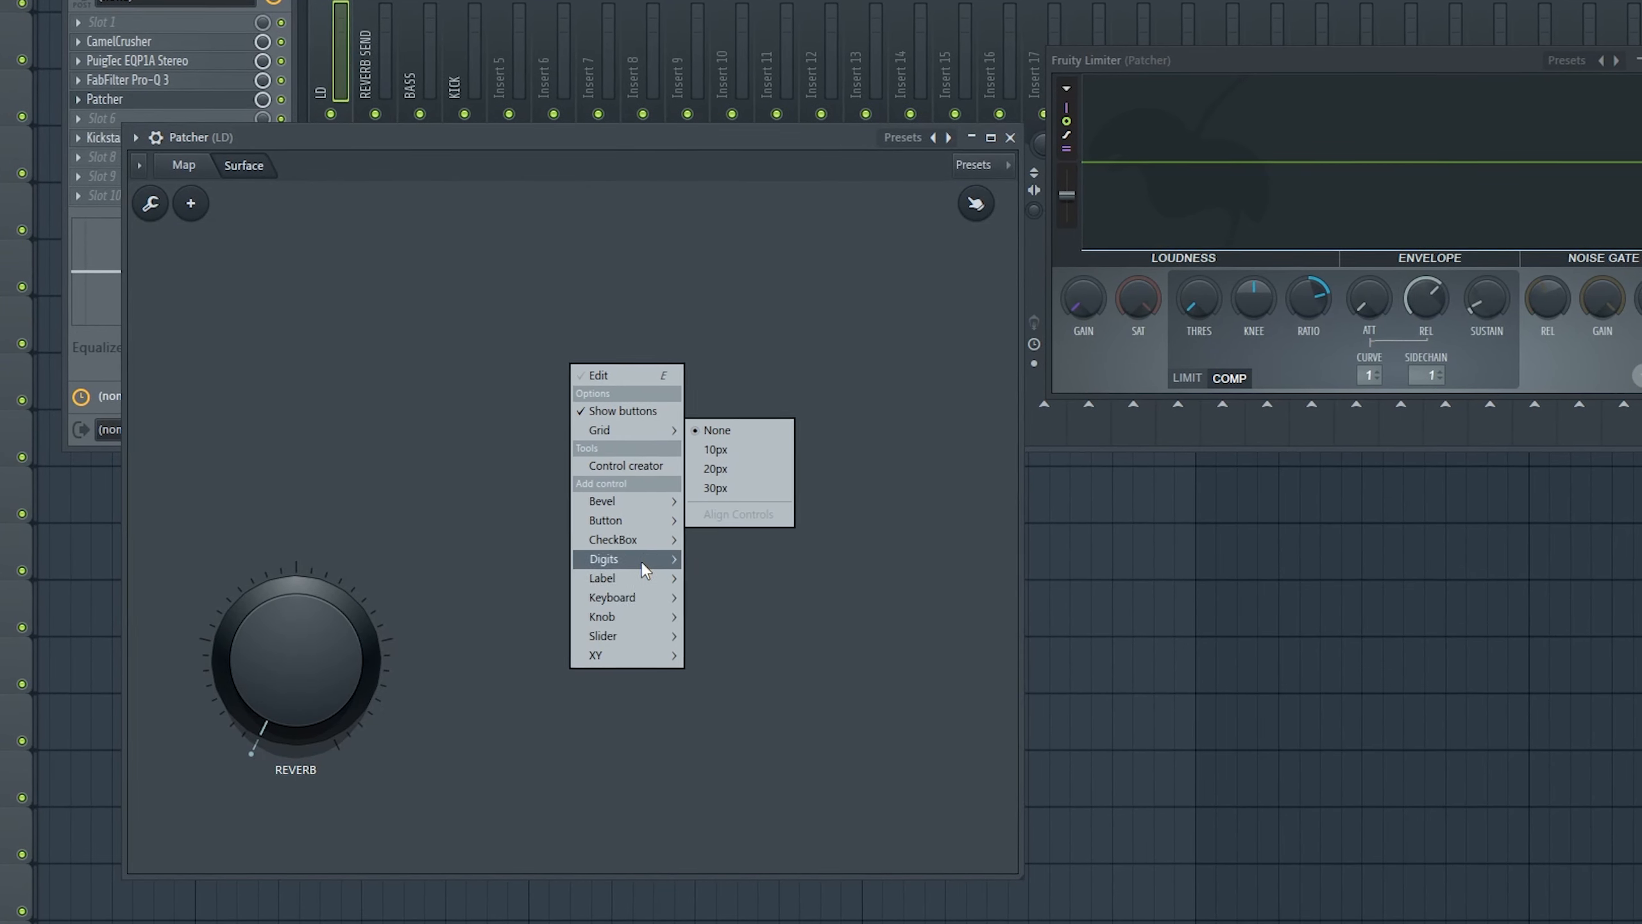
mouse_move(631, 635)
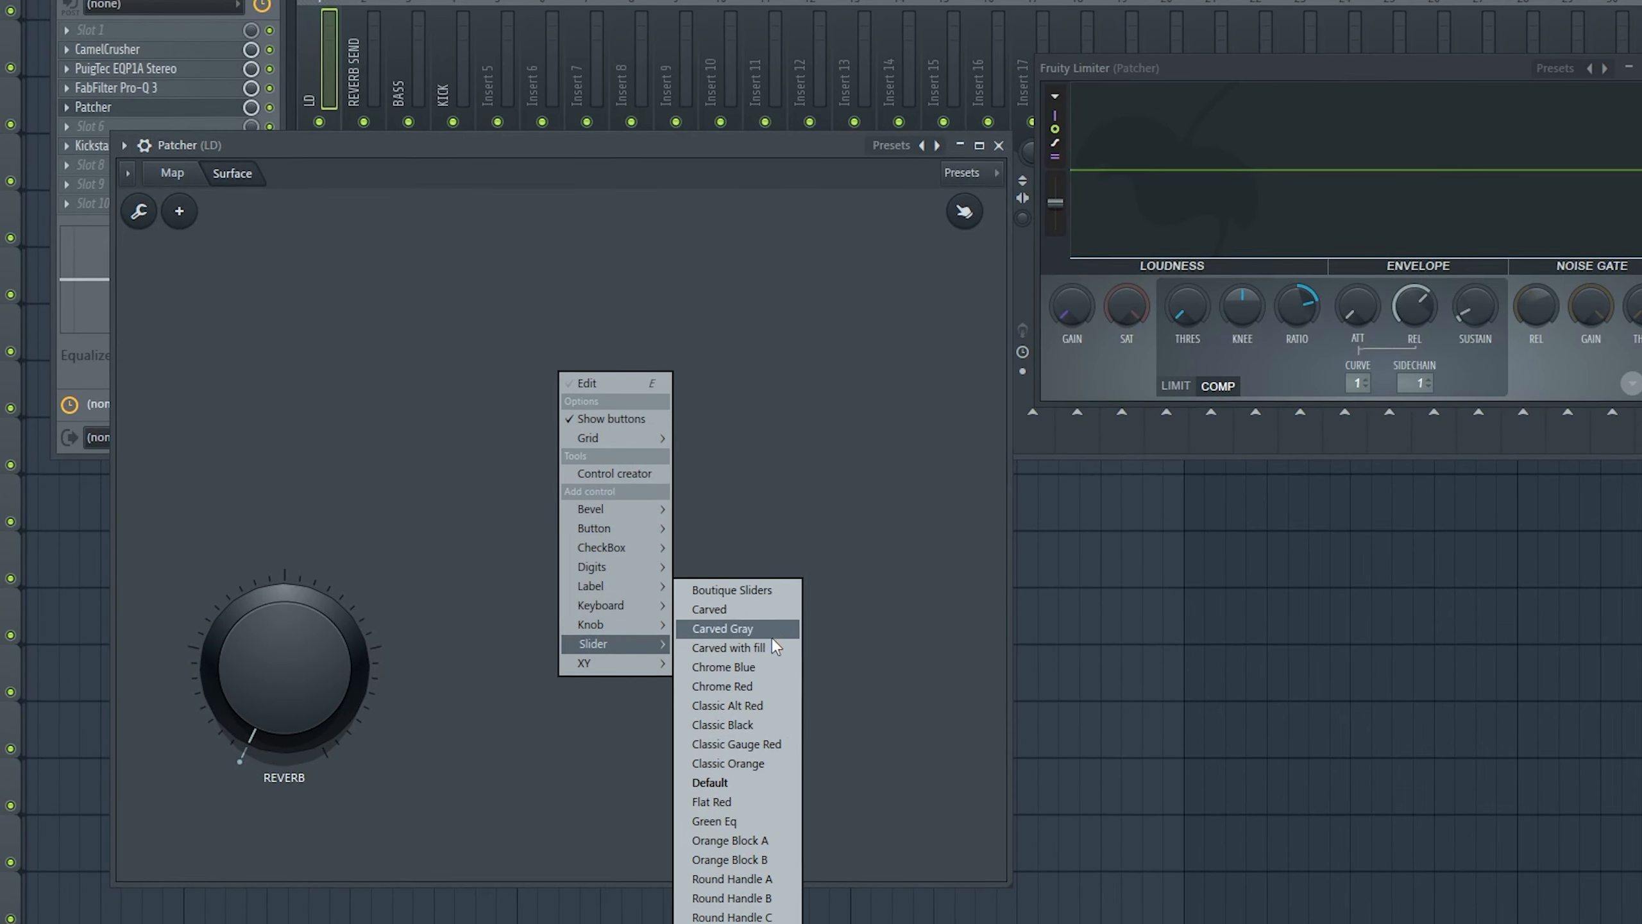
click(755, 650)
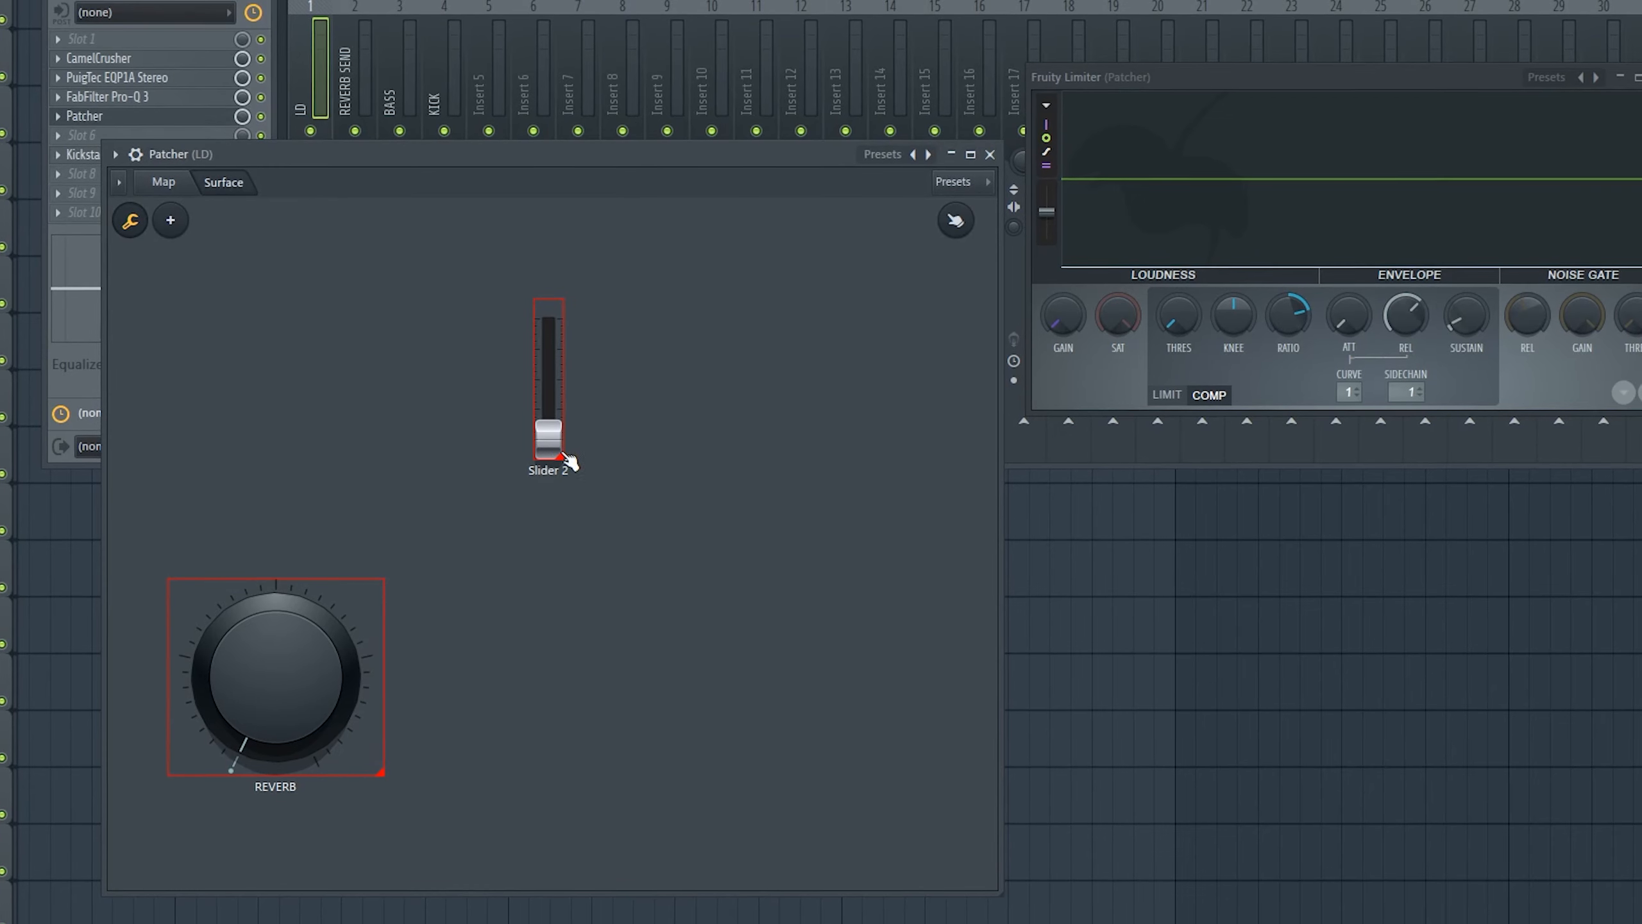
drag(559, 458, 607, 831)
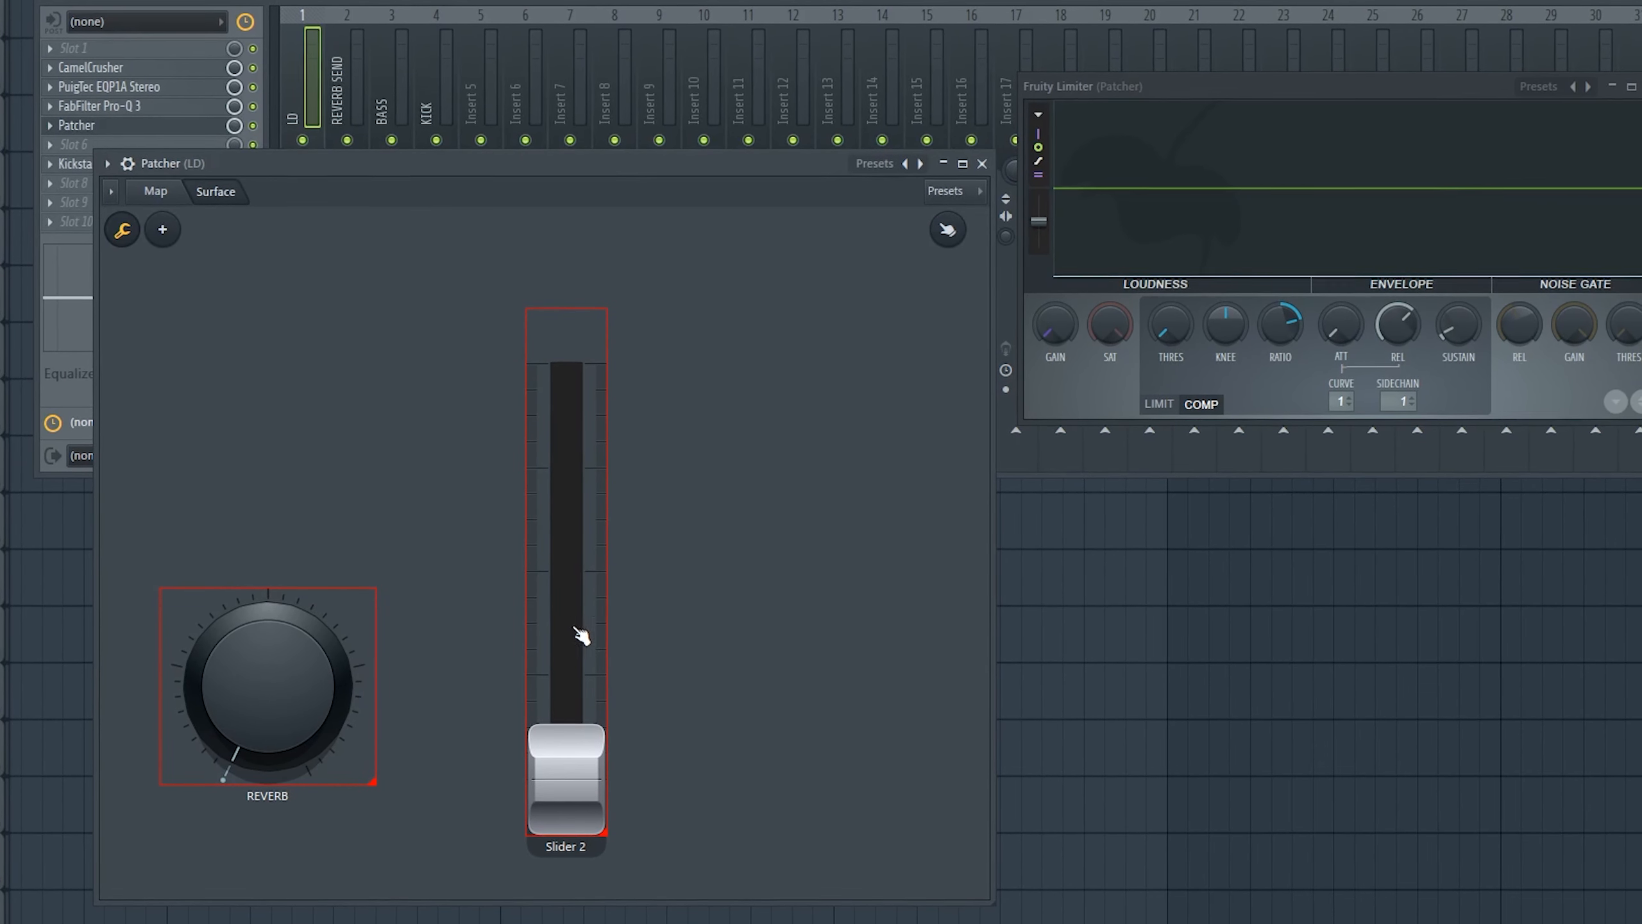
drag(581, 634, 444, 586)
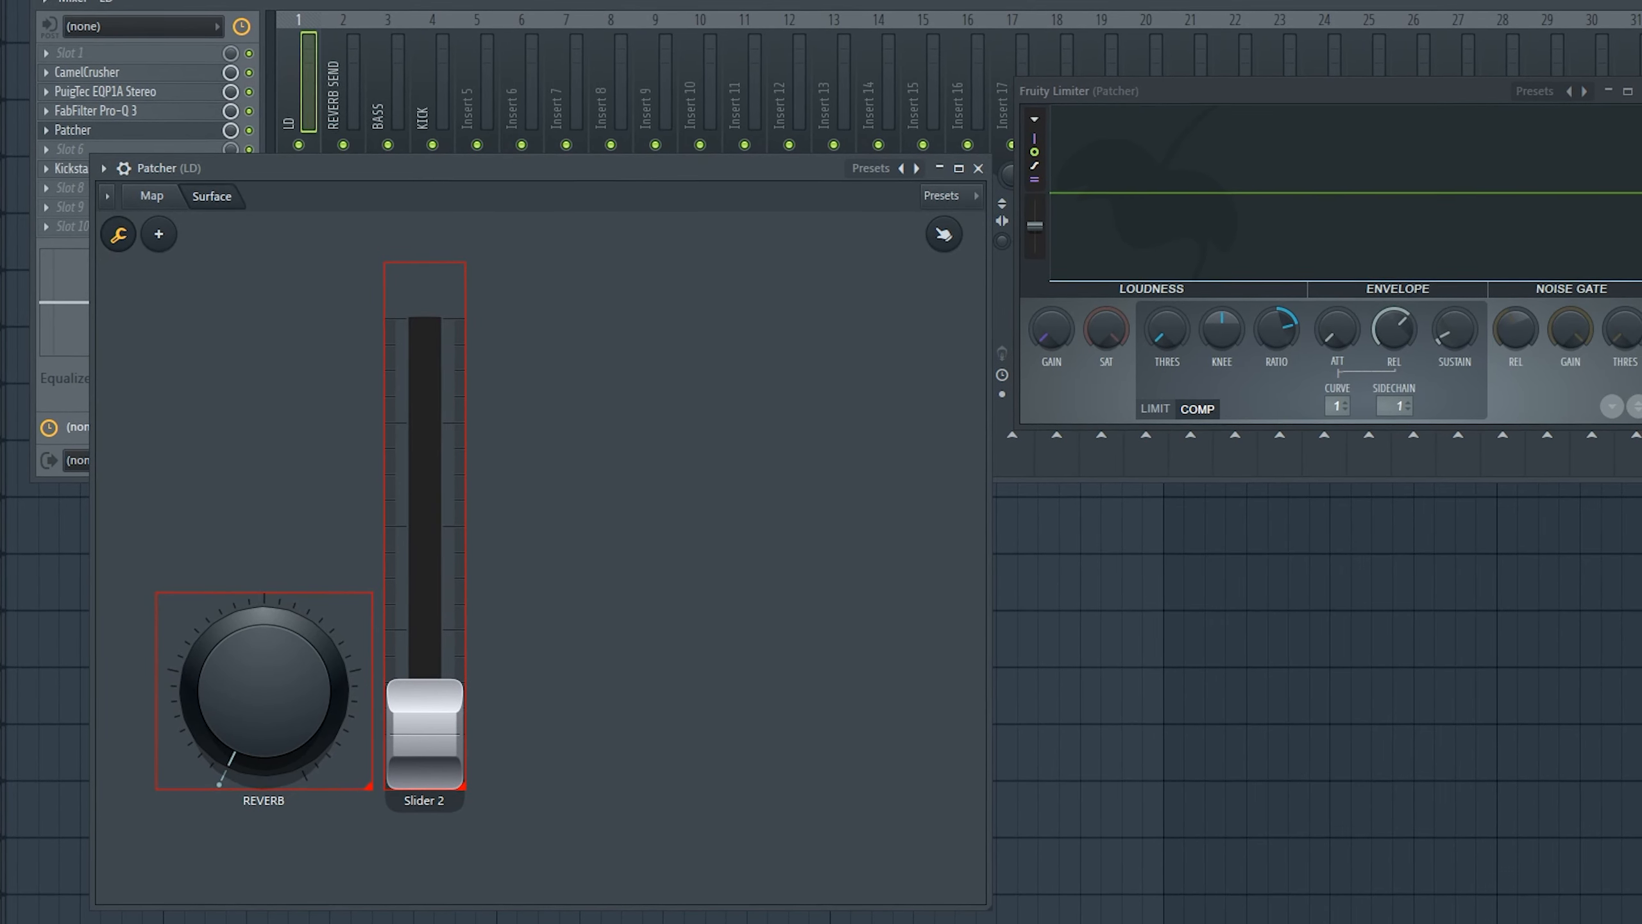
- Rename the new vertical slider on the Patcher surface as THRES
right_click(419, 809)
click(479, 814)
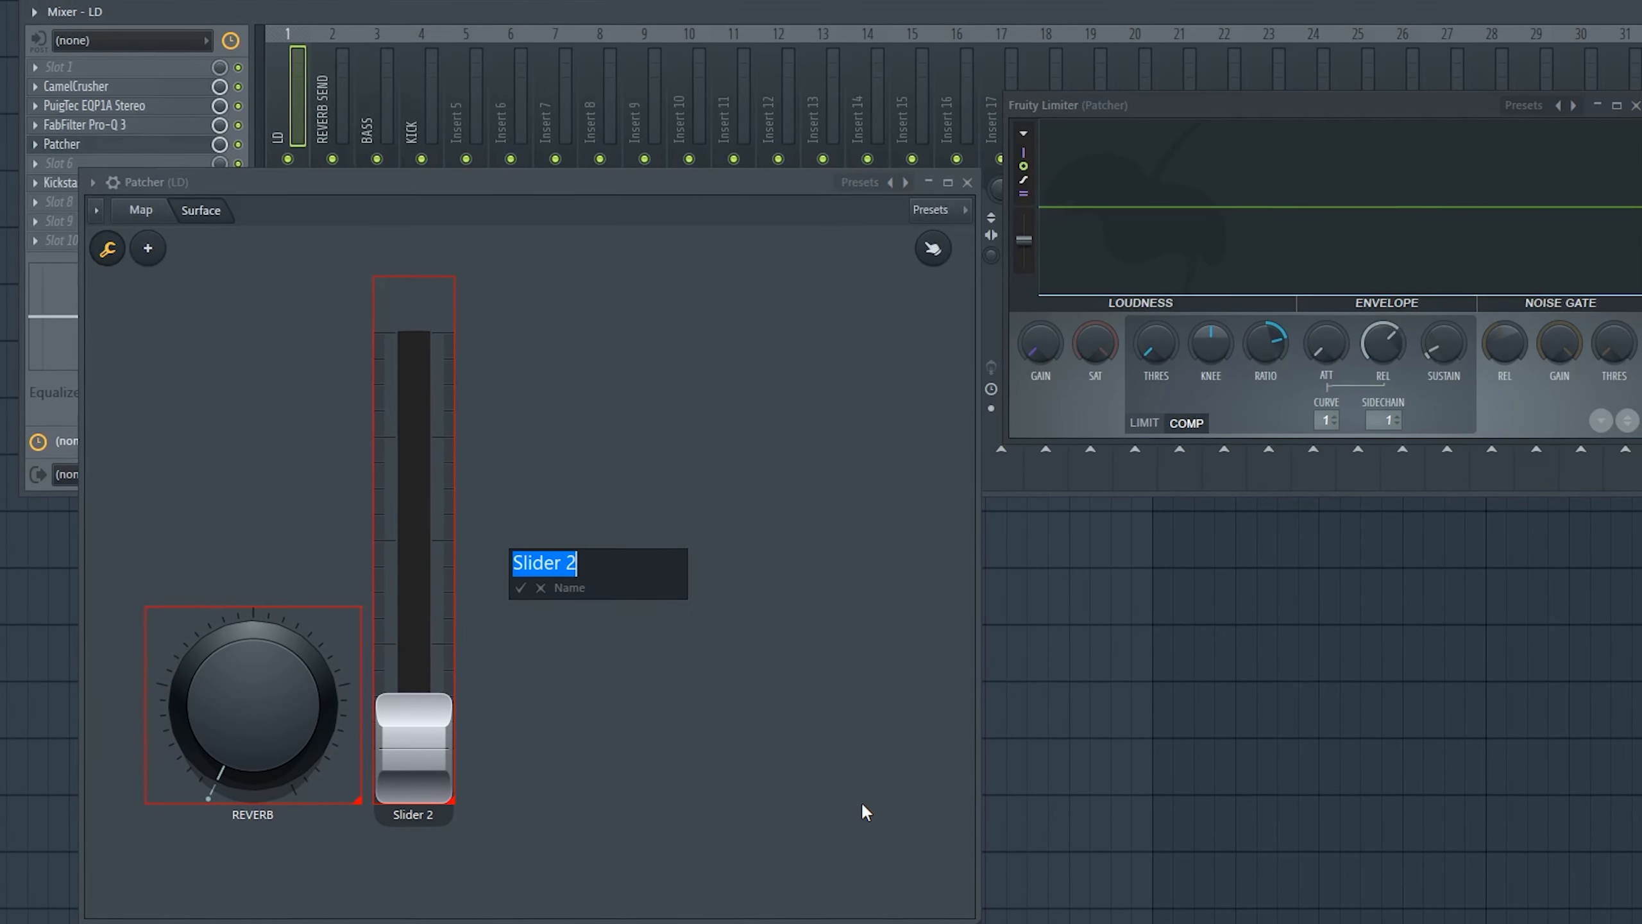
key(BackSpace)
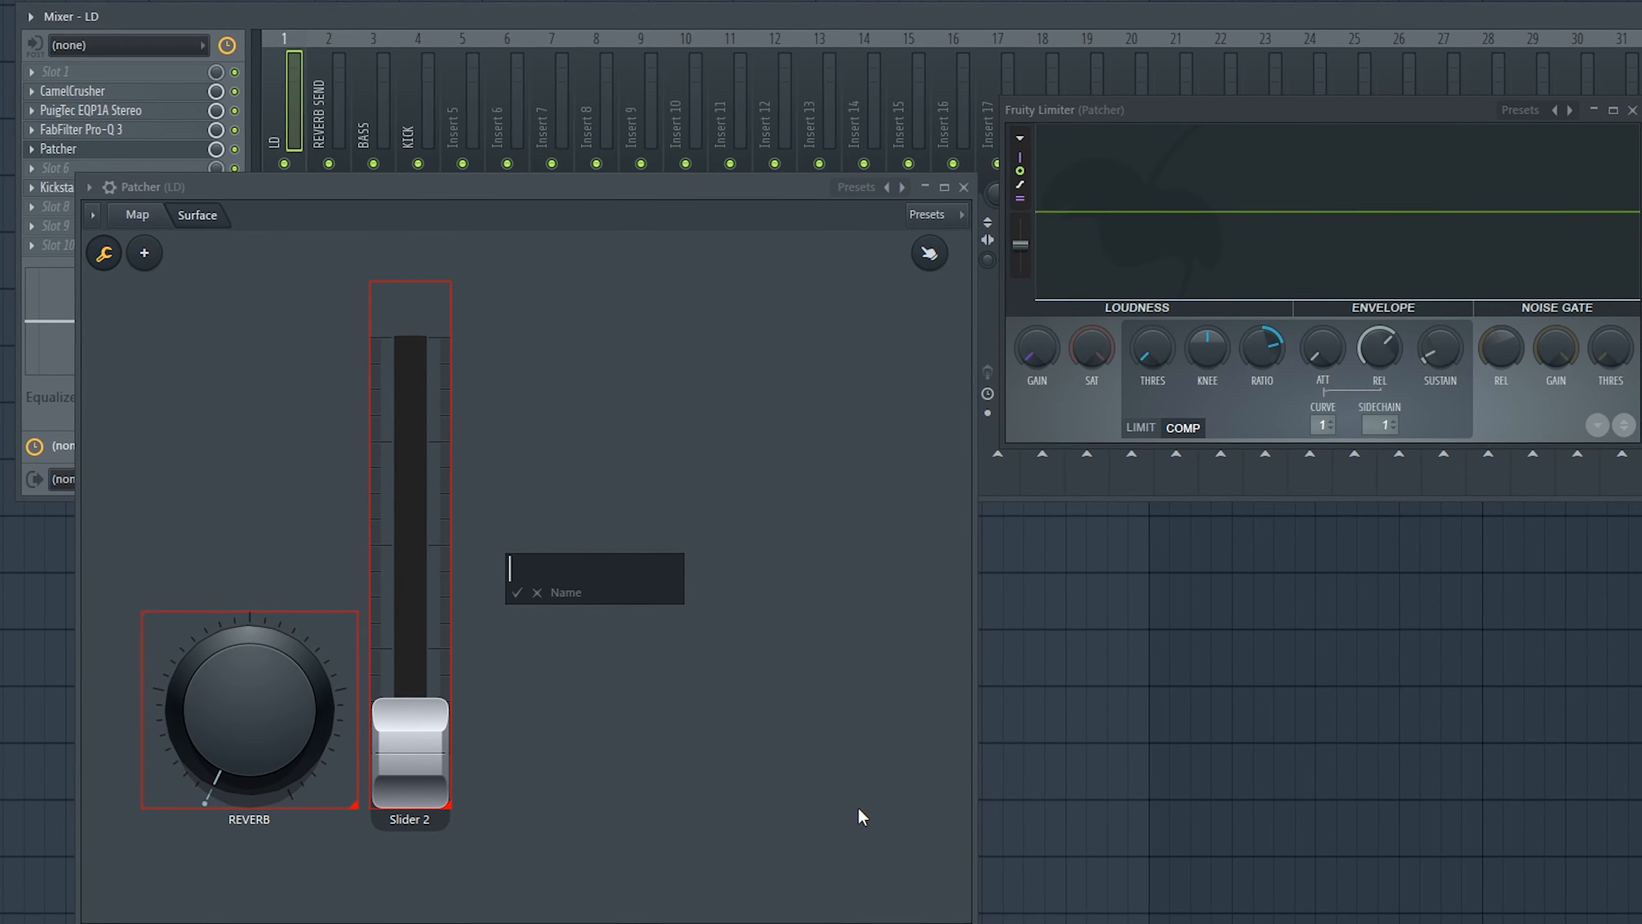
text(THRES)
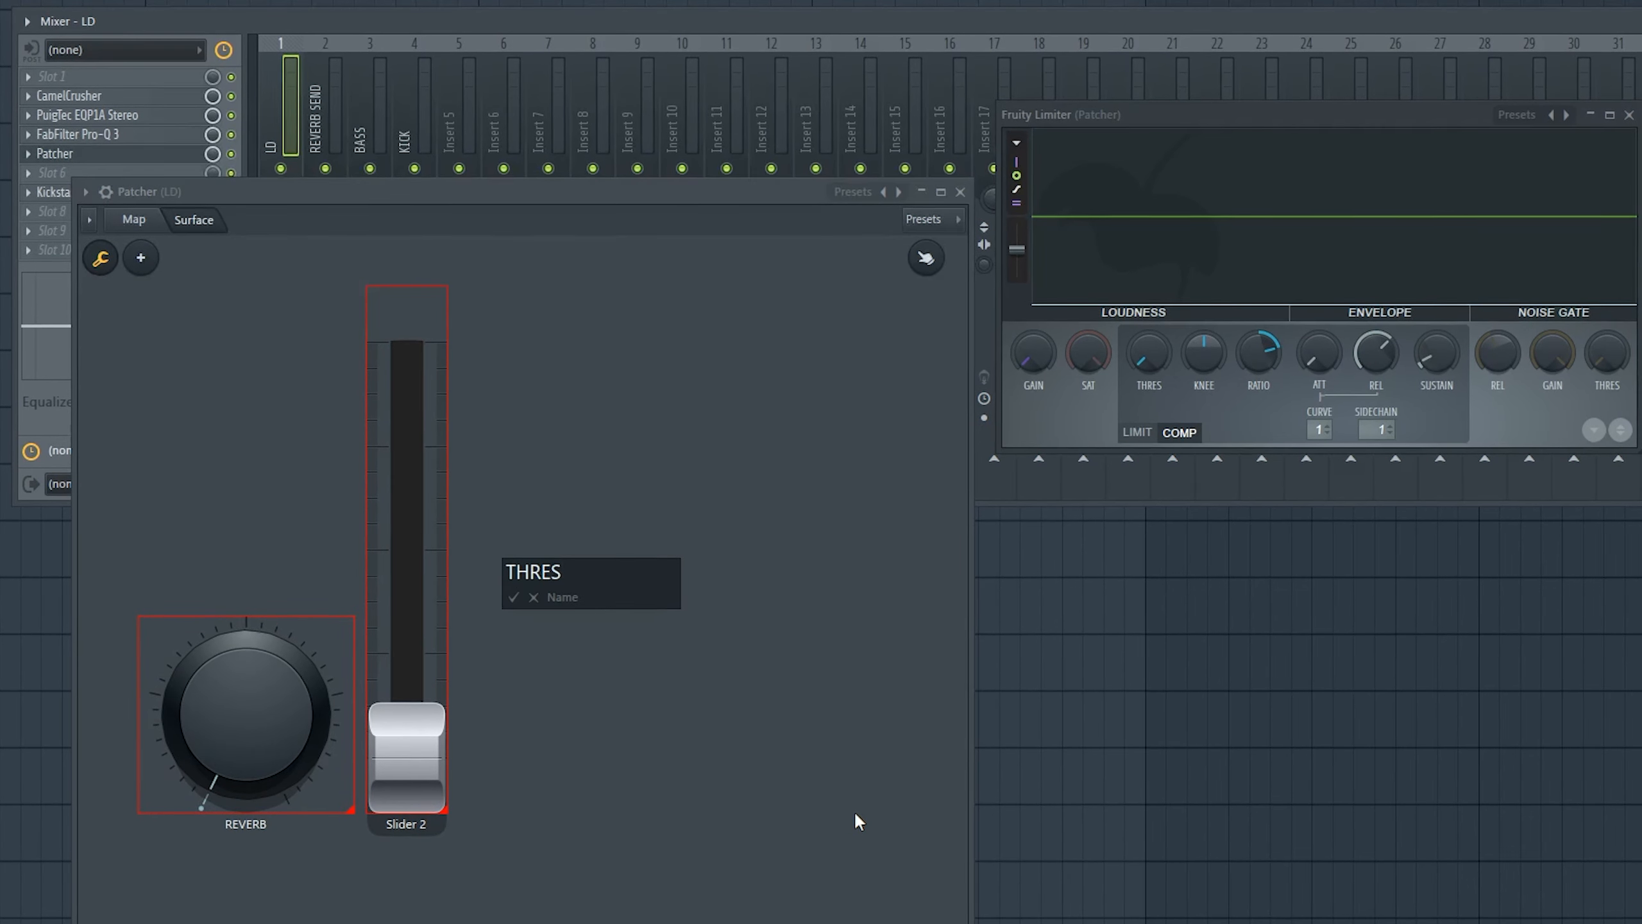
key(Return)
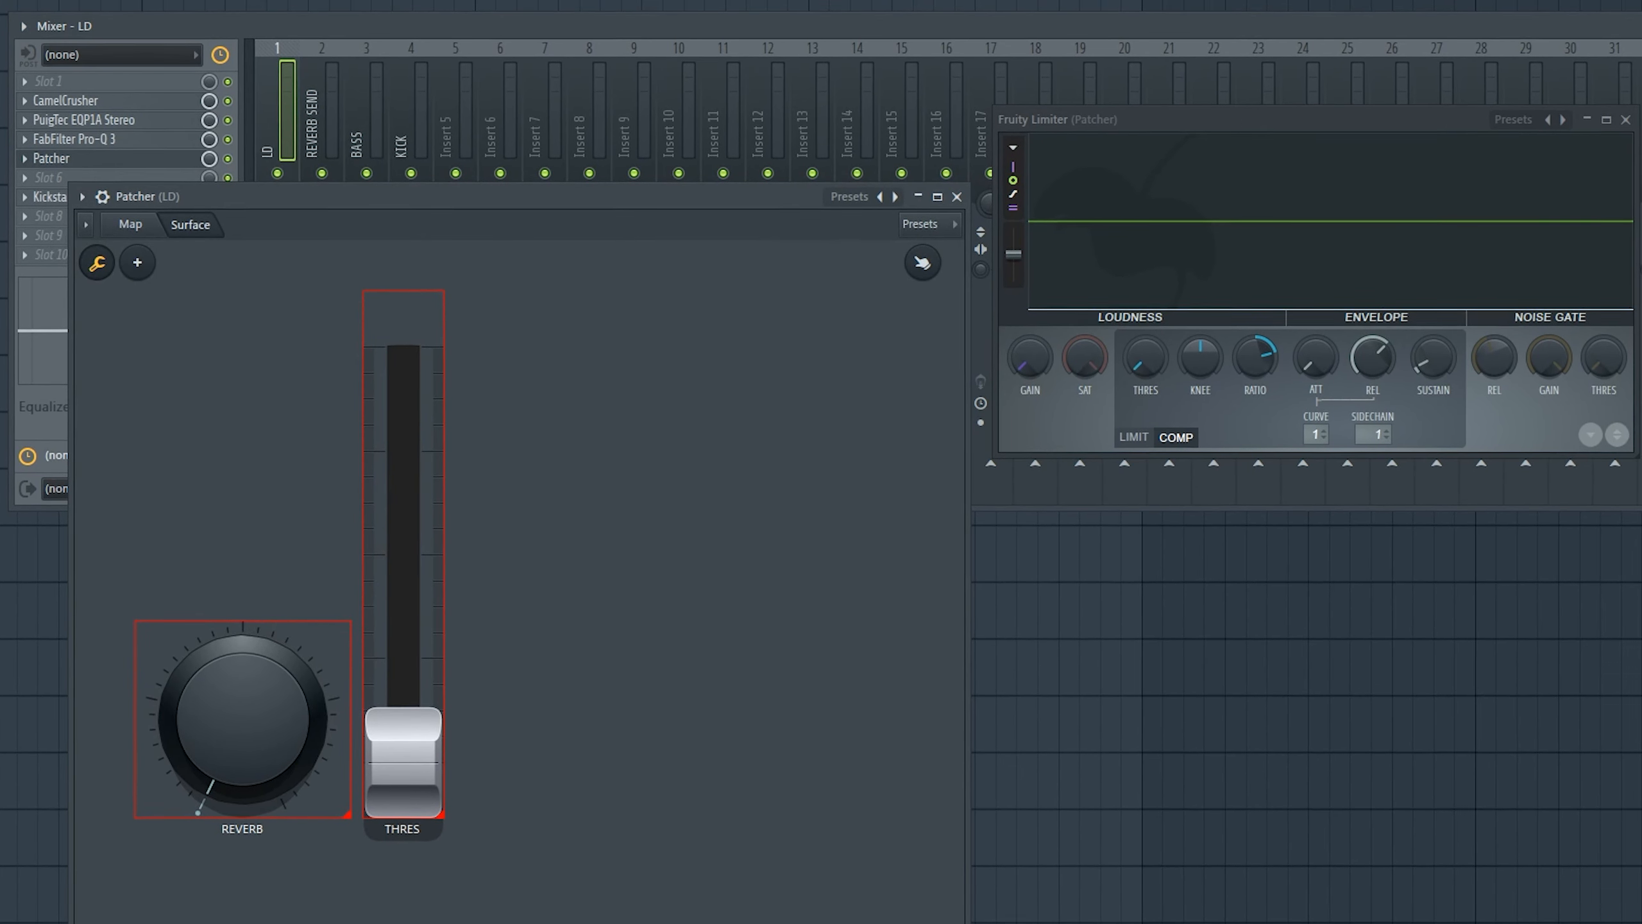
- Expose Fruity Limiter's Comp threshold as a parameter input and connect the Surface's second parameter output to it
click(127, 229)
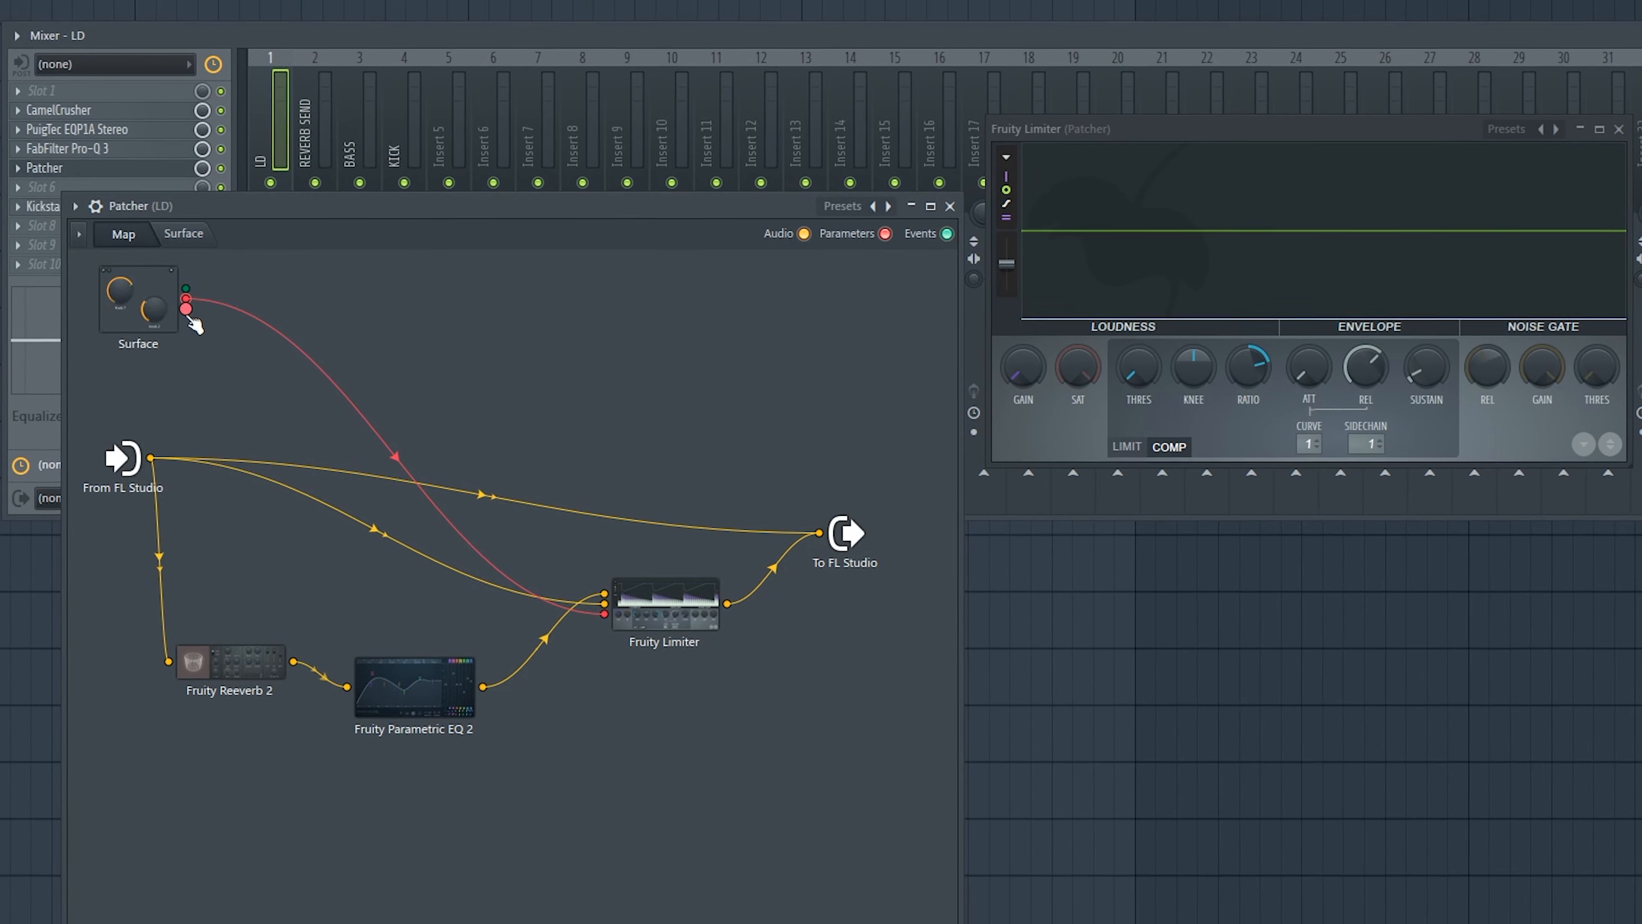
right_click(660, 608)
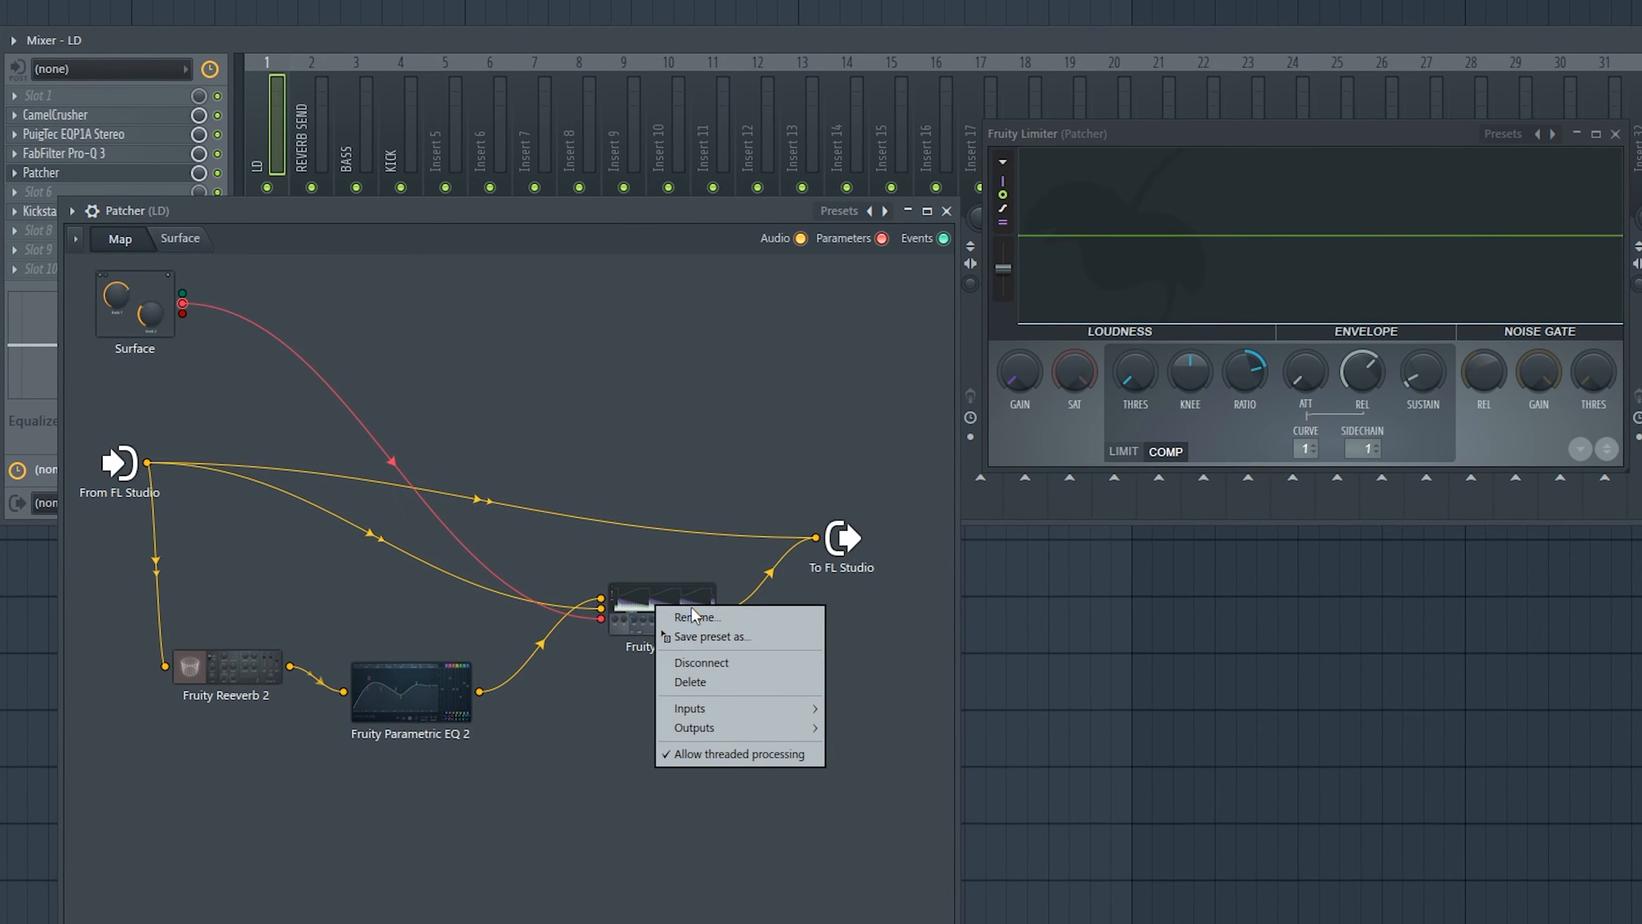
mouse_move(735, 712)
mouse_move(850, 733)
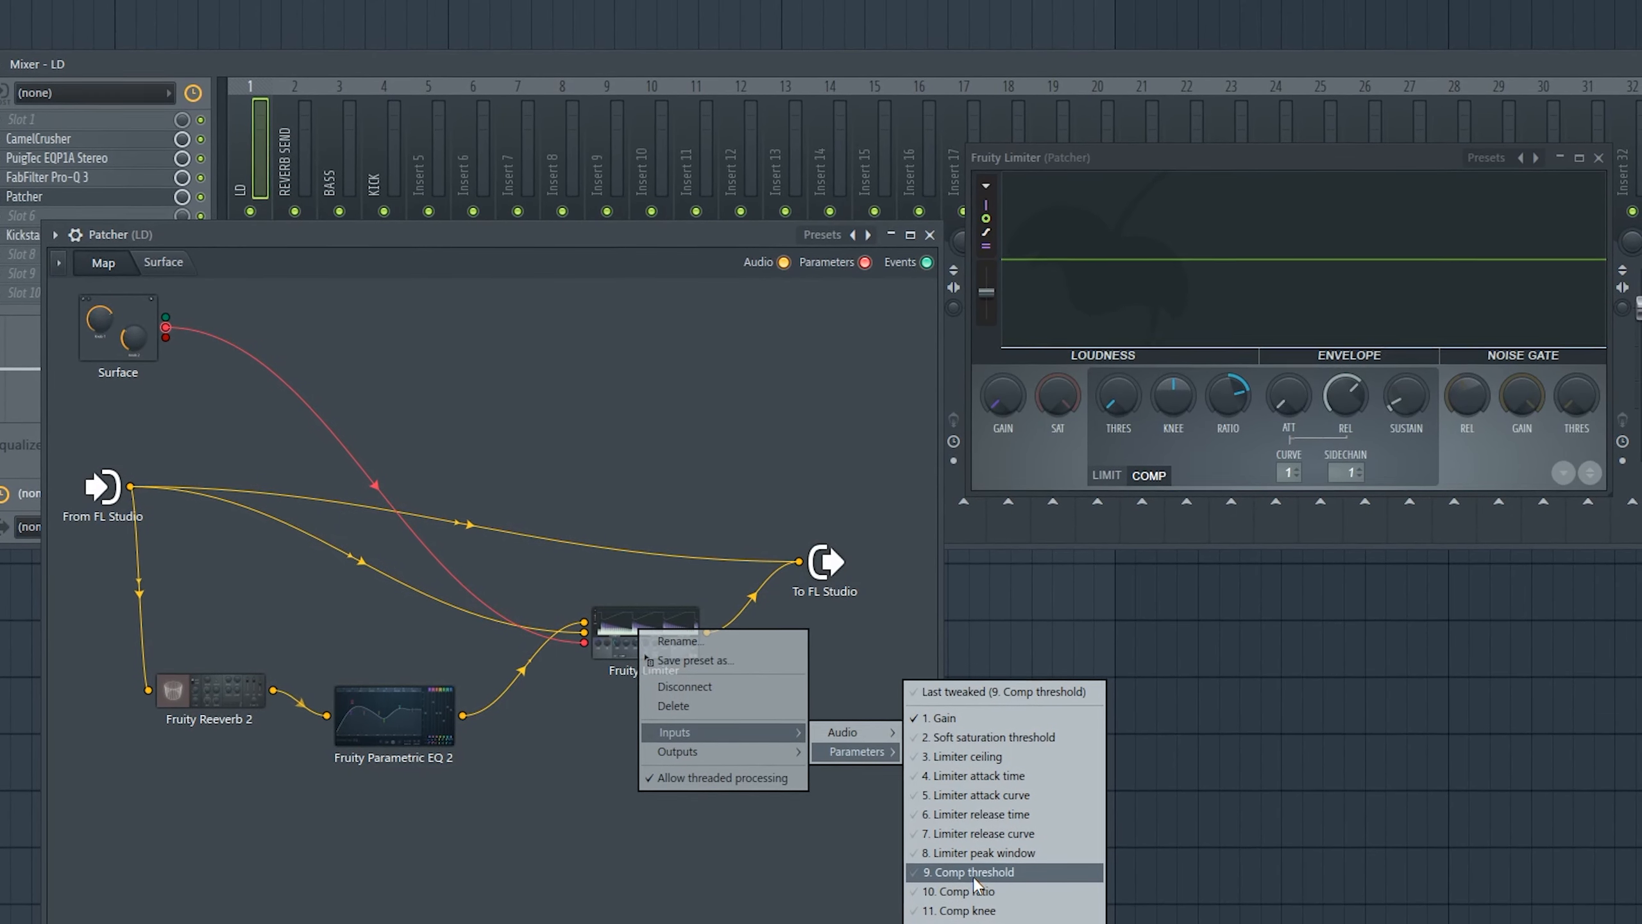
click(952, 870)
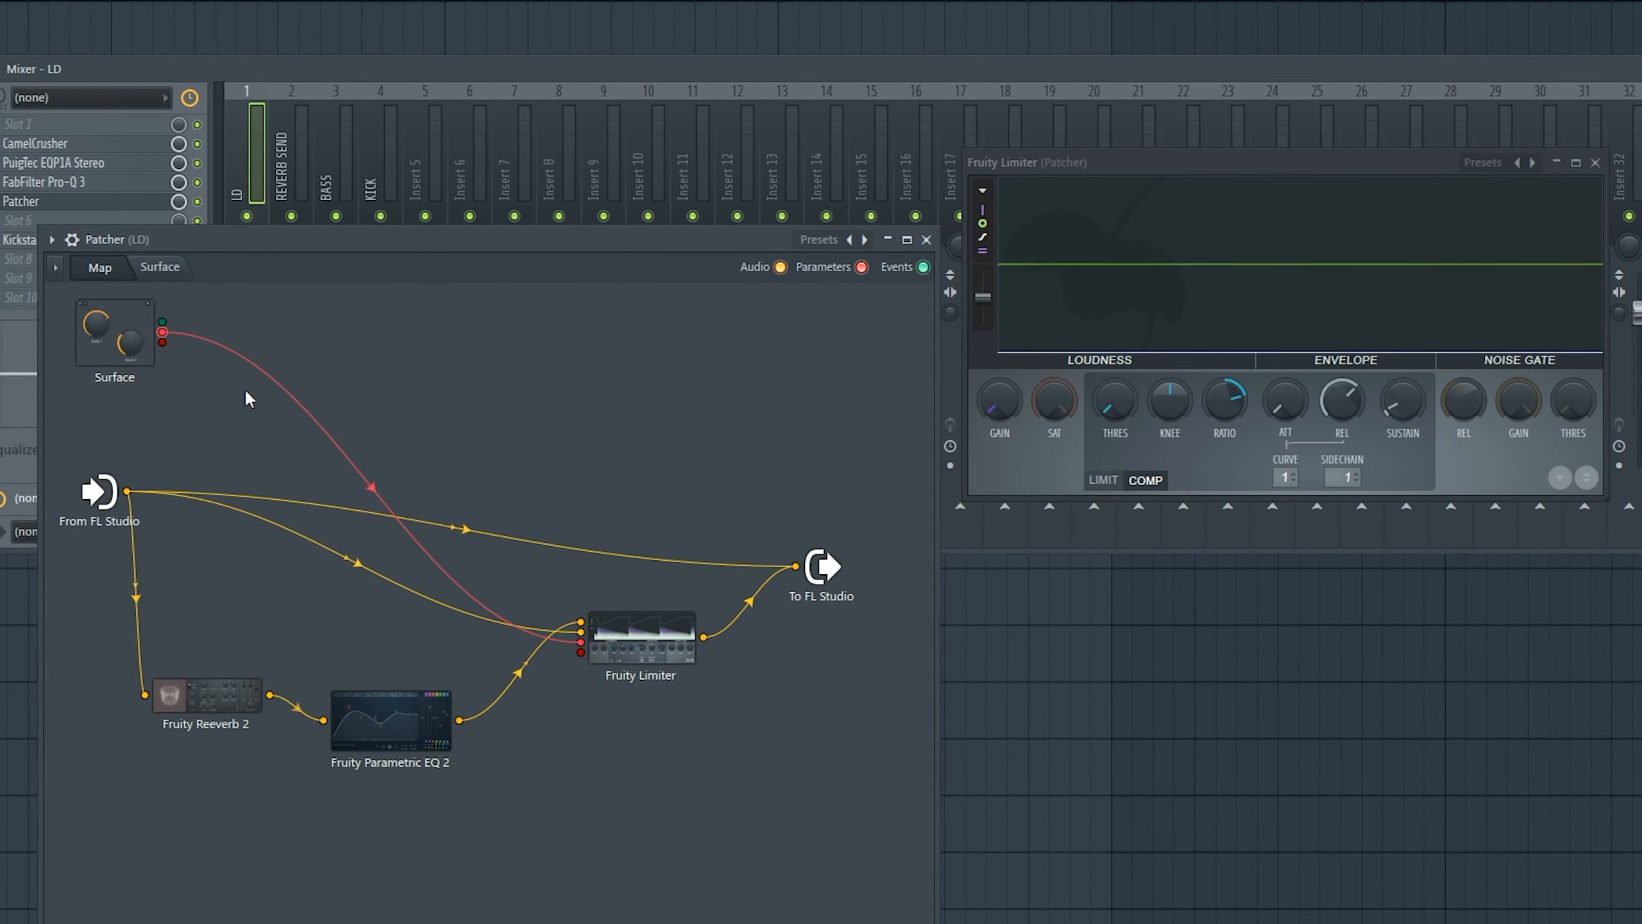
drag(161, 343, 579, 653)
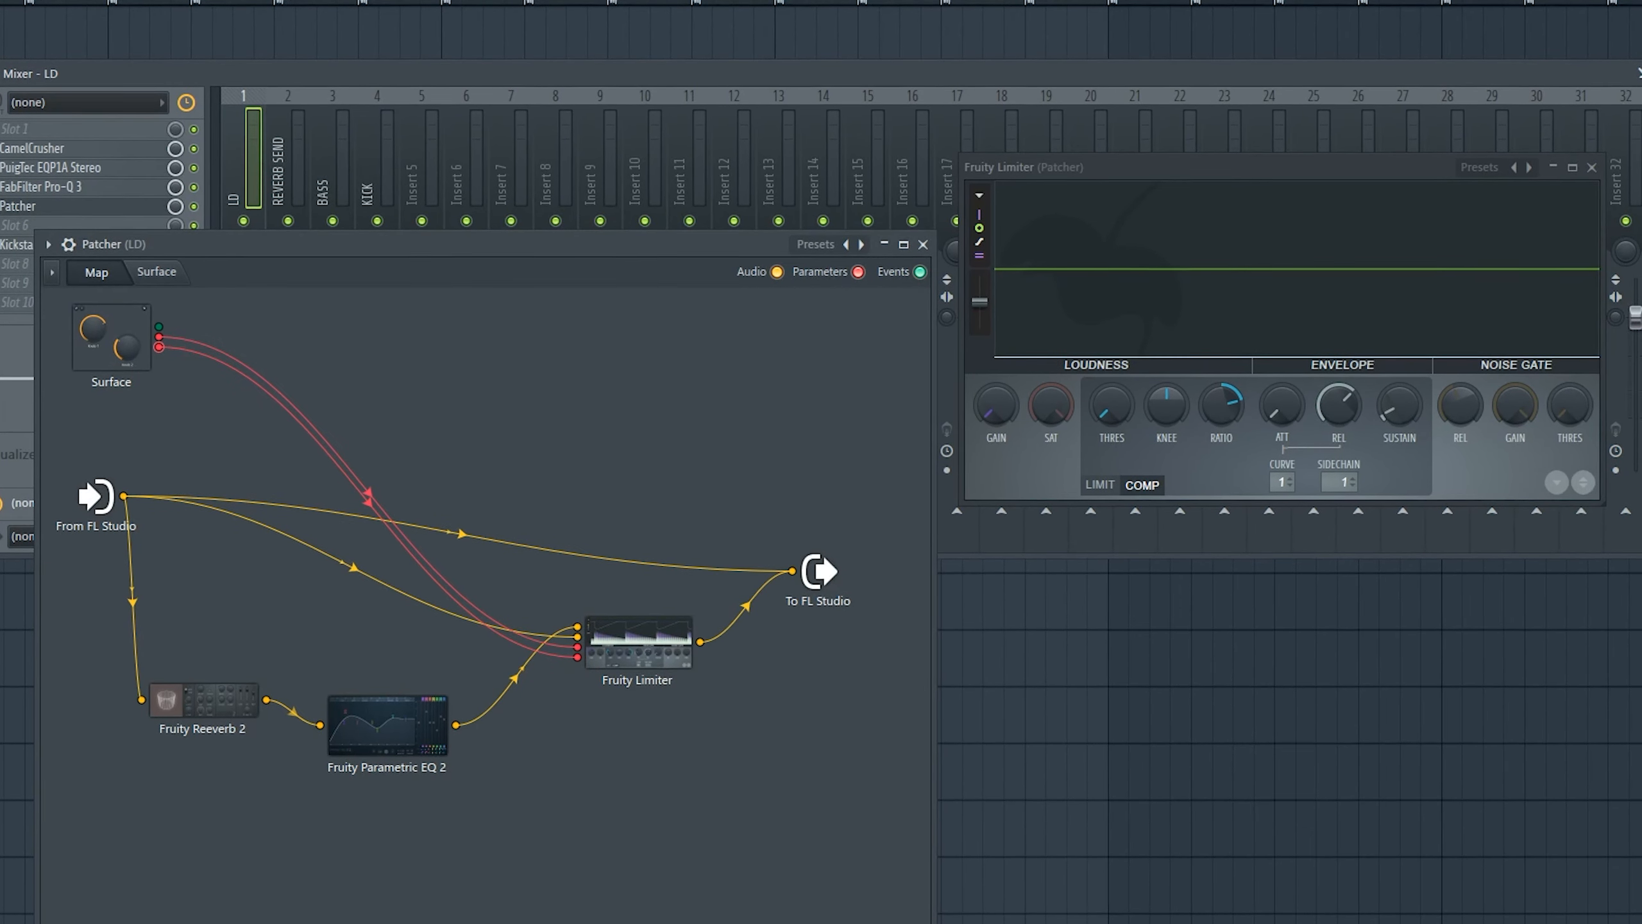
- Turn off editing on the Patcher surface and move the Patcher window so it sits beside Fruity Limiter
click(158, 274)
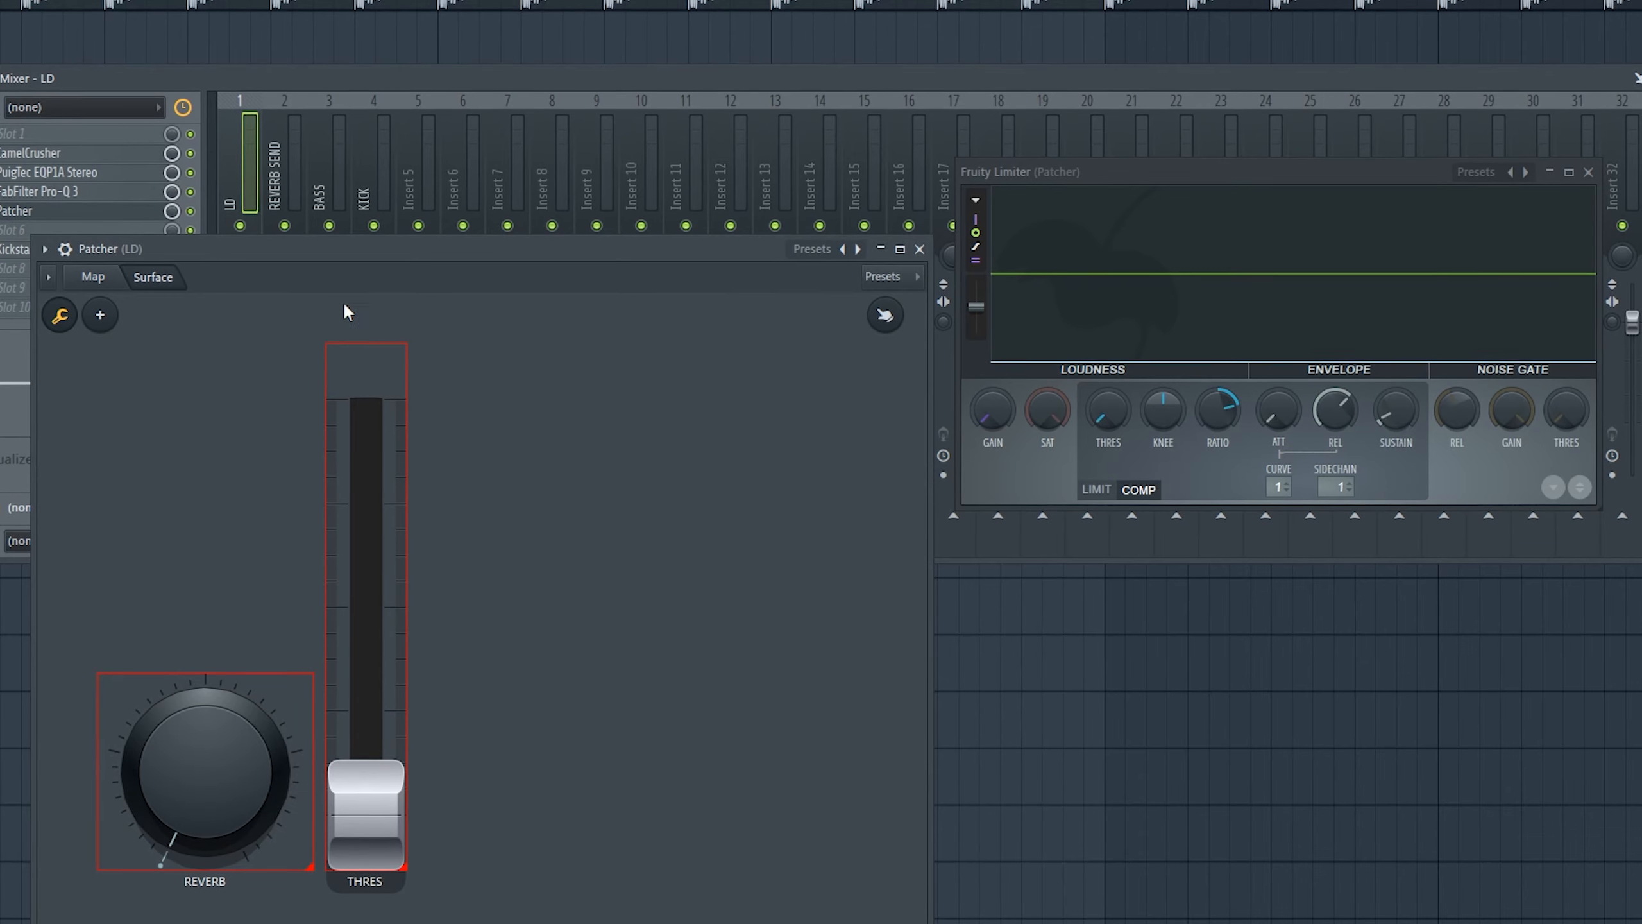
click(60, 315)
drag(311, 249, 266, 168)
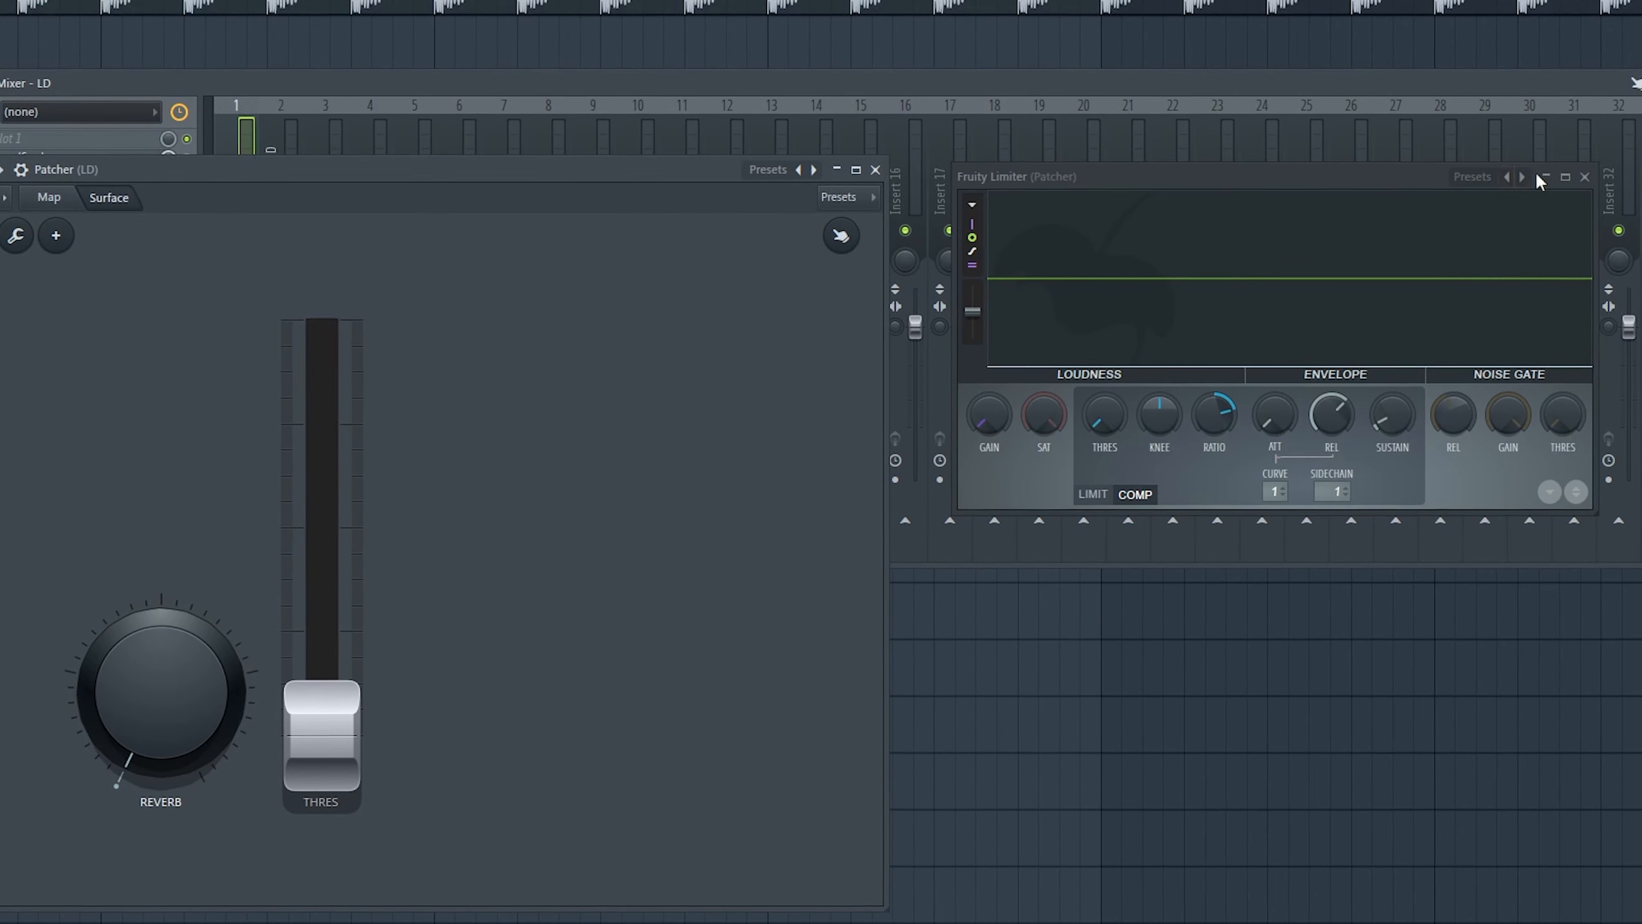
drag(575, 168, 628, 170)
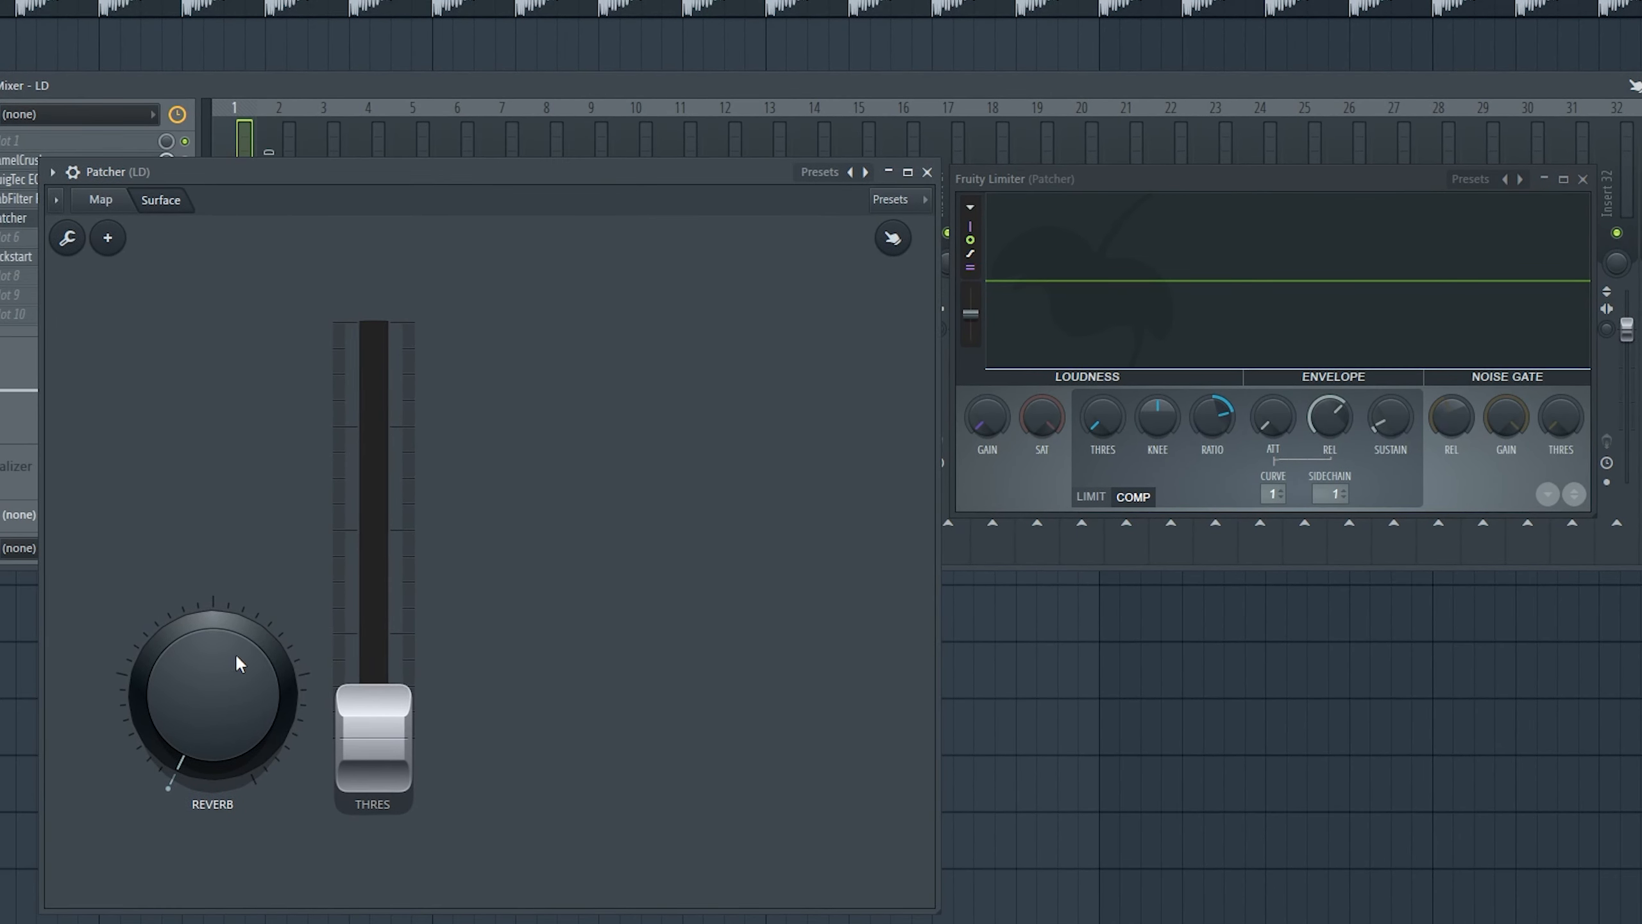
- Test the THRES slider with the REVERB knob raised during playback, then return both controls to their minimum
drag(374, 734, 374, 463)
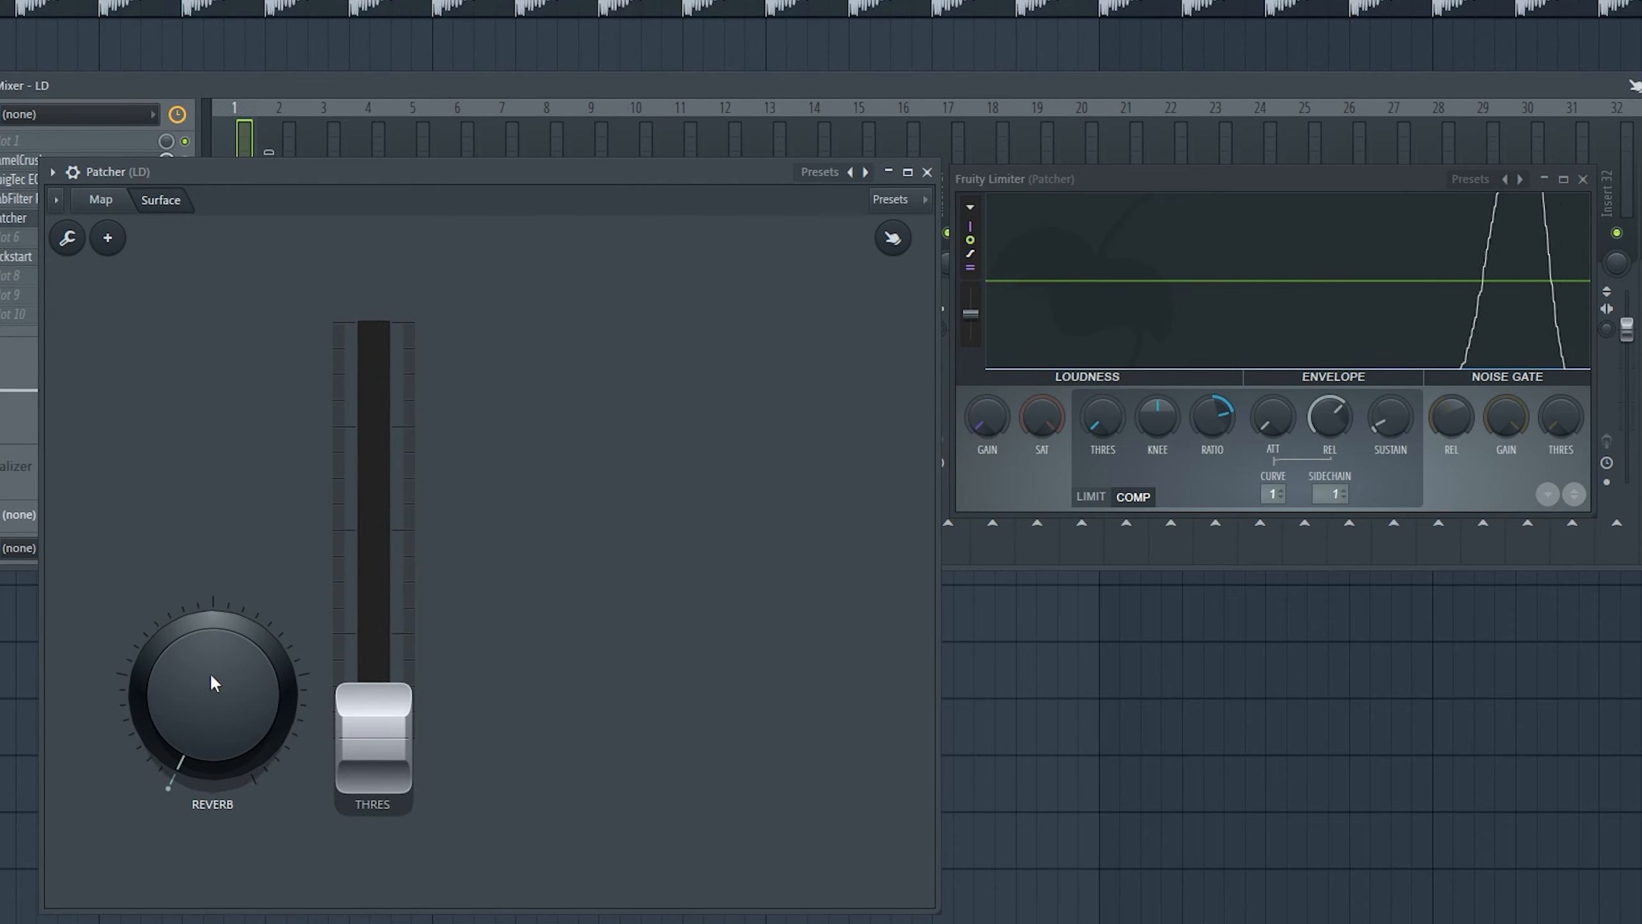
mouse_move(282, 180)
mouse_down()
mouse_move(285, 161)
mouse_move(254, 169)
mouse_up()
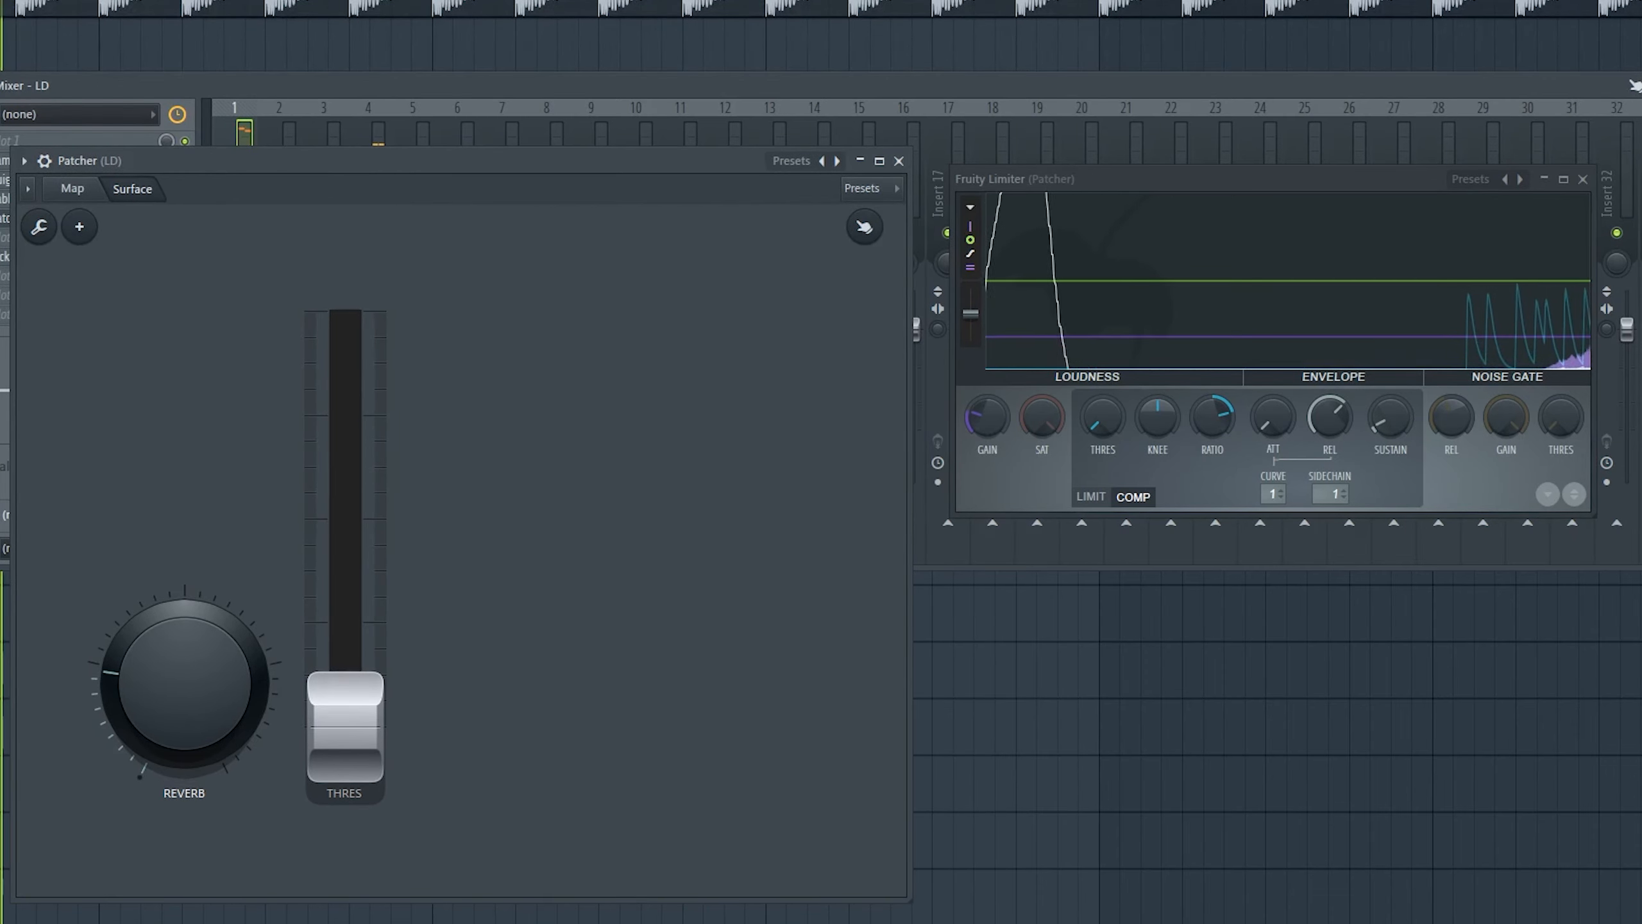
drag(346, 724, 377, 669)
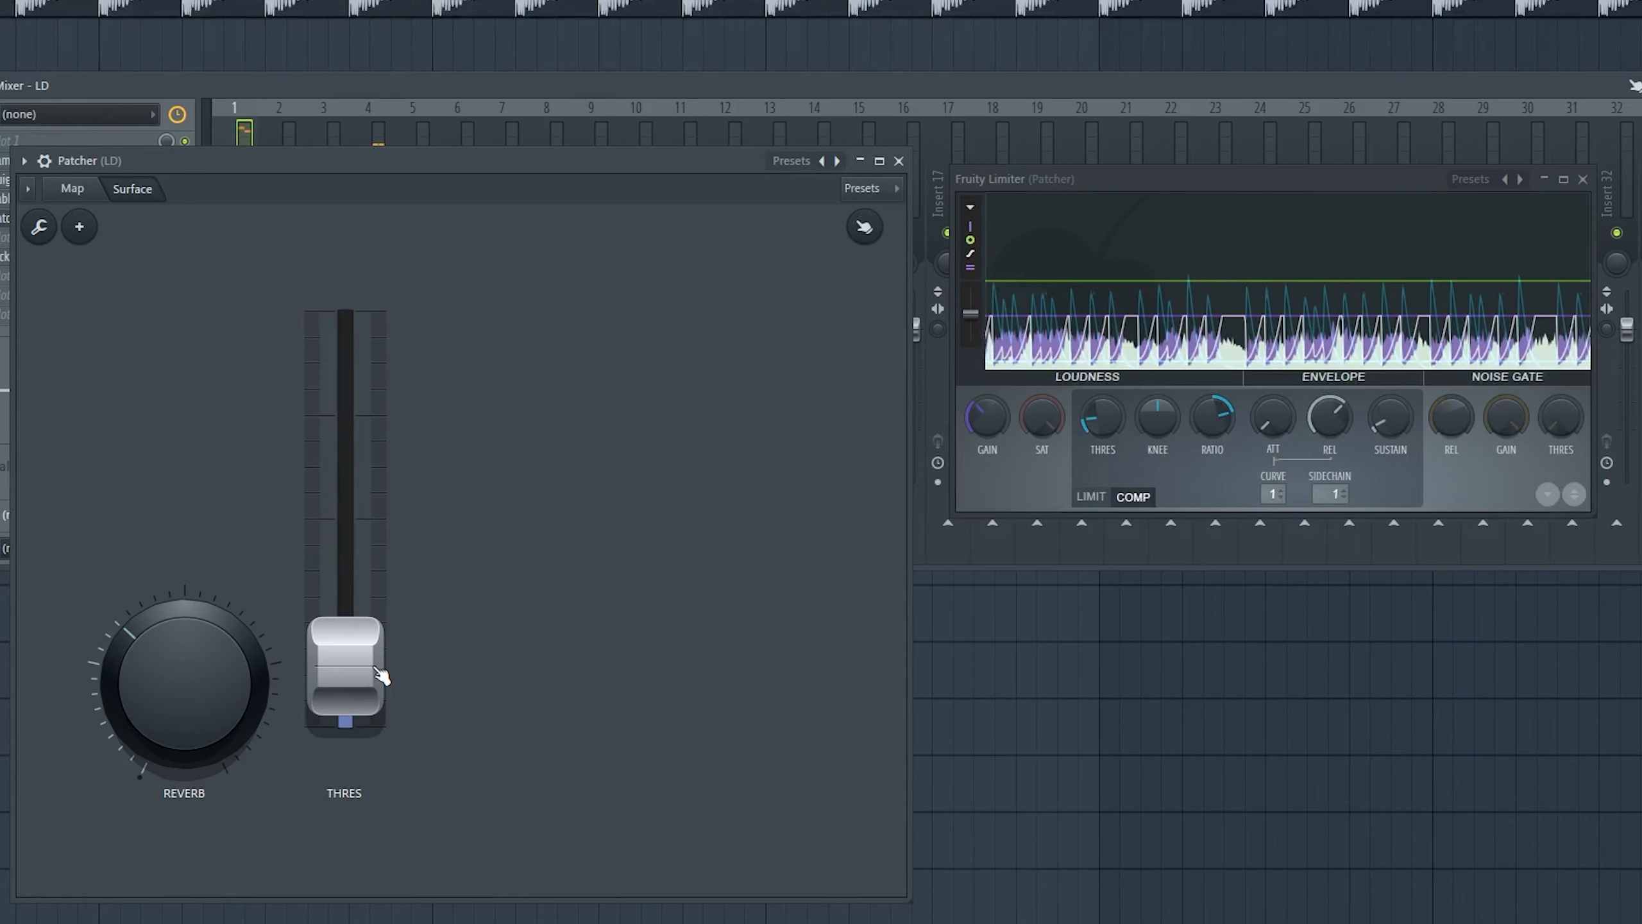
drag(354, 672, 359, 680)
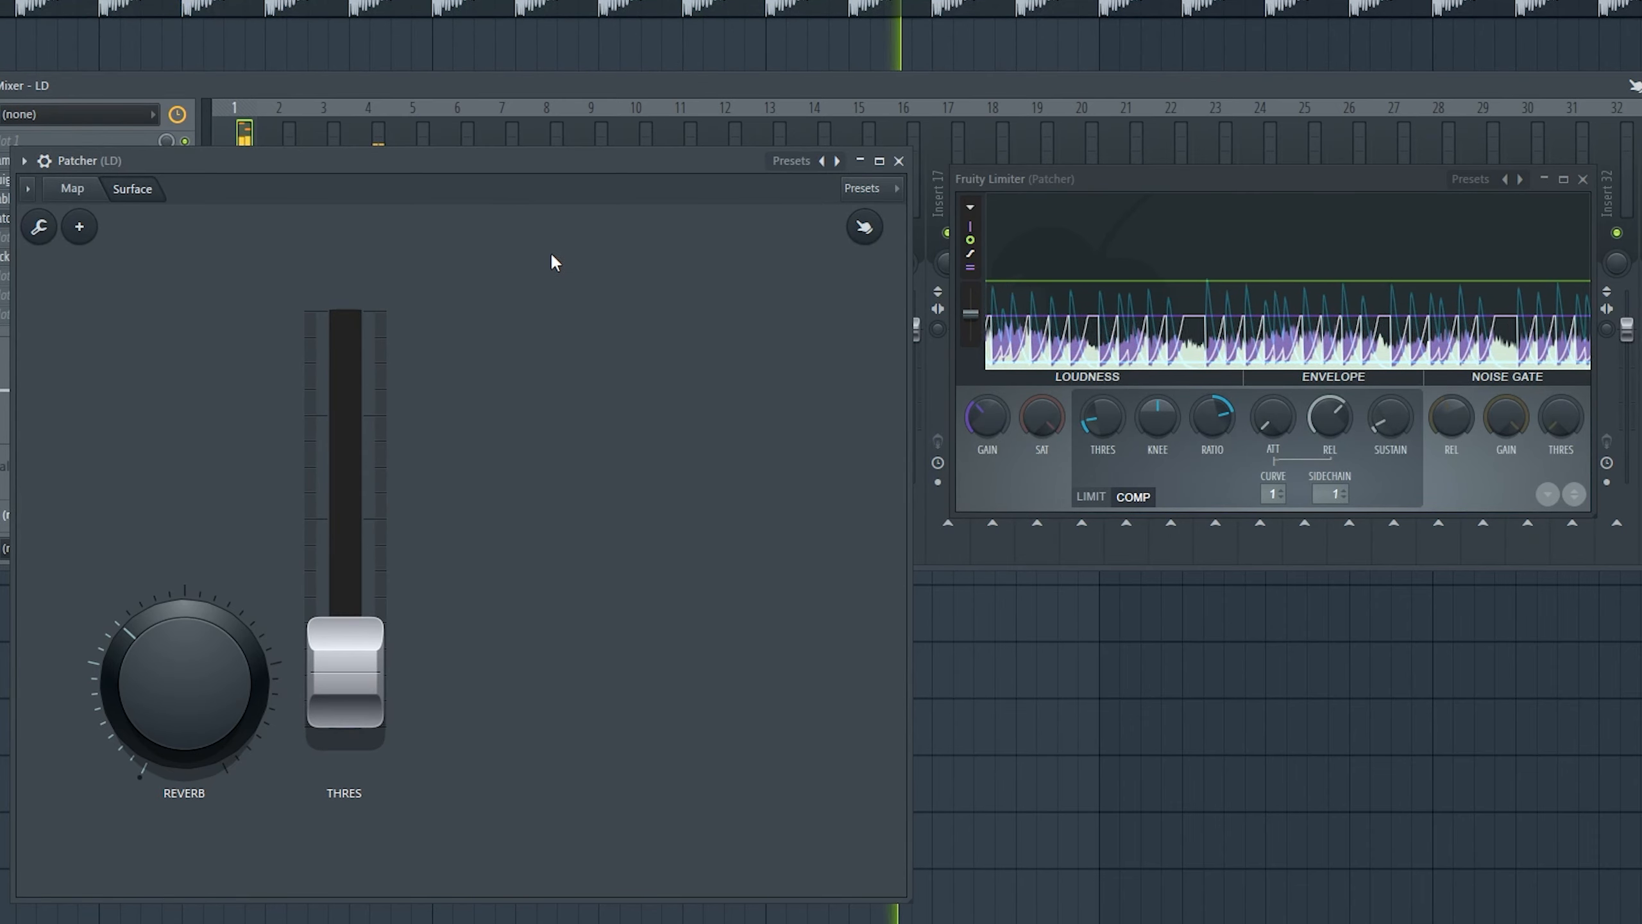
drag(349, 679, 348, 686)
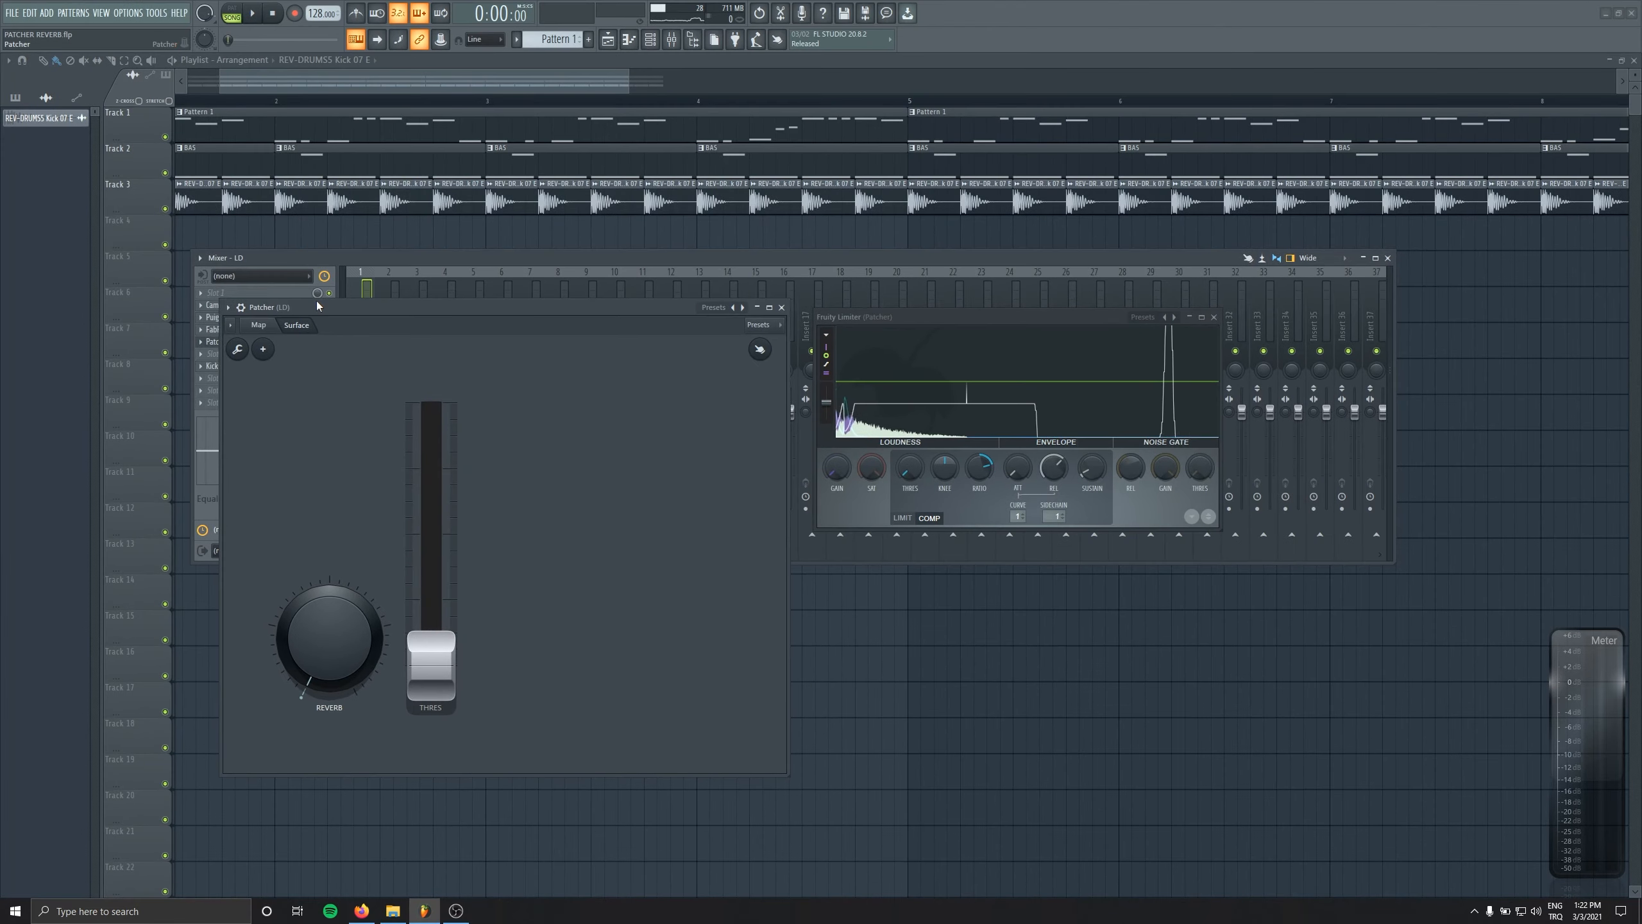
- Move the Patcher window clear of the mixer's effect slots and show the Patcher map
drag(299, 285, 455, 287)
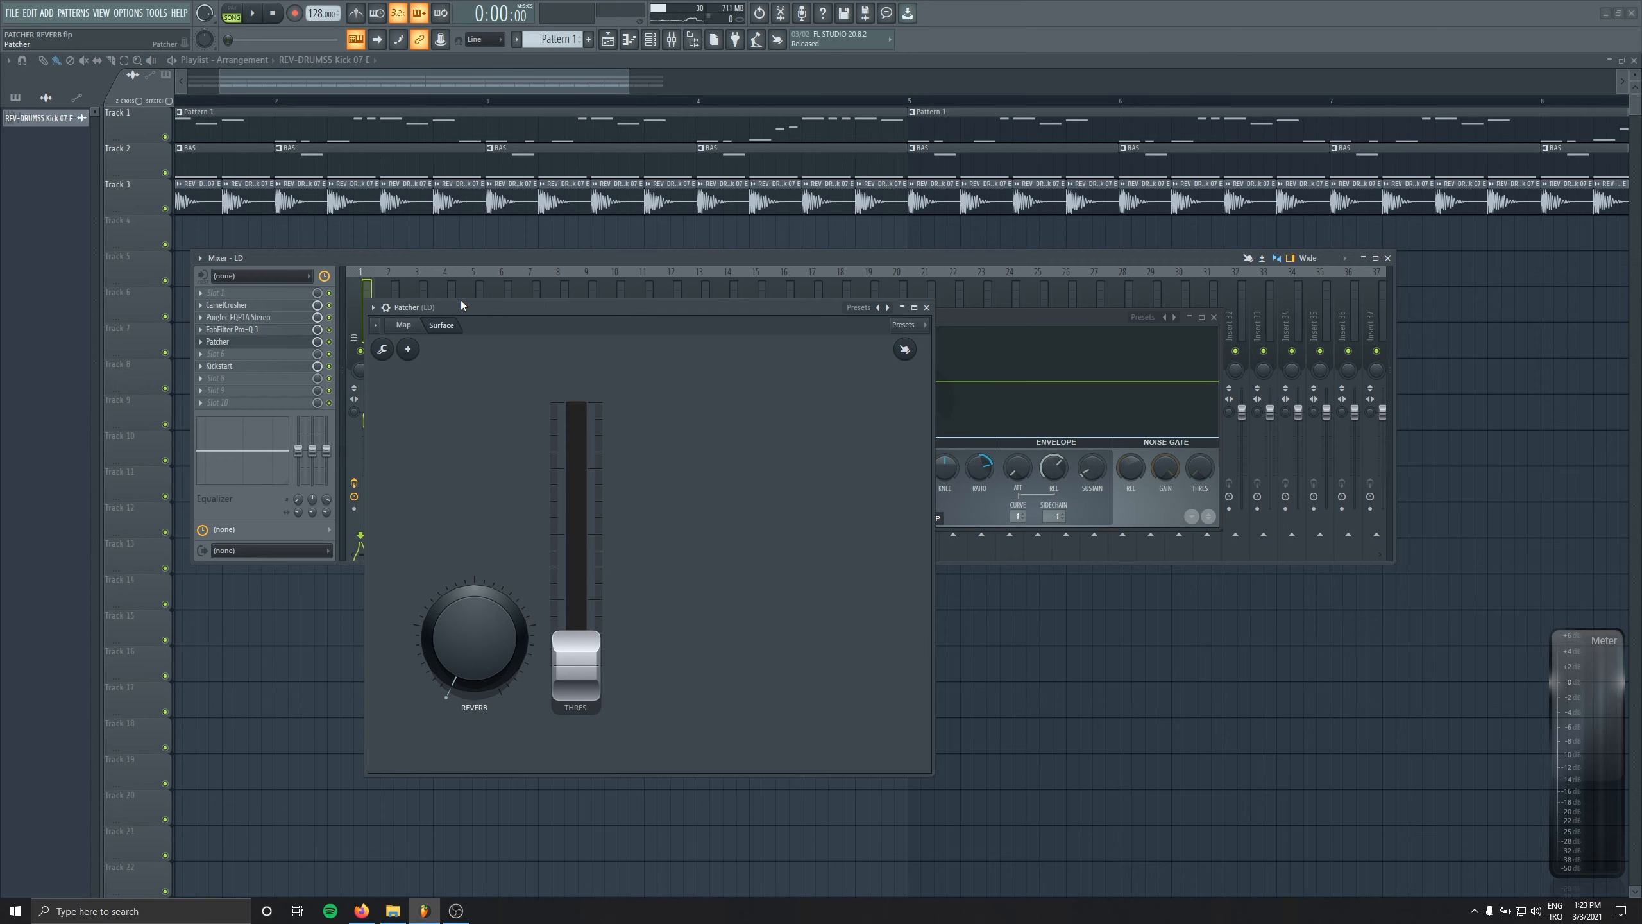
click(403, 325)
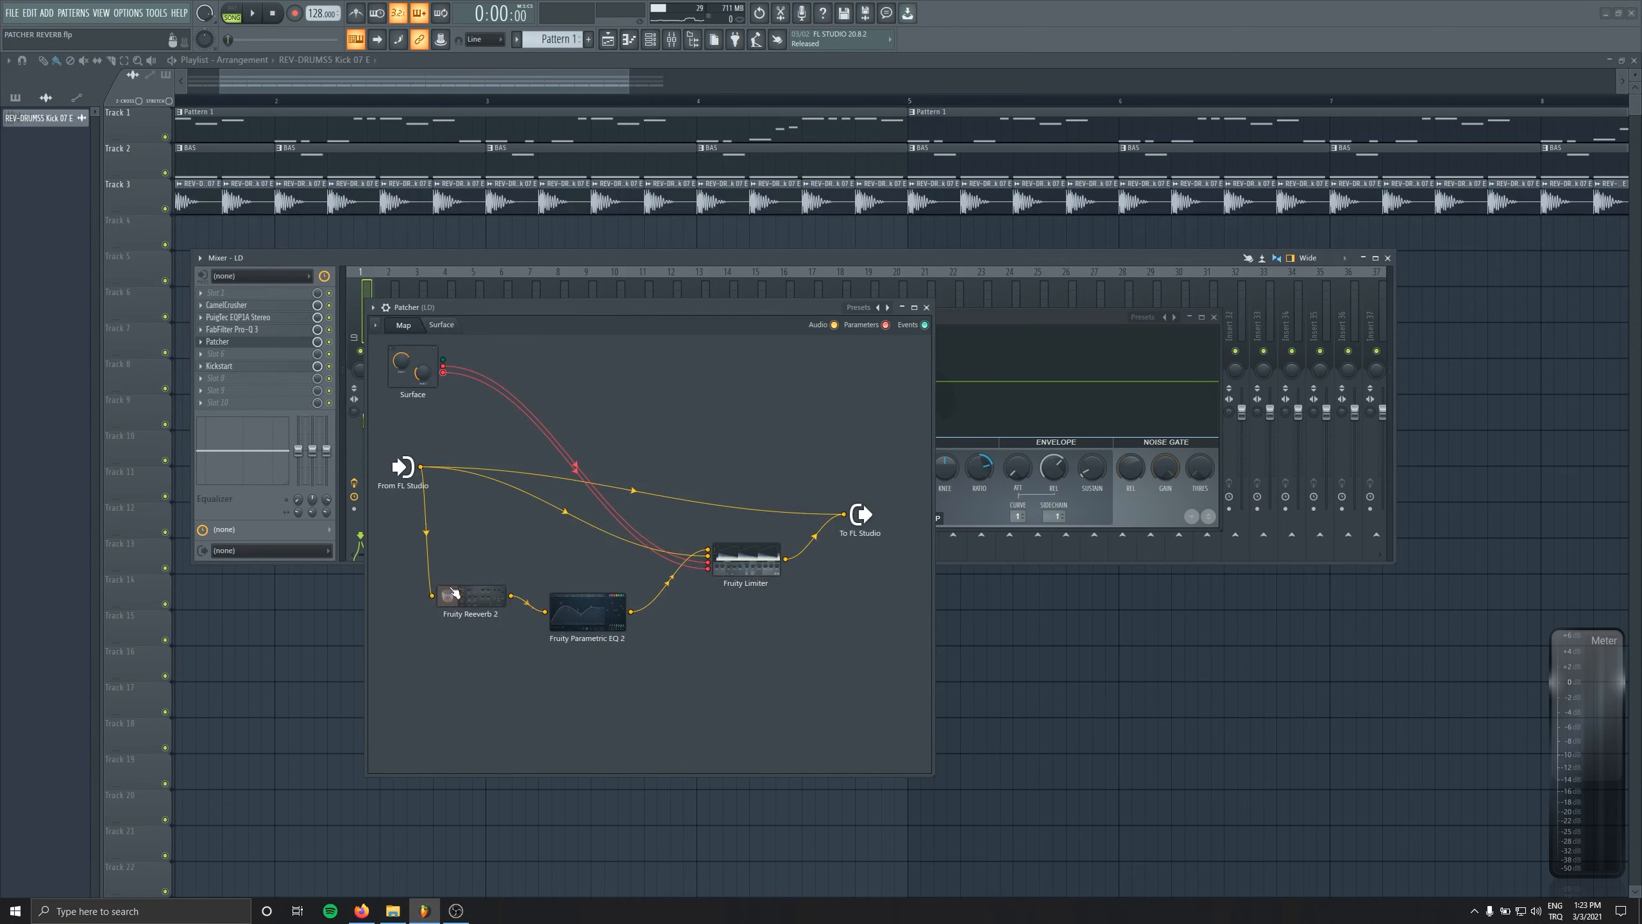